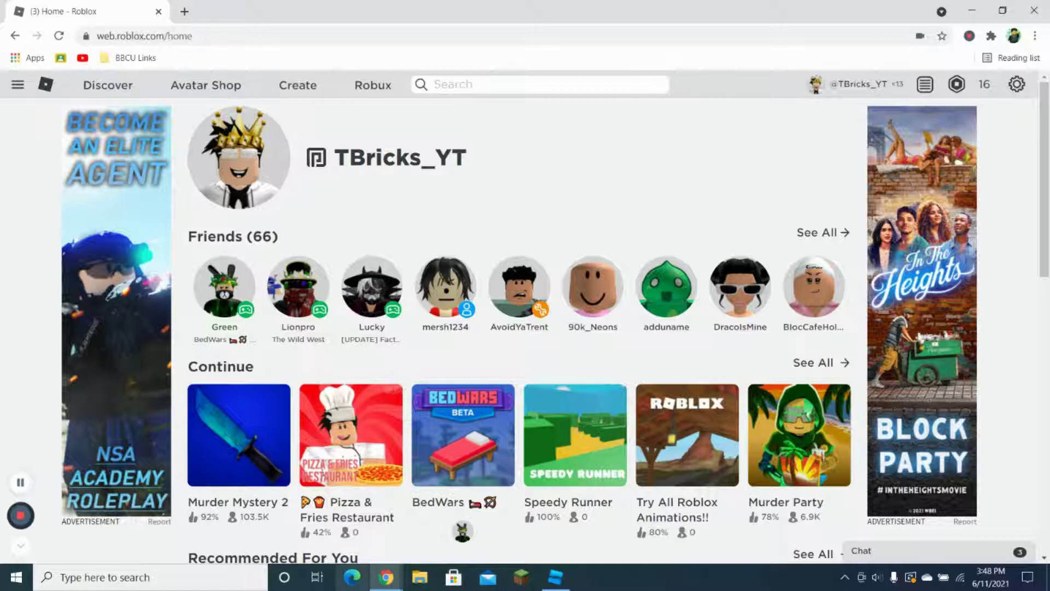
Step: Switch to Roblox Studio and change the baseplate's colour to Bright yellow
click(565, 587)
right_drag(574, 373, 543, 283)
scroll(543, 283, down, 5)
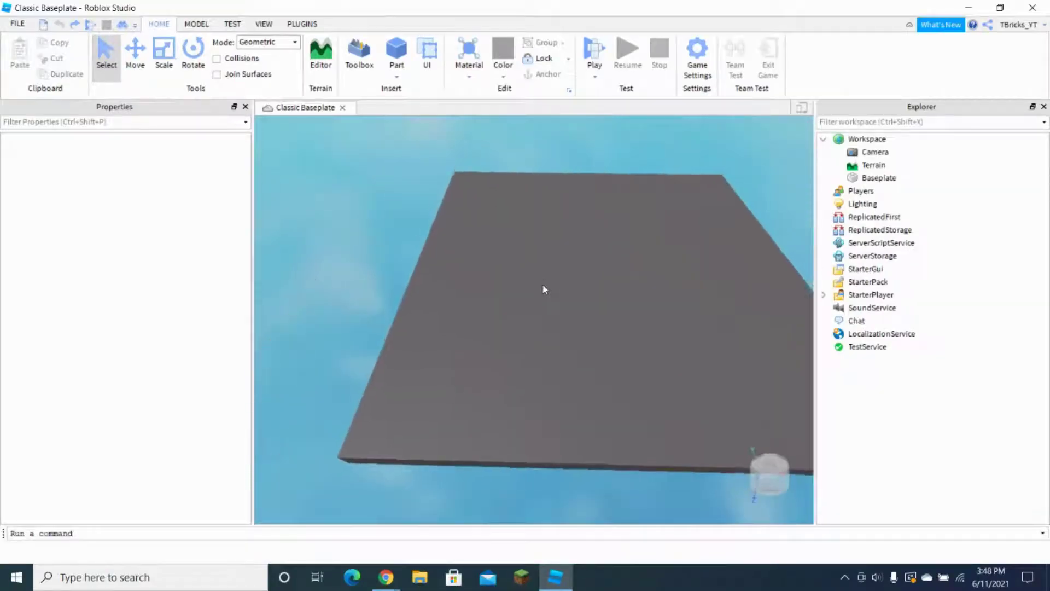
scroll(542, 283, down, 4)
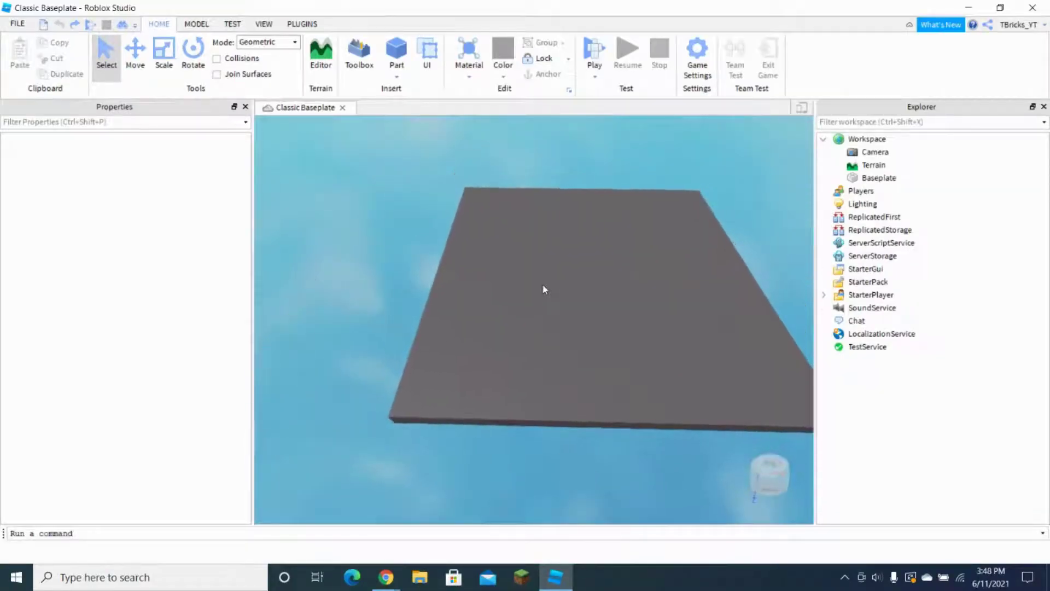
click(875, 179)
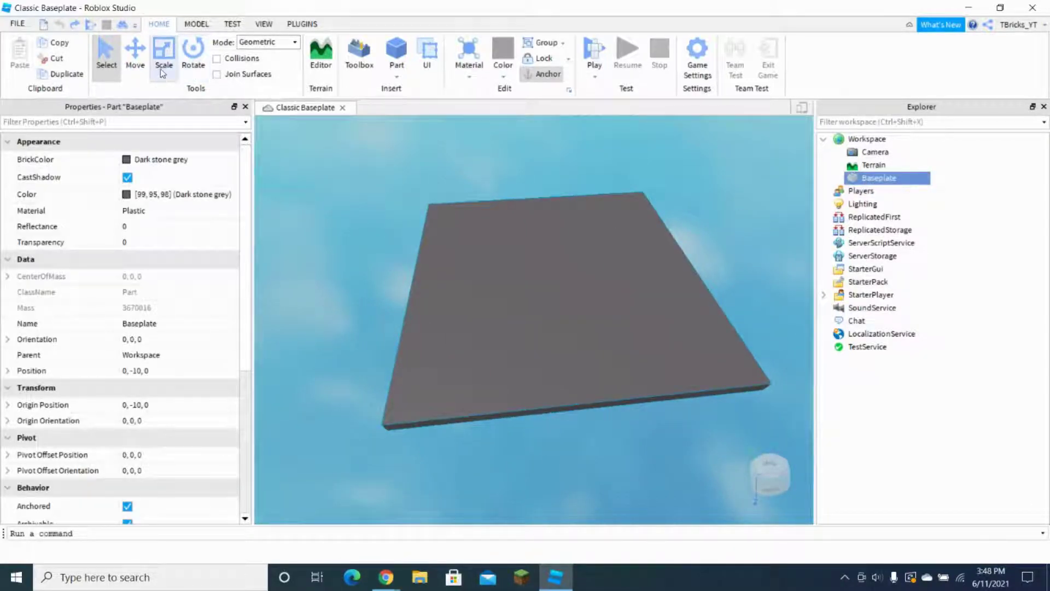
click(130, 159)
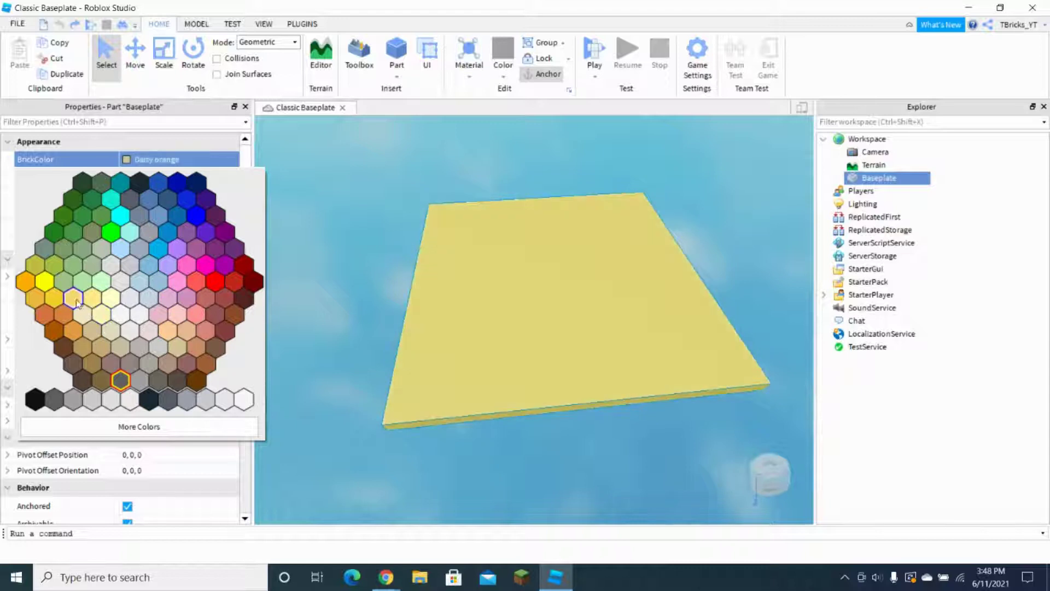
click(52, 302)
right_drag(371, 279, 338, 295)
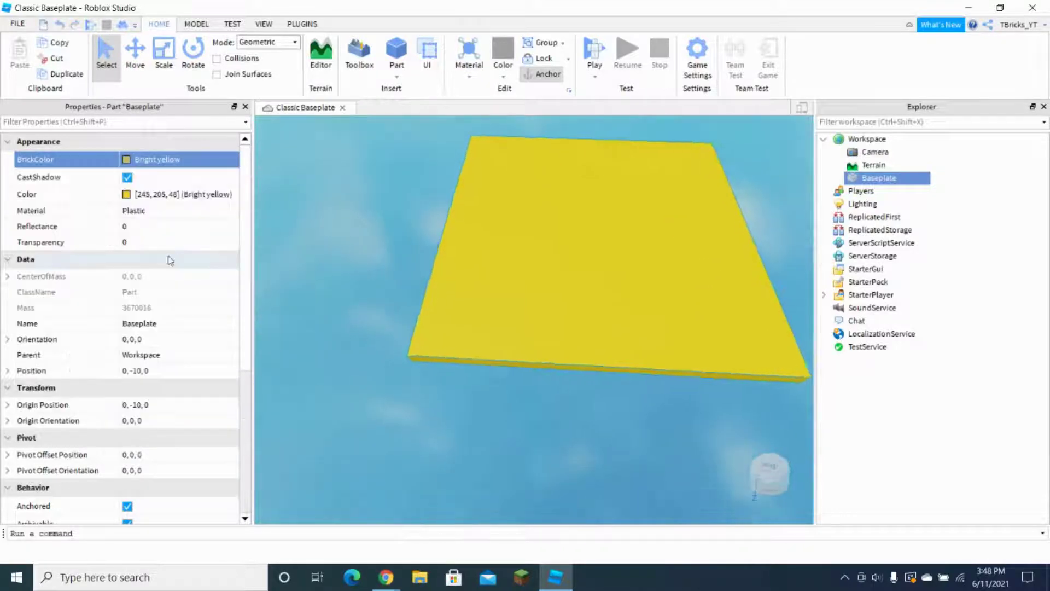
Step: Set the baseplate's top surface type to Smooth
scroll(147, 261, down, 5)
click(3, 453)
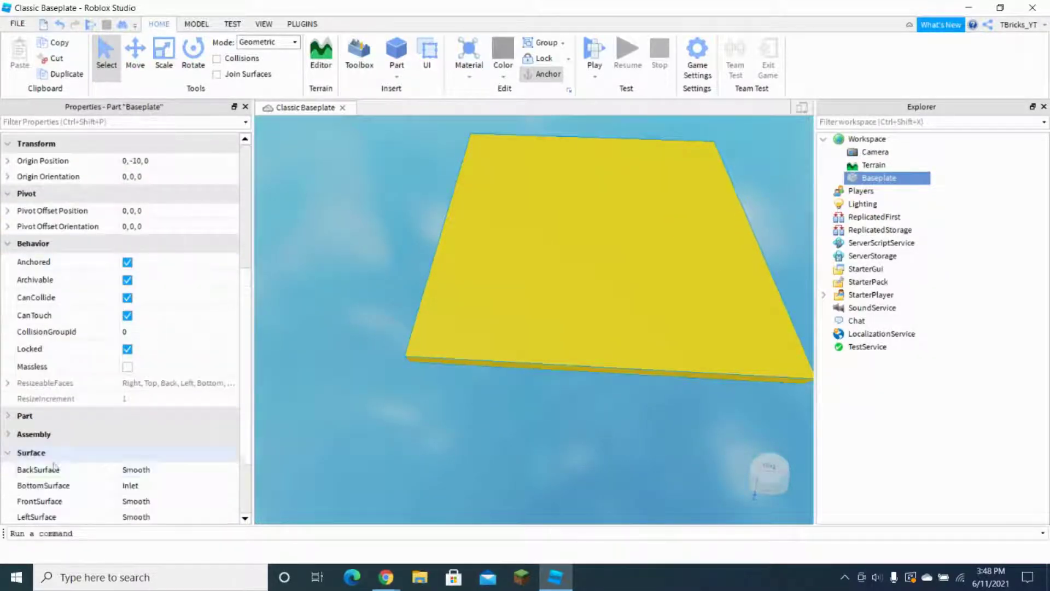
scroll(93, 436, down, 3)
click(134, 458)
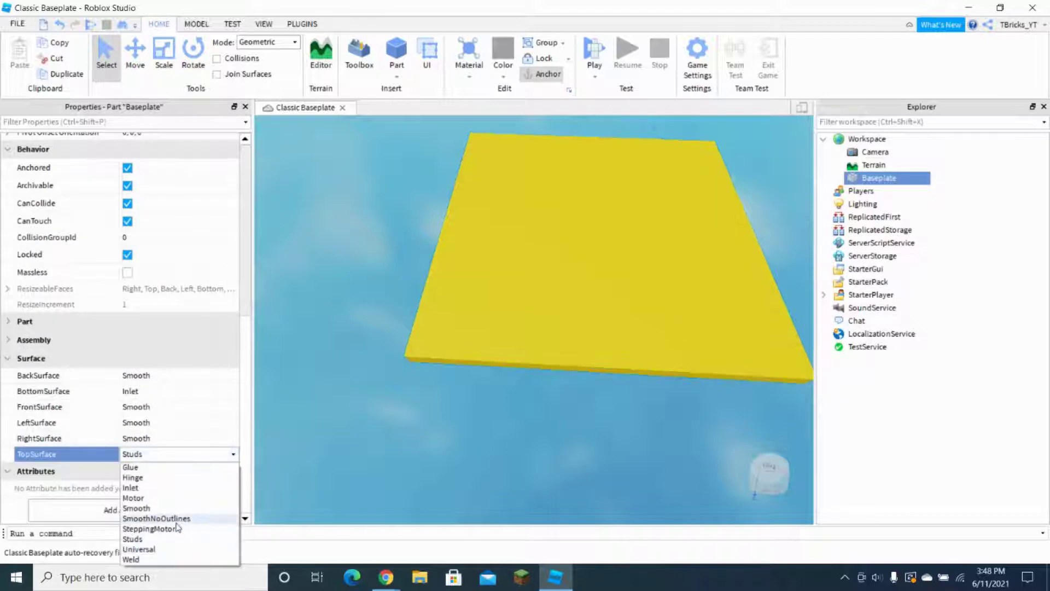
click(136, 508)
scroll(470, 391, up, 5)
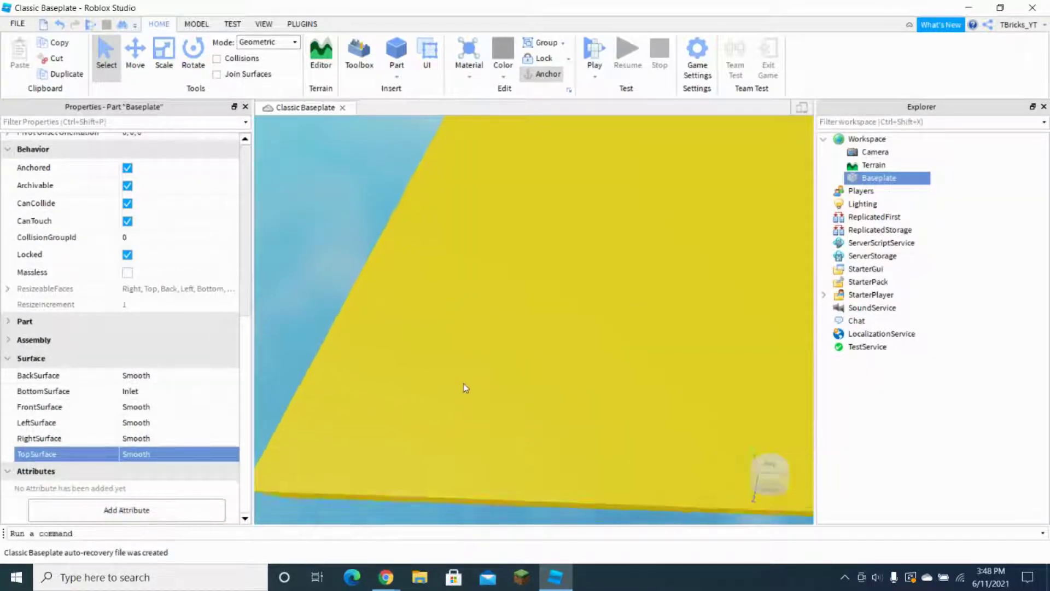
scroll(467, 388, up, 2)
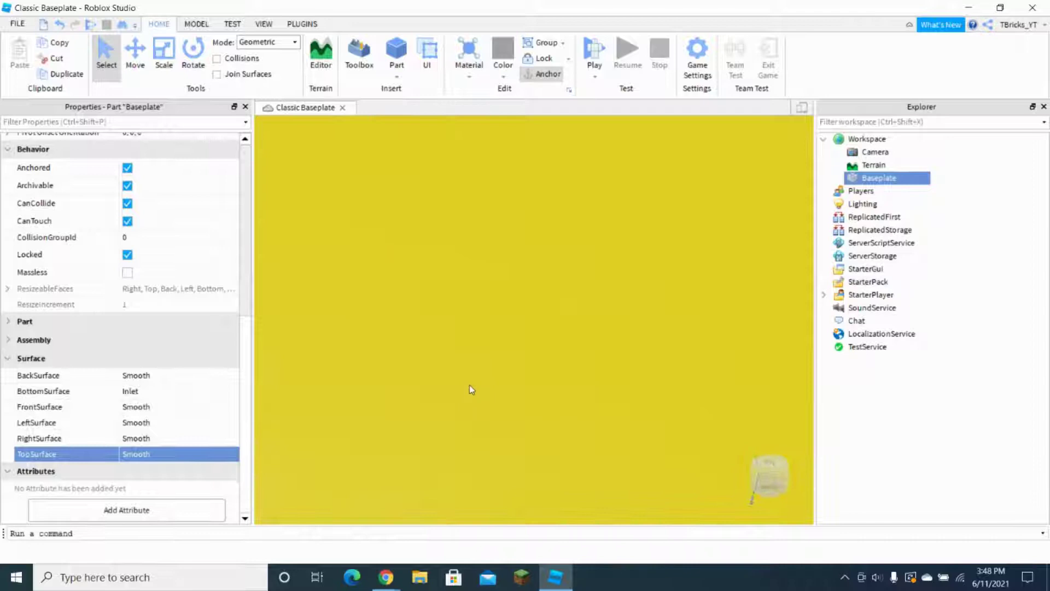
right_drag(469, 385, 470, 388)
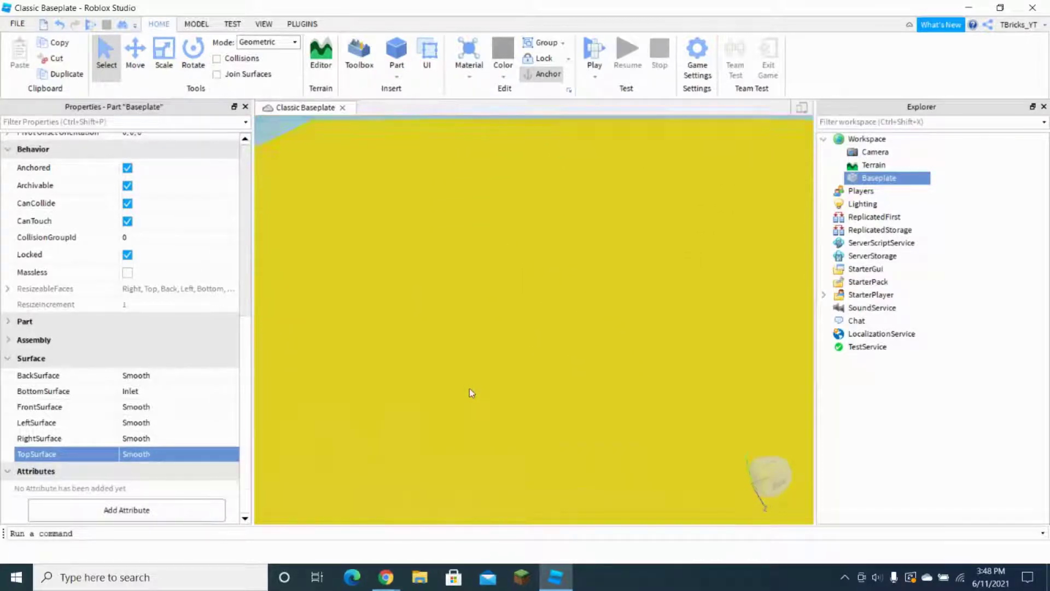
Step: Change the baseplate's material to SmoothPlastic
scroll(101, 405, up, 7)
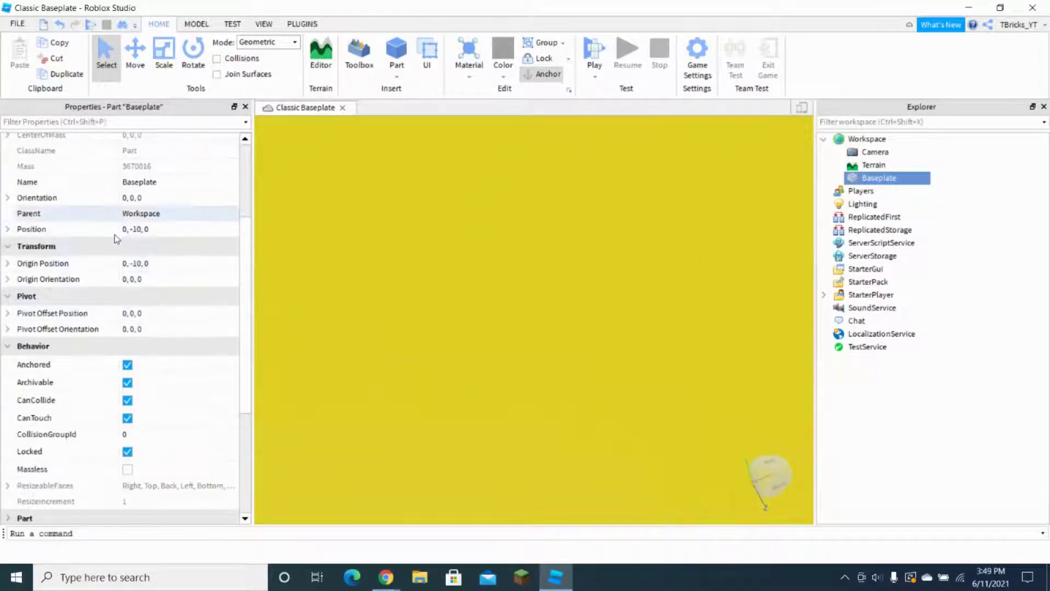
click(131, 210)
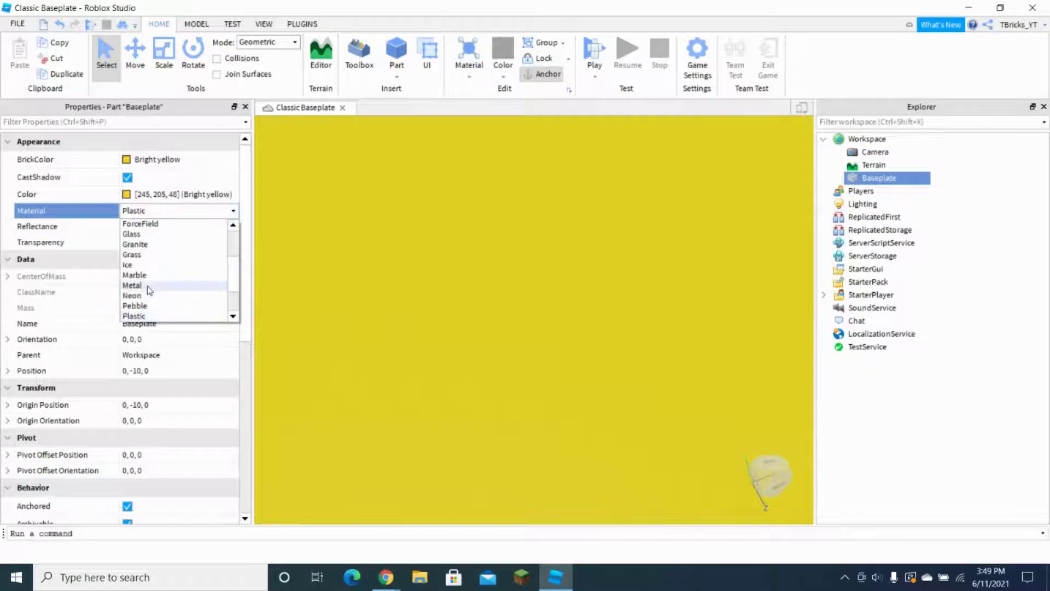
scroll(145, 263, down, 2)
click(152, 298)
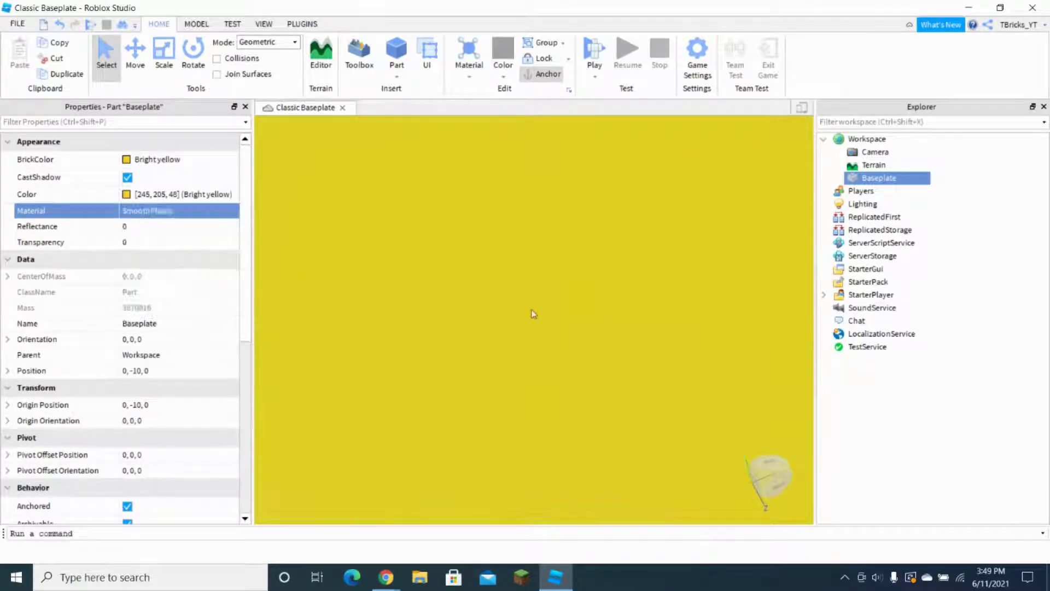
right_drag(534, 312, 406, 208)
click(448, 324)
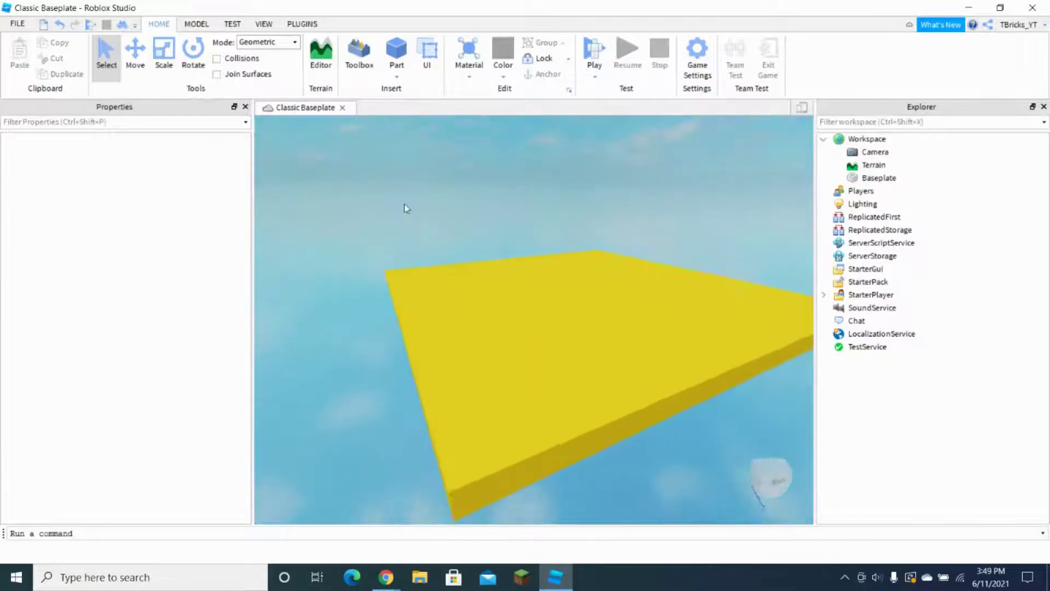
Step: Scale the baseplate down by pulling two adjacent sides inward, keeping the opposite sides in place
click(888, 178)
drag(698, 268, 603, 289)
drag(448, 264, 481, 299)
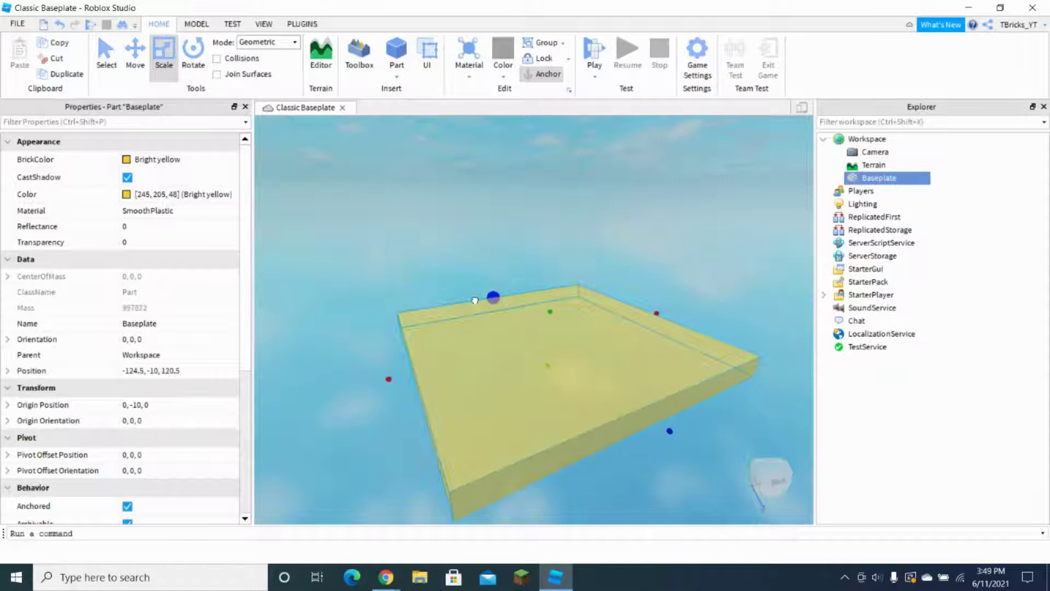
click(633, 272)
scroll(593, 290, up, 3)
right_drag(593, 290, 589, 261)
scroll(590, 261, down, 5)
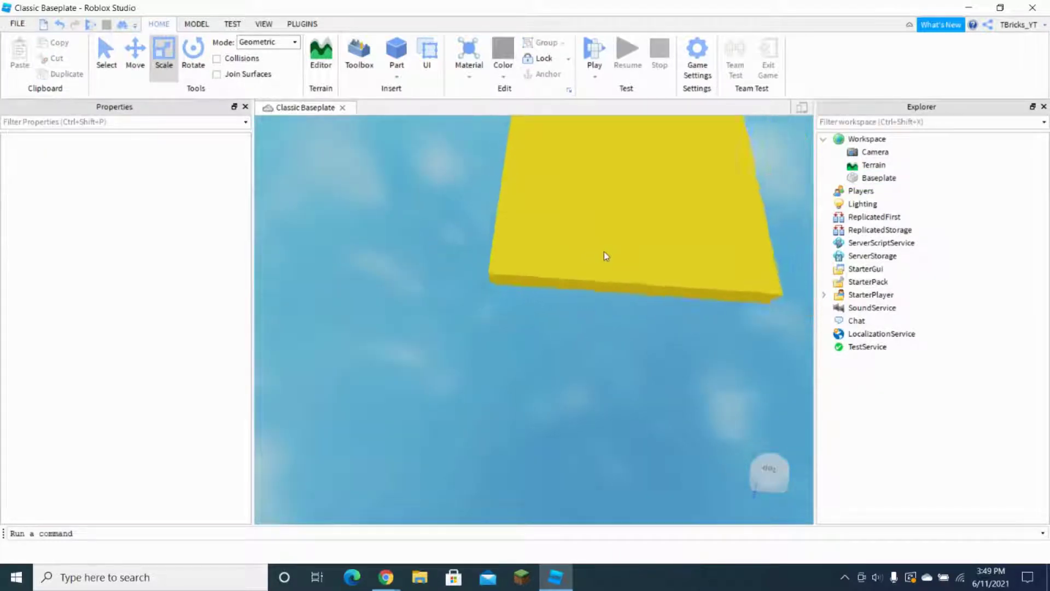
Step: Shrink the baseplate further in both length and width to get a much smaller, roughly square platform
click(924, 191)
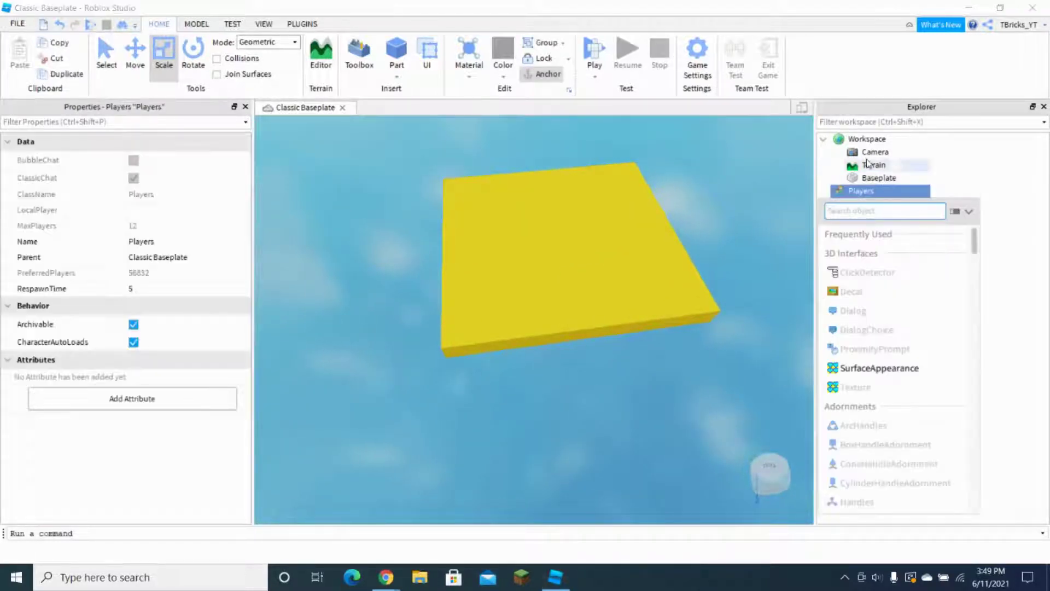
click(866, 180)
drag(687, 228, 649, 236)
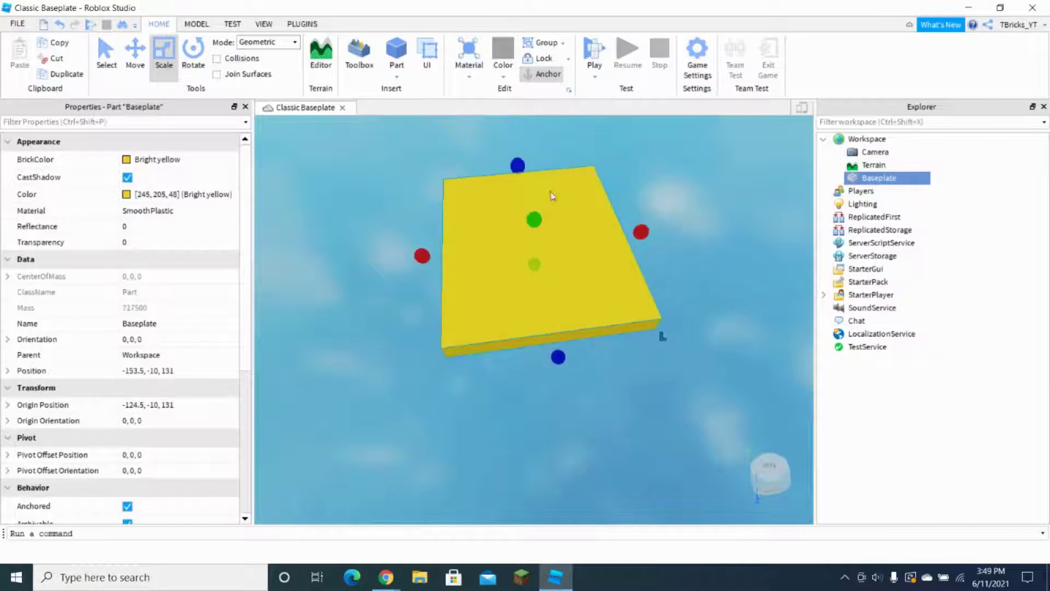
drag(535, 163, 520, 195)
drag(650, 251, 604, 254)
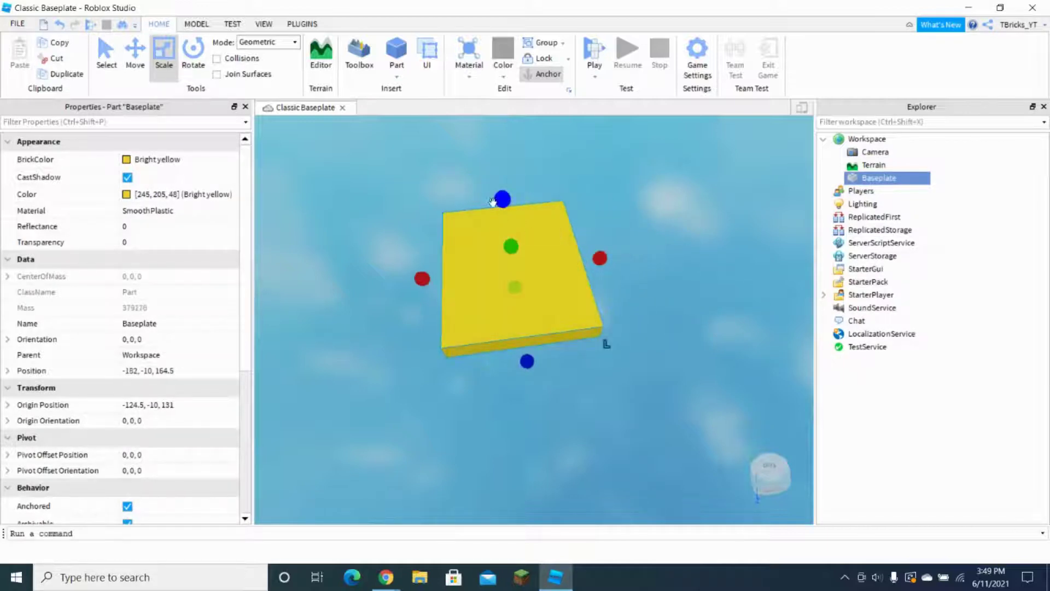
drag(498, 201, 503, 216)
click(629, 247)
scroll(554, 300, up, 6)
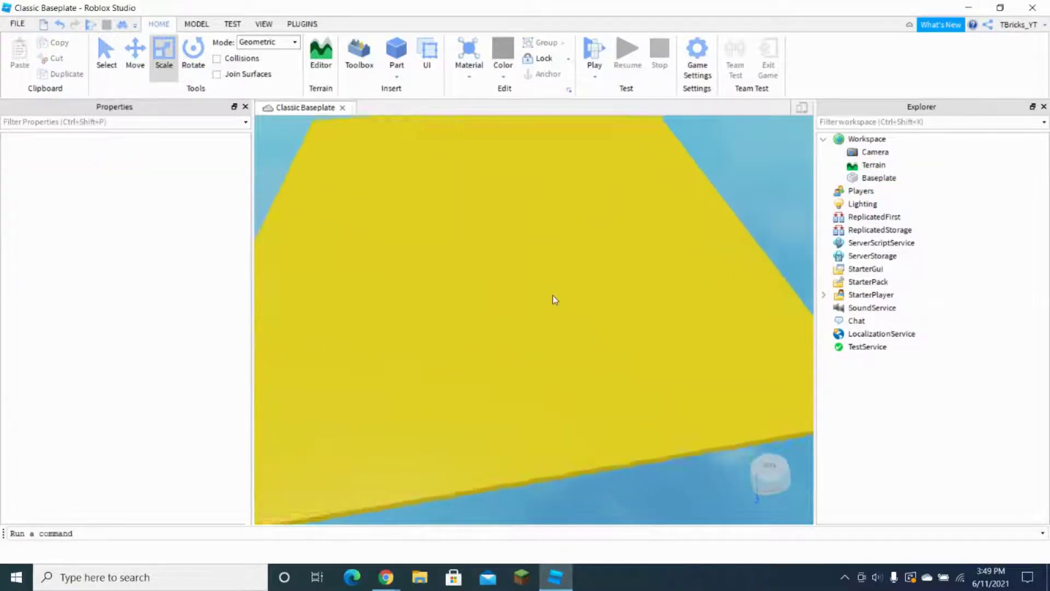
scroll(553, 297, down, 4)
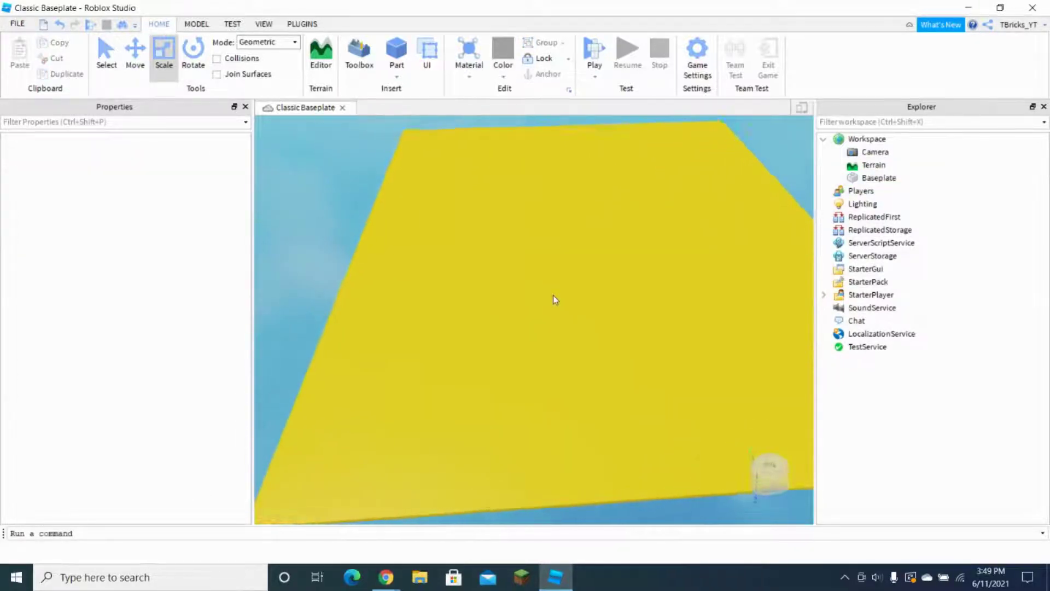
Step: Set StarterPlayer's name display distance to 0 and its maximum camera zoom distance to 40
click(862, 299)
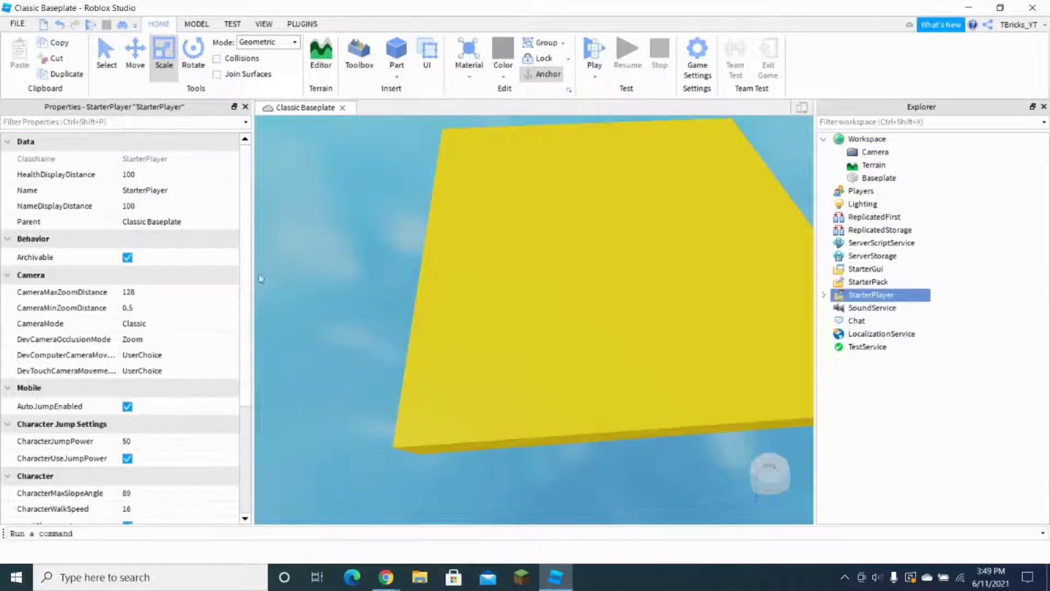
click(146, 205)
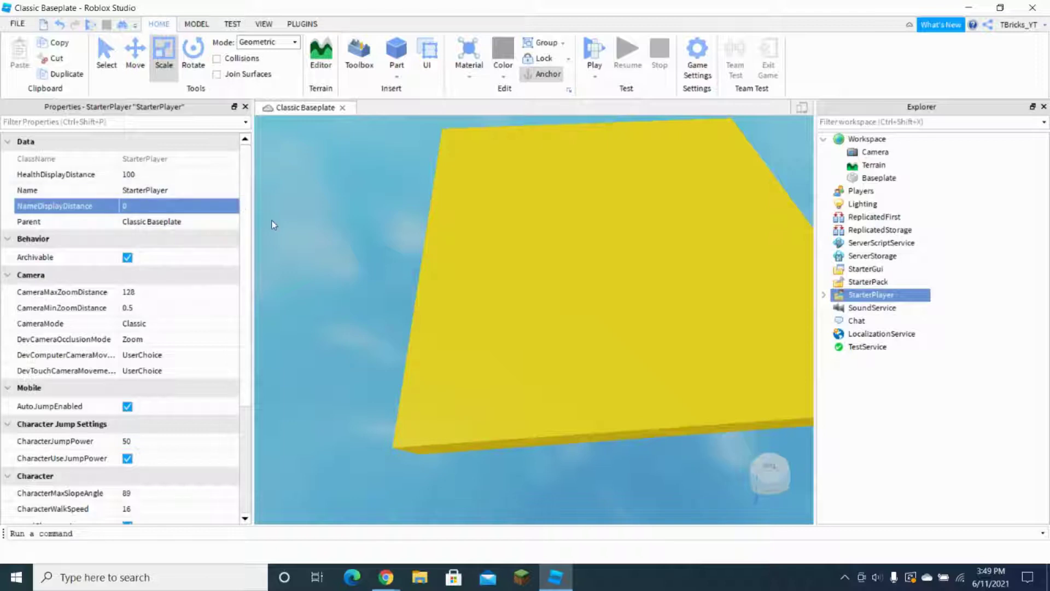
right_drag(326, 216, 264, 227)
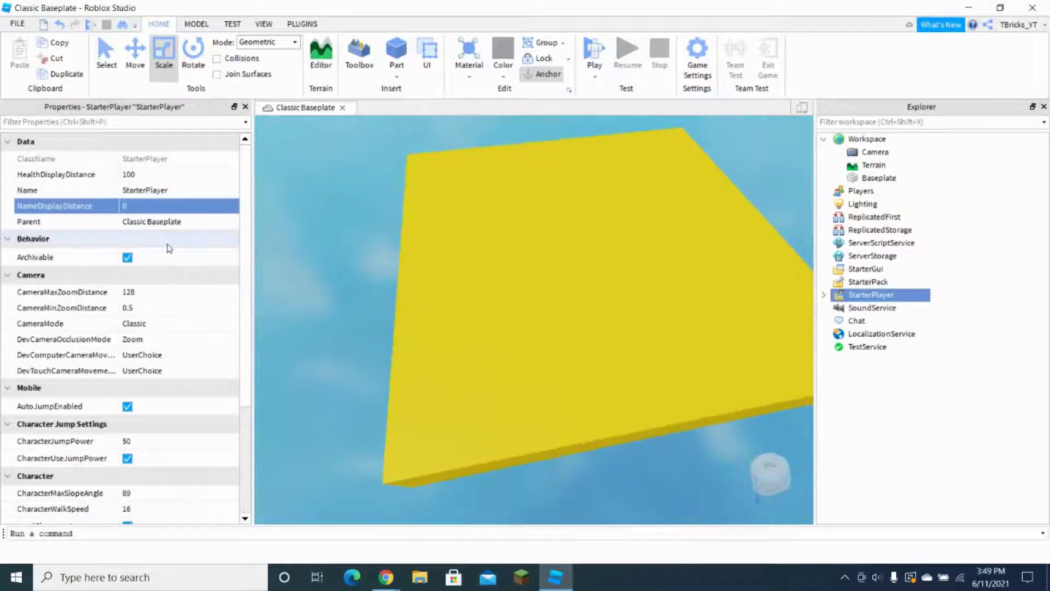
click(155, 293)
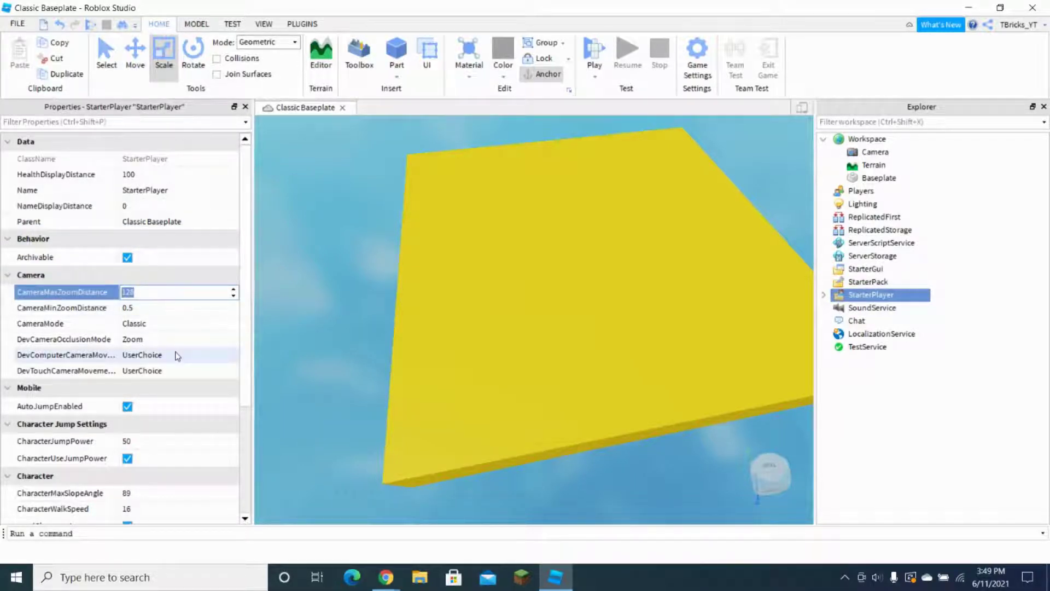
key(Return)
Step: Set StarterPlayer's character walk speed to 40
scroll(139, 353, down, 3)
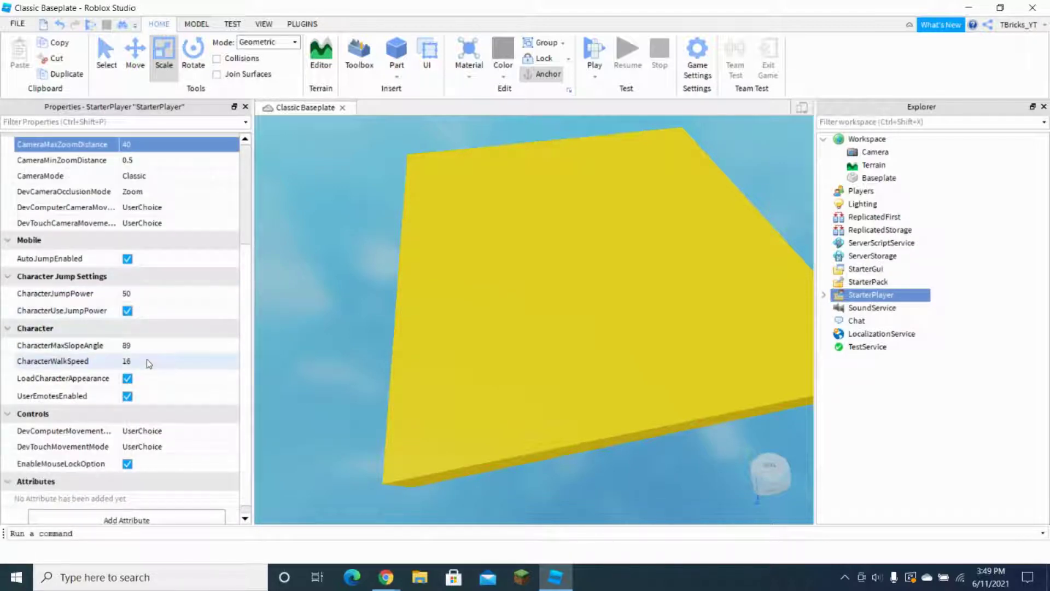
click(148, 361)
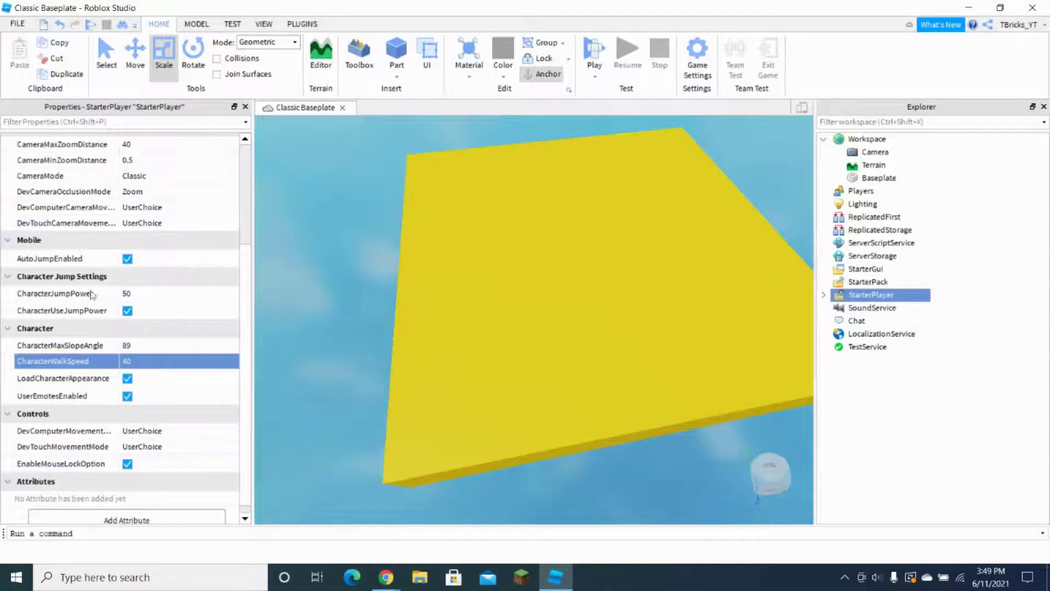
scroll(148, 339, up, 3)
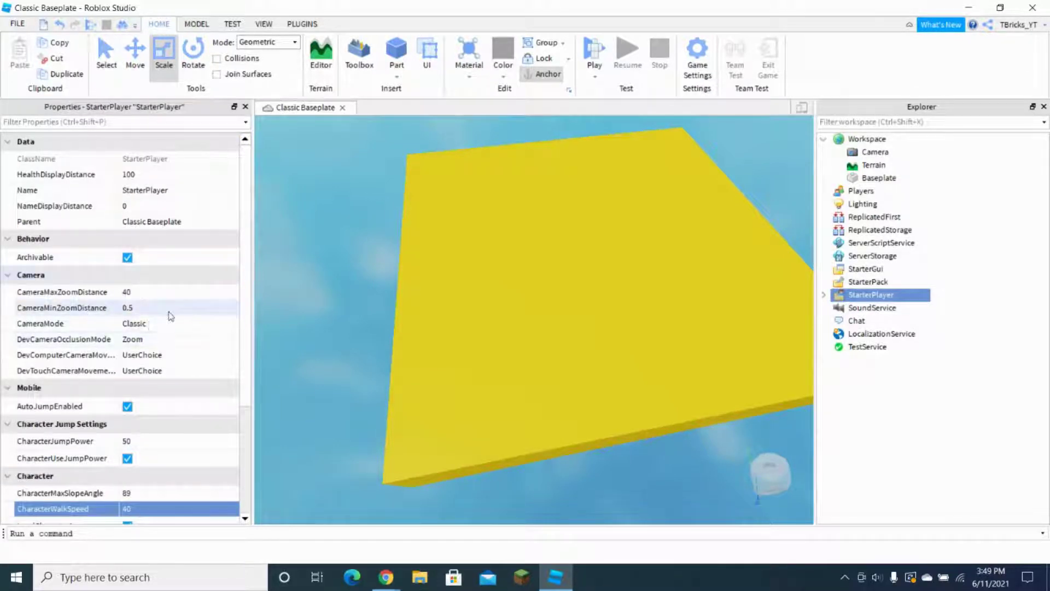
scroll(211, 309, down, 2)
scroll(207, 309, down, 2)
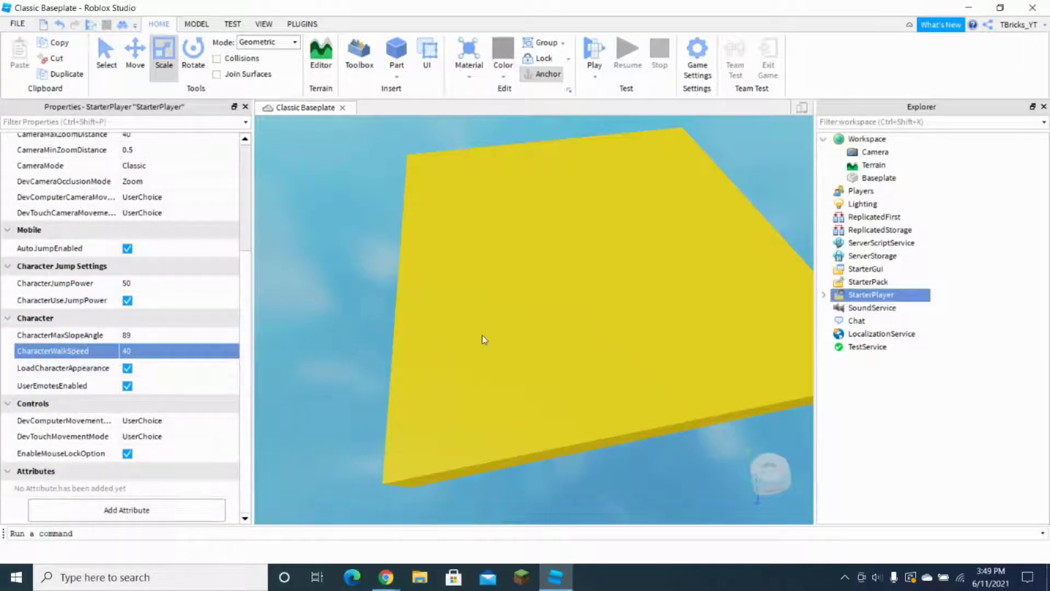
Step: Insert a block part and move it to the baseplate's edge at position -207, 0.5, 255
right_drag(503, 330, 503, 330)
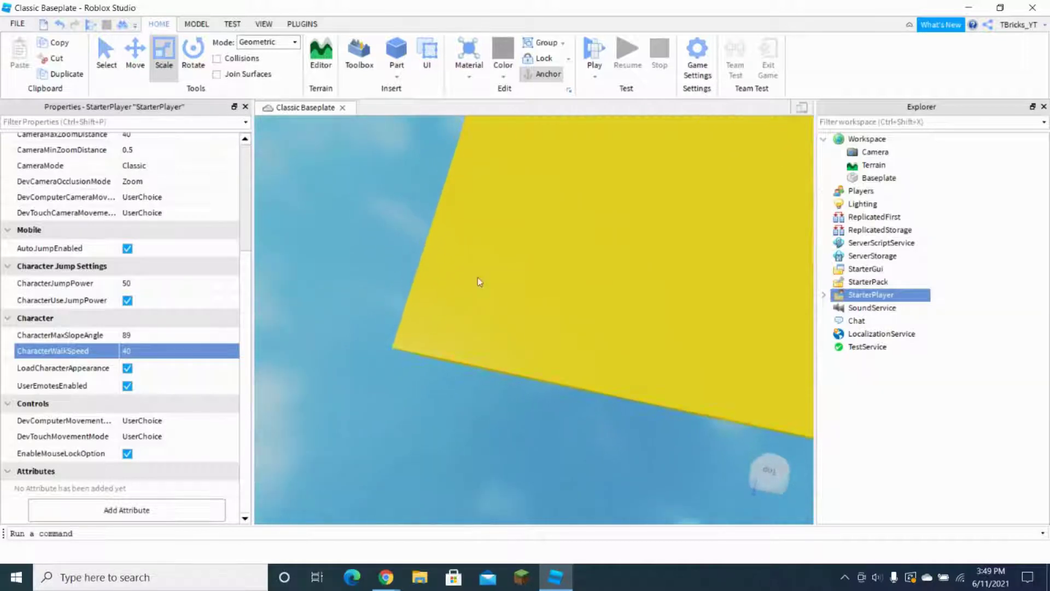
click(397, 52)
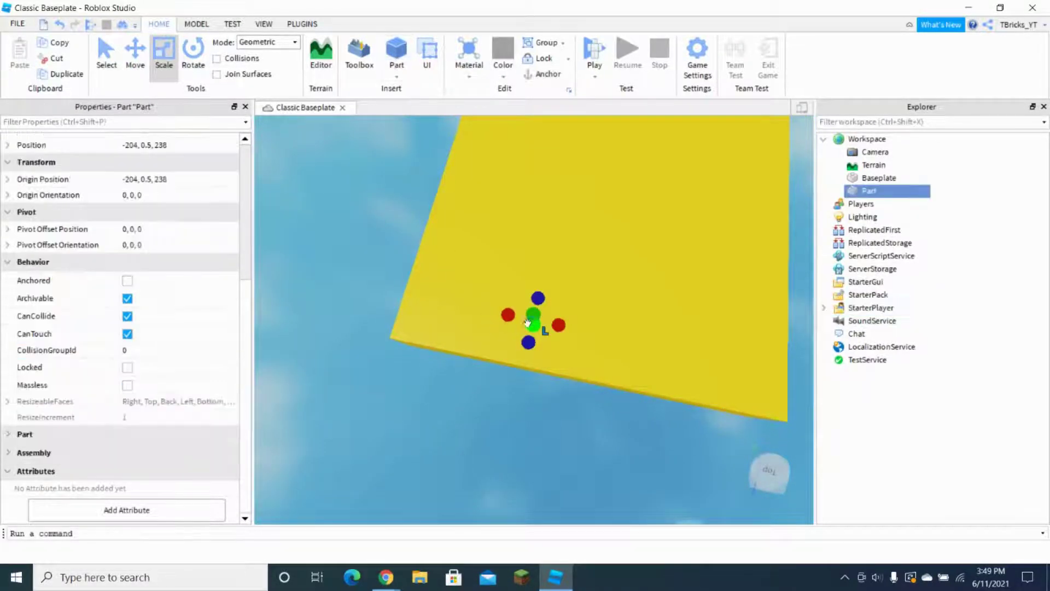
scroll(544, 321, up, 5)
right_drag(504, 299, 504, 298)
scroll(504, 298, down, 3)
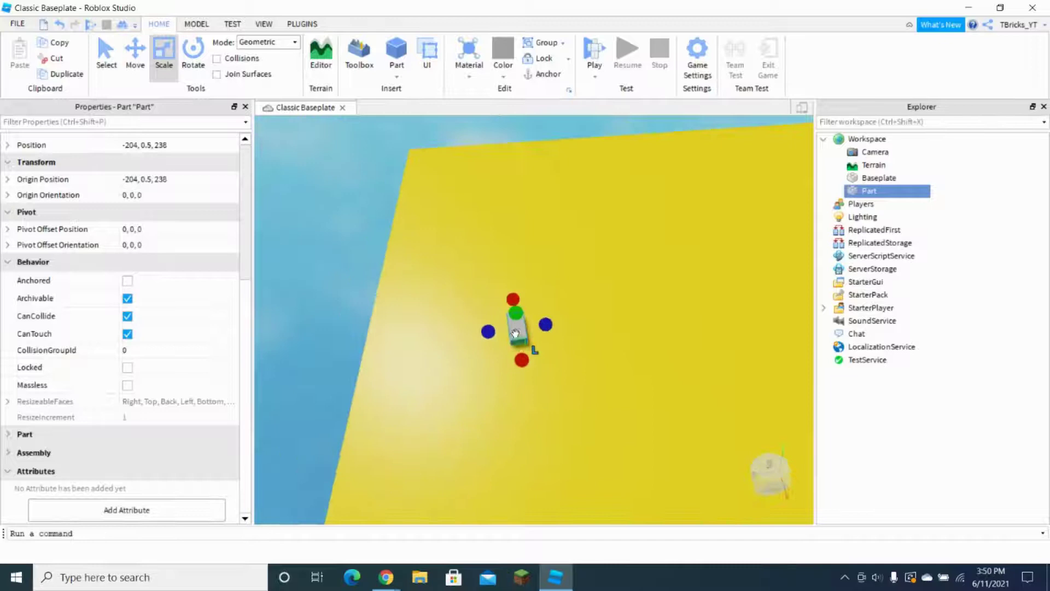
right_drag(404, 245, 404, 245)
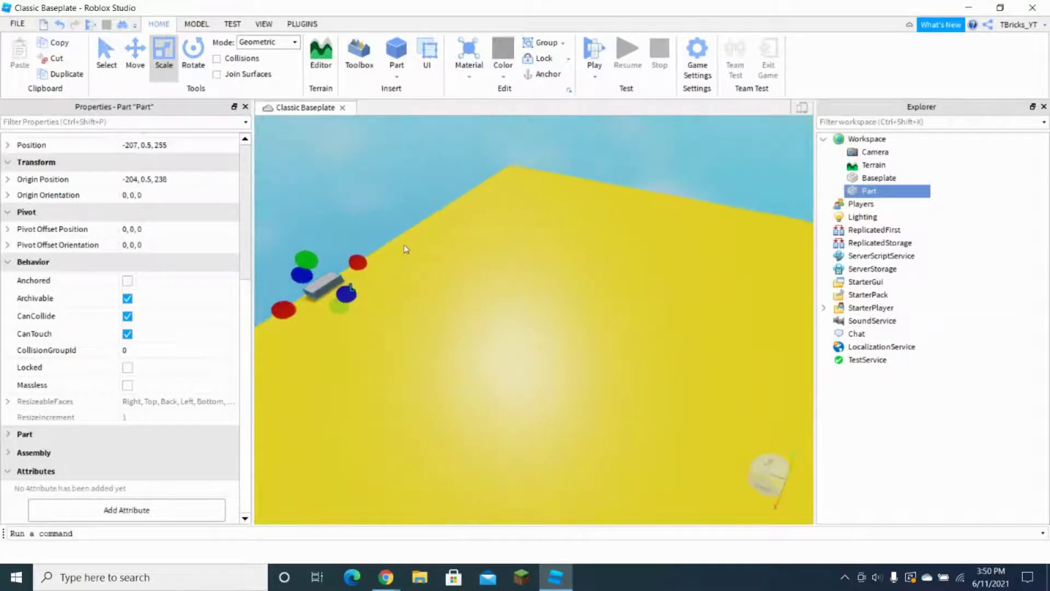
Step: Stretch the block along the baseplate's edge until its end meets the nearby corner
drag(353, 262, 520, 157)
right_drag(544, 184, 543, 183)
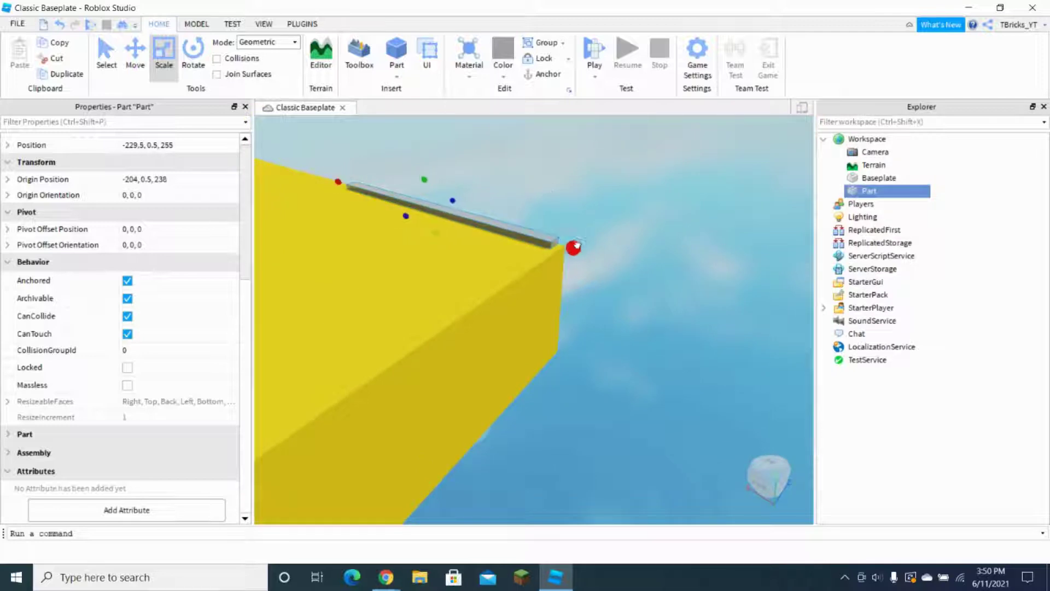
drag(593, 248, 591, 246)
right_drag(586, 241, 588, 245)
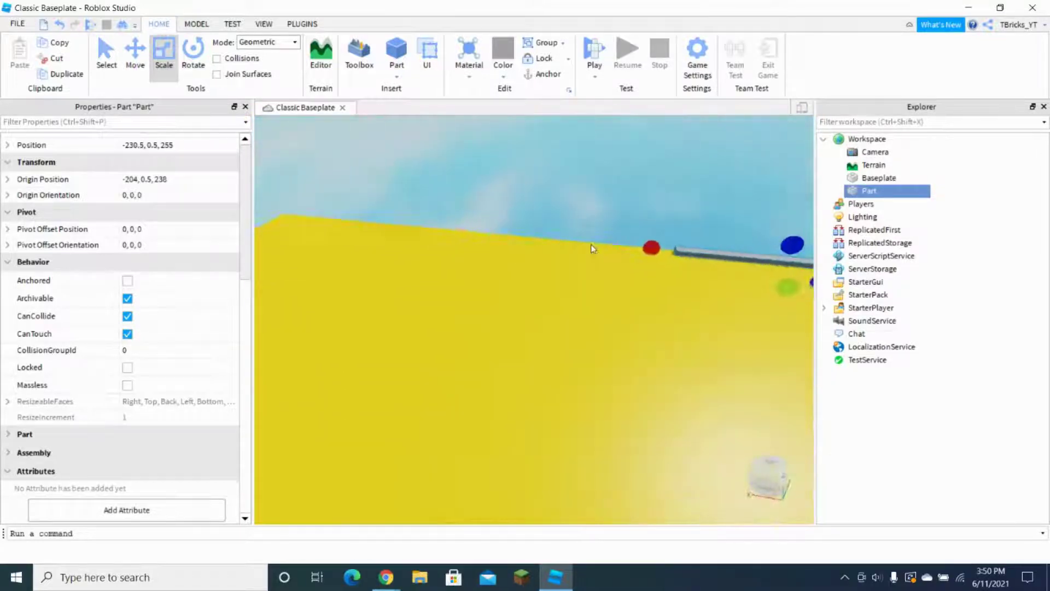
Step: Stretch the block along the rest of the baseplate's edge and raise it into a tall wall centred at position -182, 17, 255
drag(667, 253, 277, 255)
right_drag(323, 216, 324, 215)
right_drag(376, 258, 386, 311)
drag(415, 328, 383, 328)
scroll(427, 351, down, 3)
right_drag(465, 366, 467, 369)
scroll(467, 368, down, 3)
drag(634, 306, 641, 202)
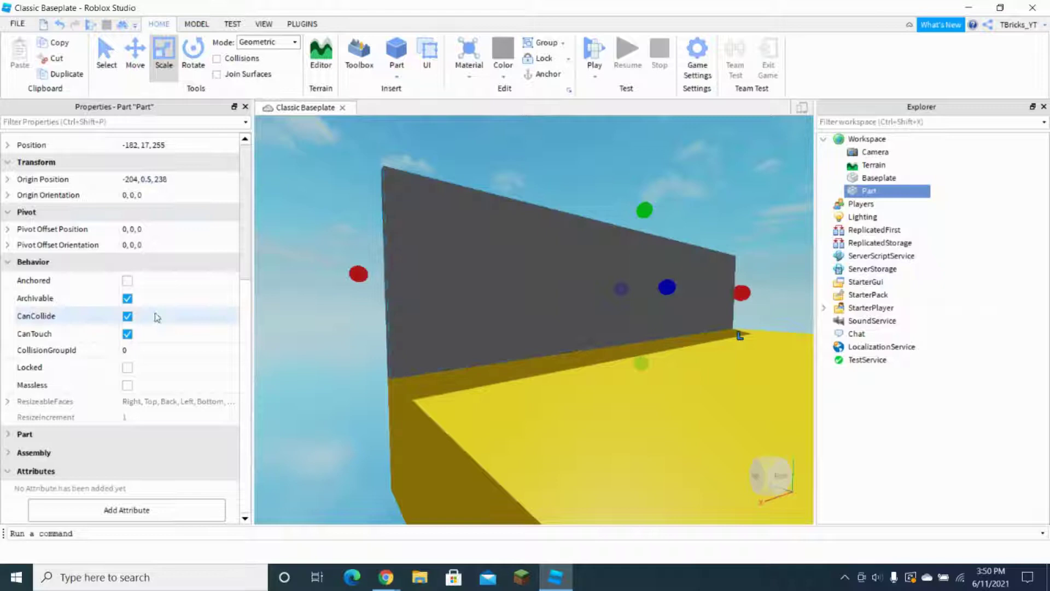
Step: Set the wall's brick color to Cyan
scroll(137, 273, up, 5)
click(153, 159)
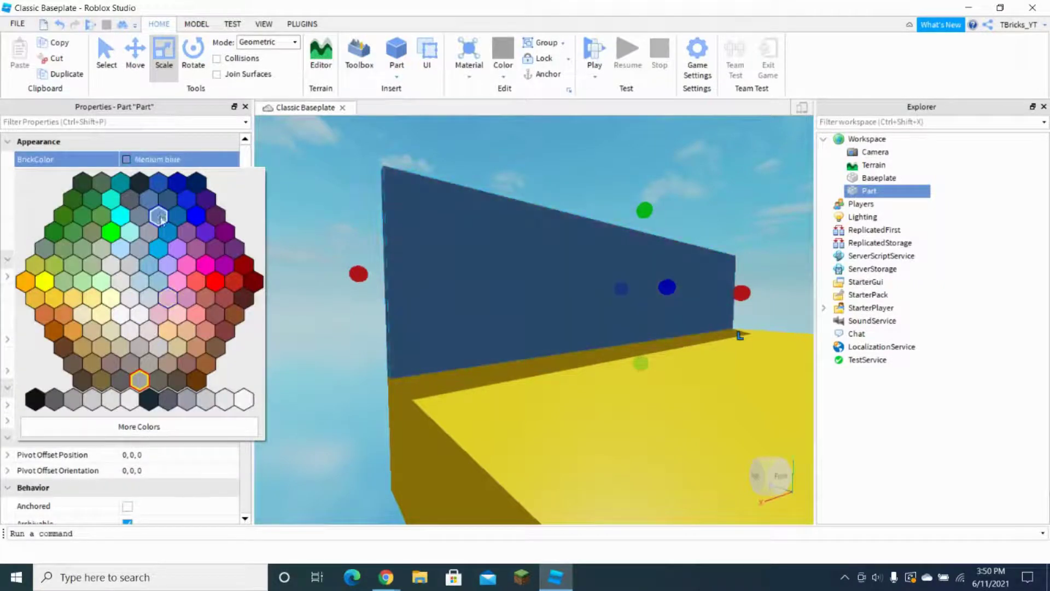
click(156, 254)
mouse_move(460, 318)
right_down()
mouse_move(441, 277)
mouse_move(459, 317)
right_up()
key(w)
key(s)
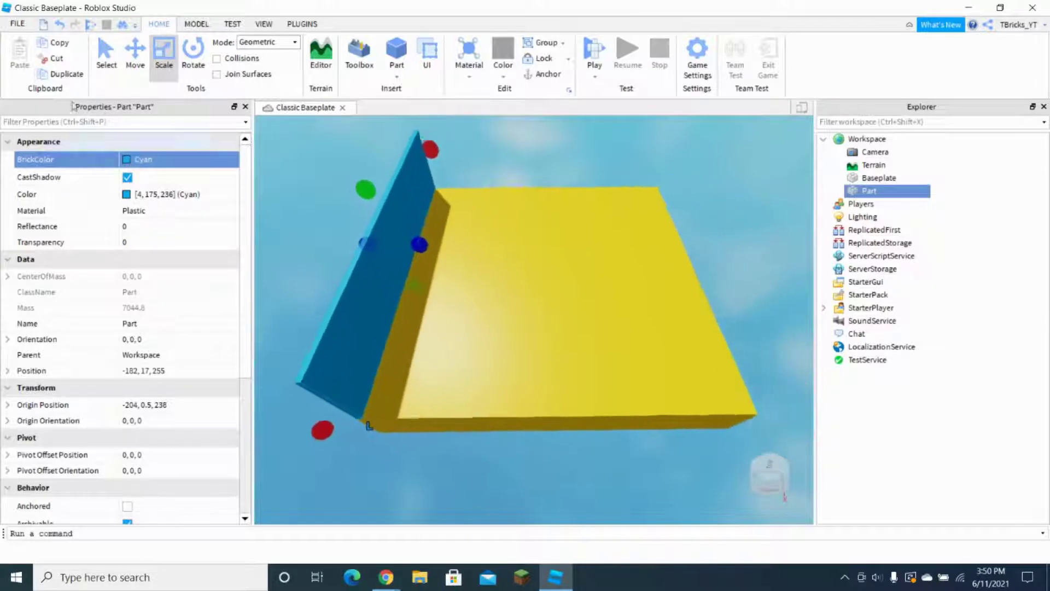
Step: Duplicate the cyan wall and move the copy to the baseplate's opposite edge at position -182, 17, 110
key(ctrl+2)
click(59, 76)
drag(466, 250, 752, 251)
scroll(733, 331, up, 5)
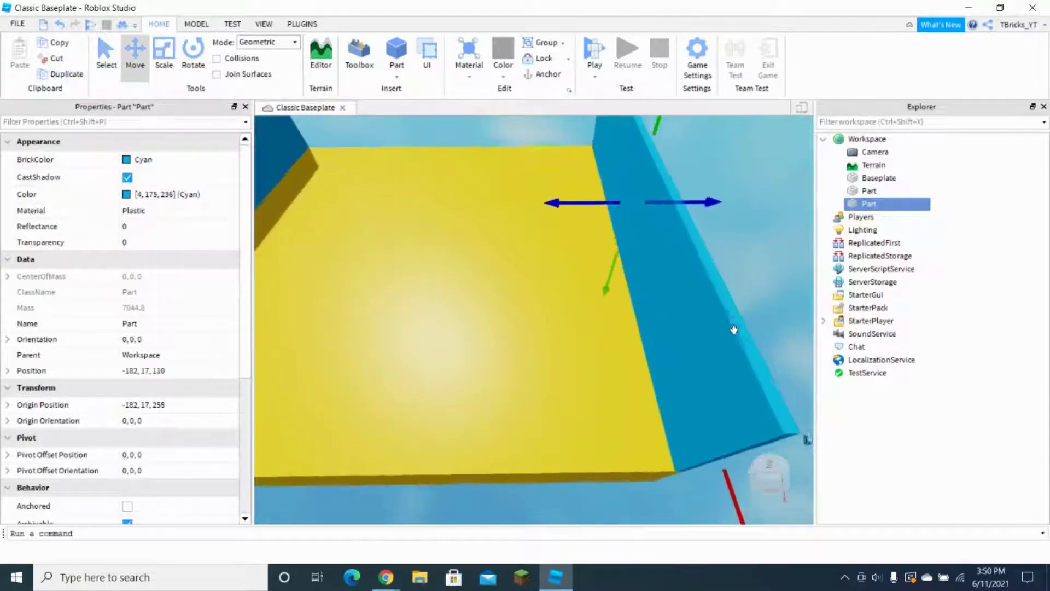
right_drag(734, 339, 733, 343)
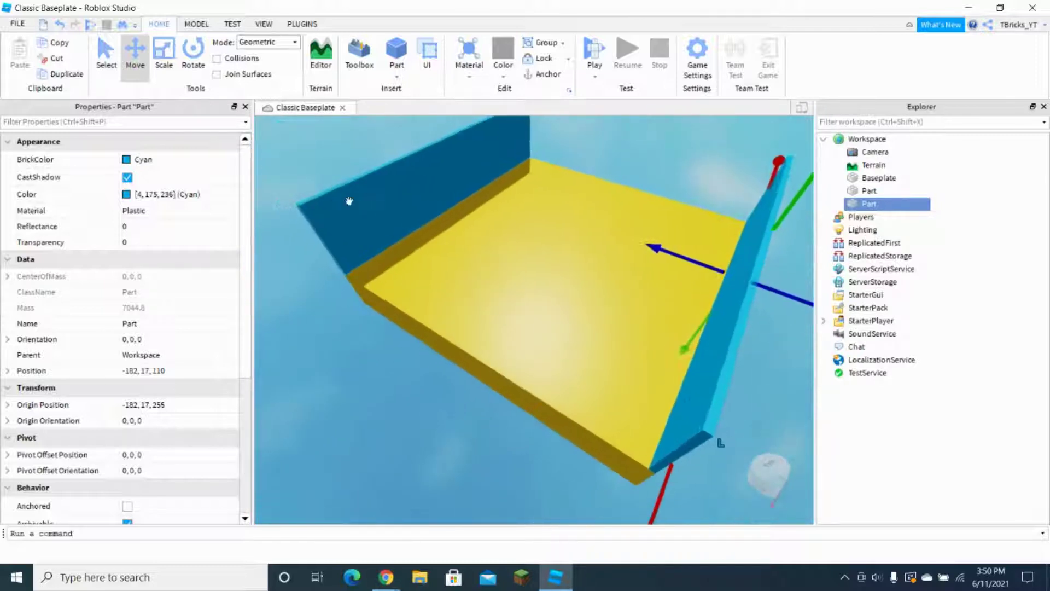
Step: Duplicate both walls together and rotate the copies 90° to close the baseplate's two open sides
ctrl+click(388, 206)
click(188, 64)
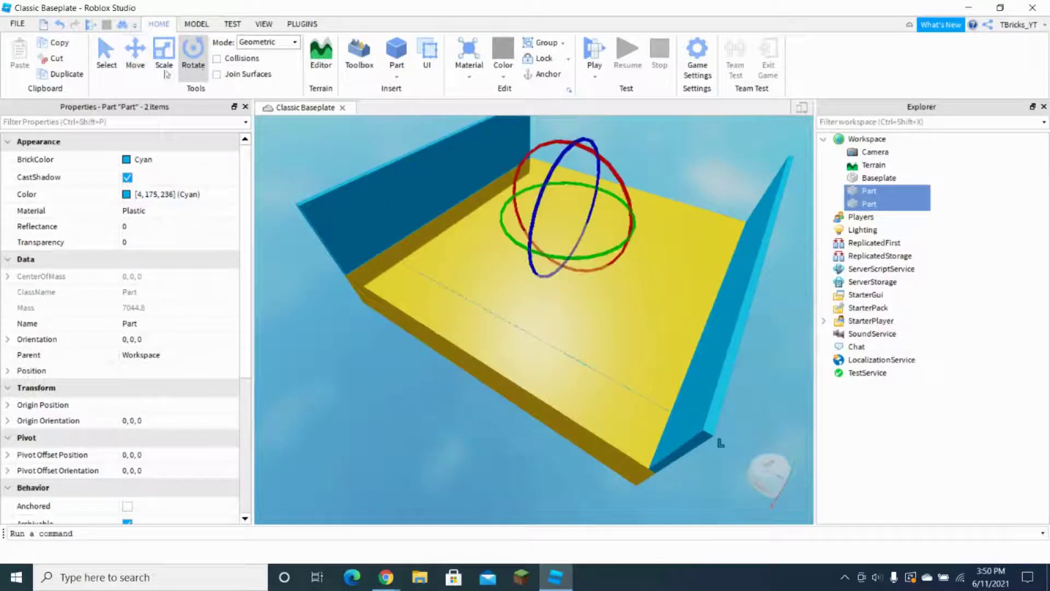
click(65, 77)
drag(501, 240, 595, 261)
click(698, 294)
right_drag(698, 294, 672, 283)
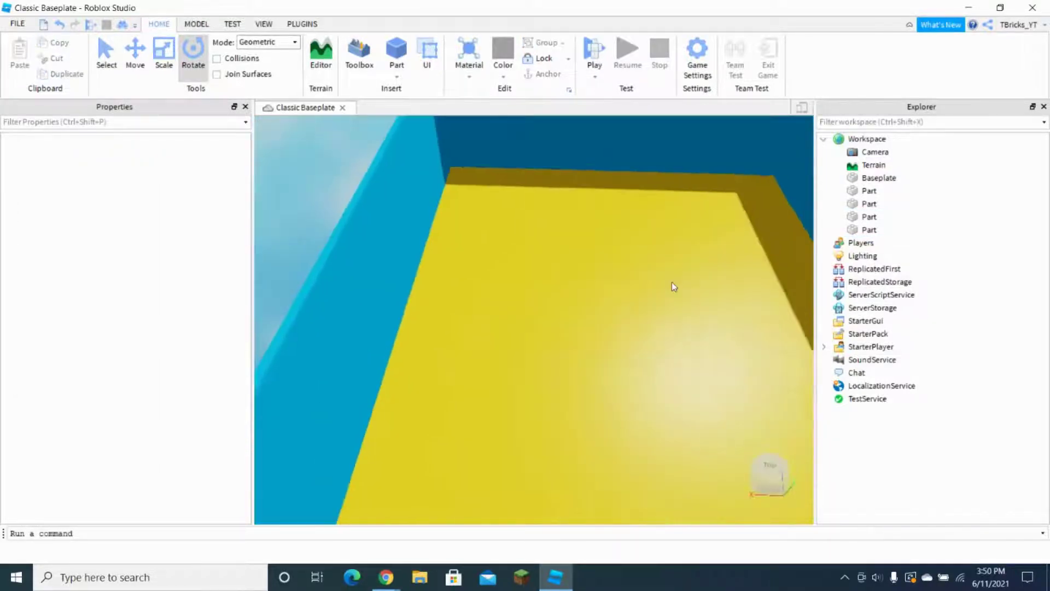
scroll(671, 284, down, 6)
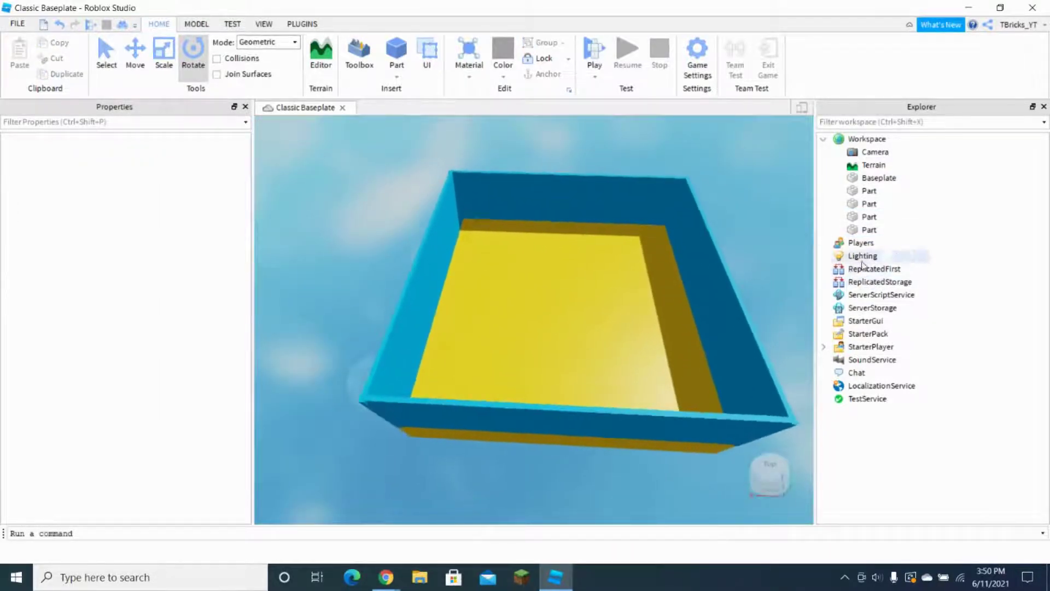
Step: Turn off GlobalShadows in the Lighting service
click(863, 257)
click(128, 258)
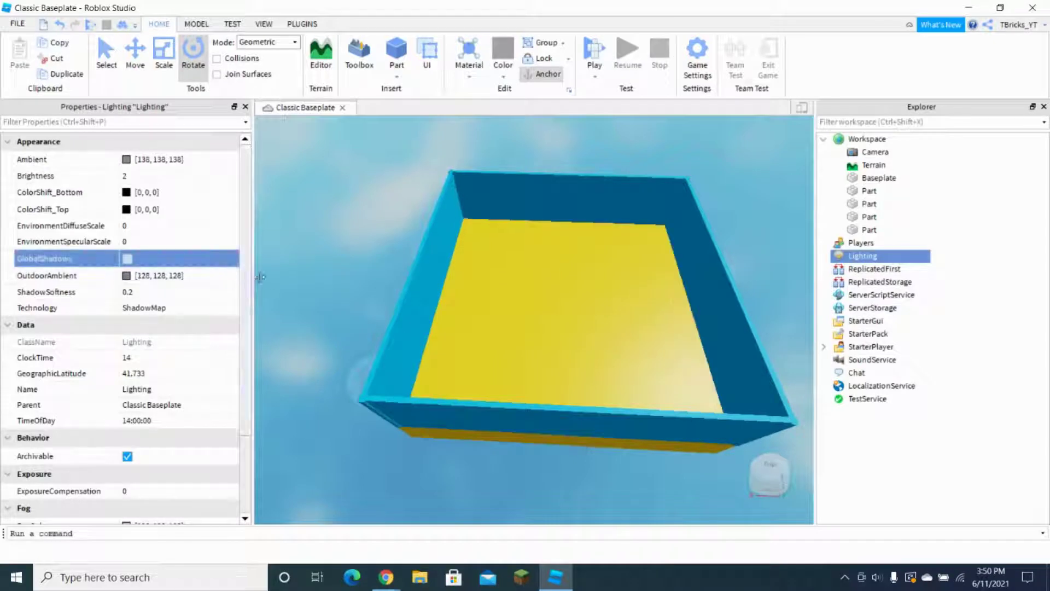
click(448, 316)
scroll(606, 340, up, 5)
right_drag(594, 340, 594, 341)
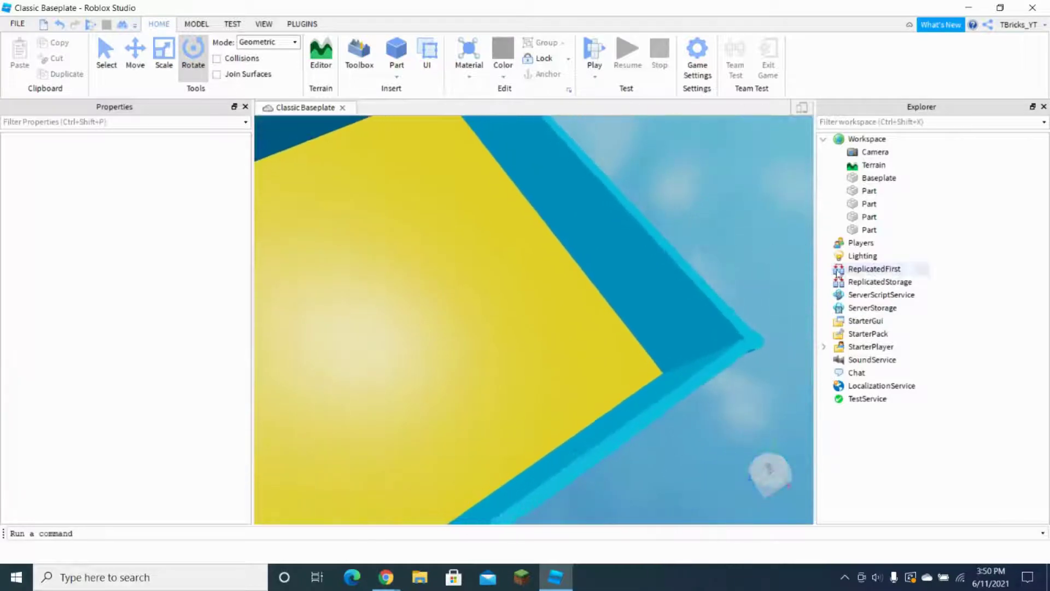
Step: Set the Lighting service's FogEnd to 4500
click(863, 255)
scroll(172, 358, down, 3)
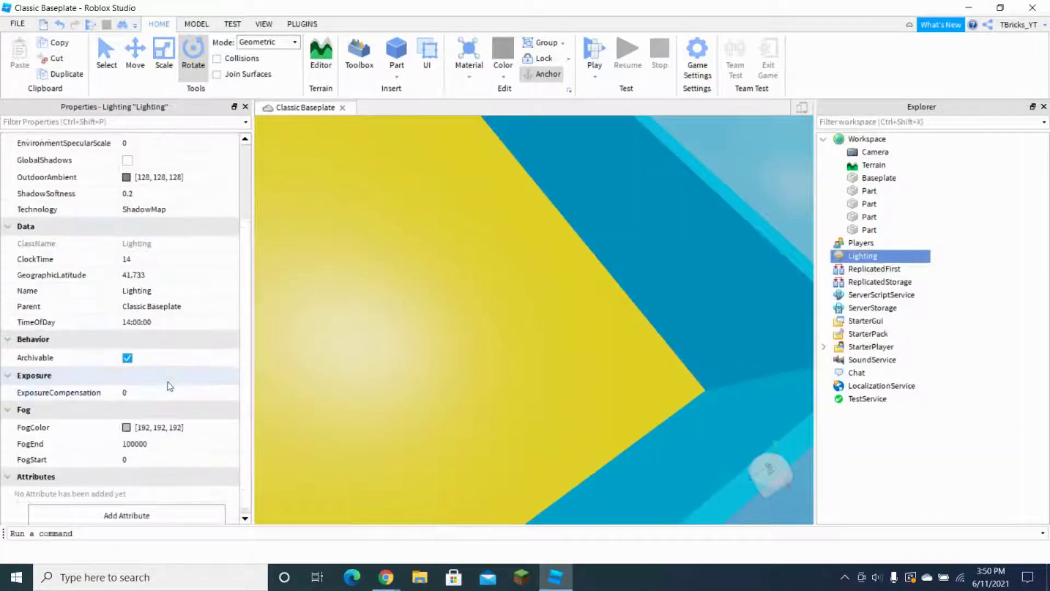
scroll(170, 386, down, 1)
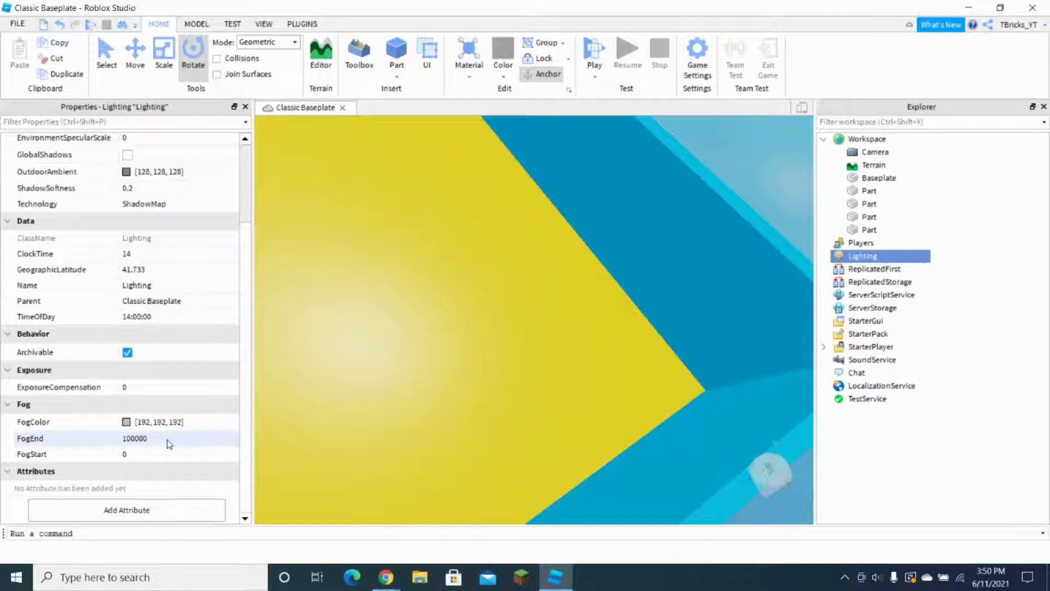
click(179, 444)
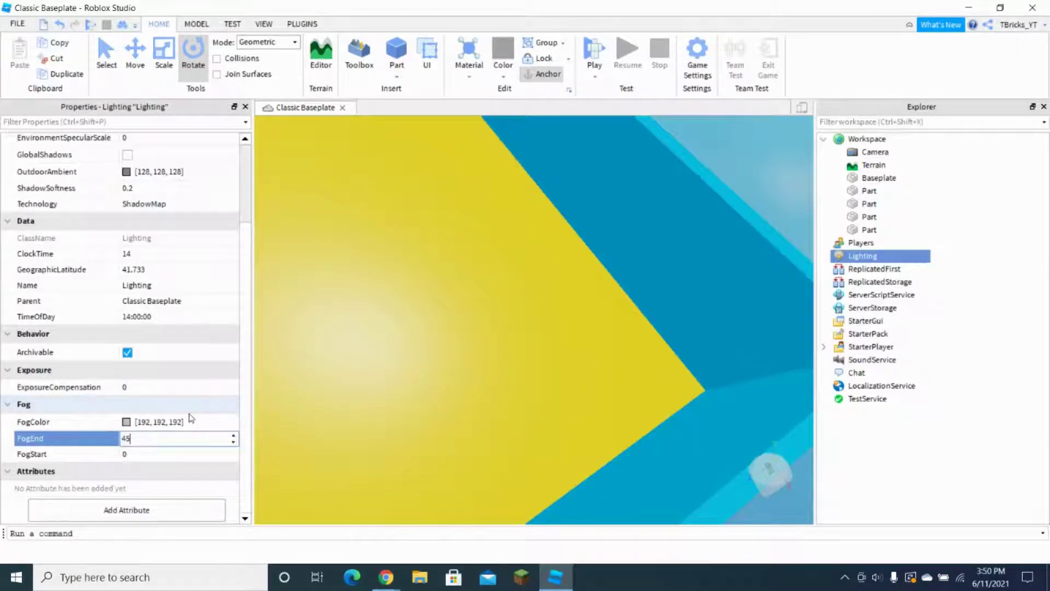
right_drag(539, 457, 539, 457)
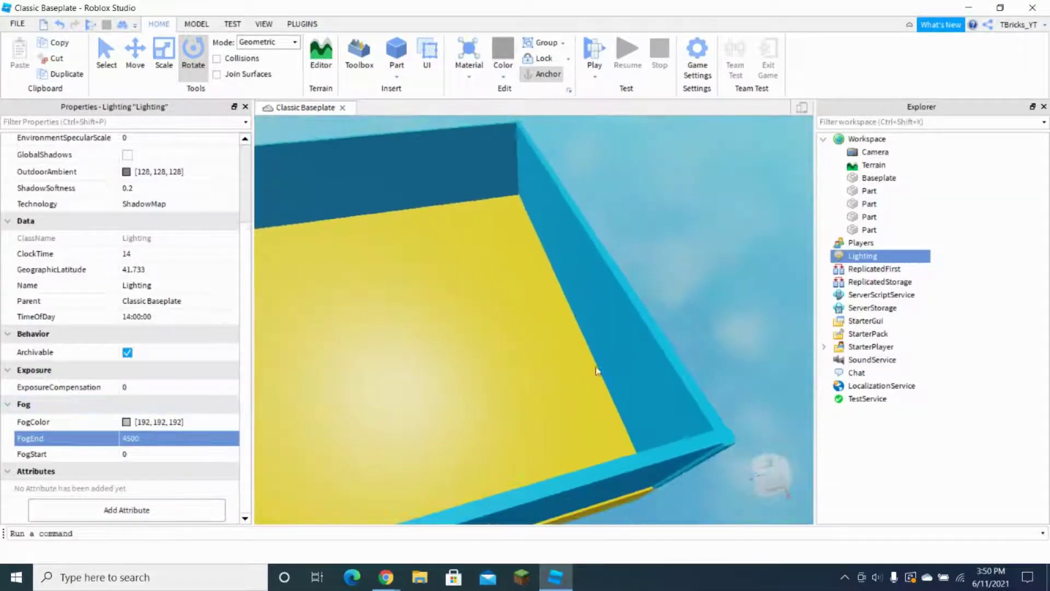
click(658, 345)
right_drag(658, 345, 660, 344)
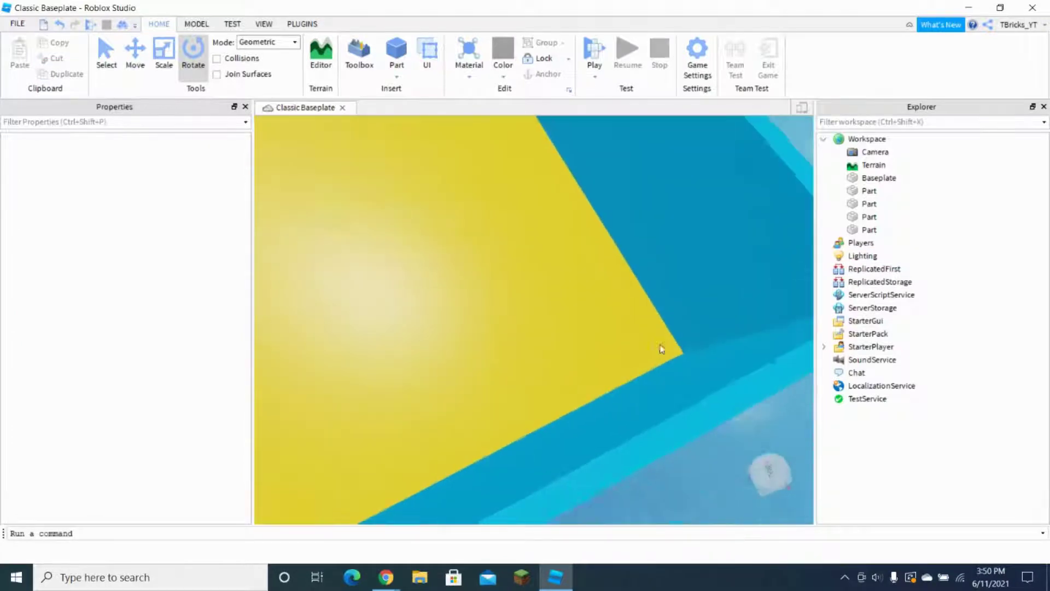
Step: Insert a block part near a corner of the walled baseplate and scale it sideways to meet both adjoining walls
key(s)
click(396, 53)
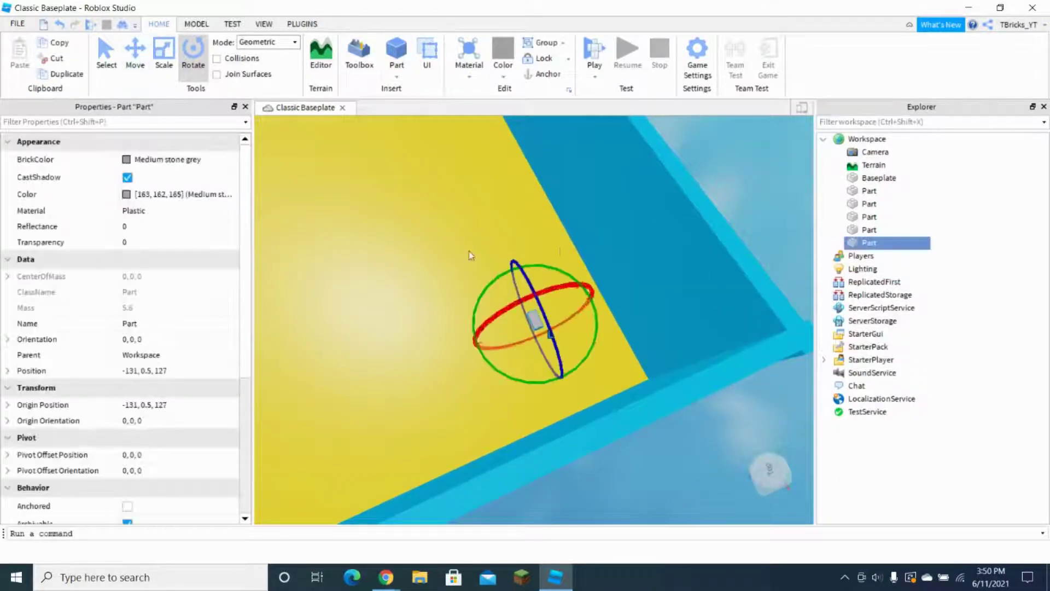
click(162, 54)
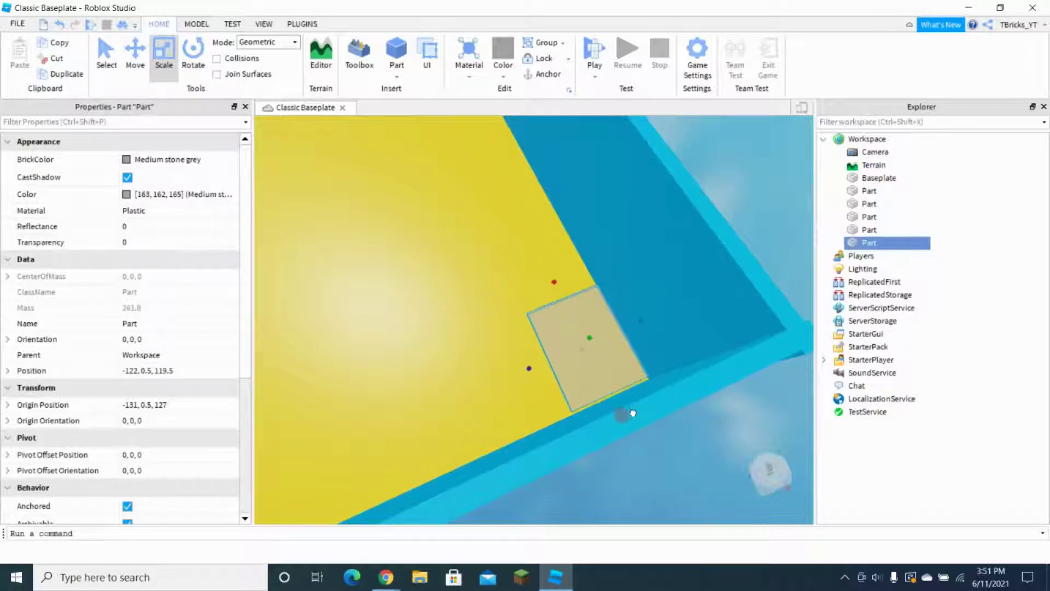
drag(633, 412, 635, 418)
right_drag(591, 357, 598, 355)
key(w)
drag(616, 295, 620, 290)
Step: Raise the corner block into a tall platform and extend its side, centring it at position -121.5, 6, 119
drag(561, 324, 572, 279)
right_drag(569, 331, 572, 325)
drag(475, 331, 475, 351)
key(s)
right_drag(527, 335, 523, 340)
key(w)
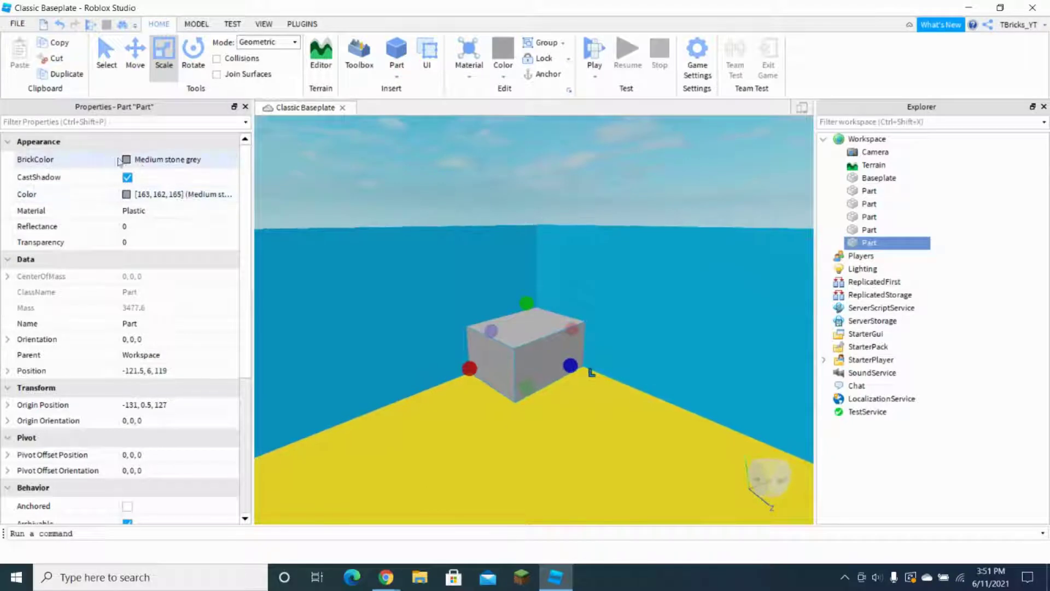
Step: Set the corner platform's brick color to Sea green
click(120, 160)
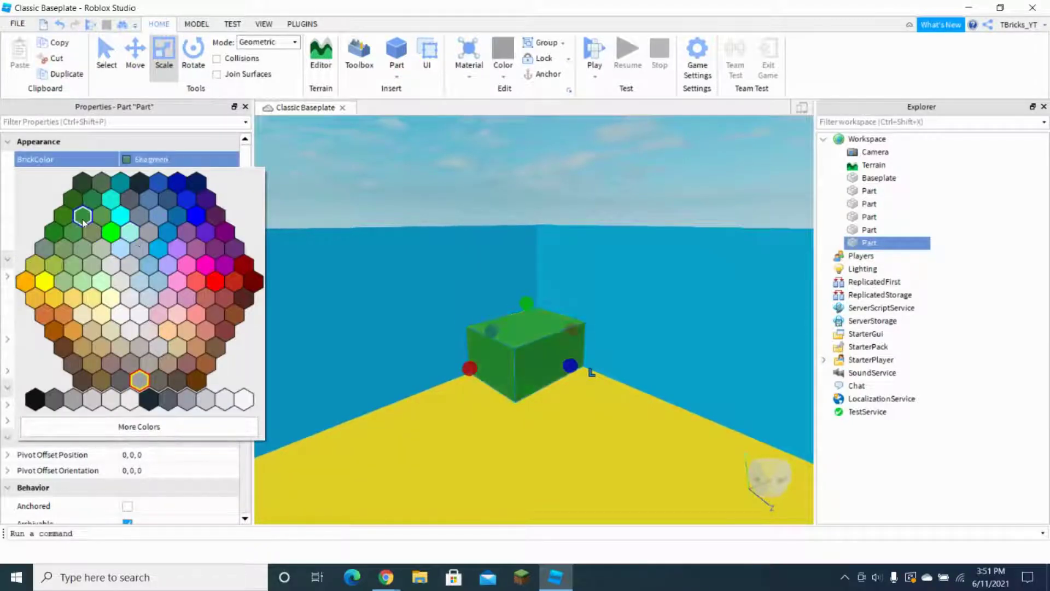
click(83, 217)
click(484, 175)
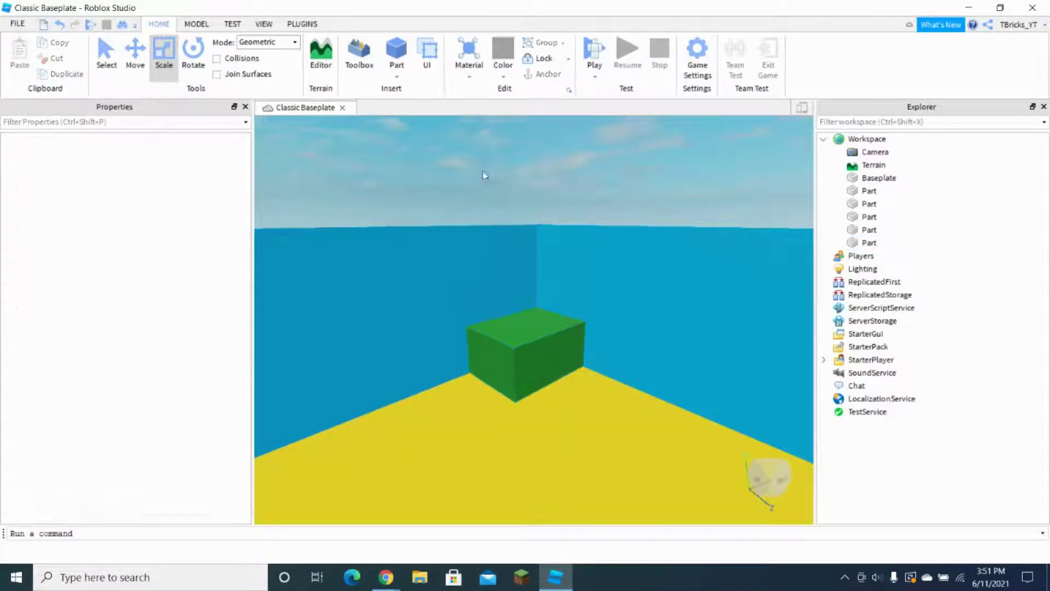
right_drag(522, 304, 524, 309)
key(s)
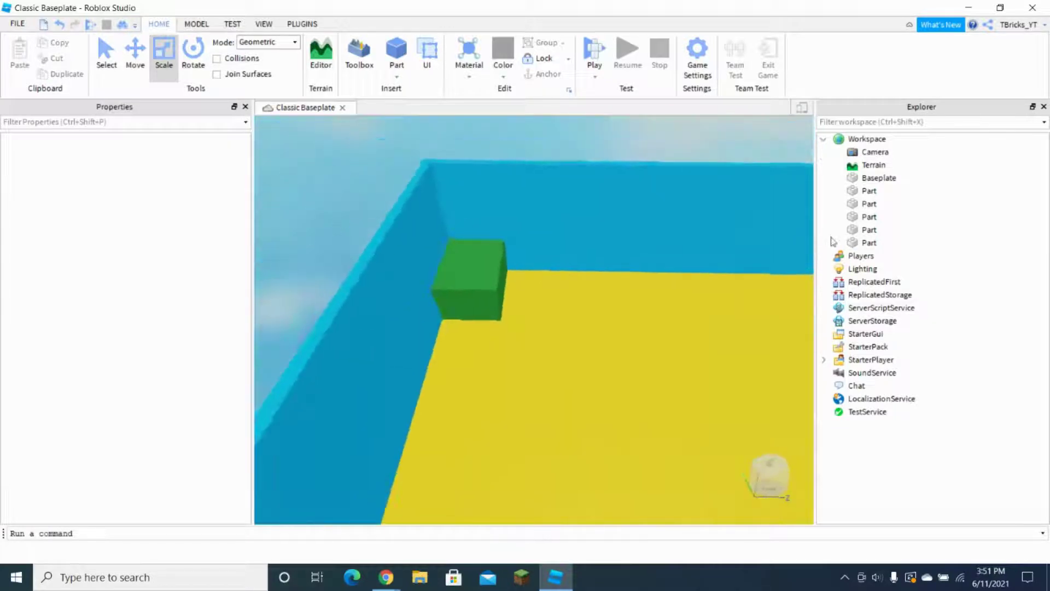
Step: Select the four cyan wall parts and rename them all Wall
click(869, 191)
right_drag(691, 229, 691, 230)
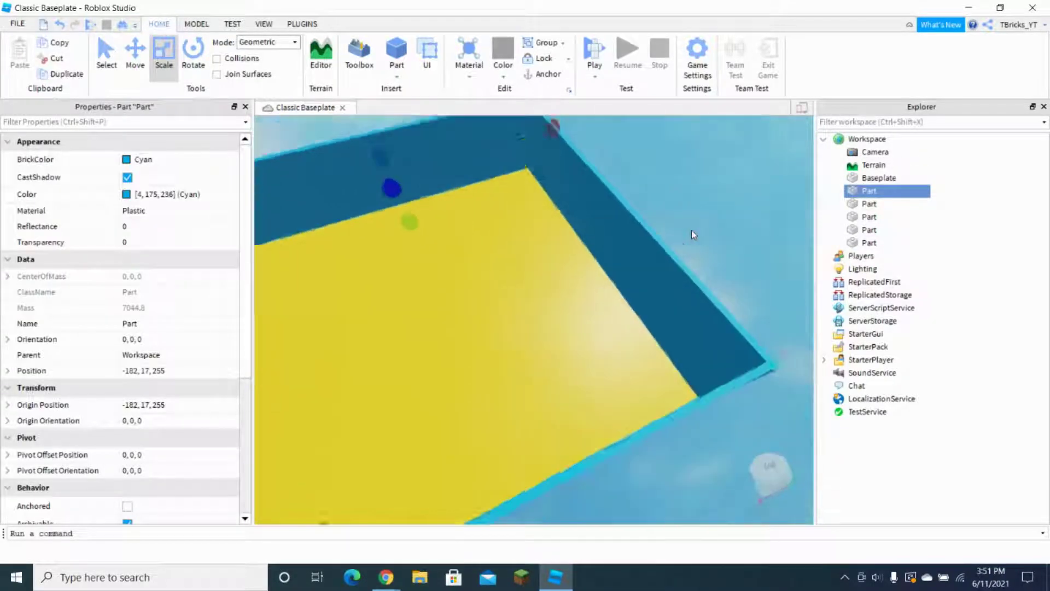
ctrl+click(606, 252)
key(f)
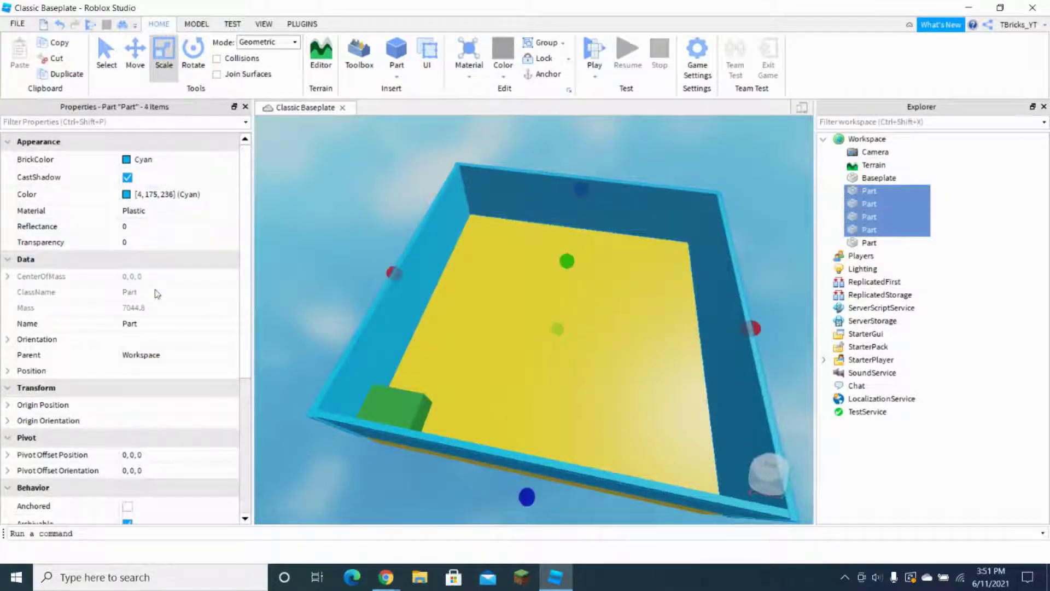
click(147, 329)
text(Wall)
key(Return)
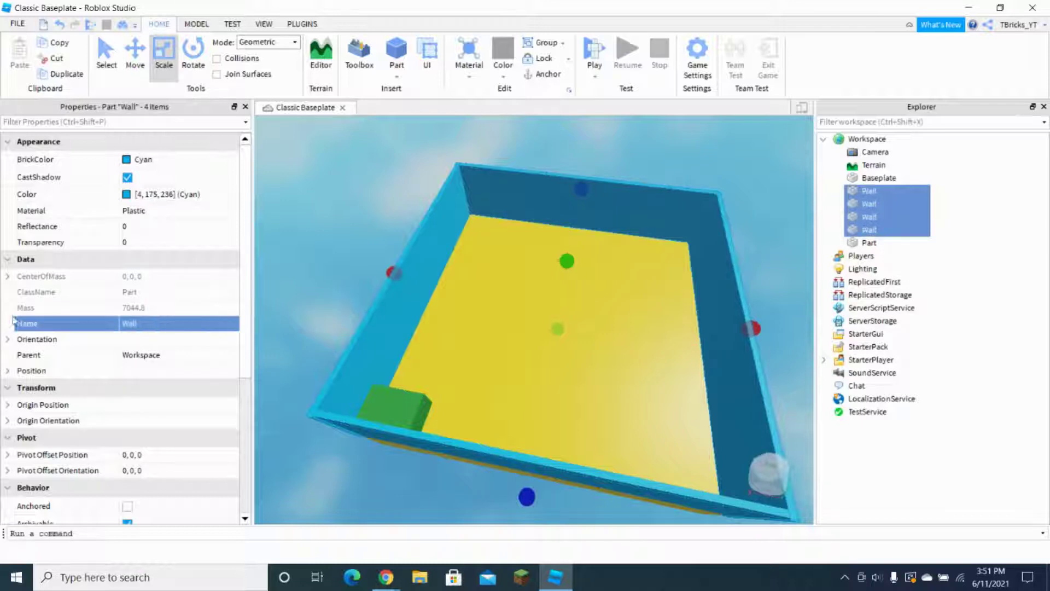
Step: Add a spawn location and place it on top of the green corner platform at position -121, 12.5, 119
click(261, 251)
scroll(453, 259, up, 5)
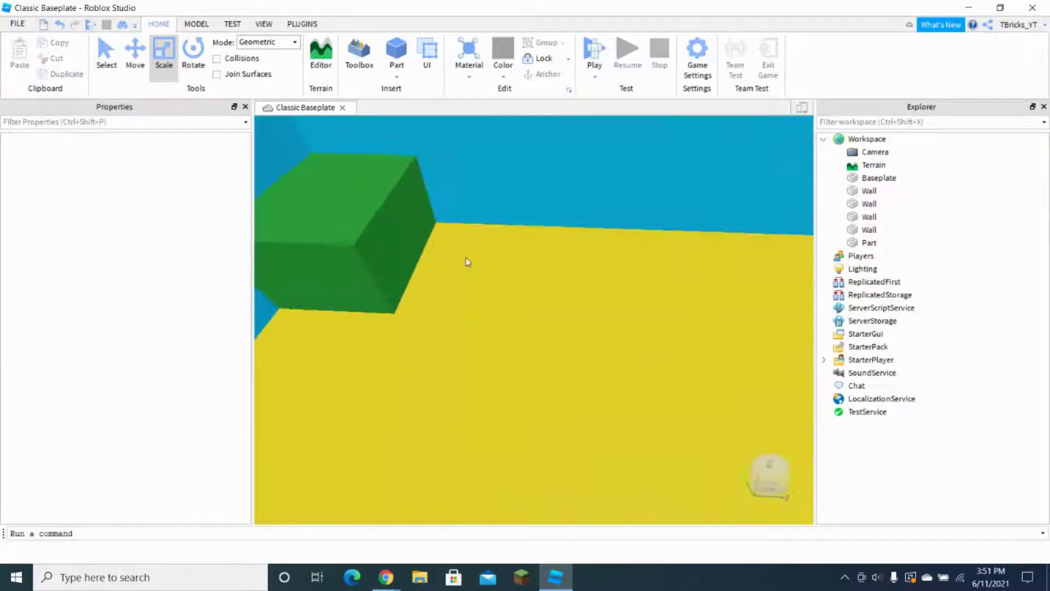
right_drag(466, 258, 492, 235)
click(491, 240)
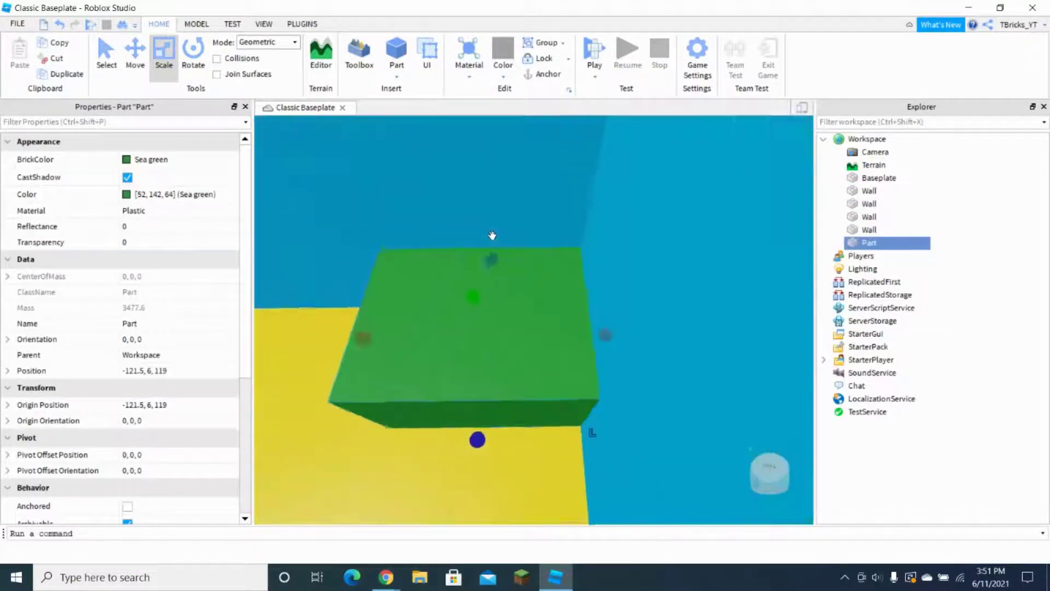
click(315, 23)
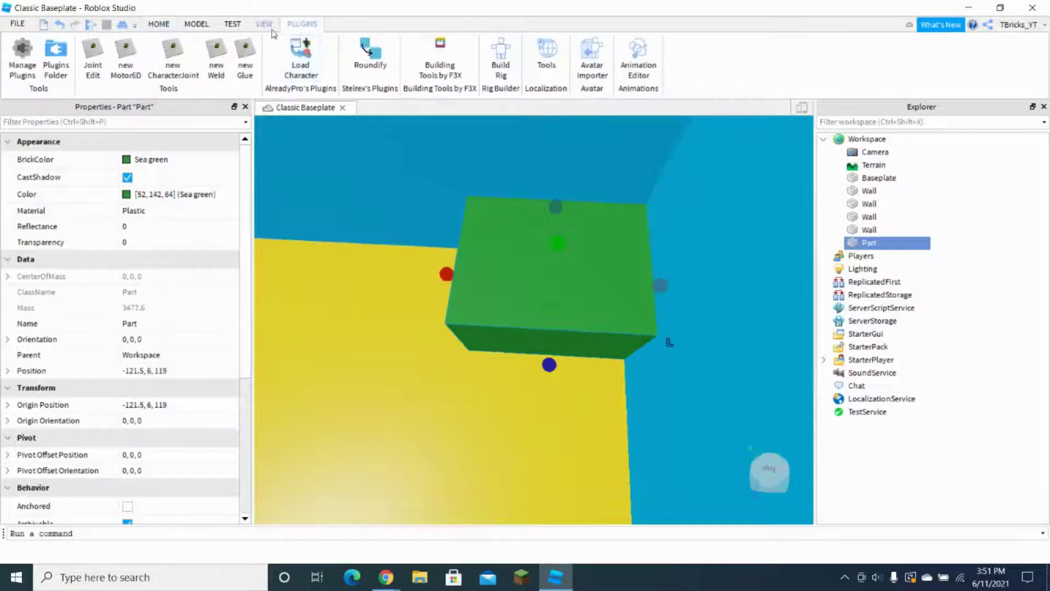
click(264, 23)
click(233, 24)
click(196, 23)
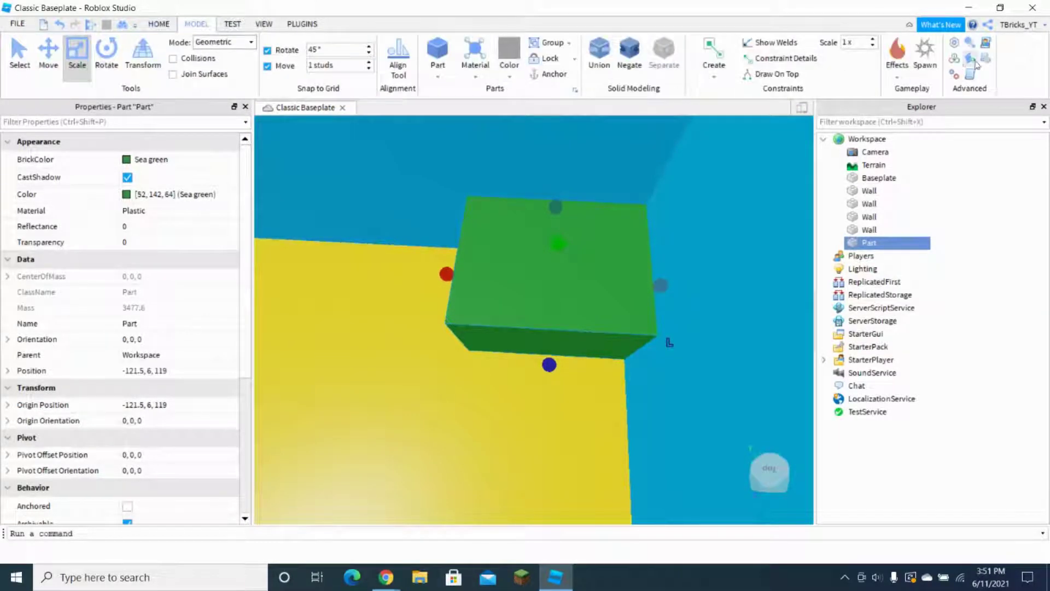
click(925, 52)
drag(542, 324, 567, 267)
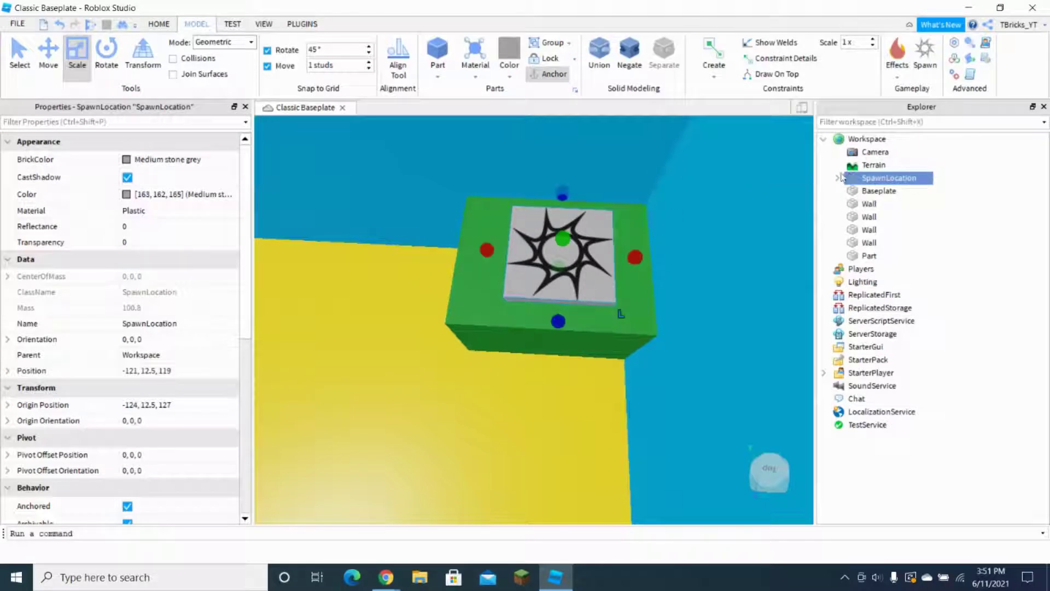
Step: Delete the star-patterned decal contained in the spawn location
click(839, 178)
click(876, 191)
key(Delete)
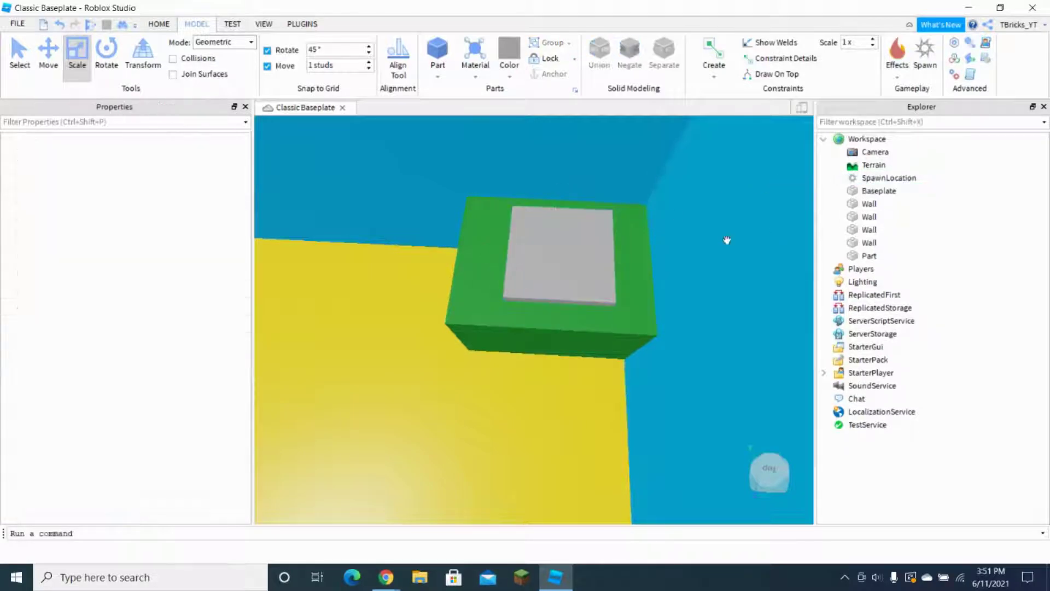
right_drag(727, 240, 777, 216)
key(s)
Step: Turn off CanCollide for the spawn location
click(888, 179)
scroll(110, 297, down, 2)
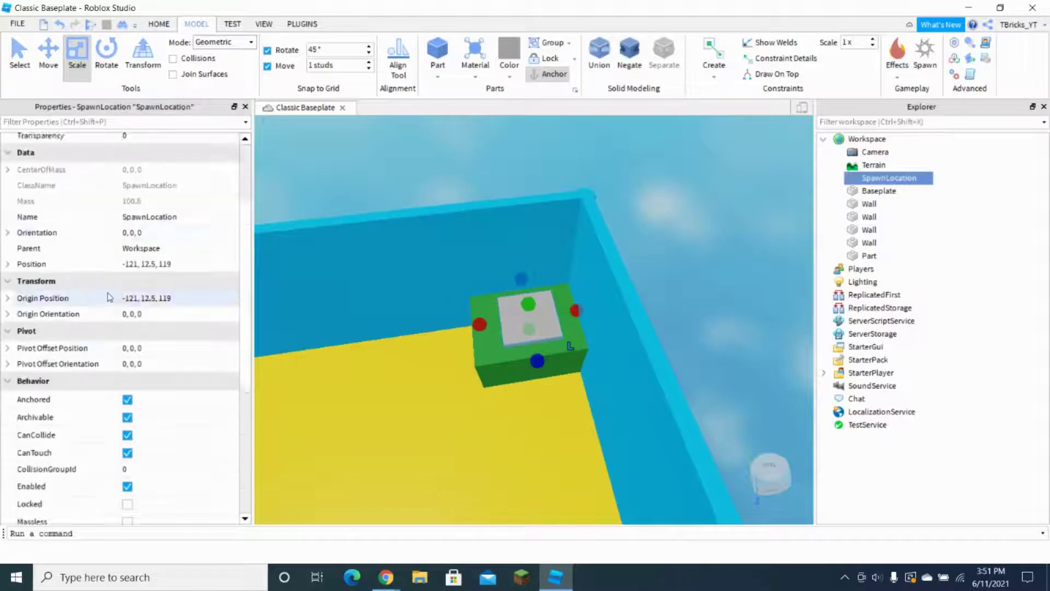
scroll(109, 297, down, 2)
click(127, 328)
scroll(170, 320, up, 2)
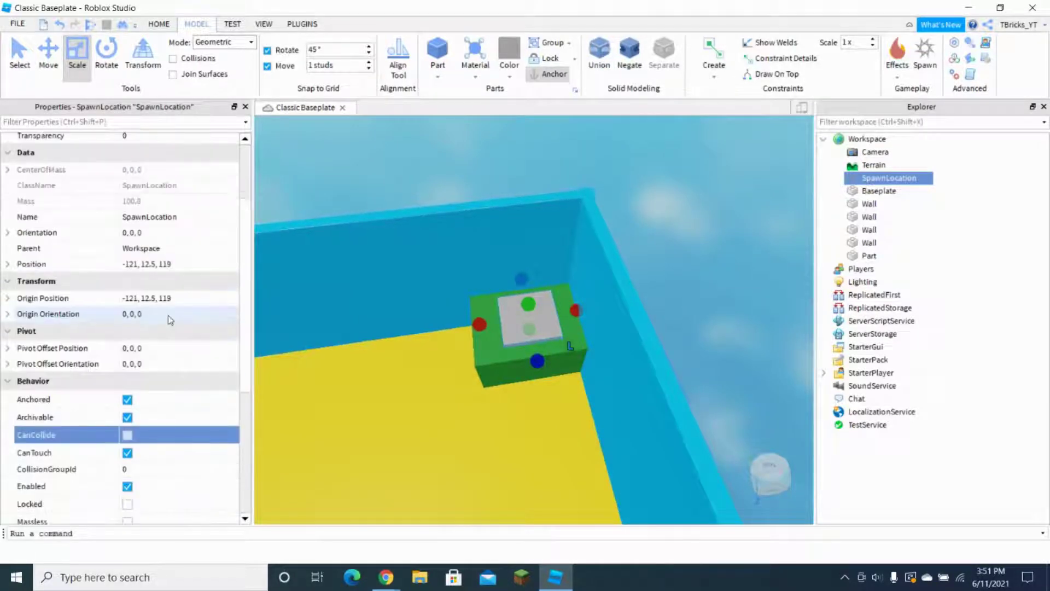
right_drag(553, 311, 553, 309)
scroll(479, 277, up, 4)
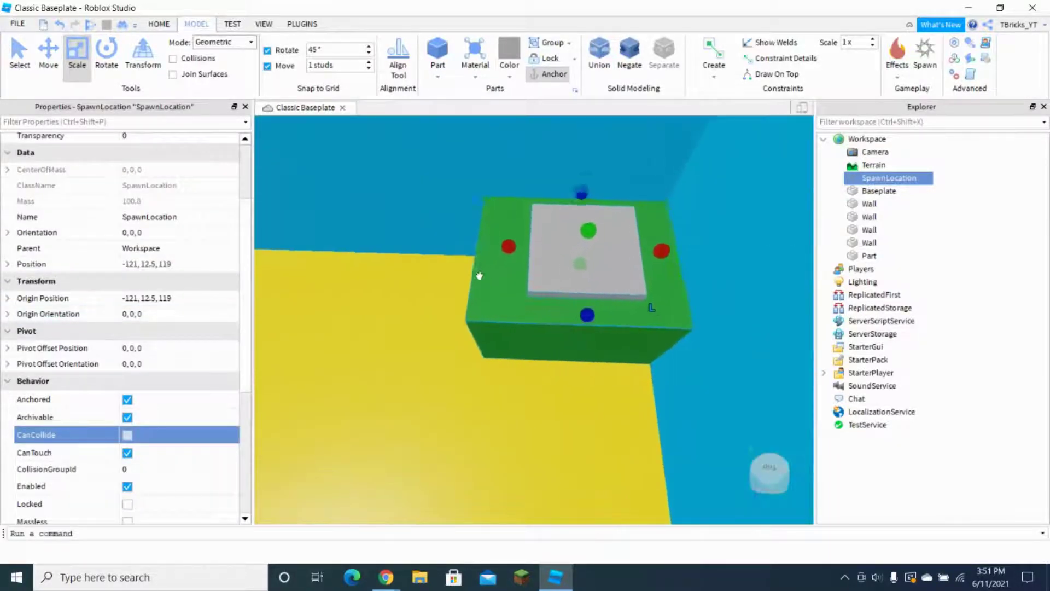
Step: Set the spawn location's transparency to 1
scroll(615, 244, down, 3)
scroll(133, 258, up, 2)
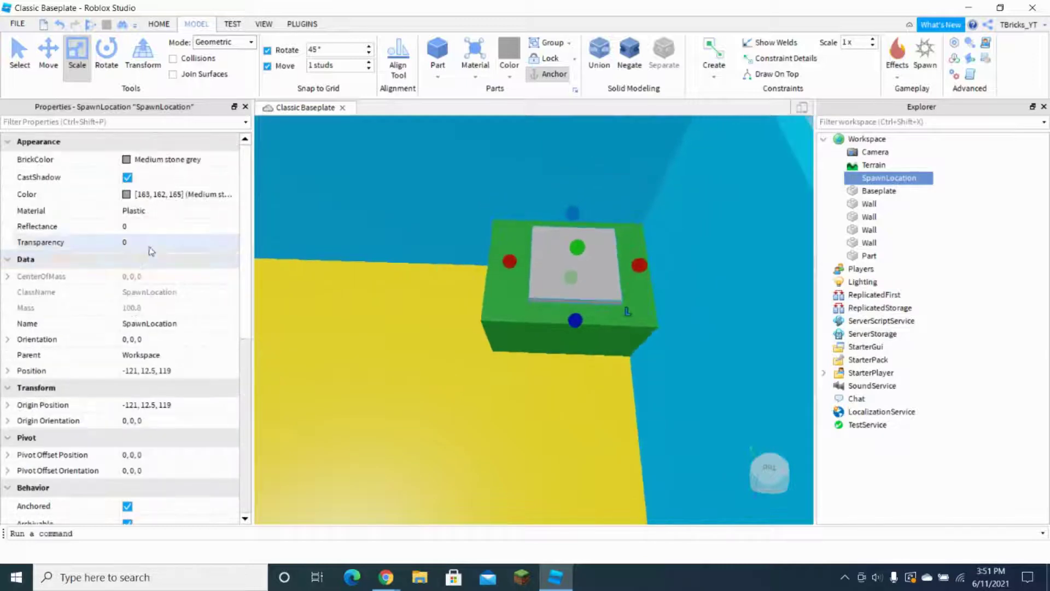
click(149, 247)
text(1)
key(Return)
right_drag(397, 227, 398, 227)
scroll(551, 212, down, 2)
click(553, 214)
key(w)
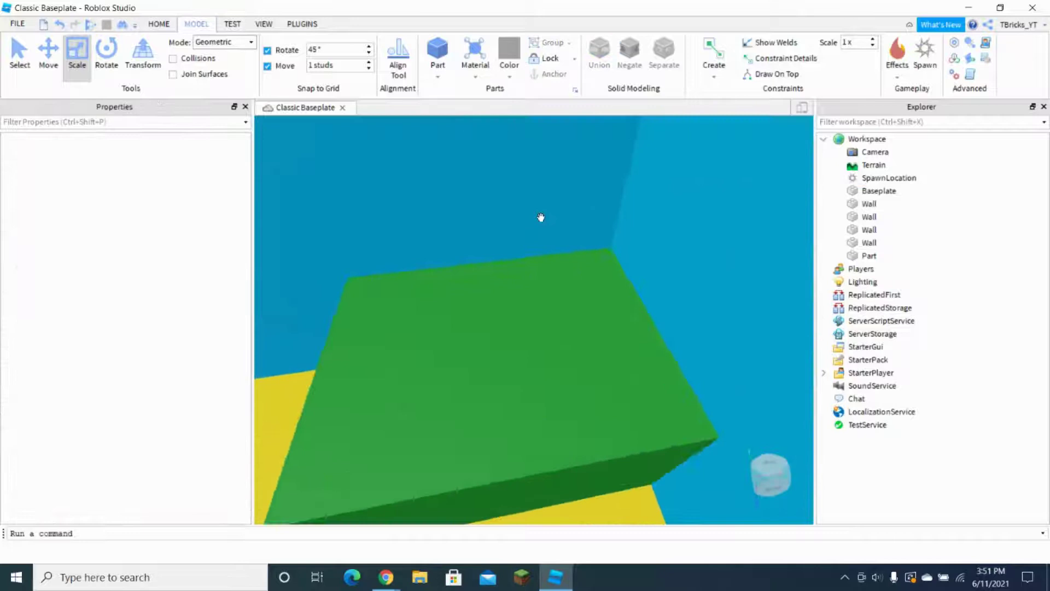
Step: Add a folder to the Workspace and move the baseplate and the four walls into it
right_drag(540, 217, 540, 218)
key(s)
key(s)
key(w)
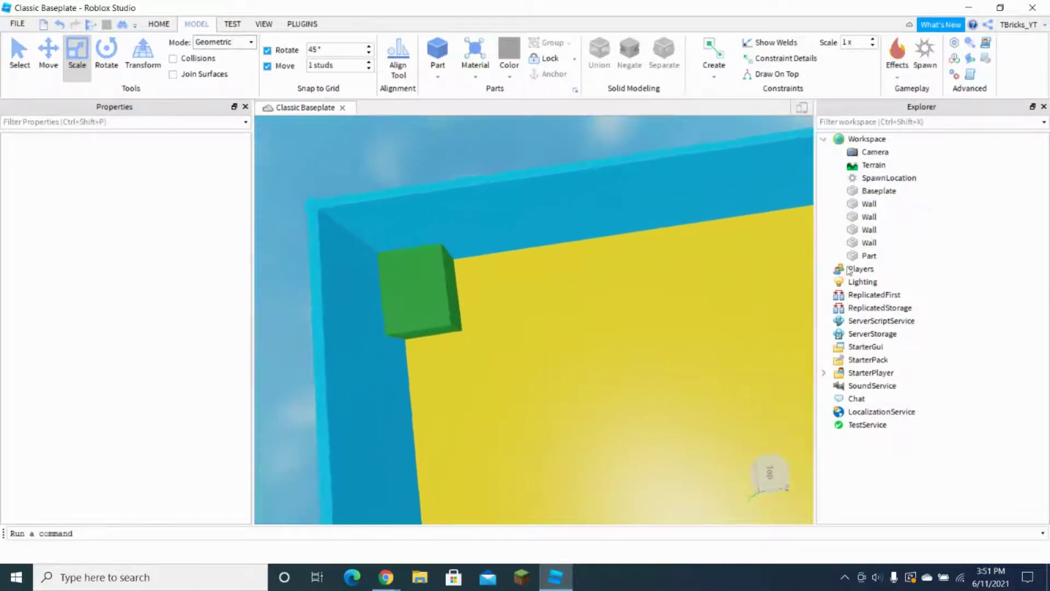
click(876, 257)
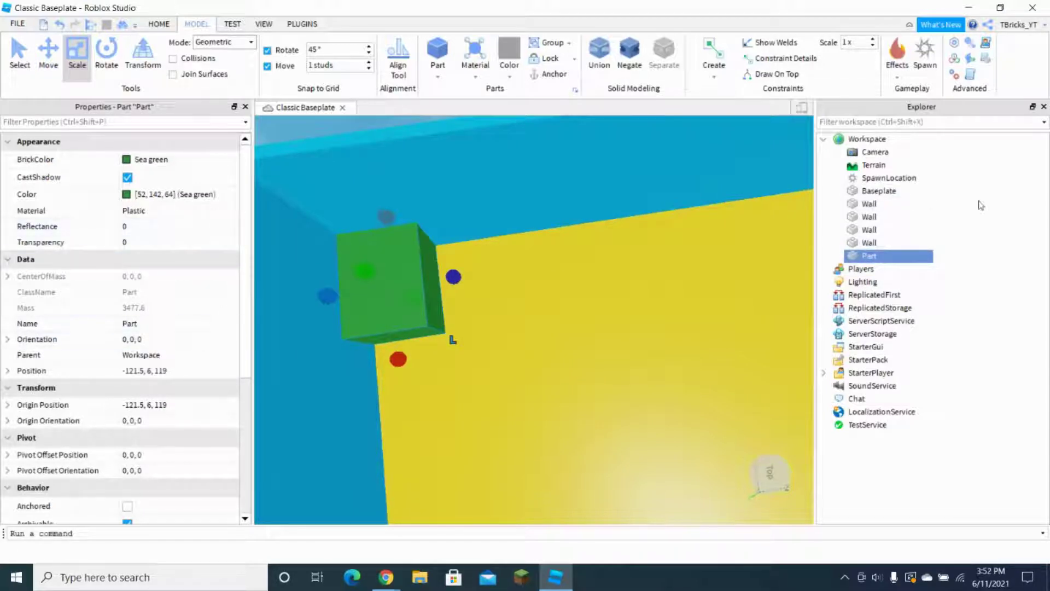
click(899, 141)
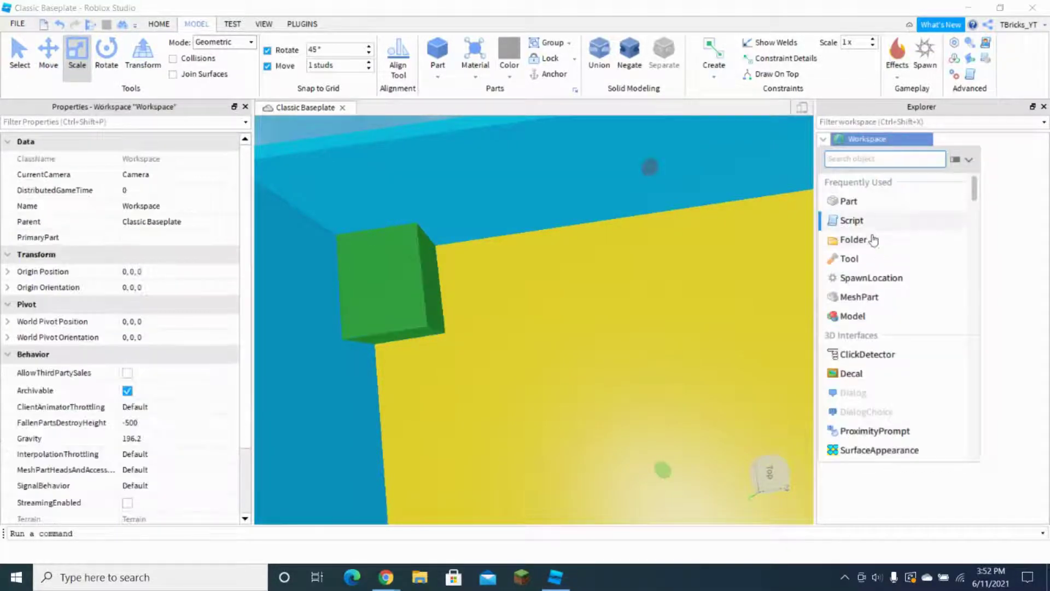
click(875, 239)
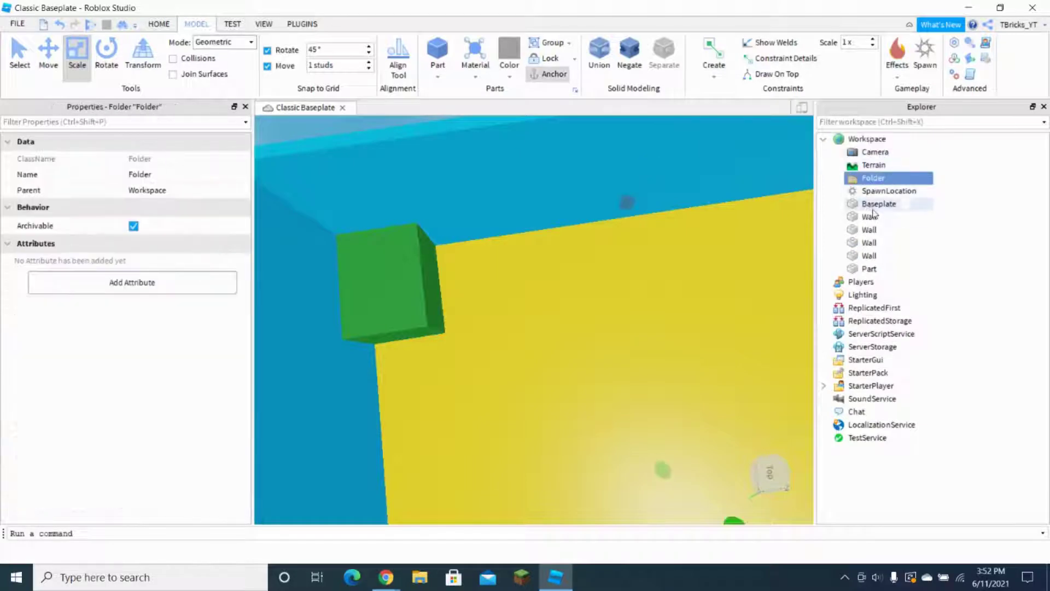
click(874, 204)
shift+click(870, 256)
drag(870, 213, 879, 180)
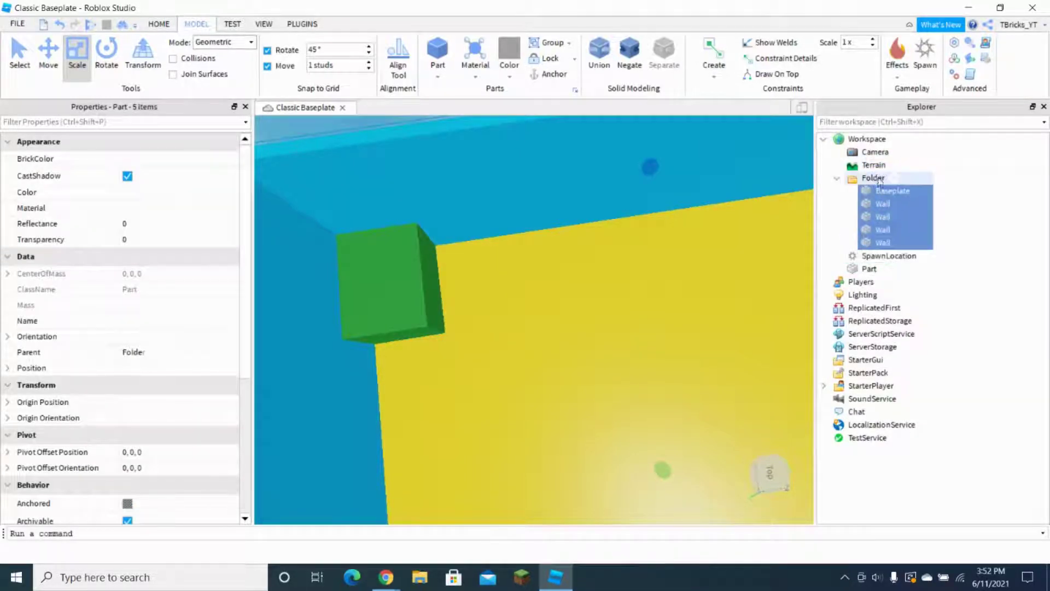
Step: Rename the folder holding the baseplate and walls as BaseParts
click(880, 181)
click(837, 179)
click(193, 174)
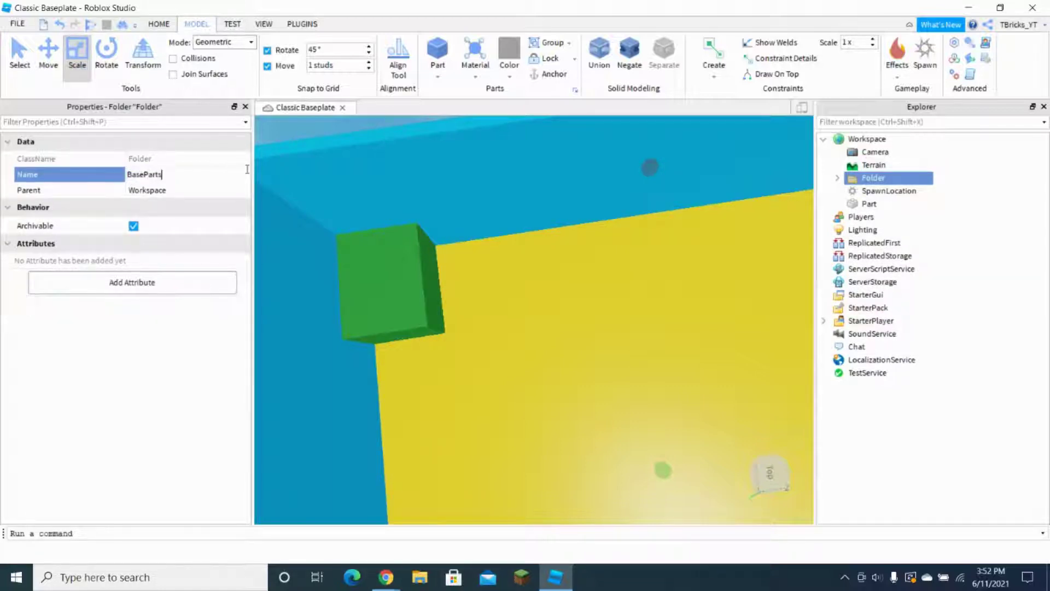
key(Return)
Step: Add a second folder to the Workspace and name it Map
click(900, 144)
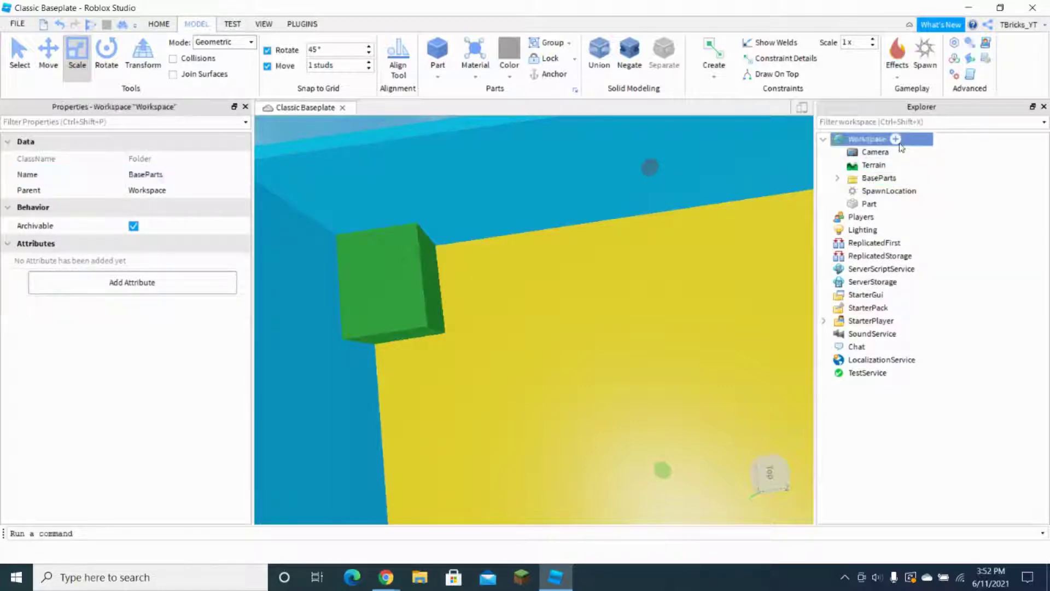
click(896, 139)
click(867, 236)
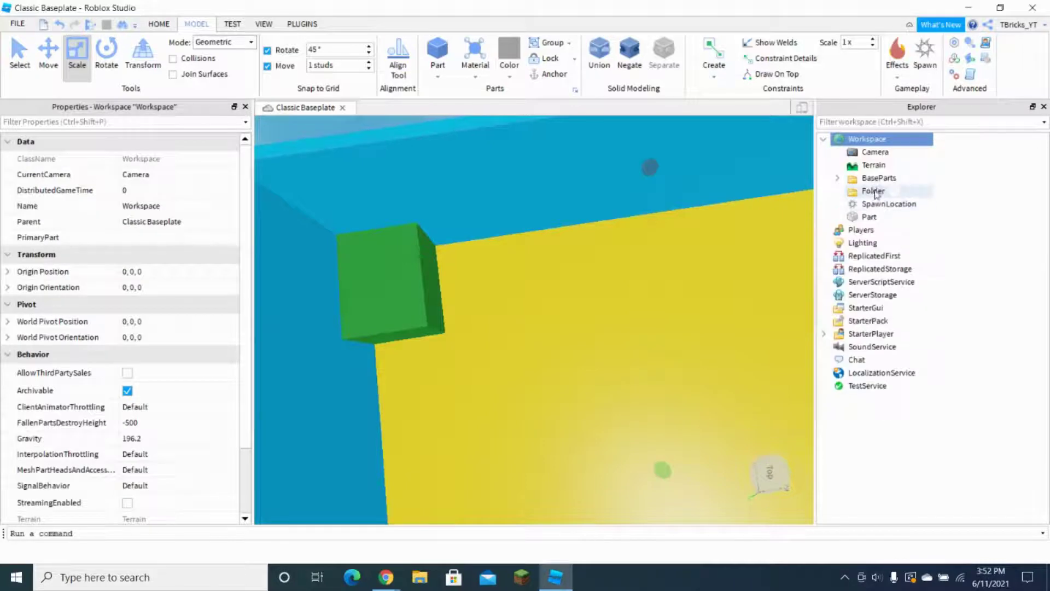
click(877, 191)
click(169, 174)
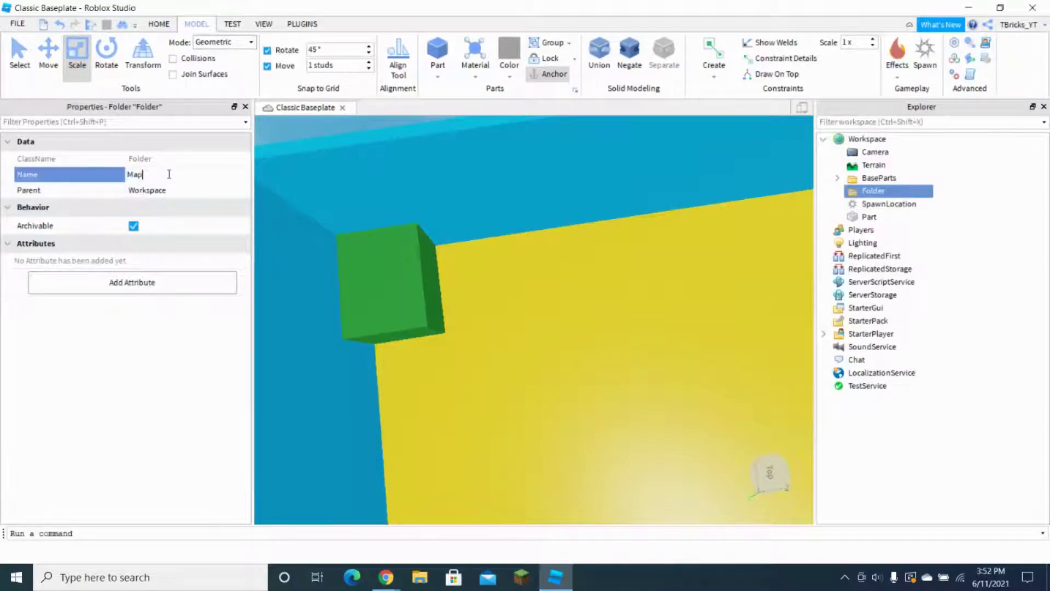
text(Map)
key(Return)
Step: Dismiss the browser notification and move the spawn location and the green platform part into the Map folder
right_drag(595, 265, 640, 257)
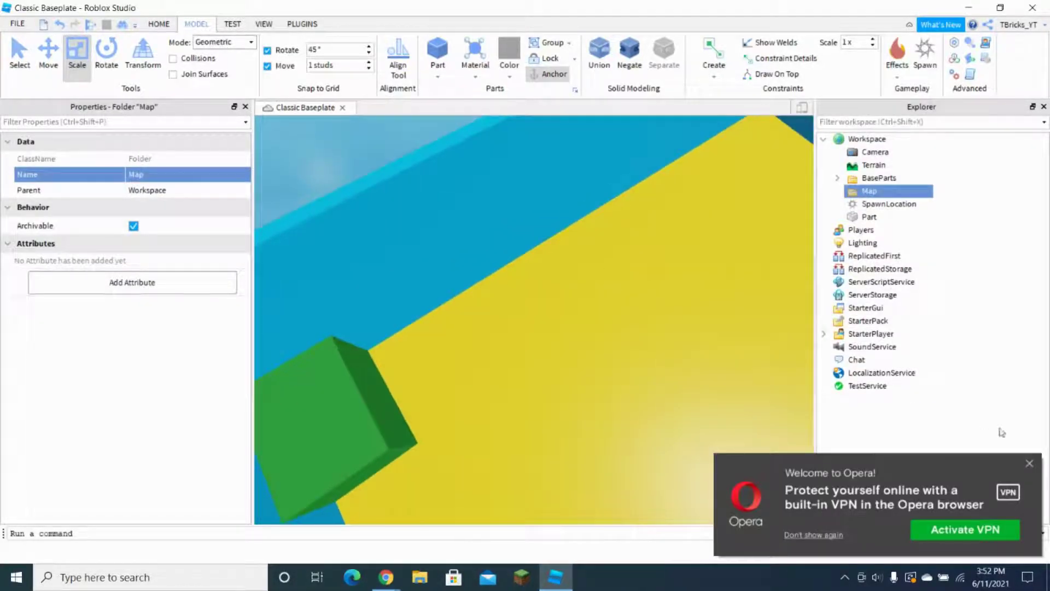
click(1032, 466)
right_drag(766, 262, 757, 252)
key(s)
right_drag(641, 256, 640, 257)
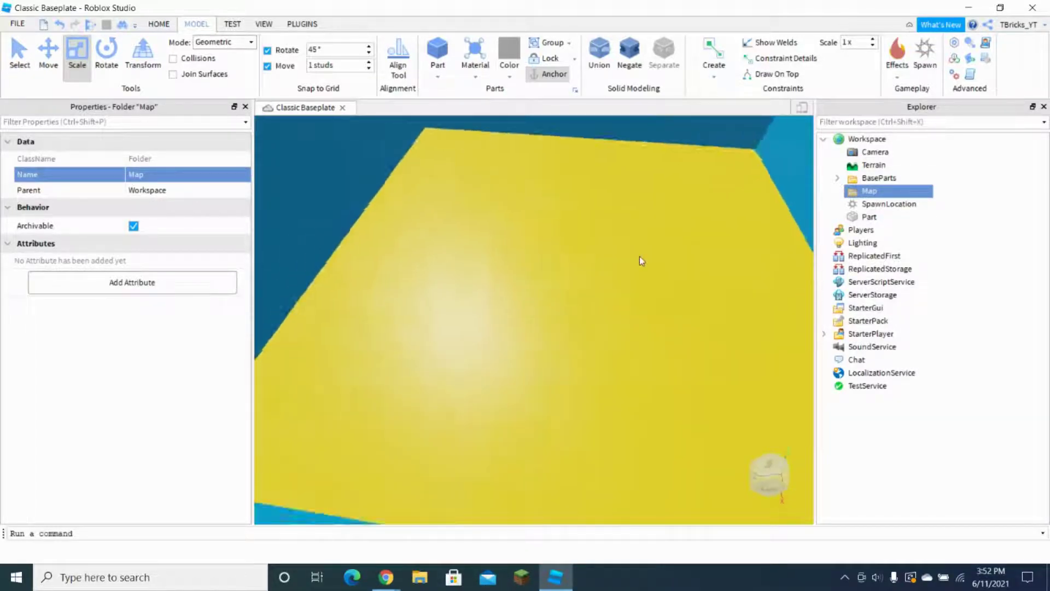
scroll(639, 256, down, 5)
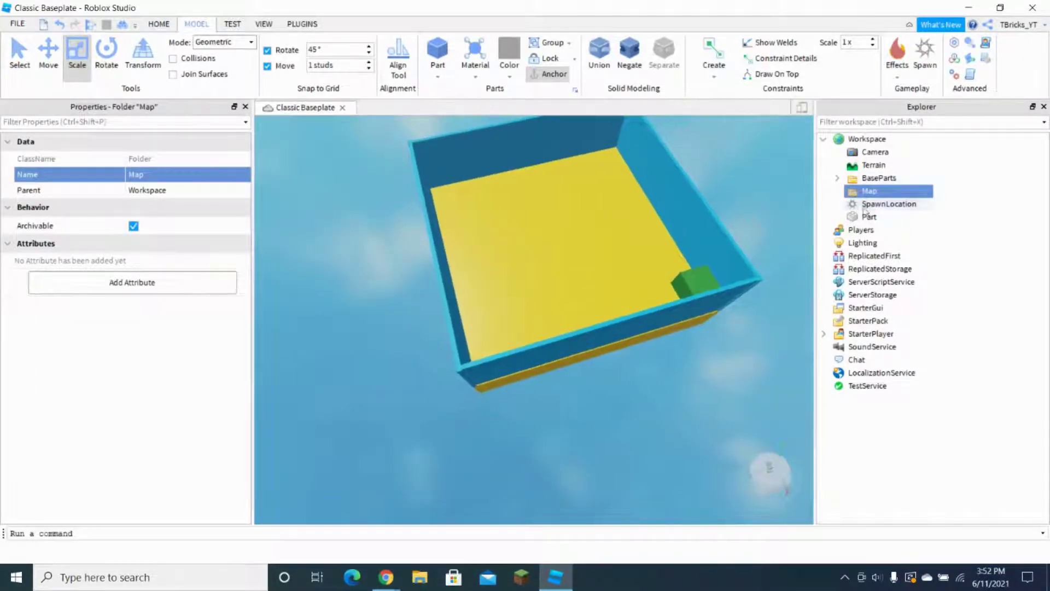
drag(868, 216, 861, 194)
click(869, 194)
click(860, 196)
click(837, 191)
Step: Rename the baseplate inside the BaseParts folder as Lava
click(837, 177)
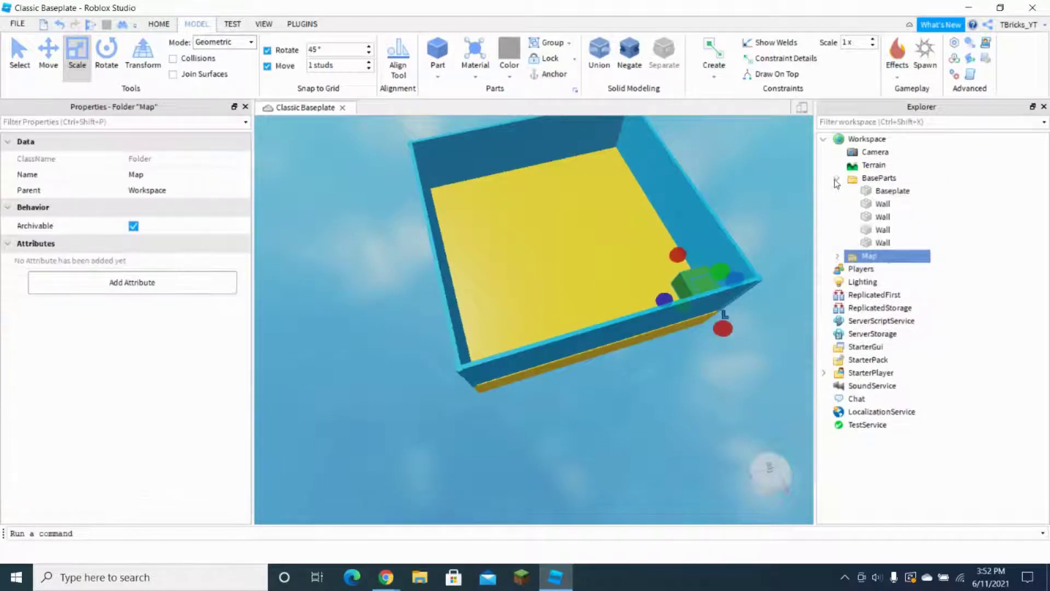
click(863, 192)
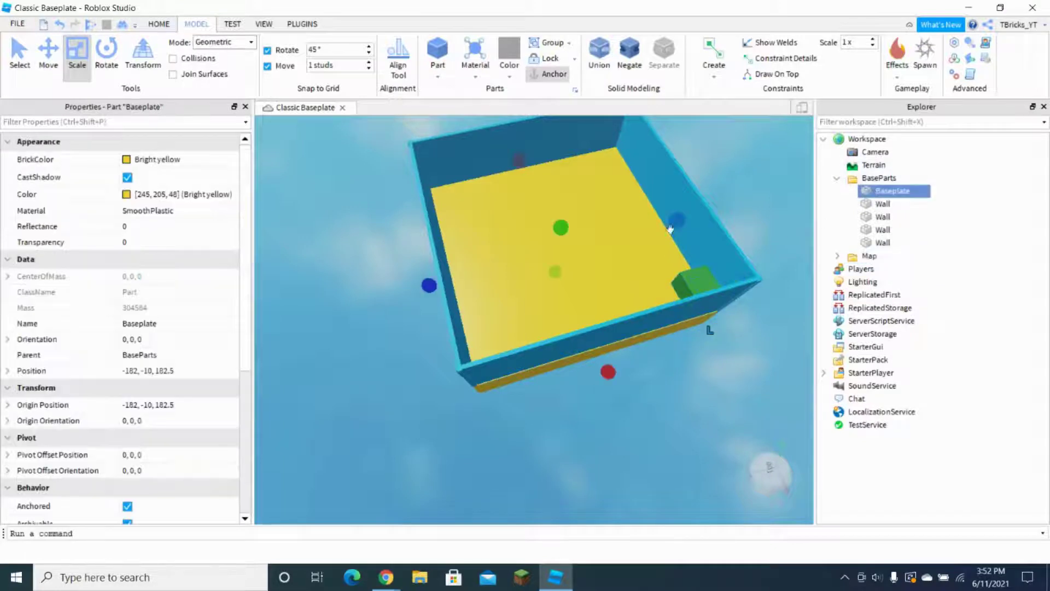
click(177, 327)
text(L)
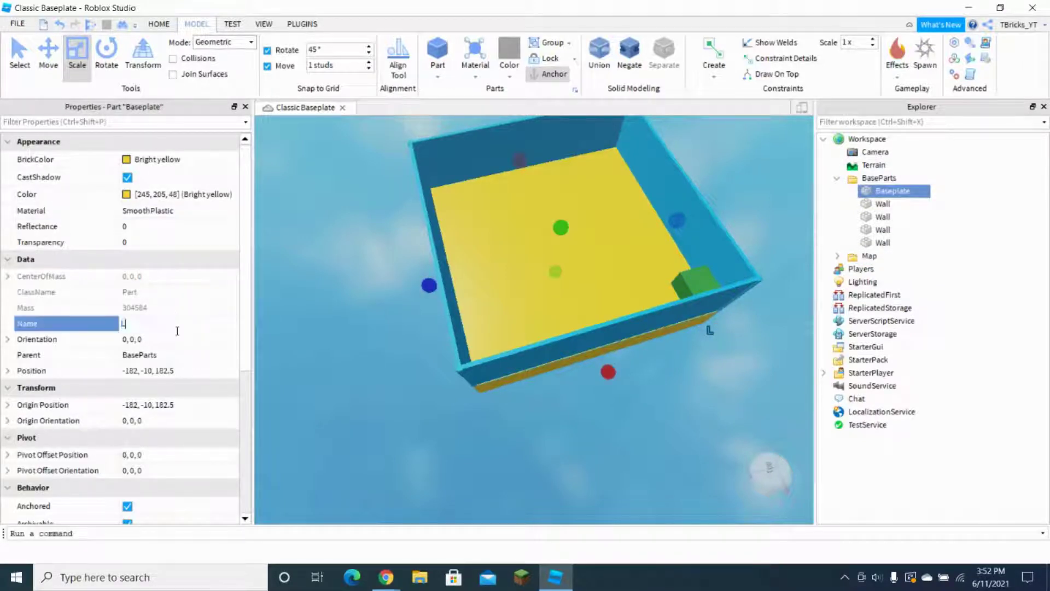
text(ava)
key(Return)
scroll(604, 246, up, 5)
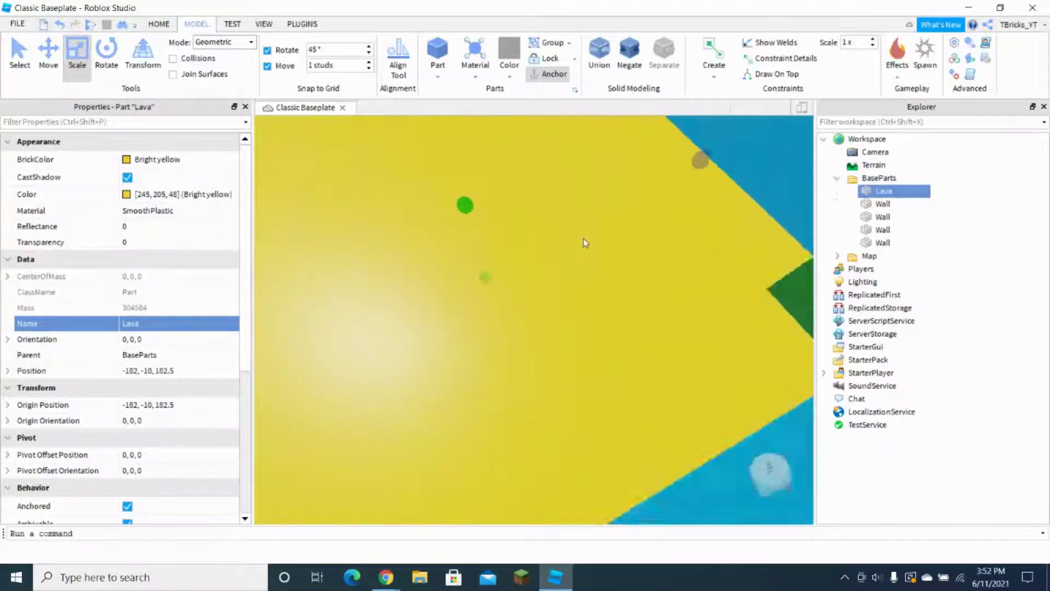
Step: Anchor the four walls in the BaseParts folder
click(874, 204)
shift+click(878, 230)
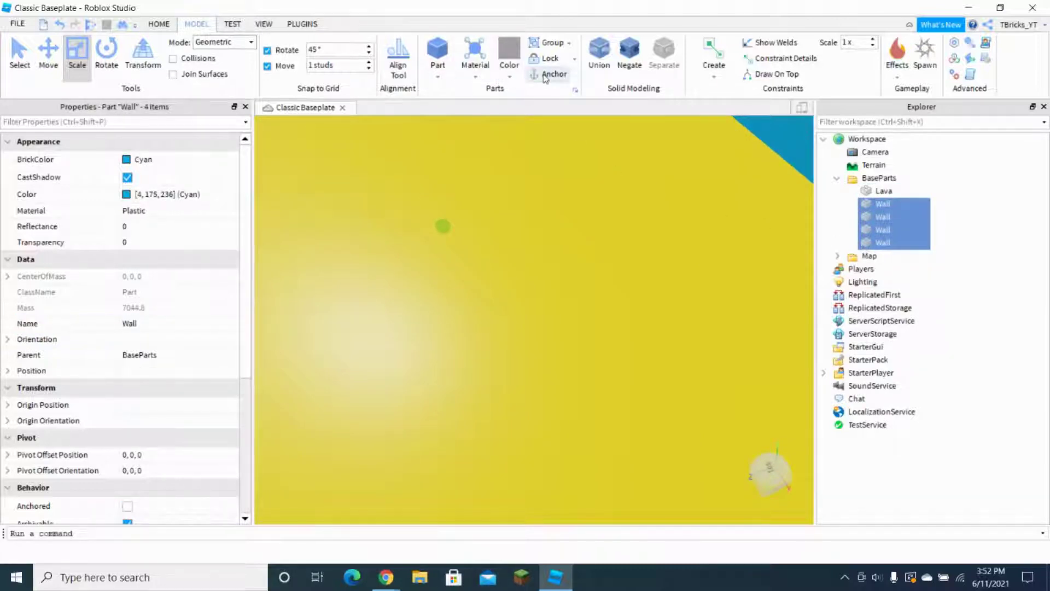
click(881, 179)
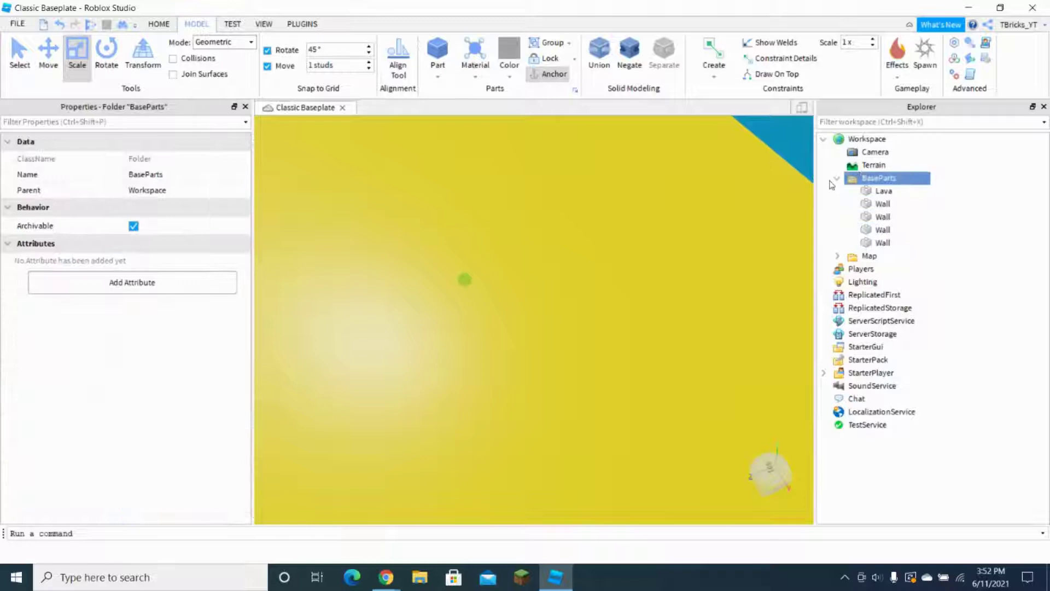
click(837, 178)
Step: Anchor the spawn location and the green platform part in the Map folder
click(837, 191)
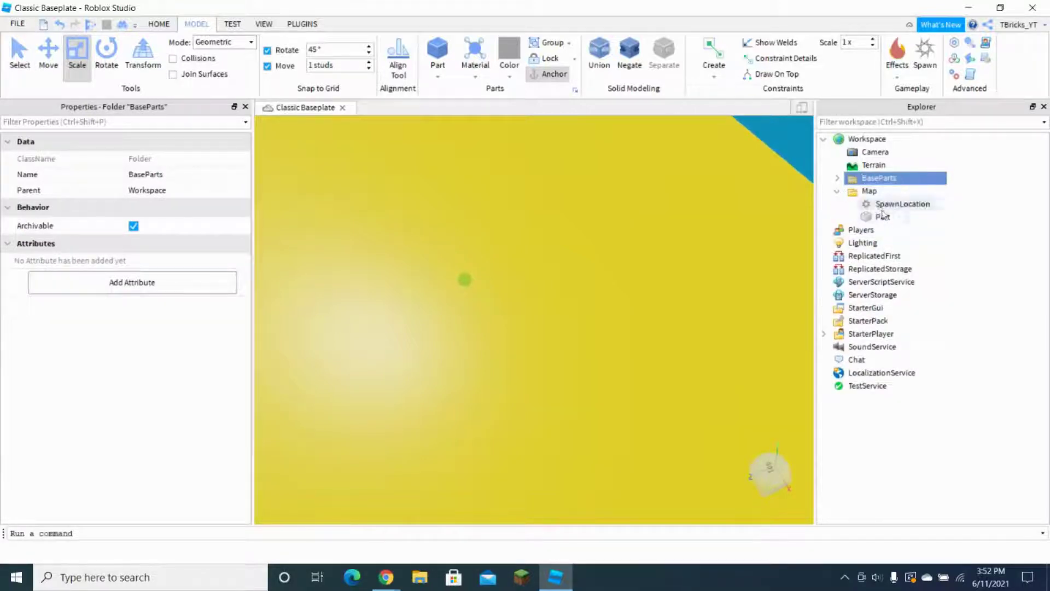
click(897, 204)
shift+click(881, 217)
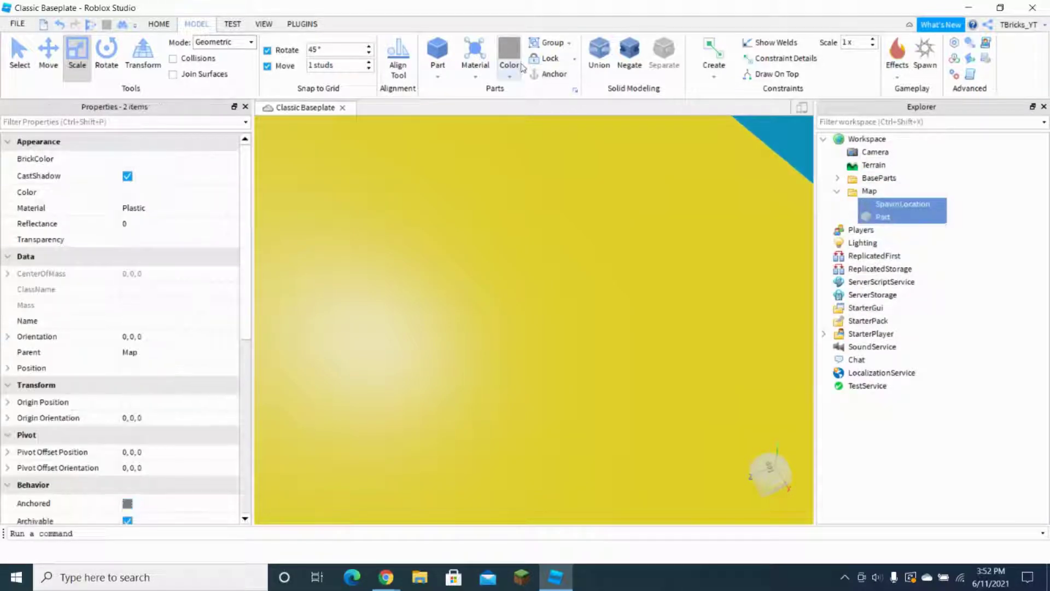
click(852, 193)
click(837, 191)
Step: Add a script to the Lava part in the BaseParts folder
click(837, 179)
click(876, 191)
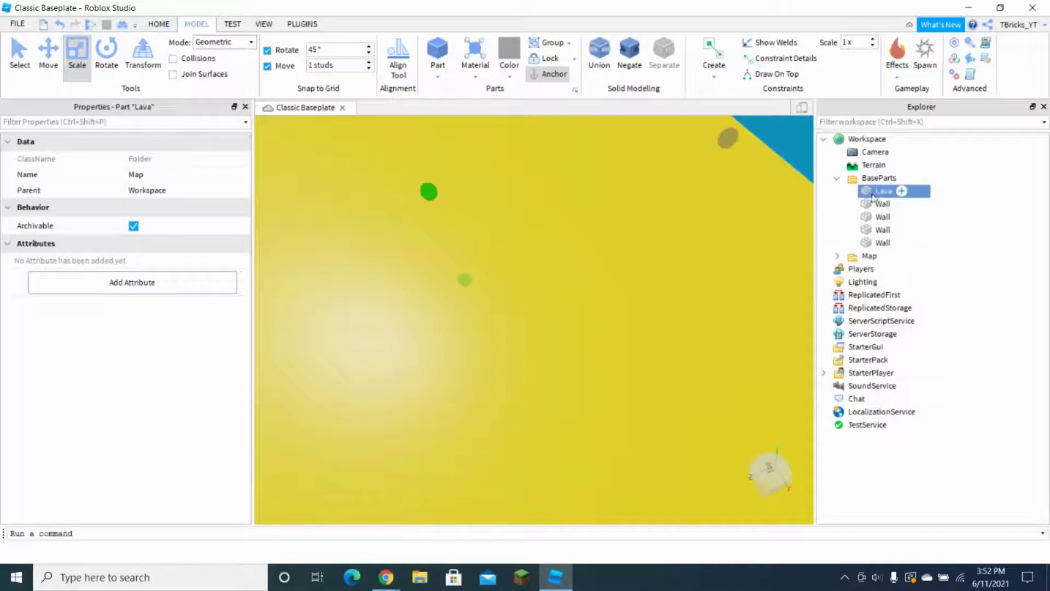
key(f)
click(902, 191)
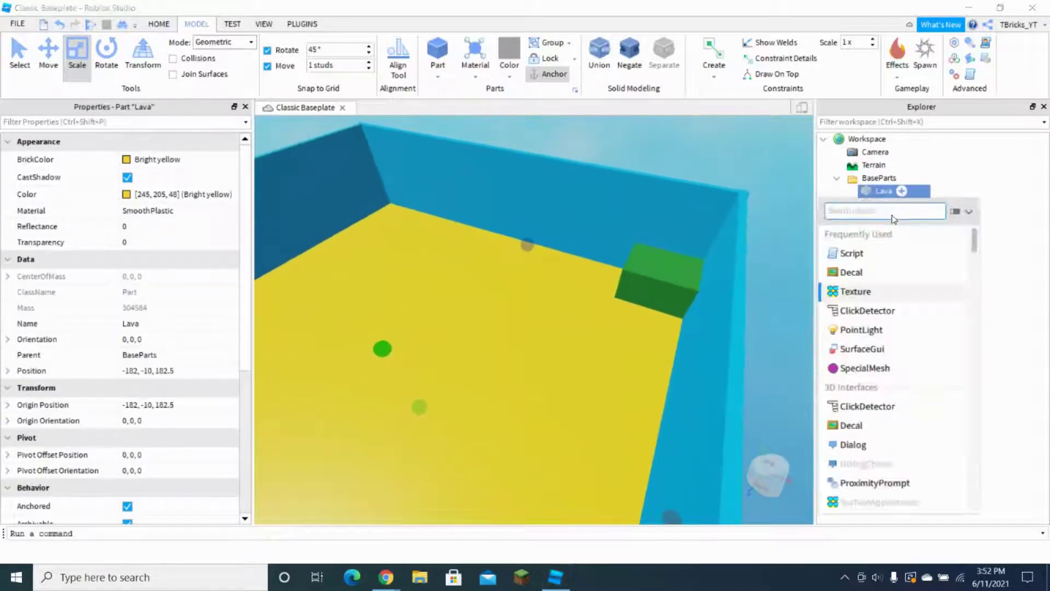
click(852, 254)
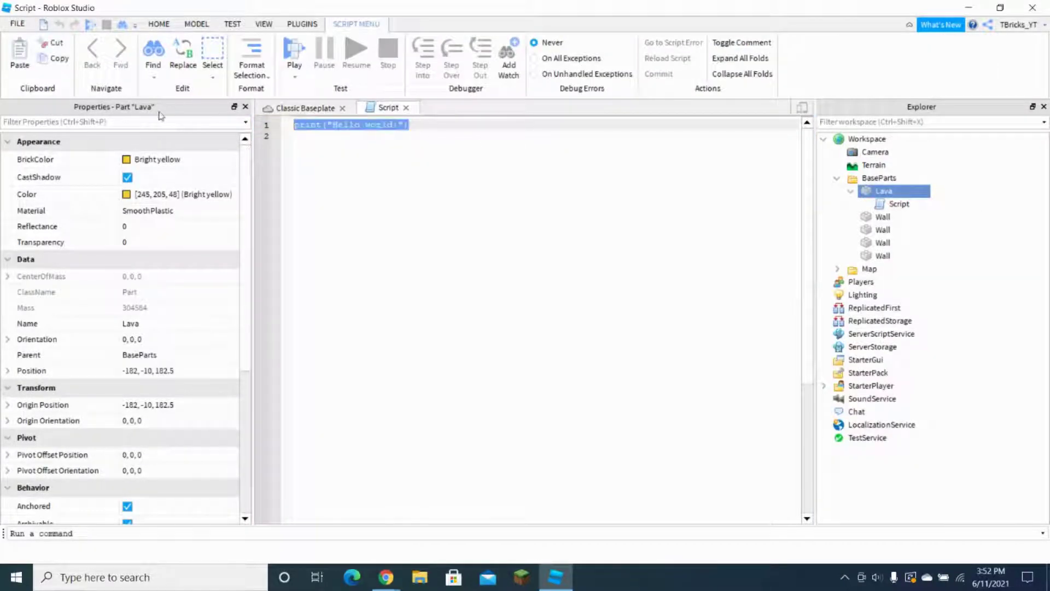
Step: Replace the default script code with a script.Parent.Touched:Connect(function(hit) block closed by end)
text(script.P)
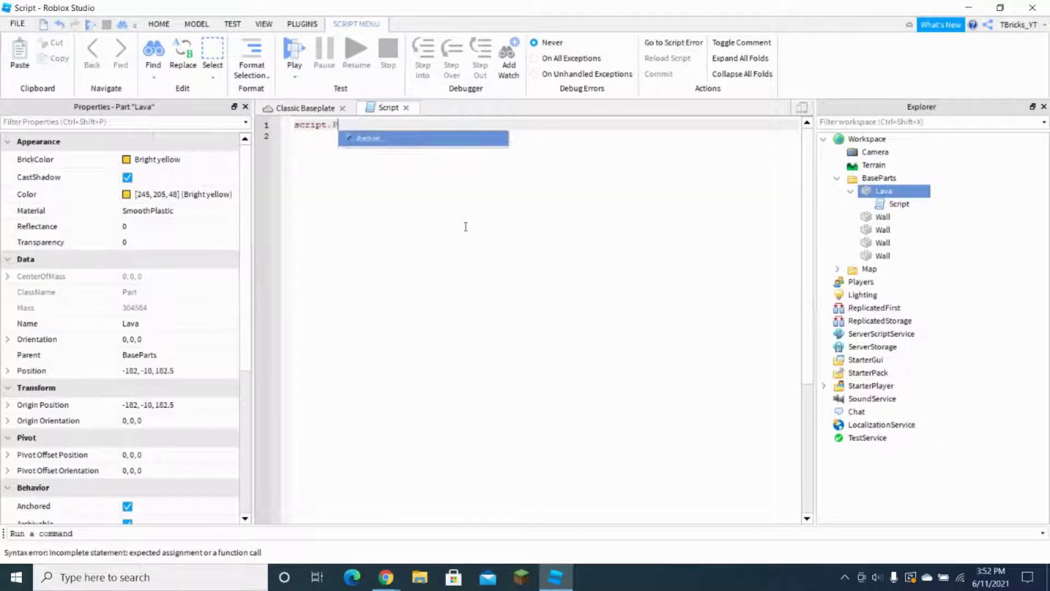
key(Tab)
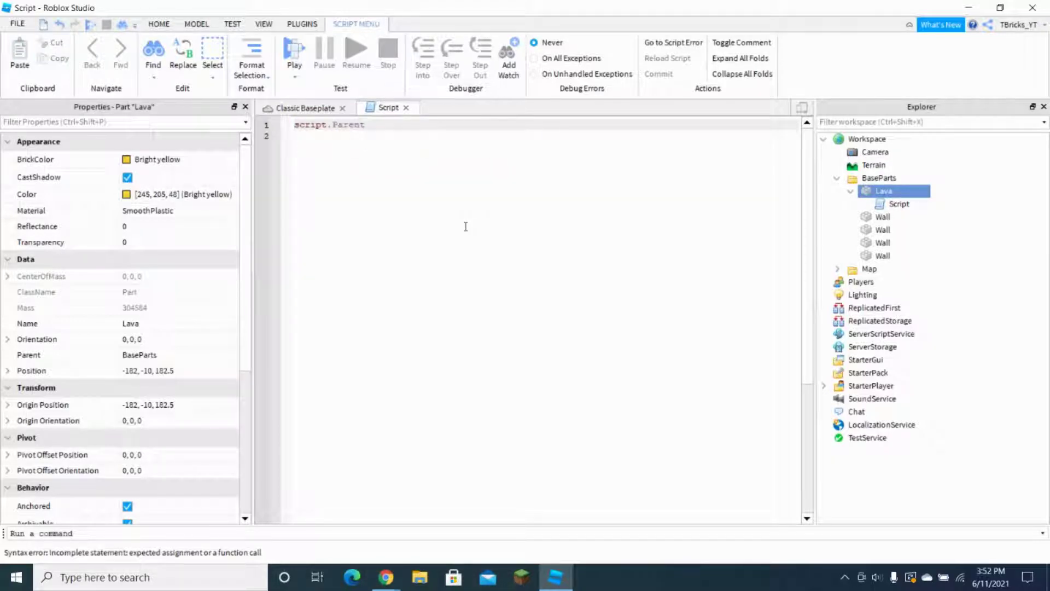
text(.Touched:Connect(fu)
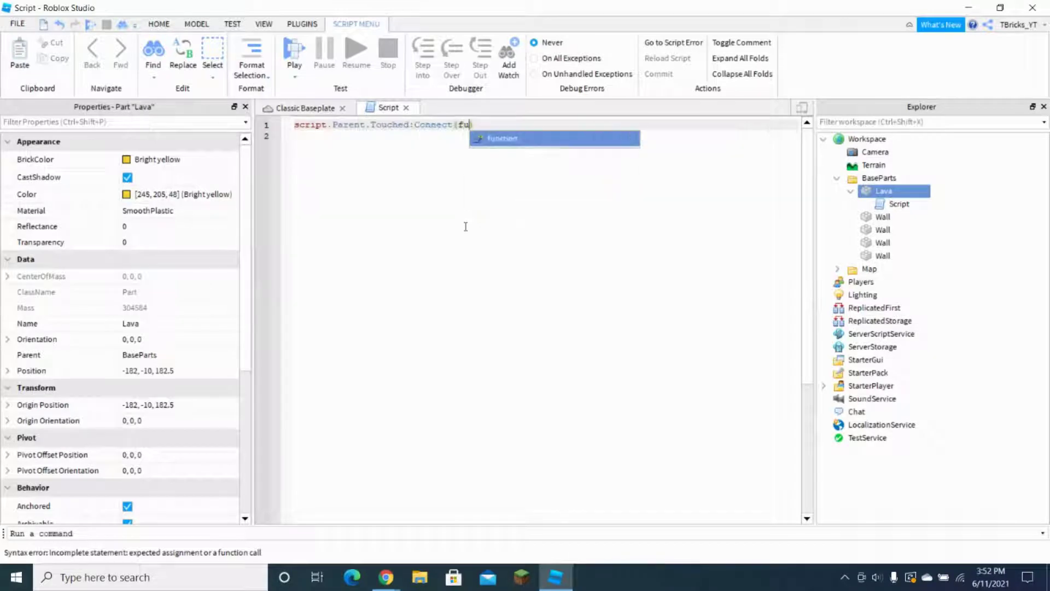
key(Tab)
text(hit)
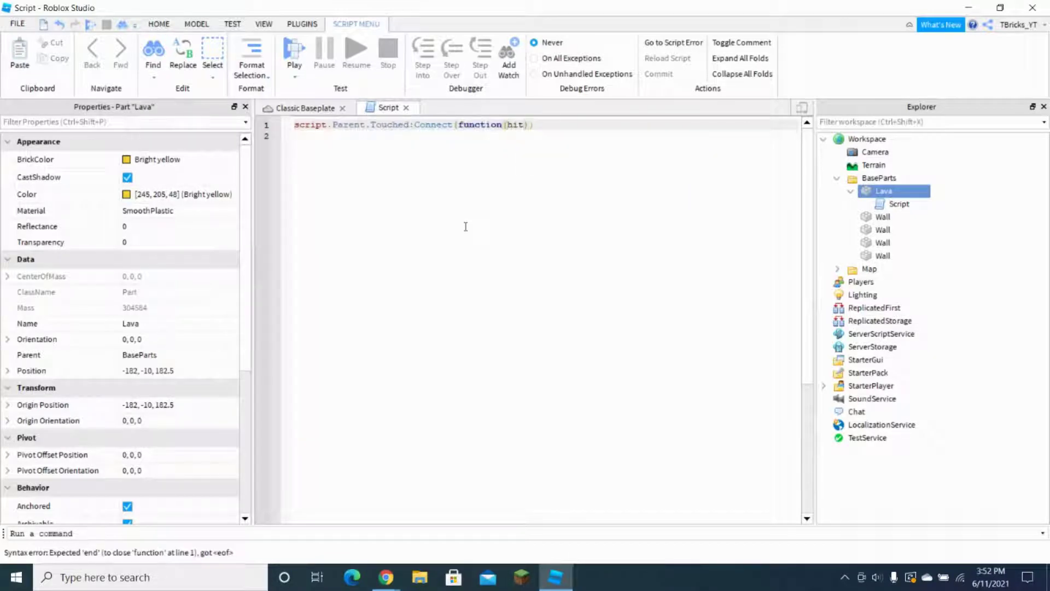
key(Return)
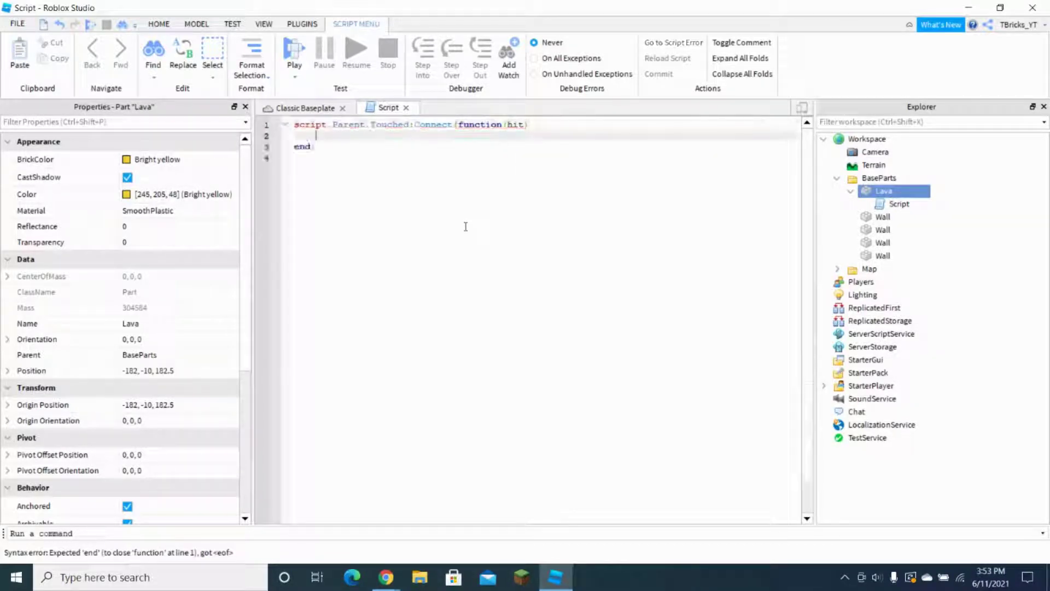
Step: Inside the touch function, add the line local Humanoid = hit.Parent:FindFirstChild("Humanoid")
text(local Humanoid)
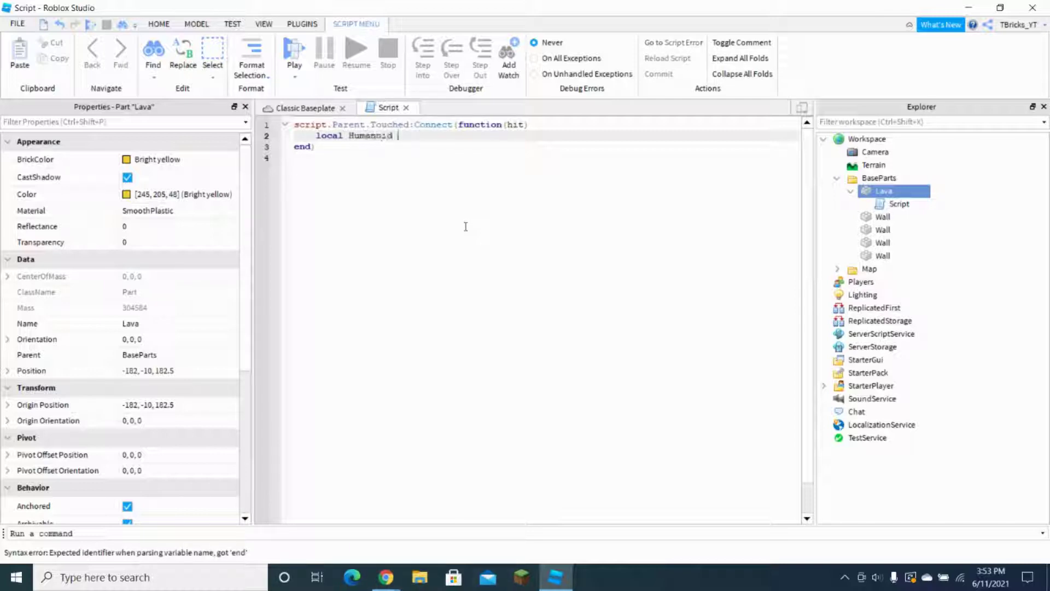
text( = hit.Parent:Find)
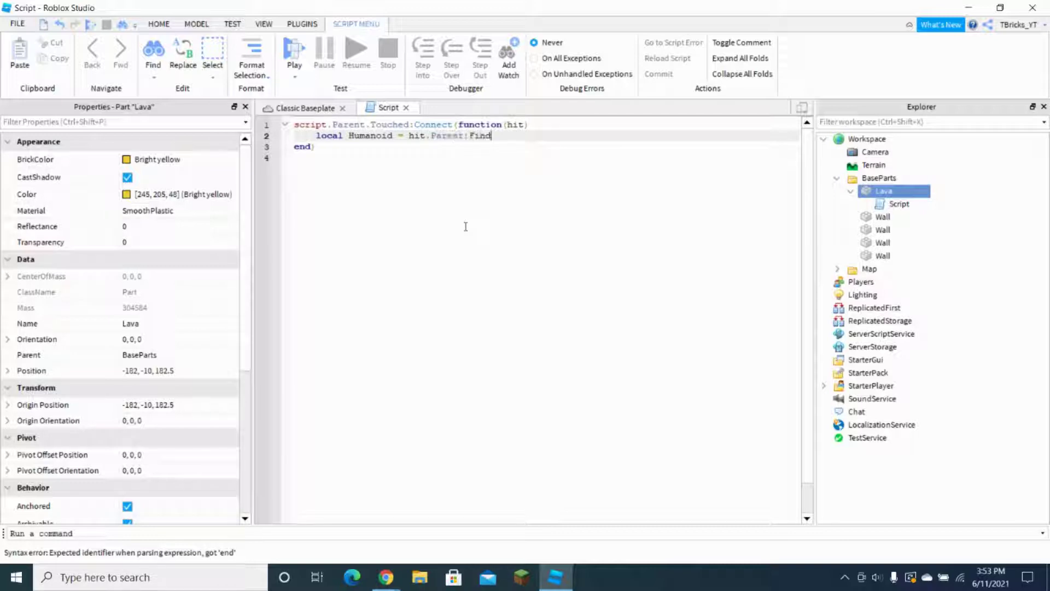
text(FirstChild("Humanoid)
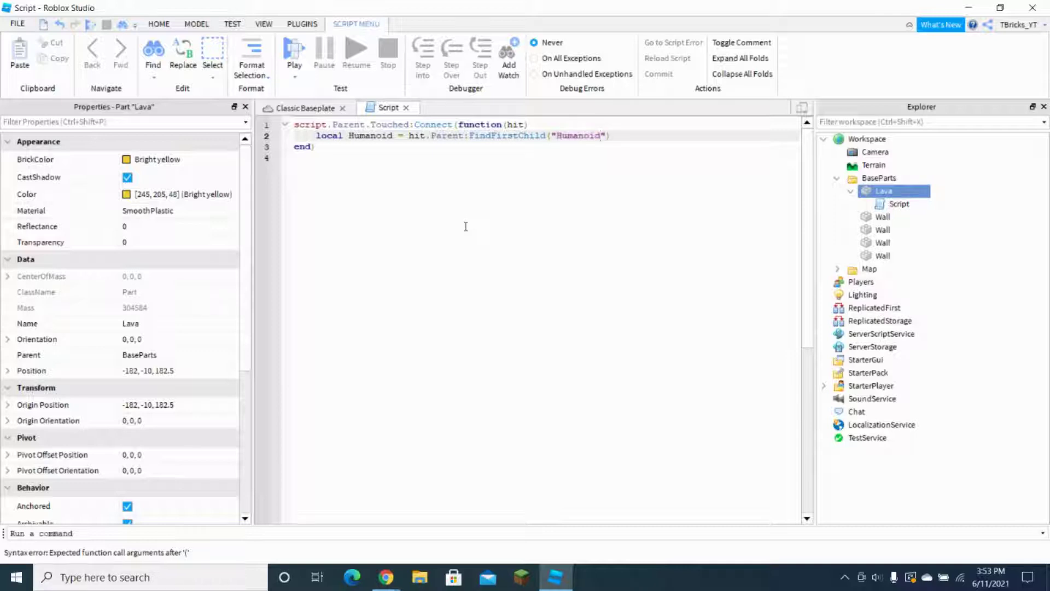
key(End)
Step: Add the line Humanoid.Health = 0 to the touch function, close the script and collapse the BaseParts folder
key(Return)
text(Humanoid)
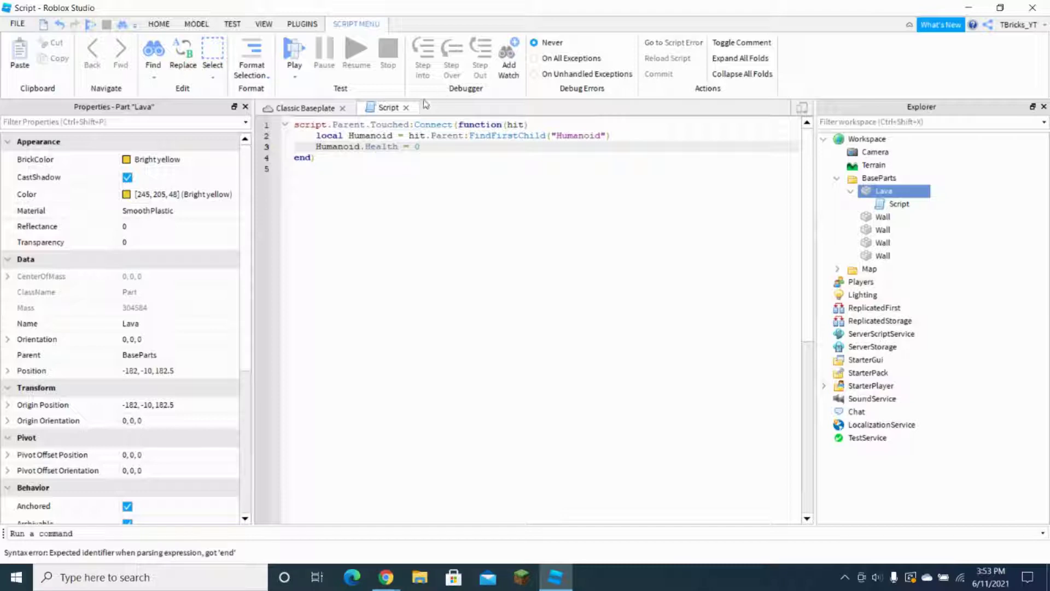
click(405, 108)
click(851, 191)
click(837, 177)
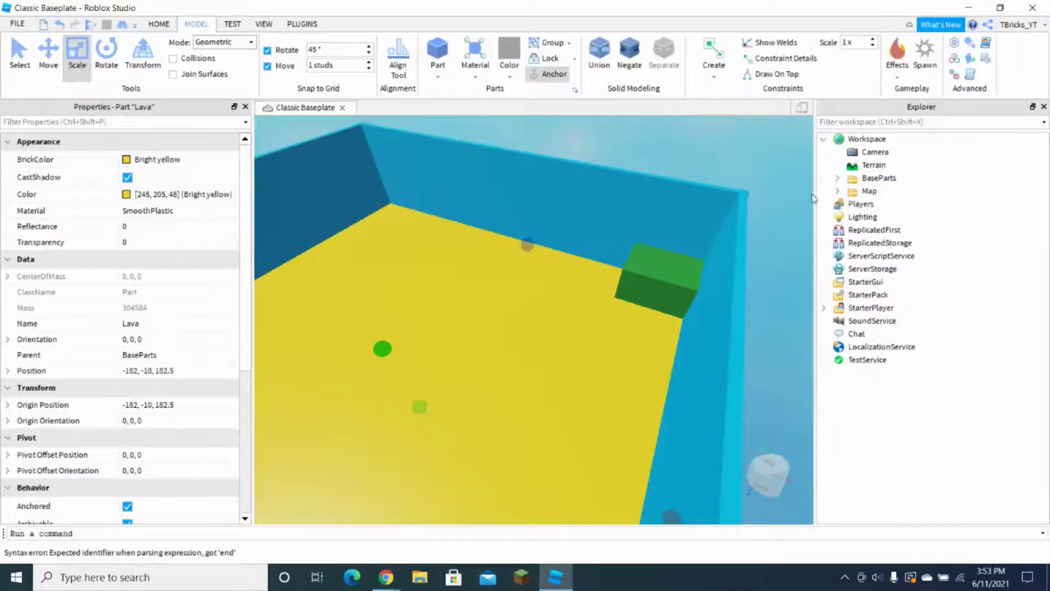
Step: Insert a new part beside the green spawn platform and scale it into a long, raised block along the wall
right_drag(721, 249, 677, 257)
click(721, 252)
scroll(721, 250, up, 5)
click(159, 25)
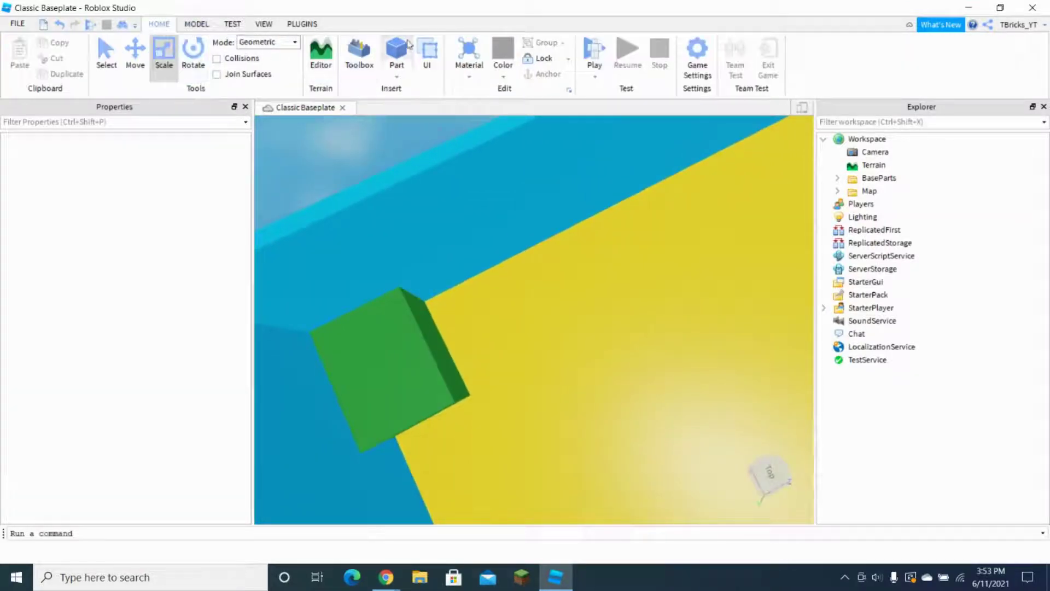
click(405, 48)
drag(570, 308, 610, 276)
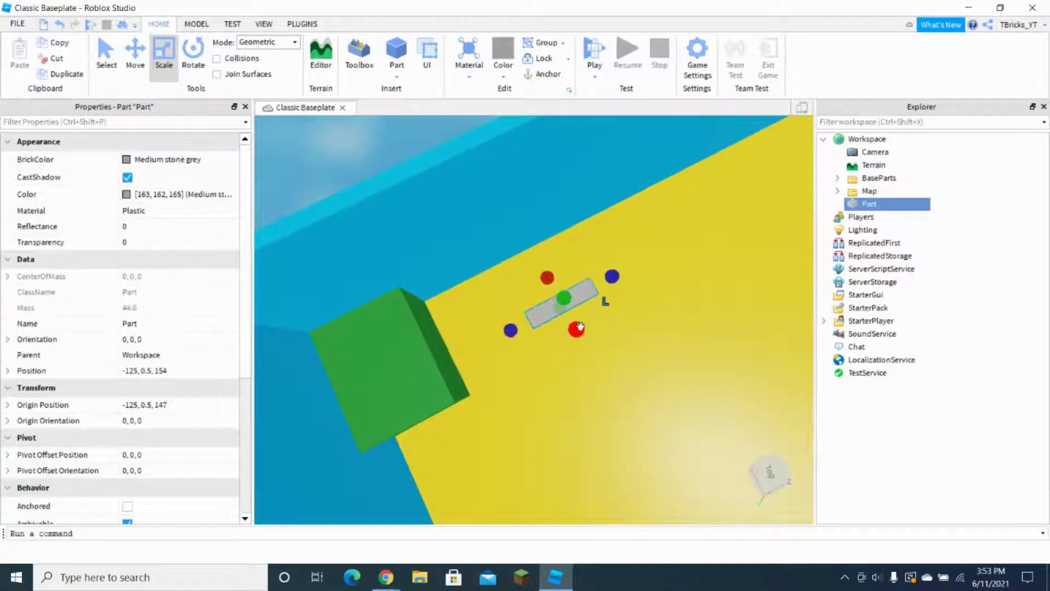
drag(561, 306, 569, 278)
right_drag(618, 303, 619, 304)
drag(513, 263, 528, 261)
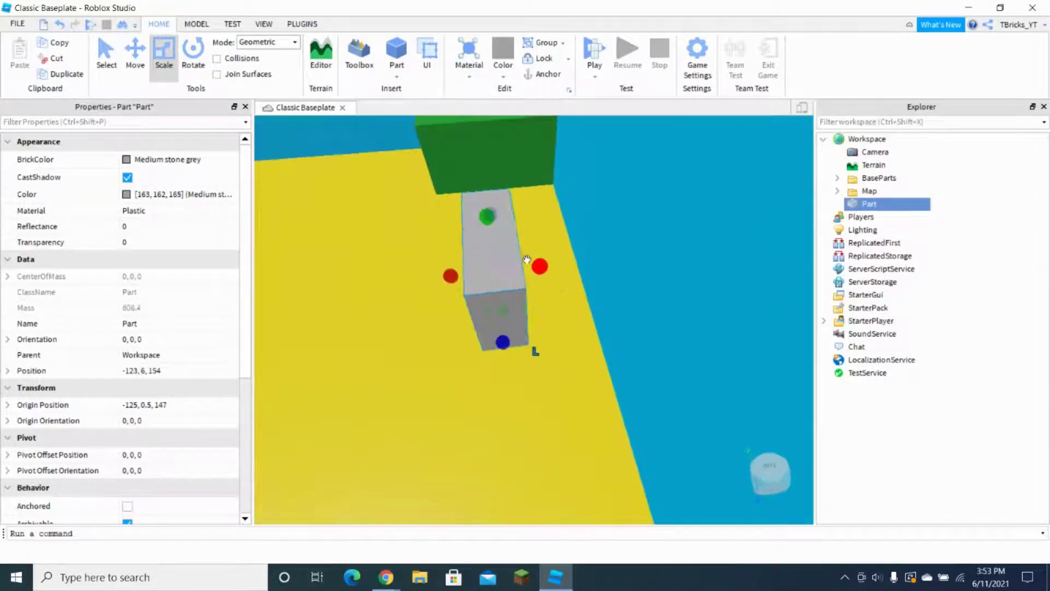
mouse_move(491, 294)
mouse_down()
mouse_move(510, 259)
mouse_move(511, 296)
mouse_up()
right_drag(512, 295, 511, 295)
Step: Move the new block closer to the spawn platform and set its BrickColor to Sea green
click(148, 75)
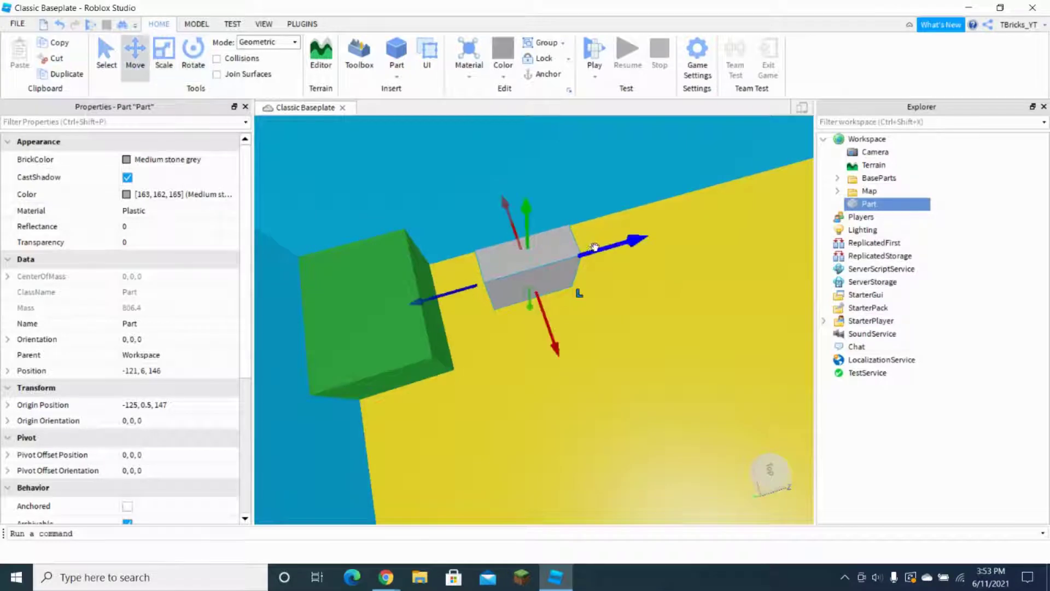
drag(629, 241, 598, 248)
scroll(598, 249, down, 4)
right_drag(598, 249, 466, 199)
click(126, 161)
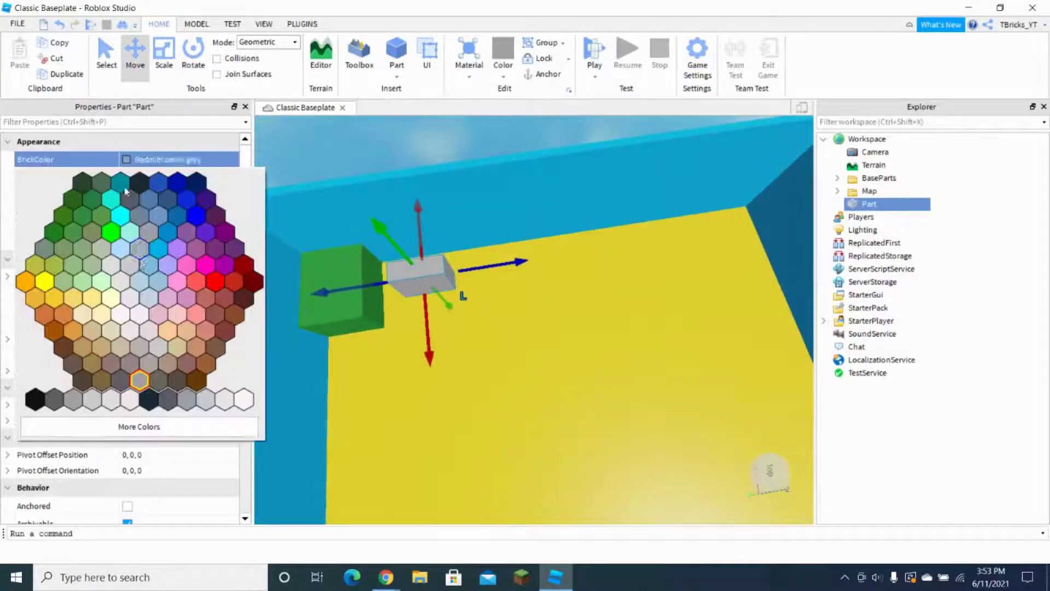
click(80, 216)
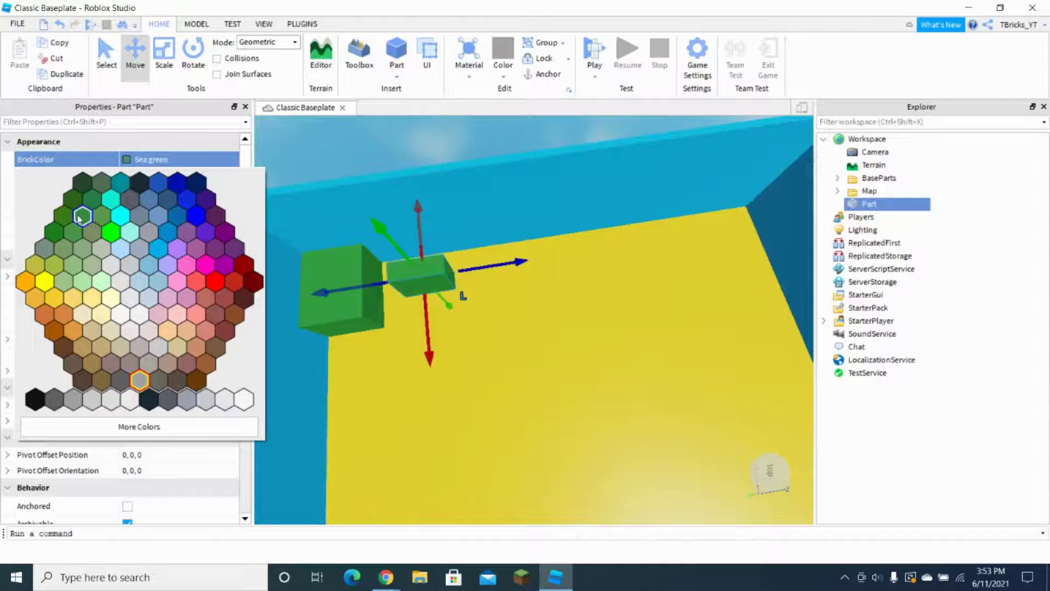
Step: Duplicate the green block twice along the wall, at Z 174 and Z 205, and place all three blocks in the Map folder
click(55, 58)
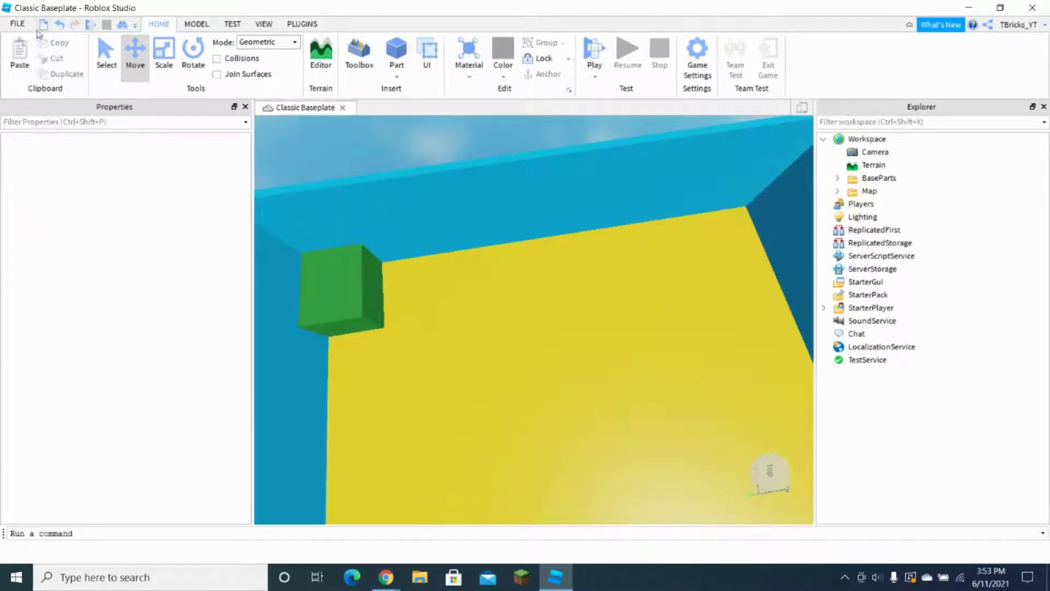
click(58, 27)
click(73, 78)
drag(487, 266, 556, 277)
key(ctrl+d)
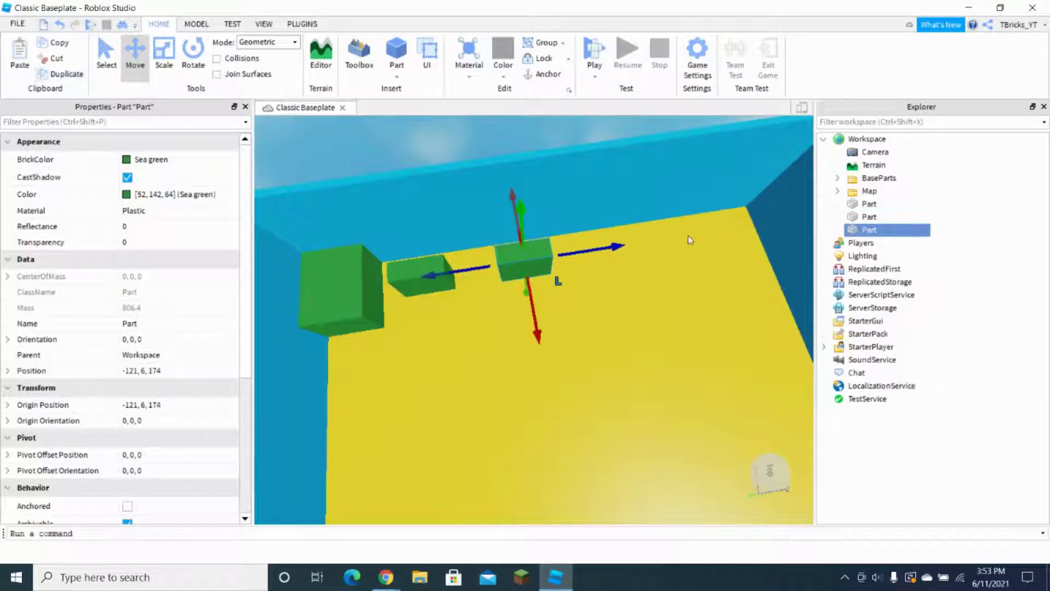
drag(610, 246, 802, 224)
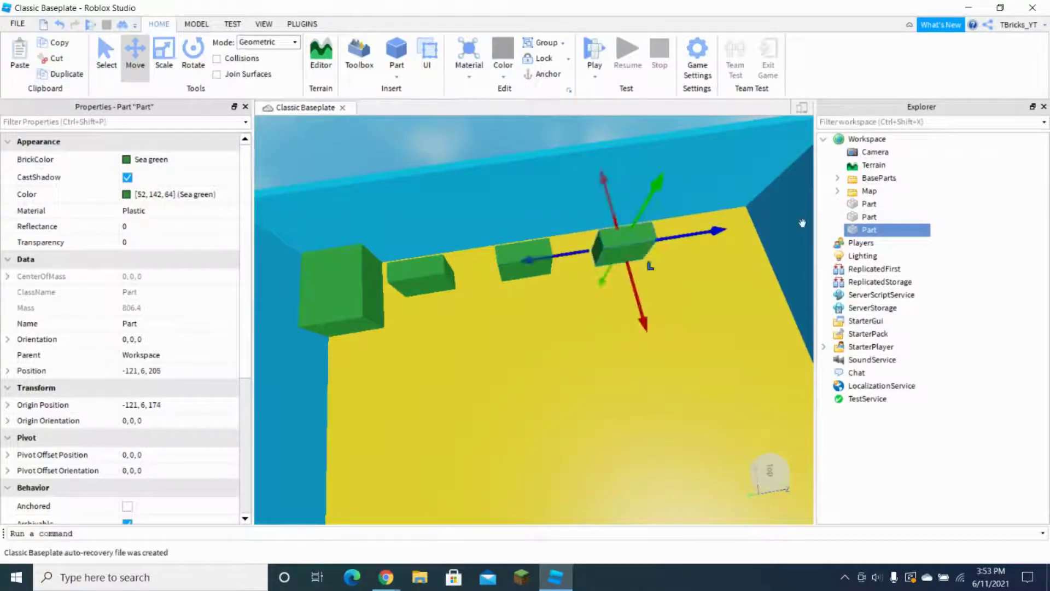
shift+click(859, 204)
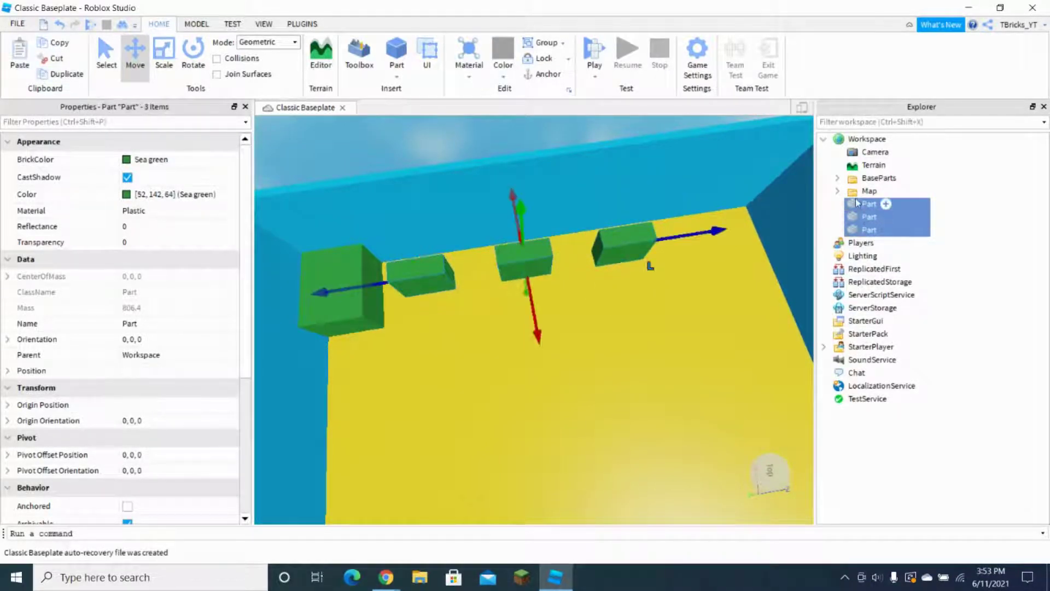
drag(858, 196, 858, 194)
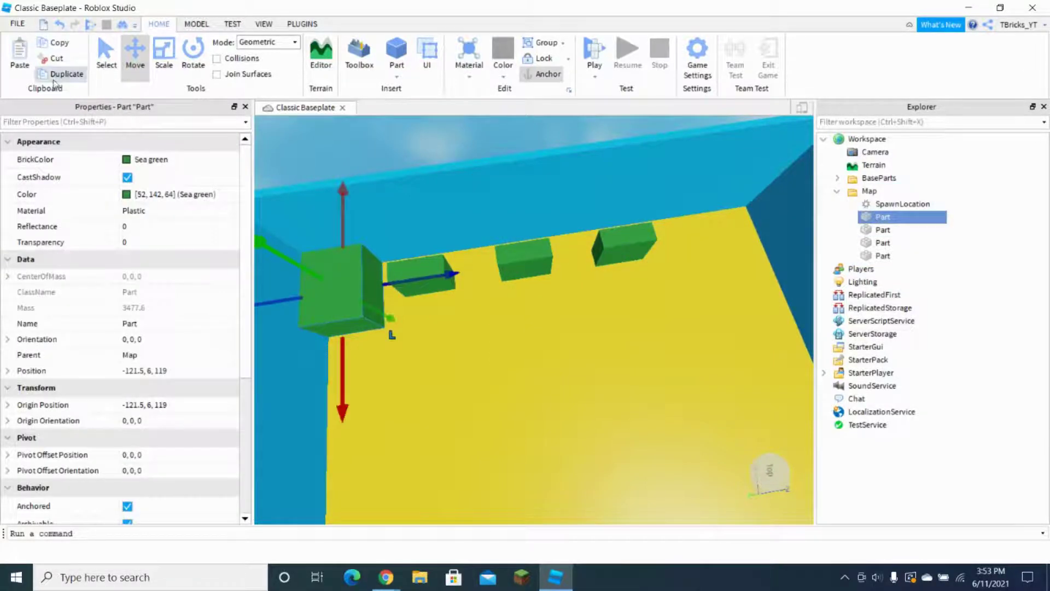
Step: Duplicate the large green platform and move the copy along the wall into the opposite corner, at position -121.5, 6, 245
click(54, 78)
right_drag(356, 219, 368, 221)
mouse_move(425, 324)
mouse_down()
mouse_move(645, 256)
mouse_move(610, 269)
mouse_up()
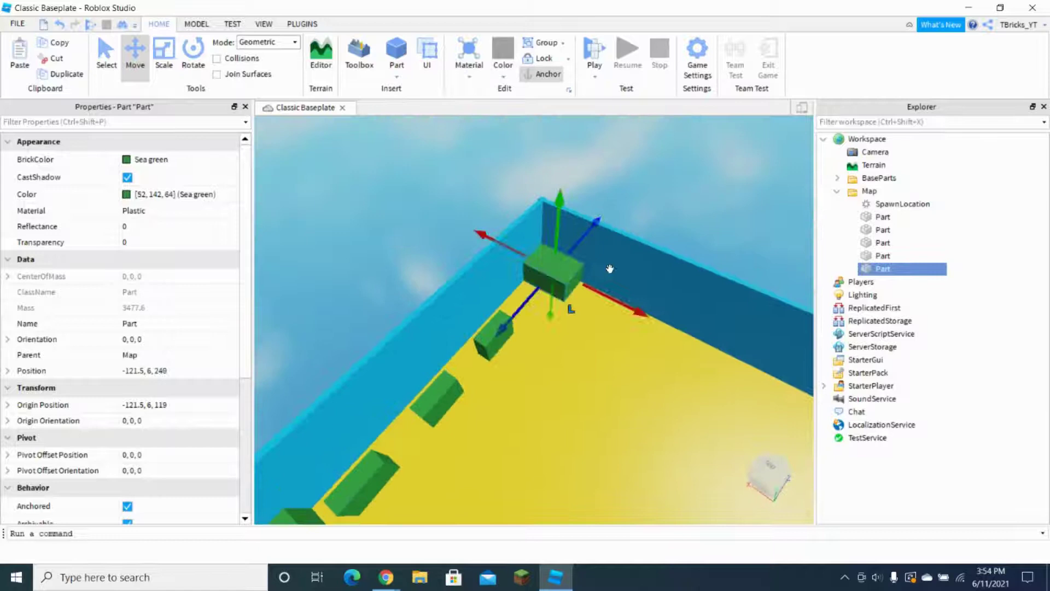
drag(588, 233, 582, 242)
key(d)
right_drag(614, 255, 615, 257)
key(w)
drag(572, 354, 581, 356)
right_drag(579, 355, 577, 352)
drag(577, 352, 595, 349)
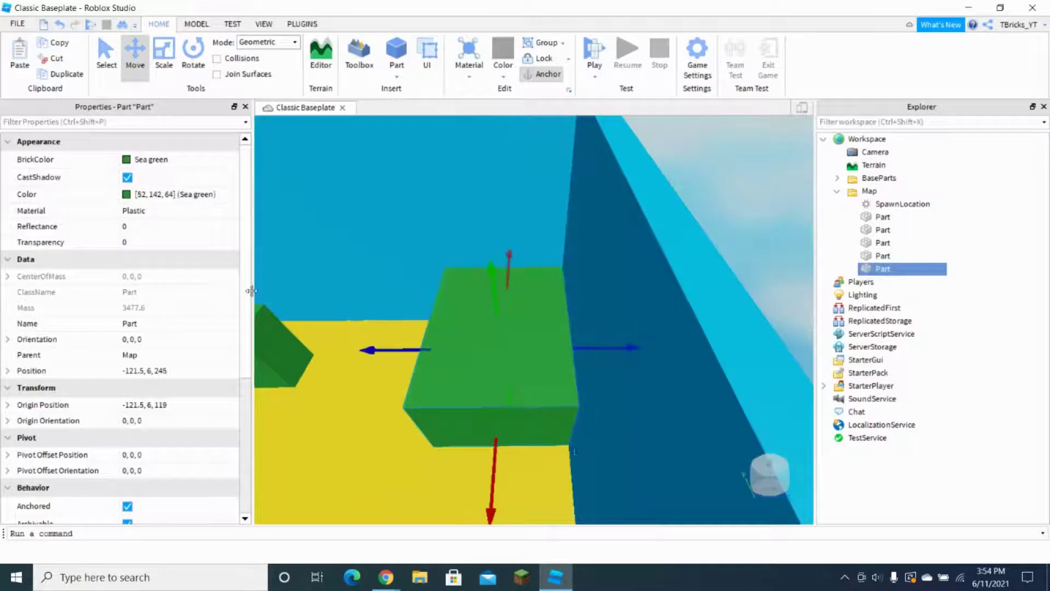
Step: Rename the platform copy in the far corner to FinishPart
click(162, 328)
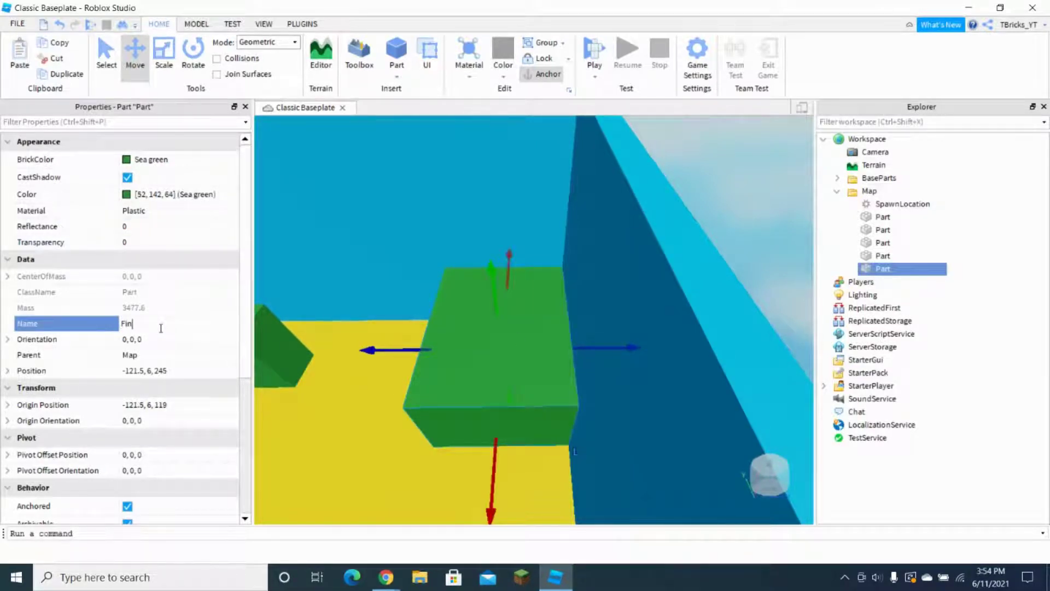
text(FinishPart)
key(Return)
Step: Select the four parts named Part in the Map folder and anchor them
click(883, 255)
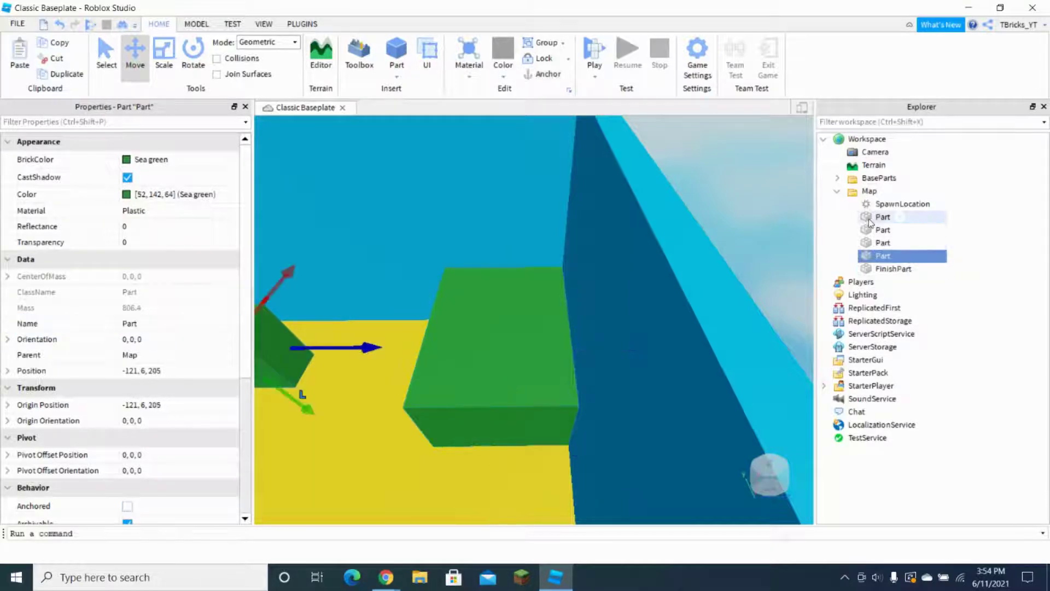
shift+click(883, 216)
key(f)
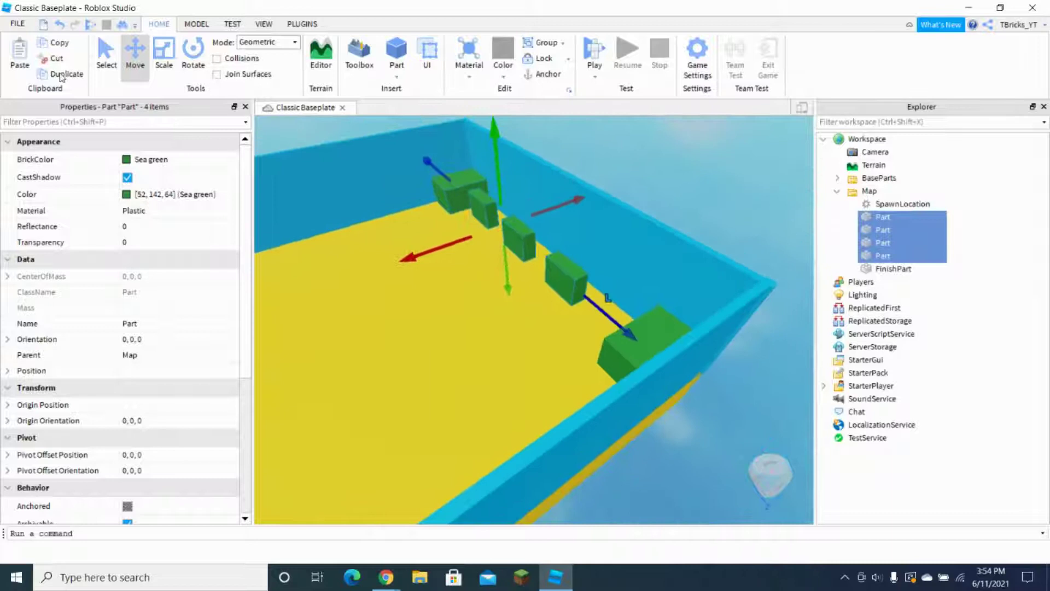
click(746, 206)
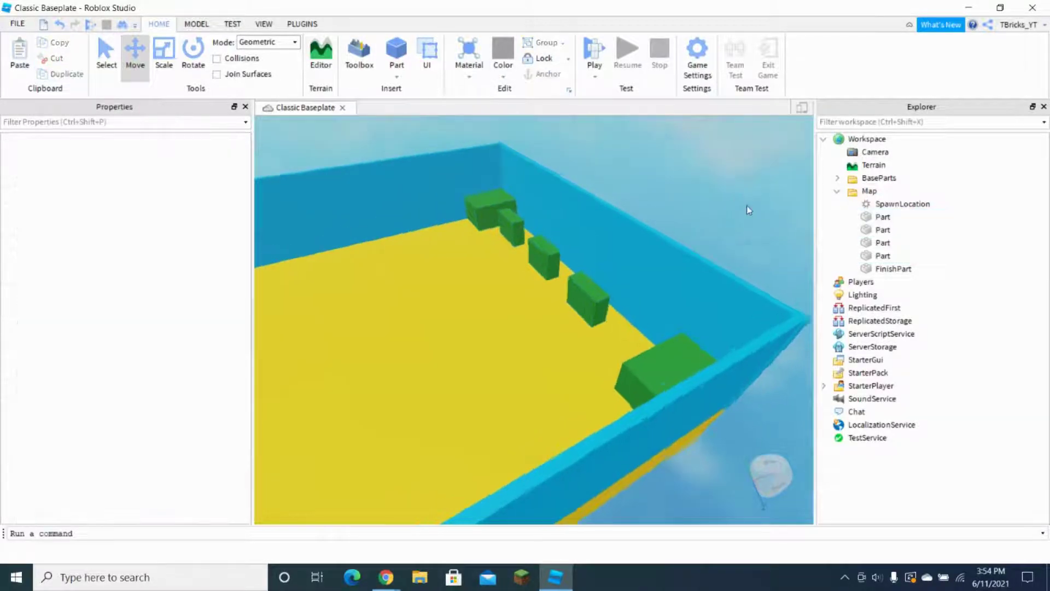
key(s)
right_drag(688, 195, 688, 195)
Step: Duplicate the third small block to add a fourth before the finish platform, and shift the second block to Z 168
click(534, 326)
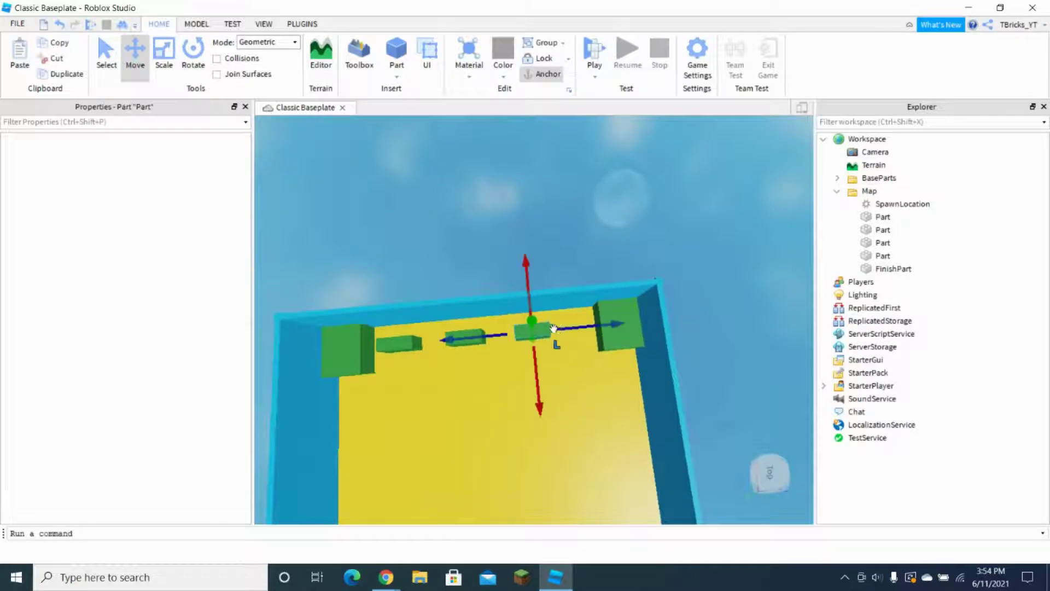
drag(580, 328, 618, 317)
click(83, 77)
click(463, 339)
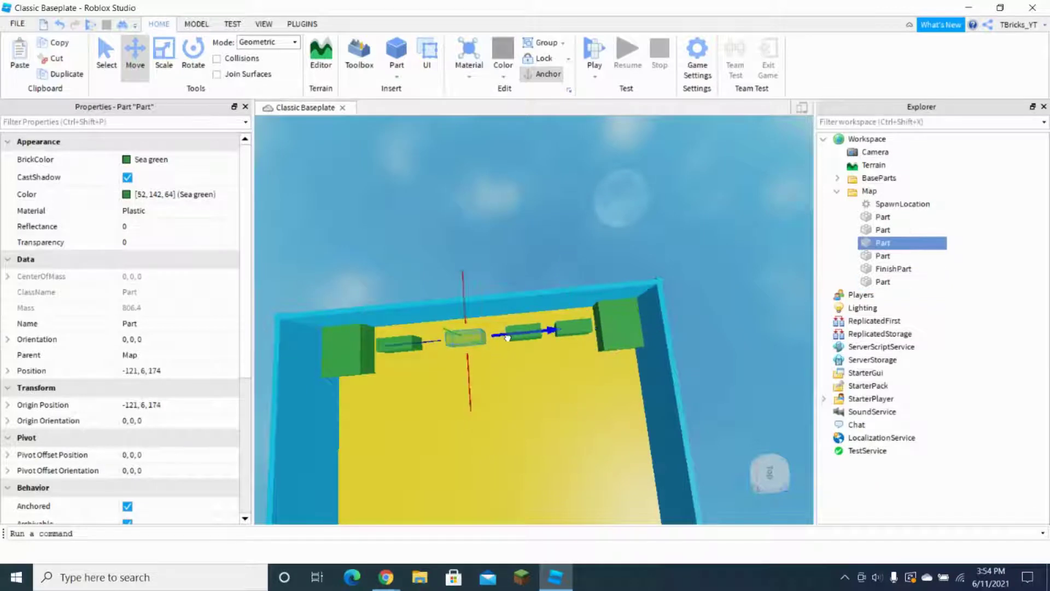
scroll(482, 345, up, 5)
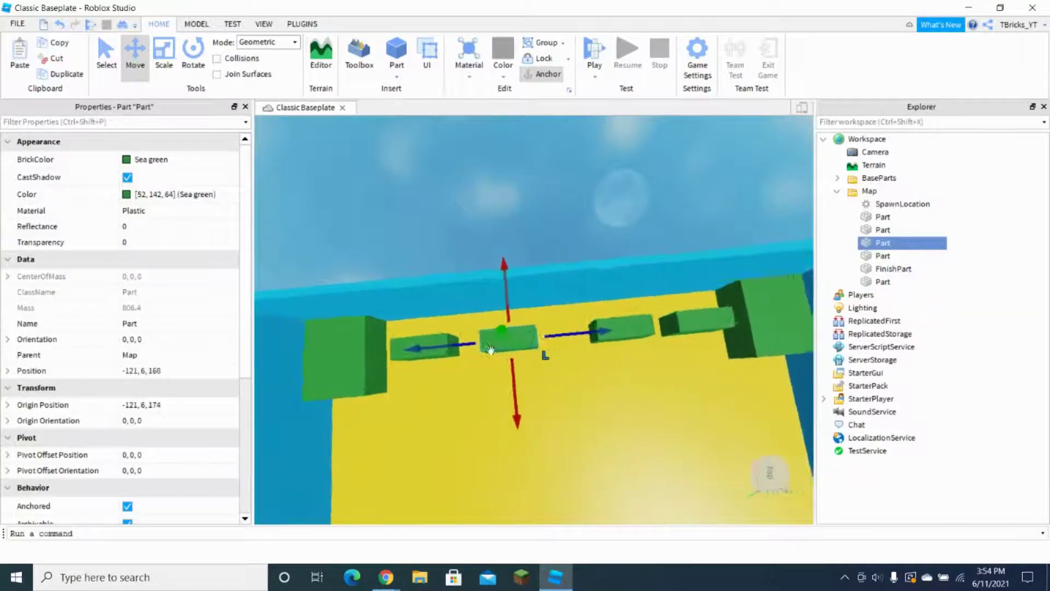
right_drag(490, 351, 495, 351)
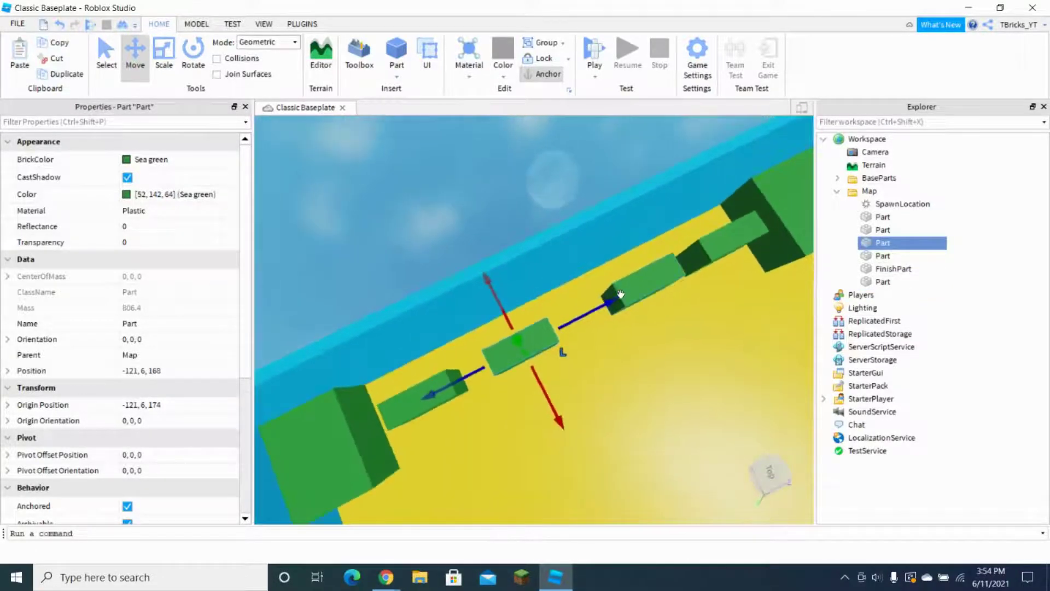
Step: Move the small block nearest the finish platform to Z 222 to even out the jump gaps
click(703, 258)
drag(712, 253, 687, 263)
right_drag(696, 269, 697, 270)
scroll(610, 300, up, 2)
scroll(610, 300, up, 2)
key(d)
click(514, 258)
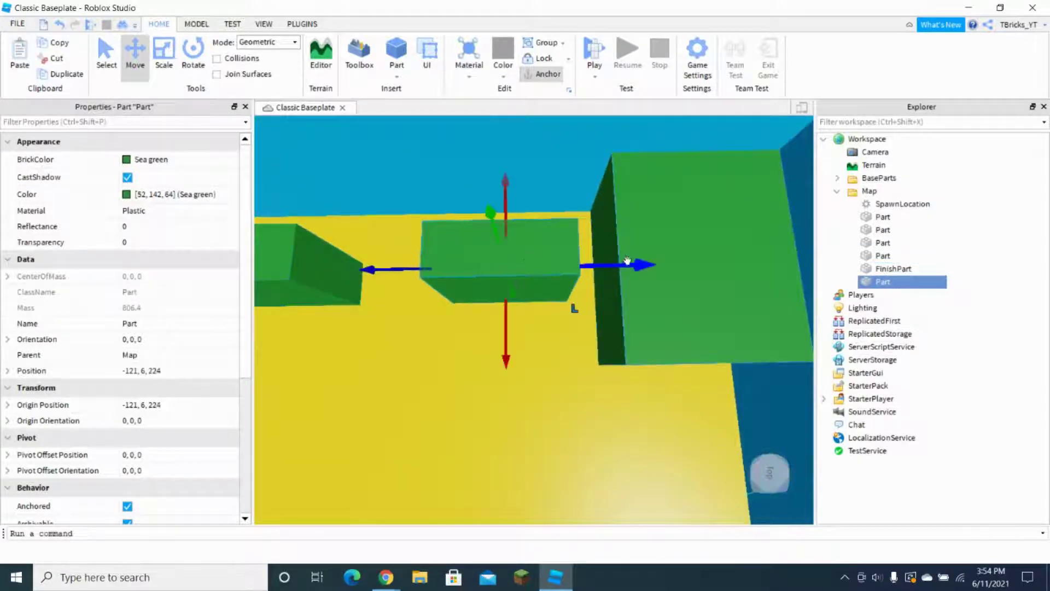
drag(629, 263, 611, 265)
scroll(622, 268, down, 5)
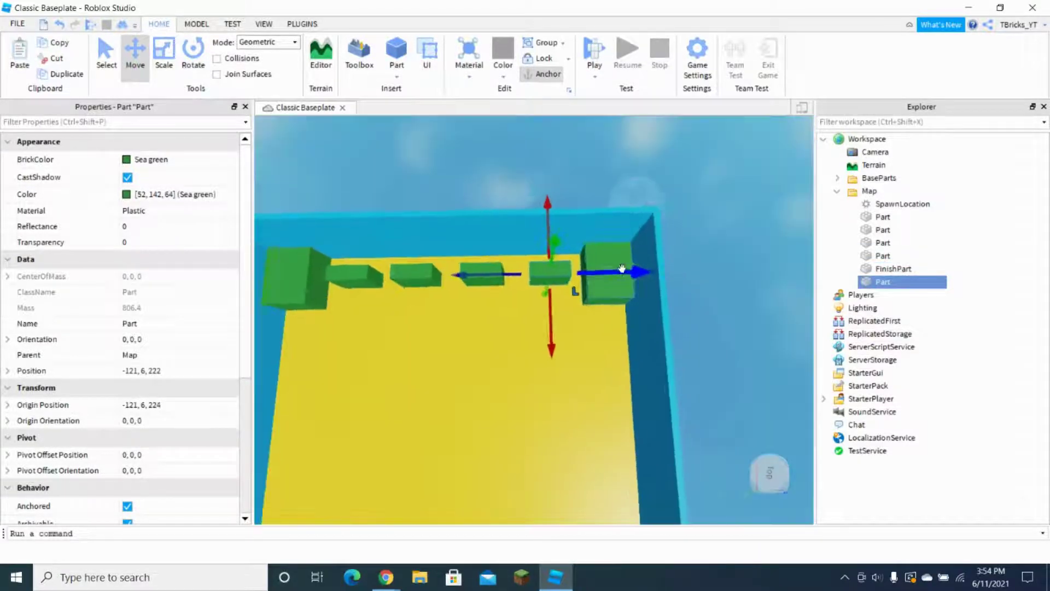
scroll(622, 268, down, 5)
Step: Start a playtest and view the character on the spawn platform from close up and farther away
click(594, 58)
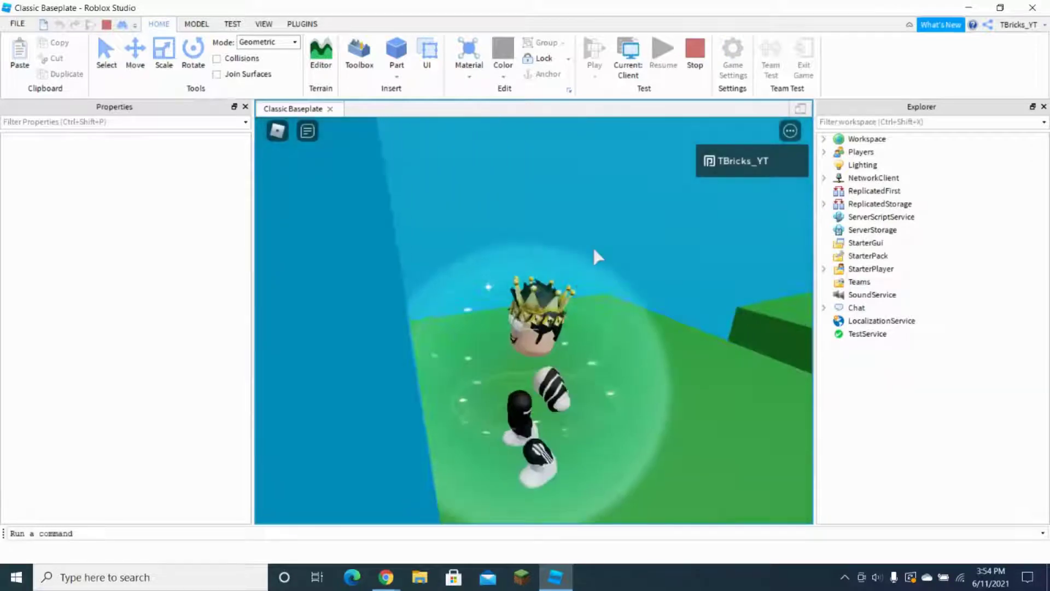
right_drag(595, 251, 594, 250)
scroll(594, 250, up, 4)
key(s)
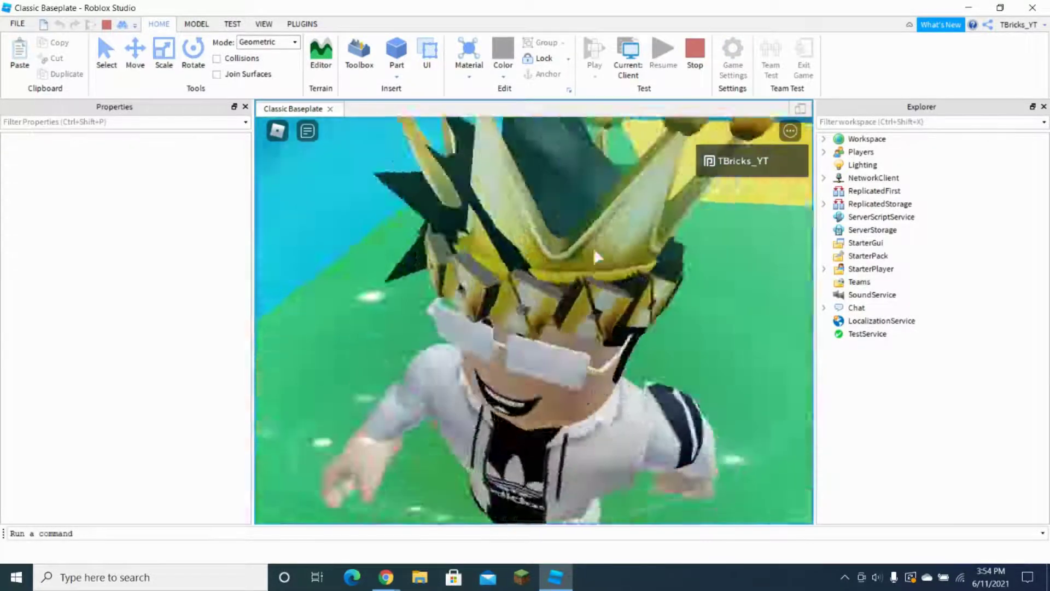
scroll(597, 256, down, 6)
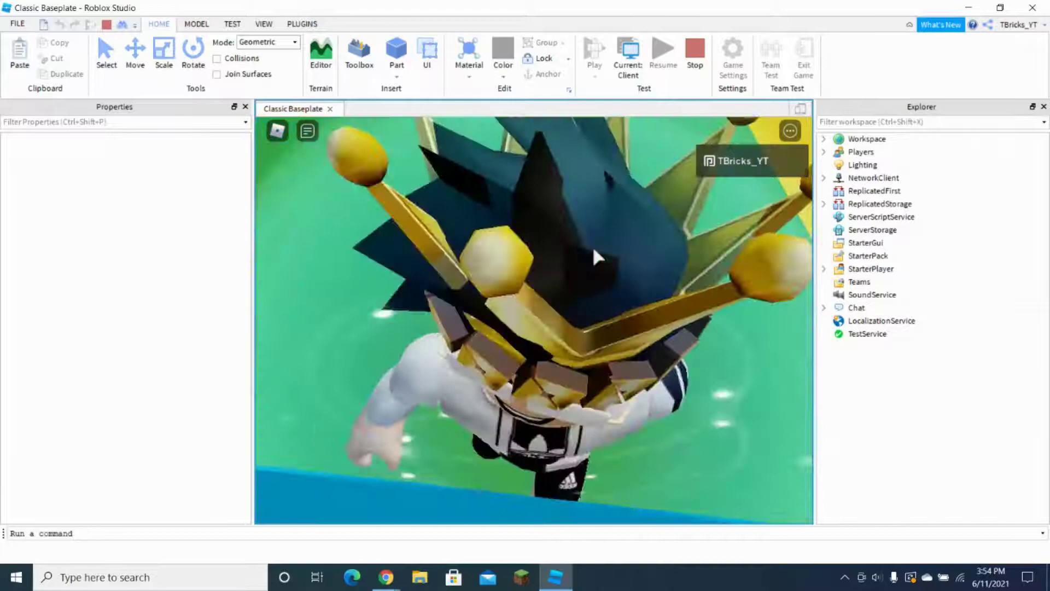
scroll(592, 244, down, 5)
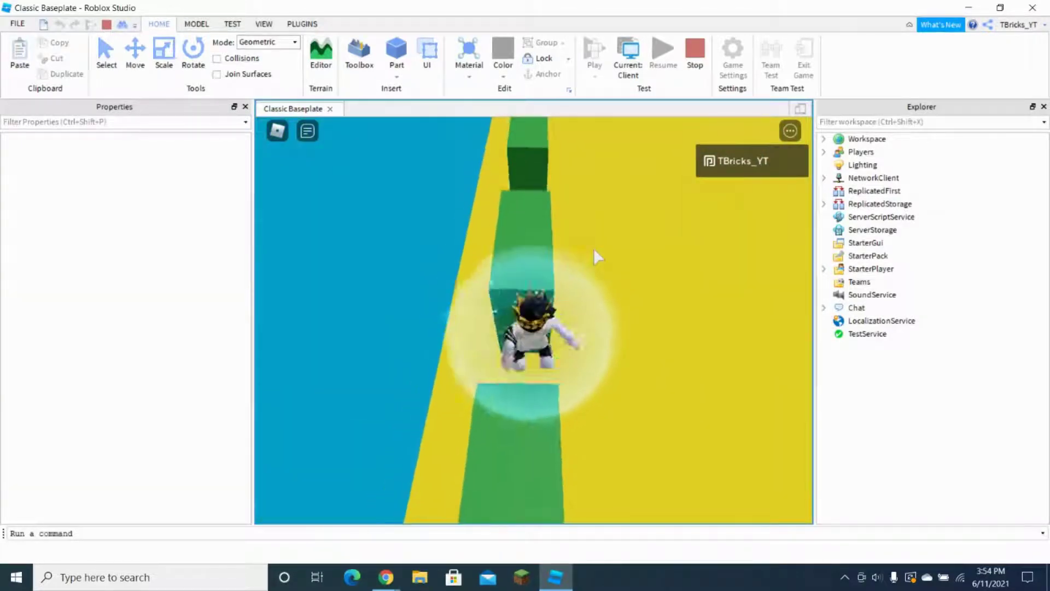
Step: Jump the character from the spawn platform across the small blocks toward the finish platform
key(w)
key(space)
key(space)
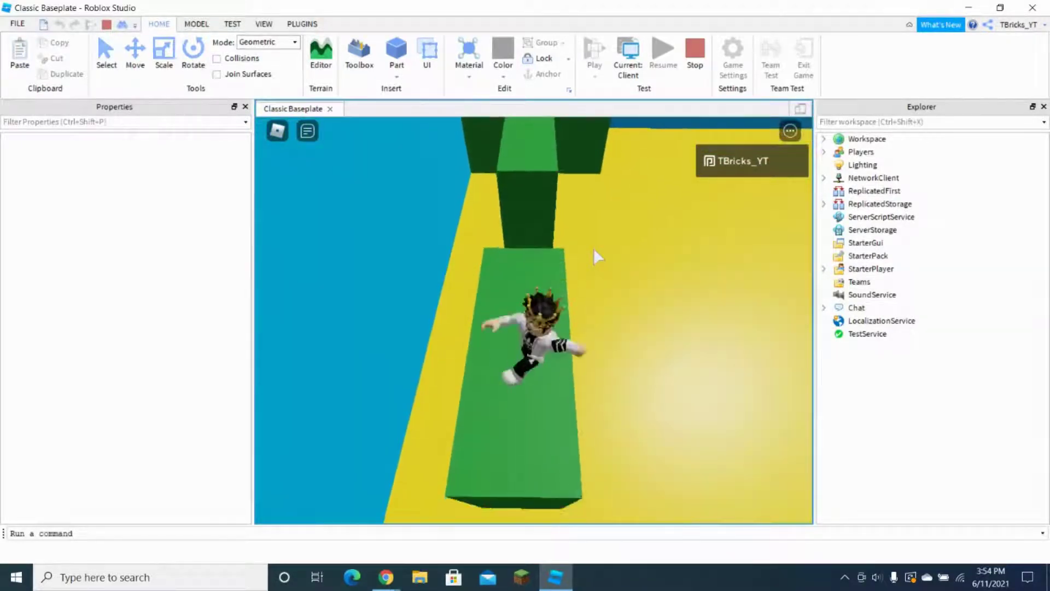
key(w)
key(space)
key(space)
Step: Turn the character around and jump back over the blocks to the spawn platform
right_drag(593, 247, 594, 249)
key(w)
key(w)
key(space)
key(space)
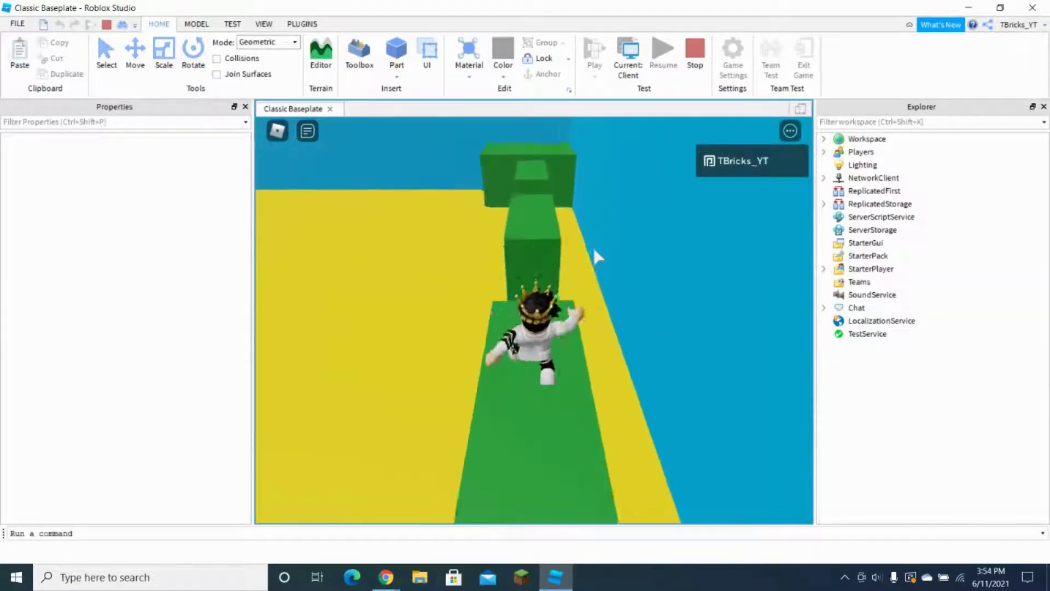
key(w)
key(space)
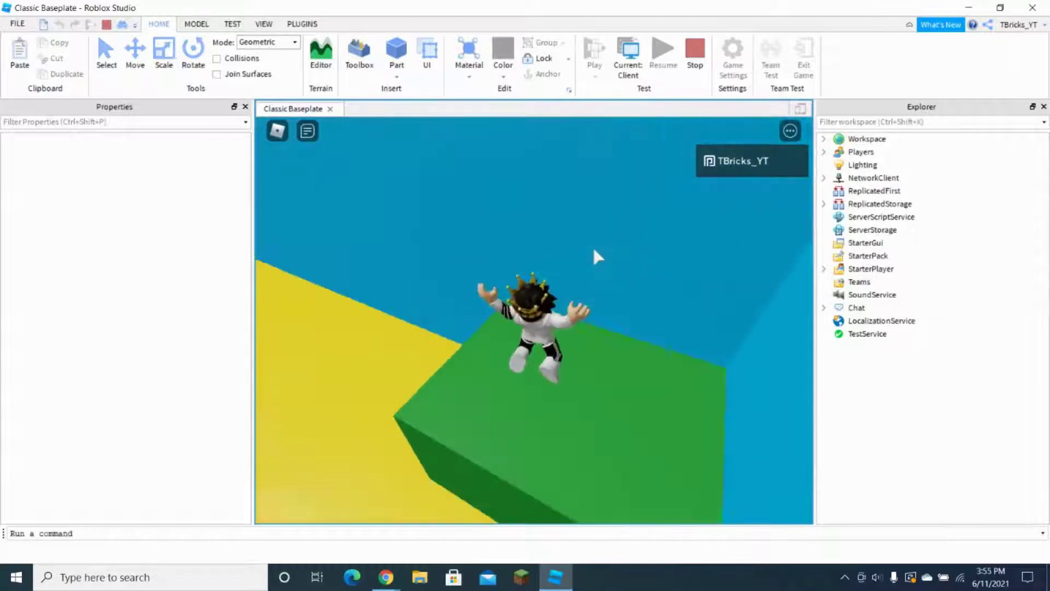
Step: Run the character over the block course once more, check the respawn area and stop the playtest
key(w)
right_drag(594, 249, 595, 249)
key(space)
key(space)
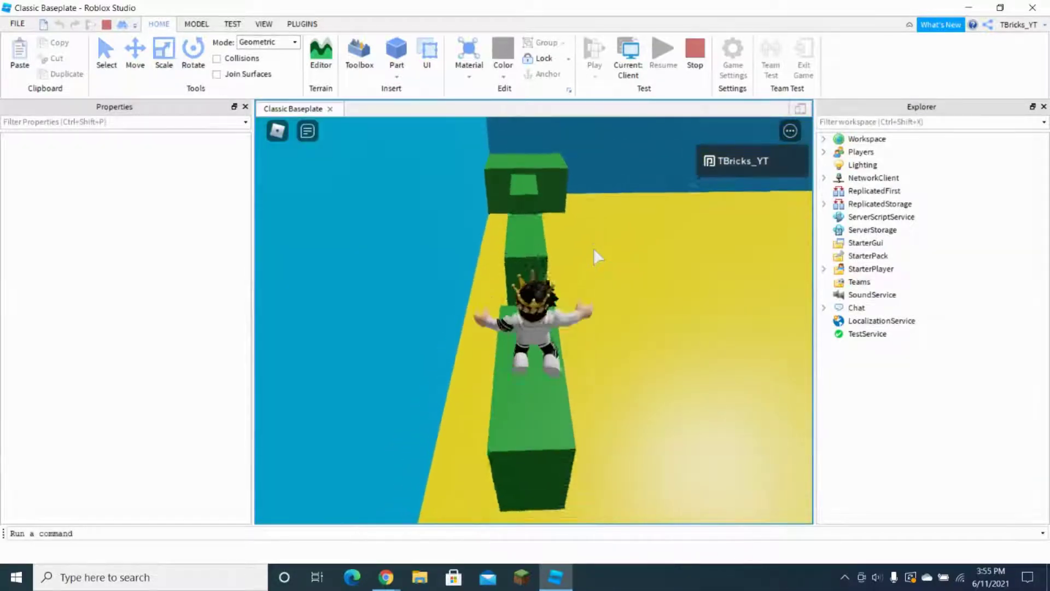
key(w)
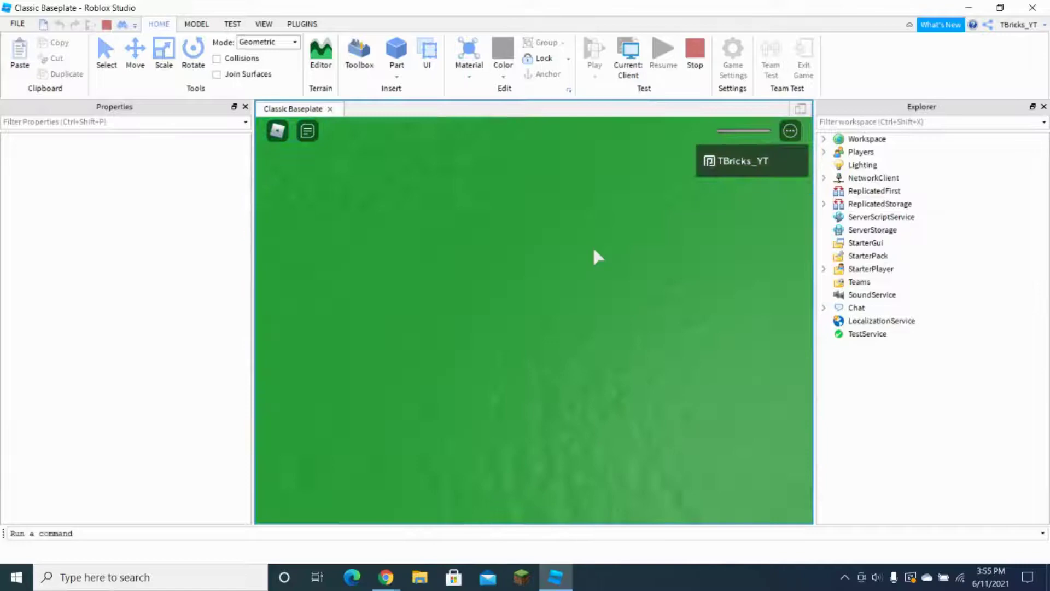
right_drag(594, 249, 594, 249)
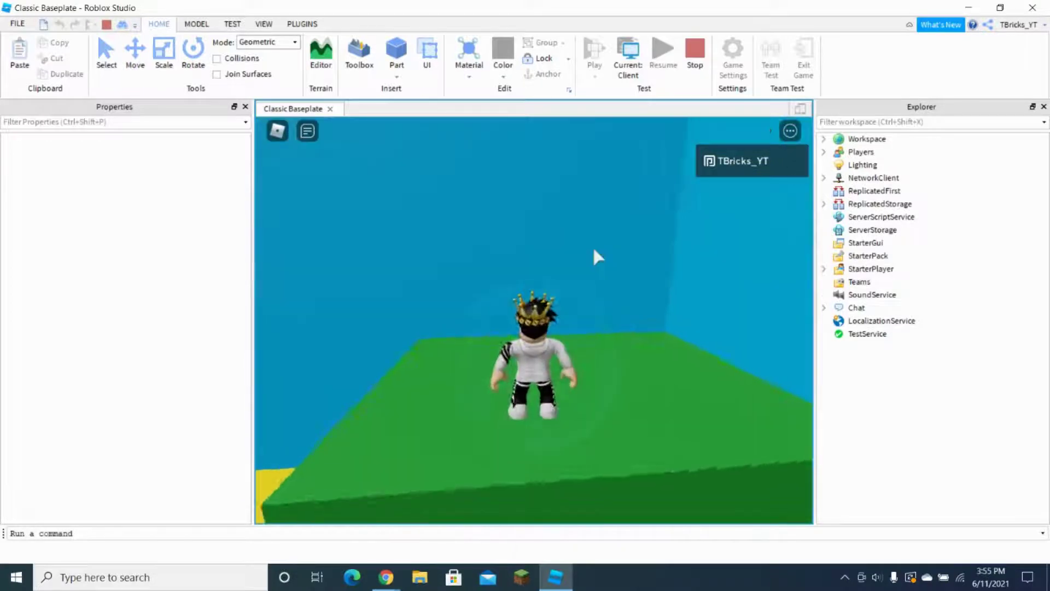
key(shift+F5)
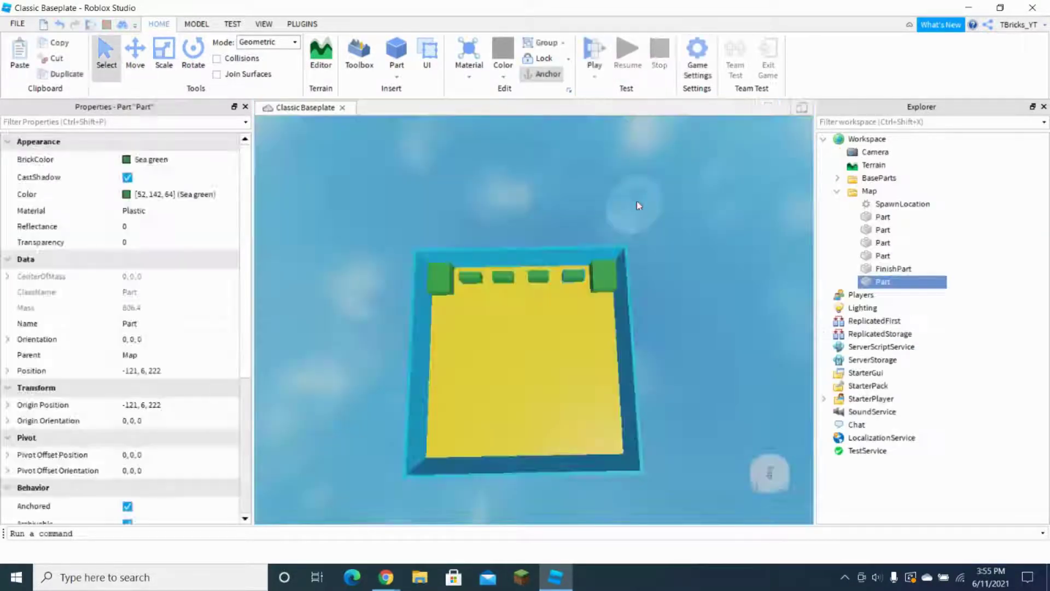
Step: Collapse the Map folder and focus on the lava area next to the finish platform
right_drag(637, 201, 638, 202)
key(w)
click(837, 192)
right_drag(671, 247, 672, 247)
scroll(548, 285, up, 4)
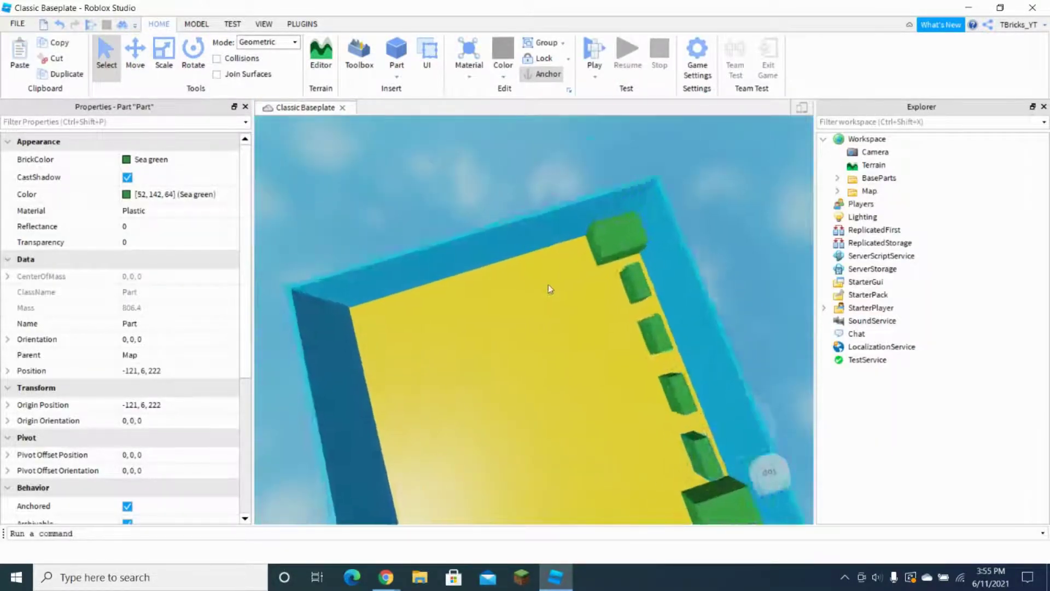
Step: Add a new script to ServerScriptService
scroll(549, 285, up, 3)
right_drag(602, 284, 603, 284)
click(925, 257)
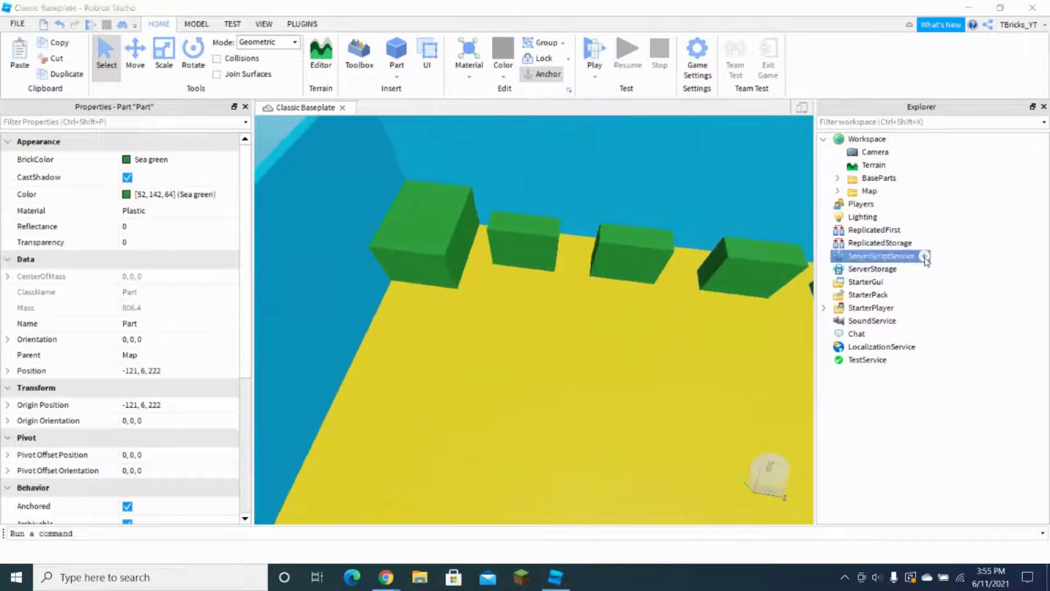
click(925, 257)
click(892, 308)
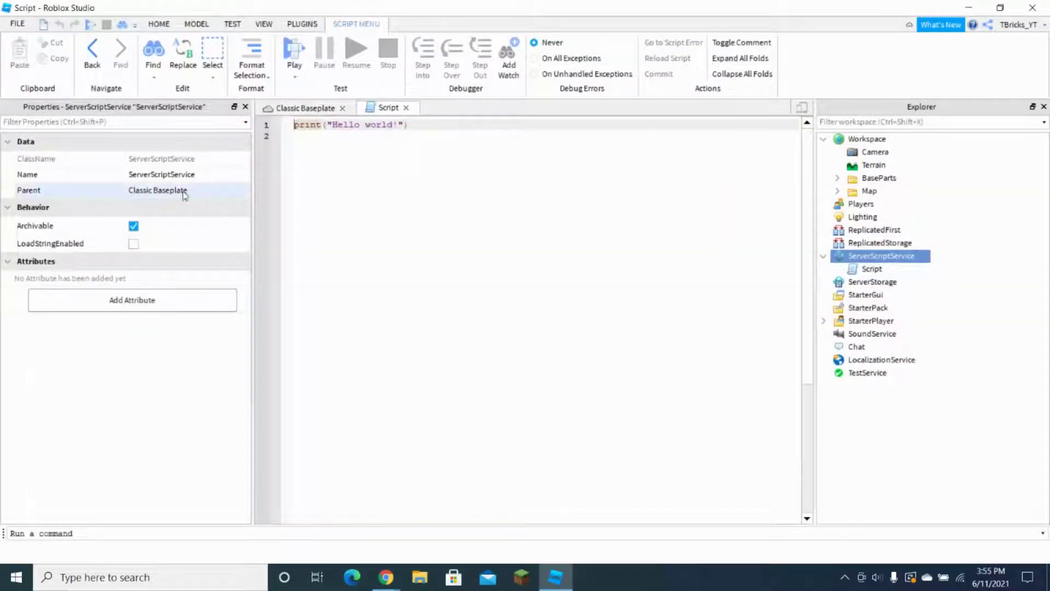
Step: Rename the new script as leaderstats
click(887, 268)
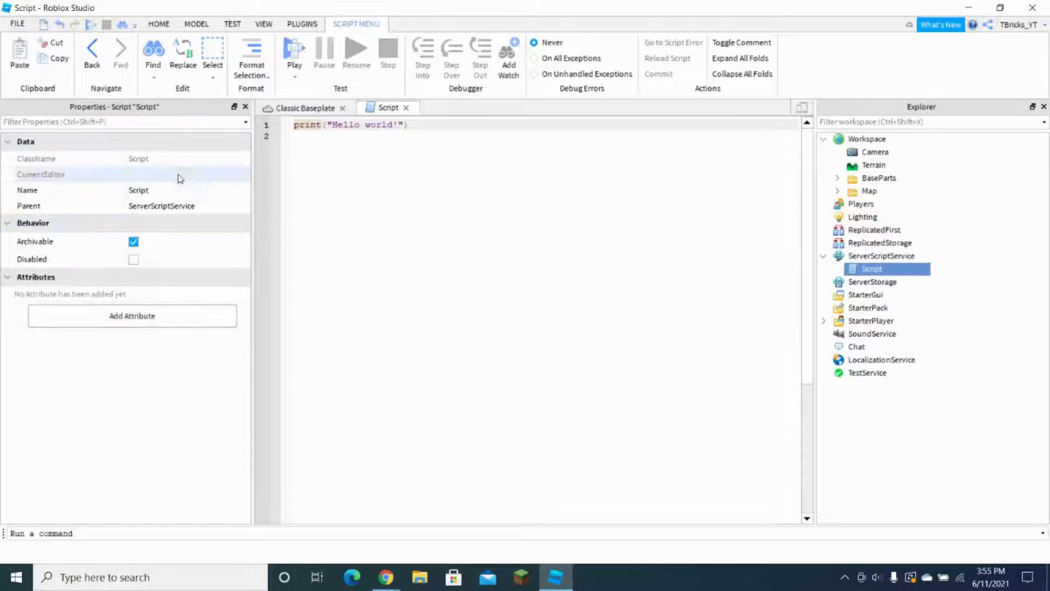
click(159, 189)
text(leadersta)
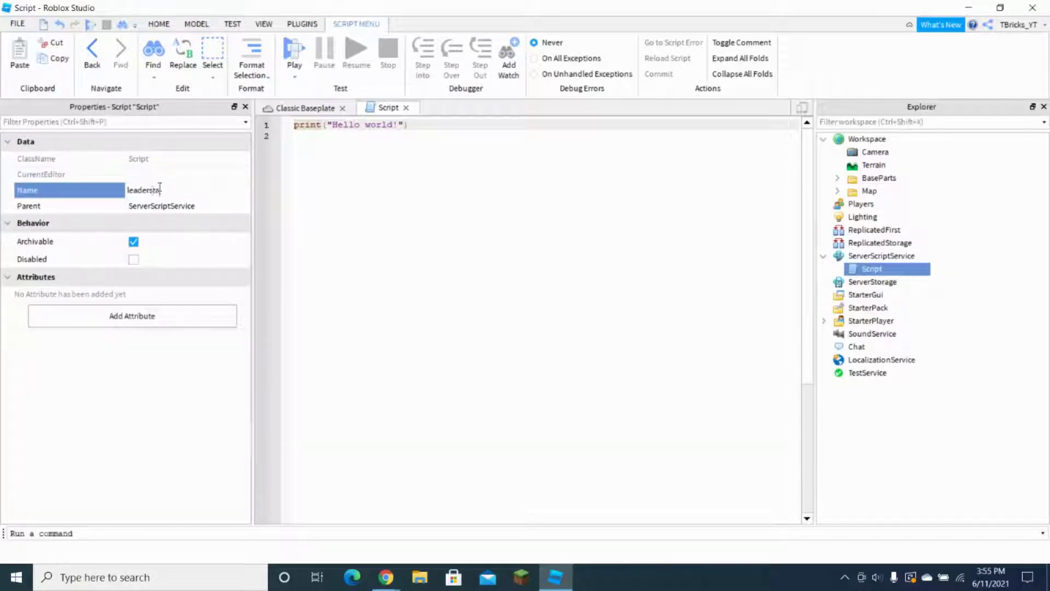
text(ts)
key(Return)
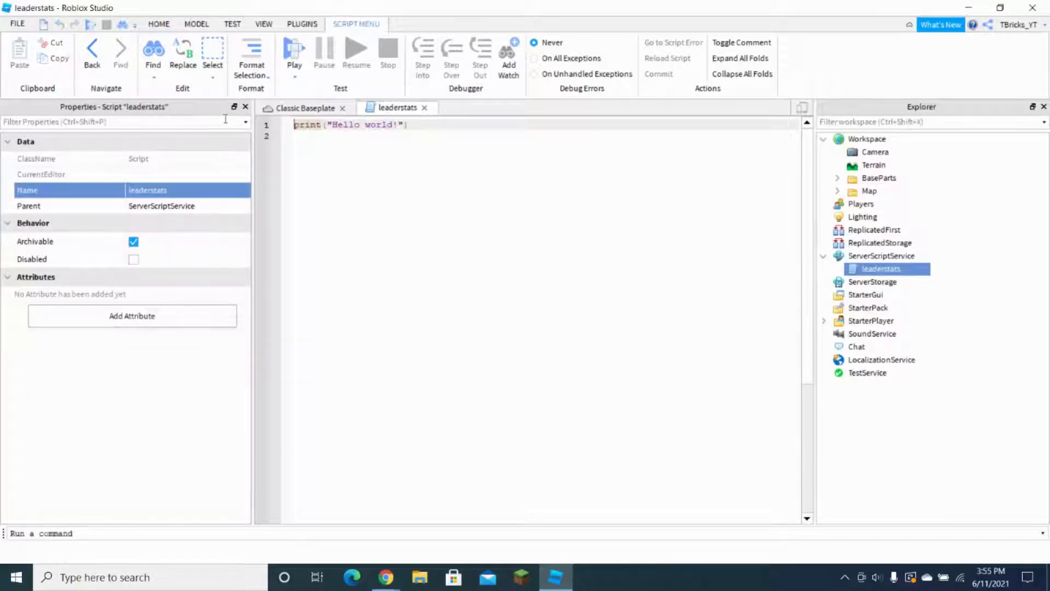
Step: Replace the script's default code with a game.Players.PlayerAdded:Connect(function(player)) handler block
key(ctrl+a)
text(game.Parent)
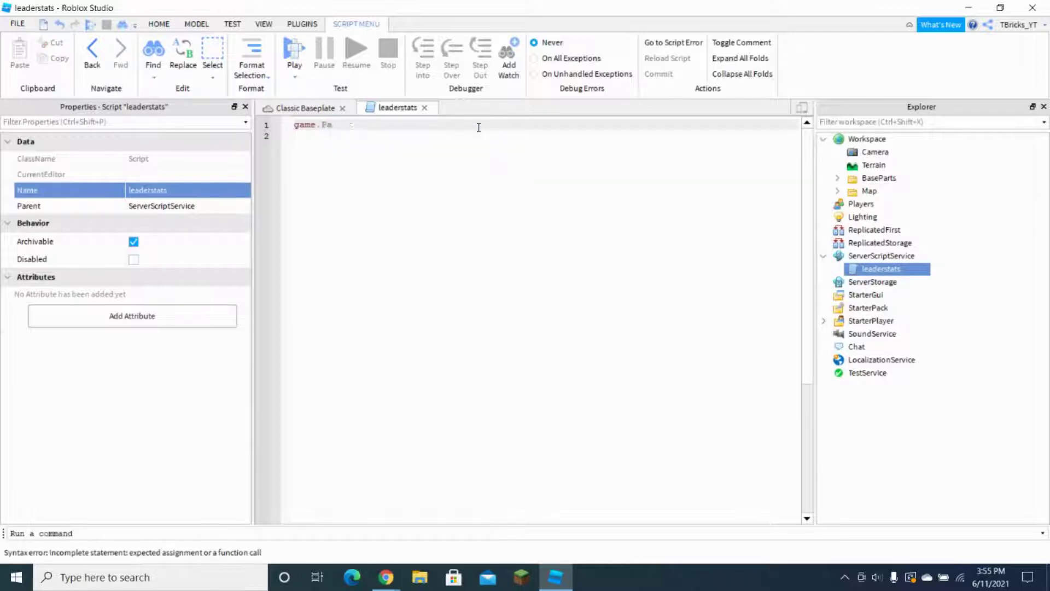
key(BackSpace)
text(layers.)
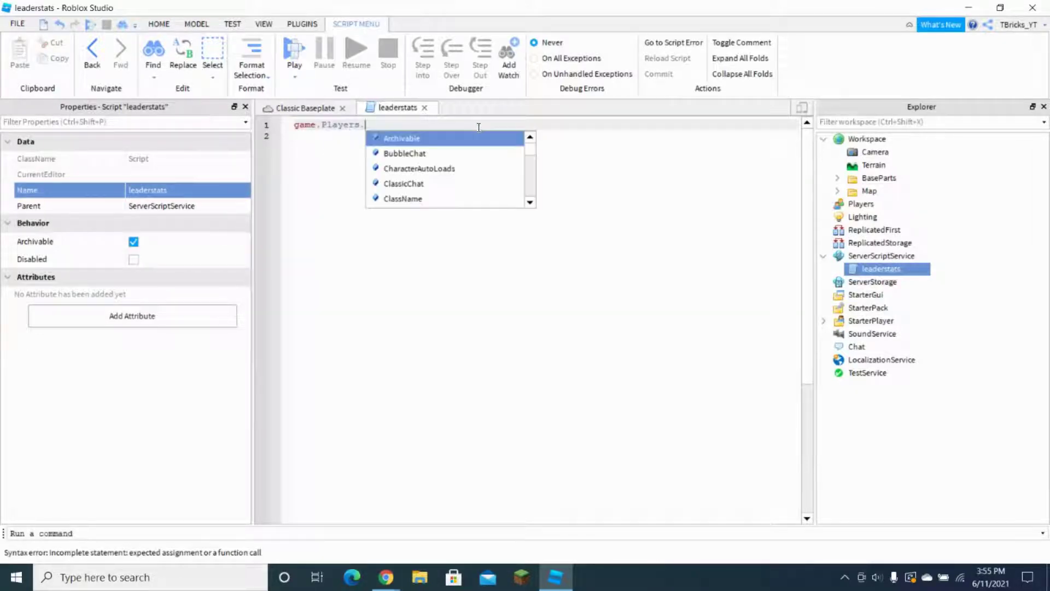
text(PlayerAdded)
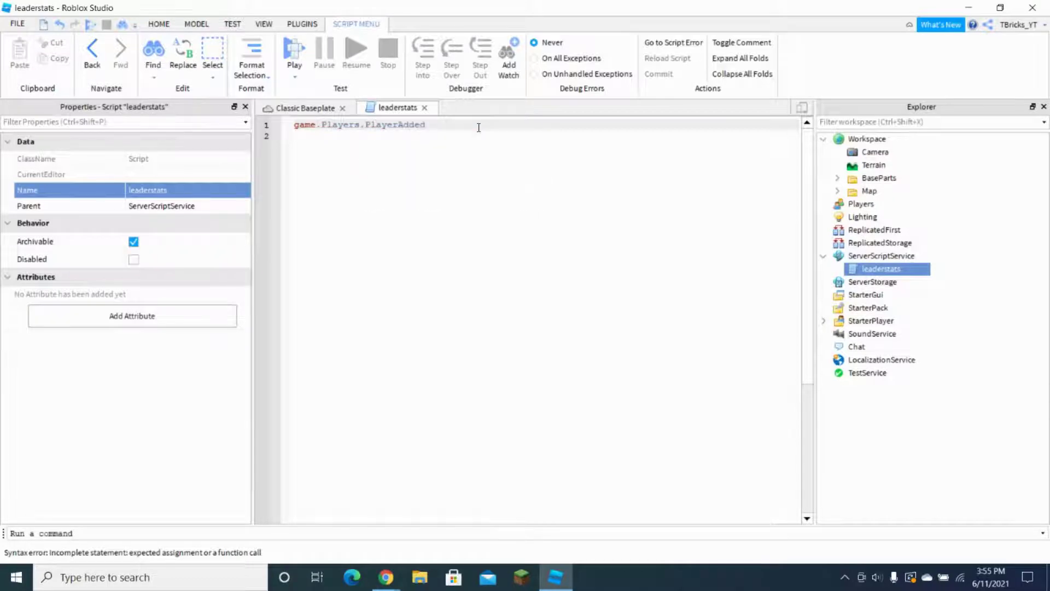
text(:Connect(function(p)
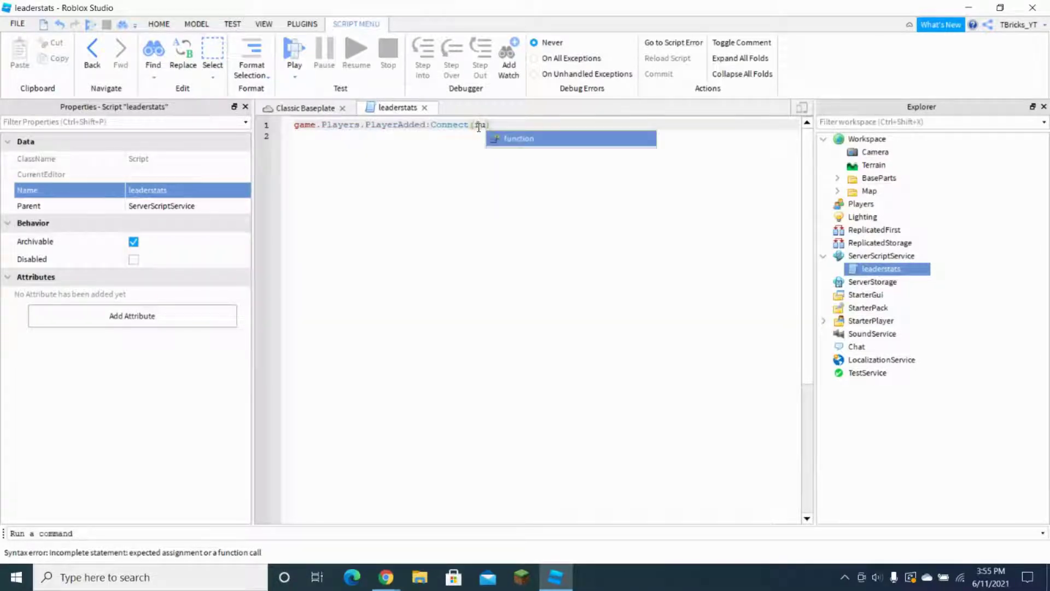
text(laye)
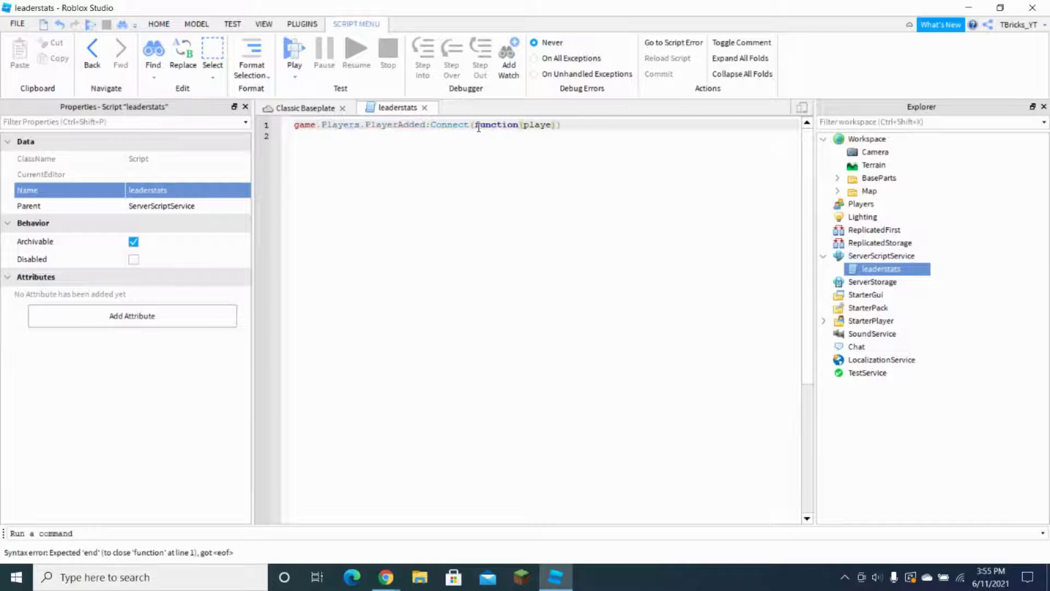
text(r)
key(Return)
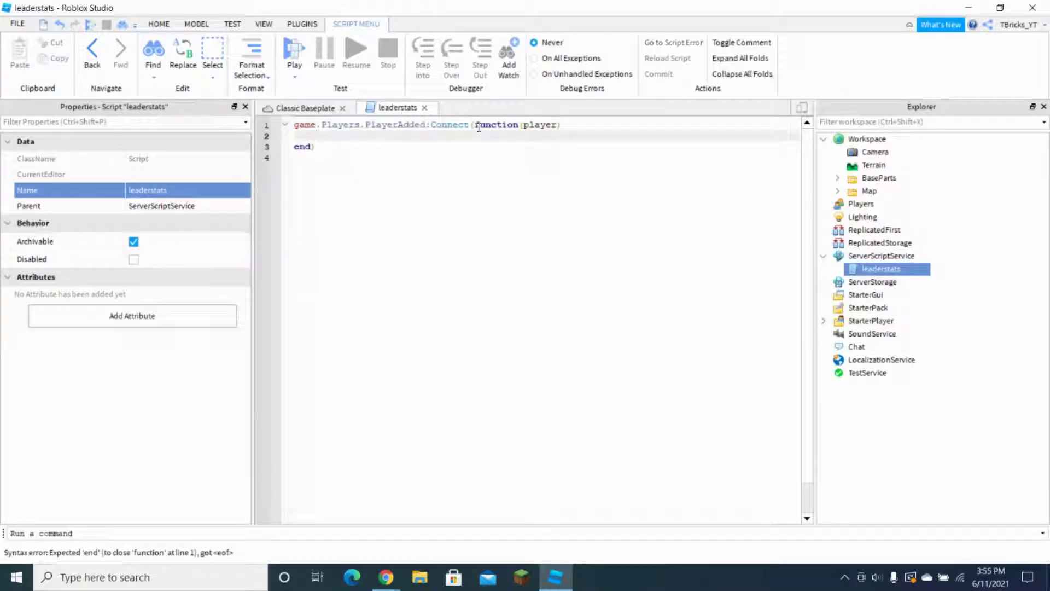
Step: Inside the PlayerAdded handler, declare local leaderstats = Instance.new("Folder")
text(local leaderstats = Instance)
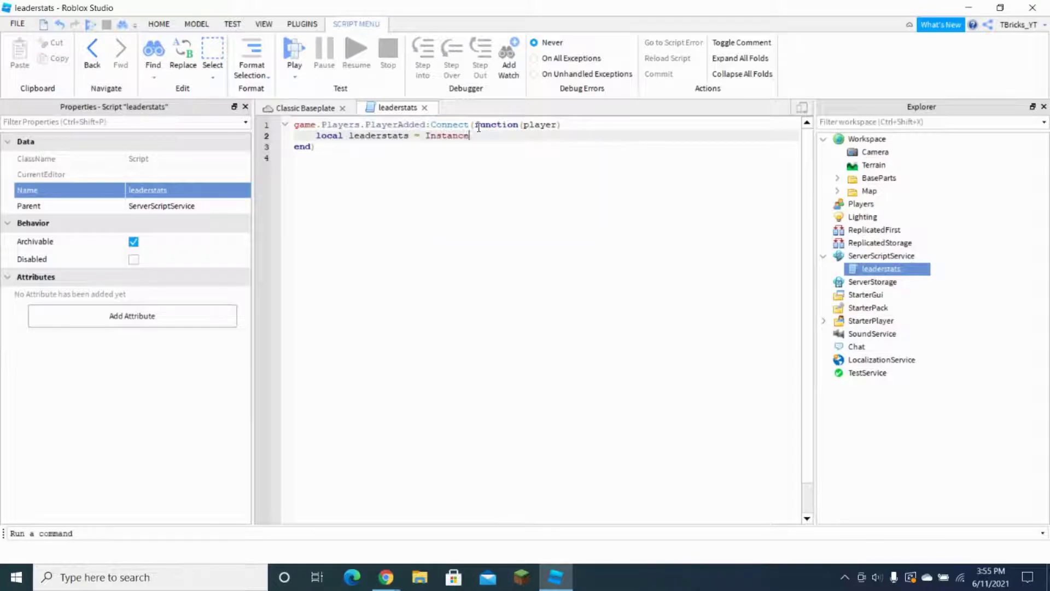
text(.n)
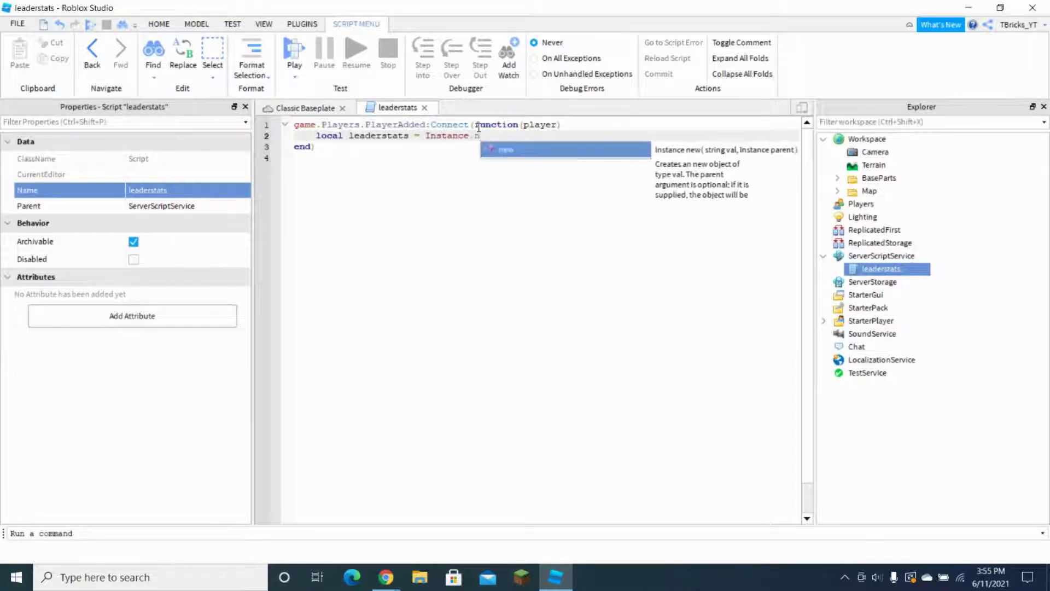
text(ew("Folder)
key(Tab)
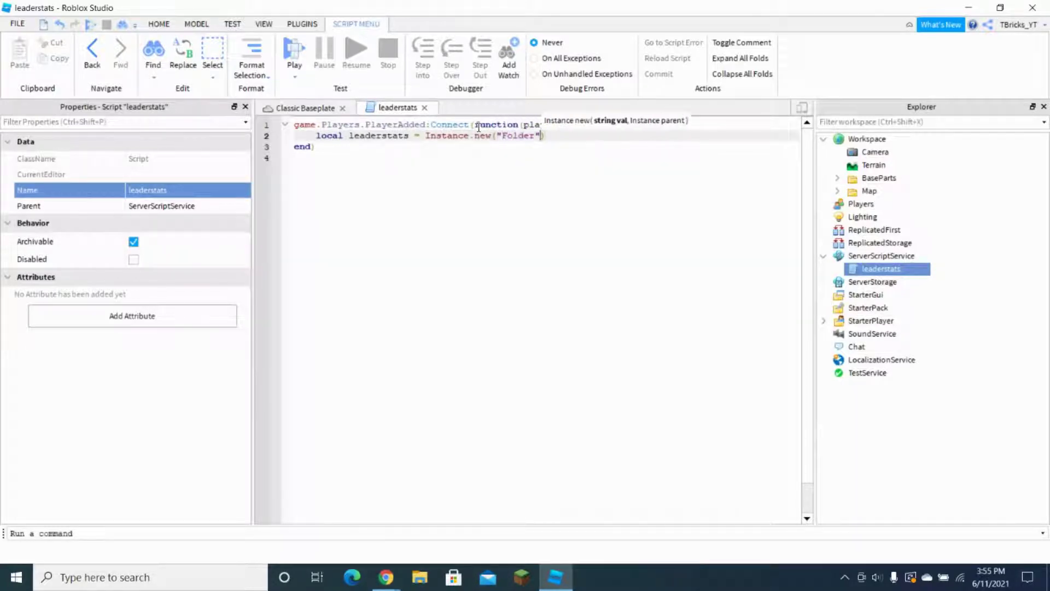
key(Return)
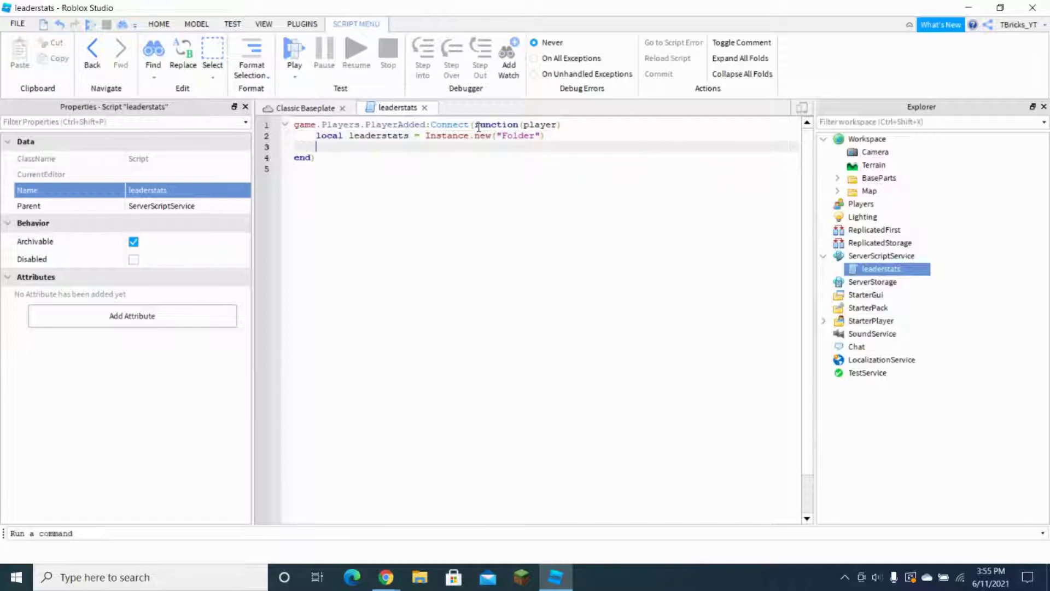
Step: Set leaderstats.Name to "leaderstats" and leaderstats.Parent to player in the script
text(leaderstats)
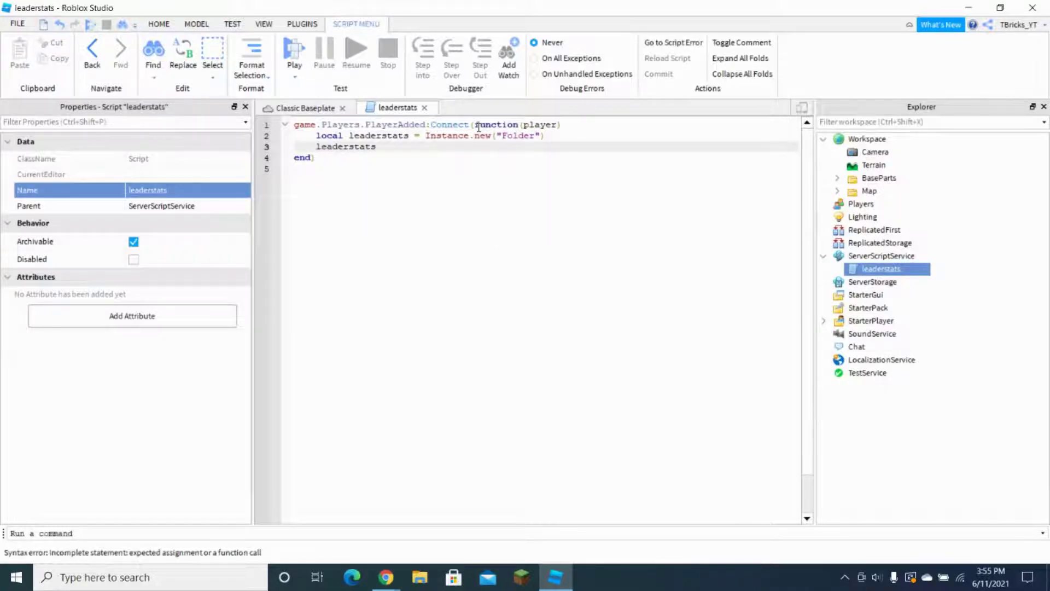
text(.Na)
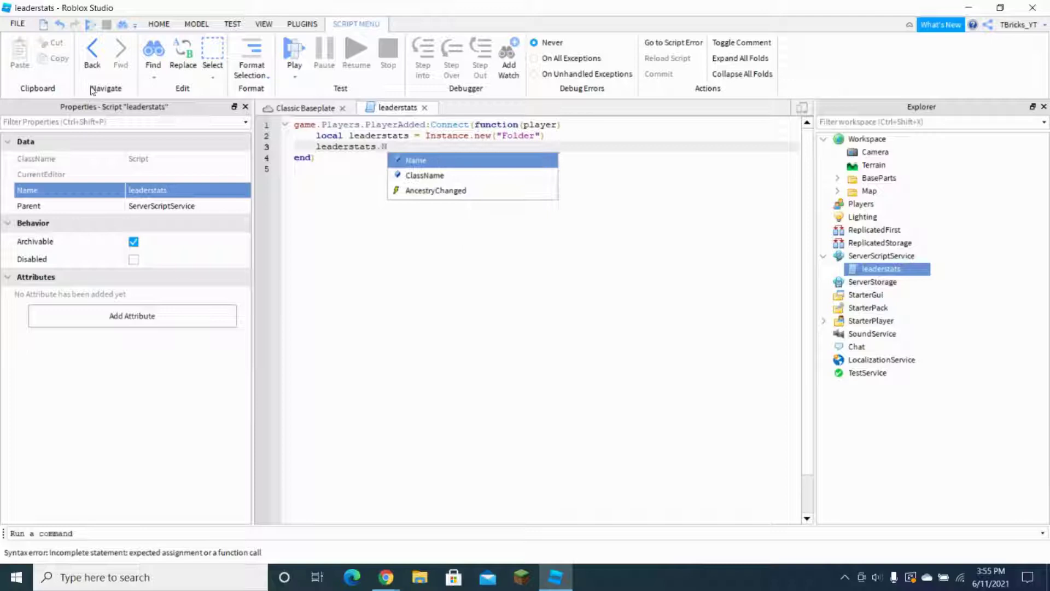
key(Tab)
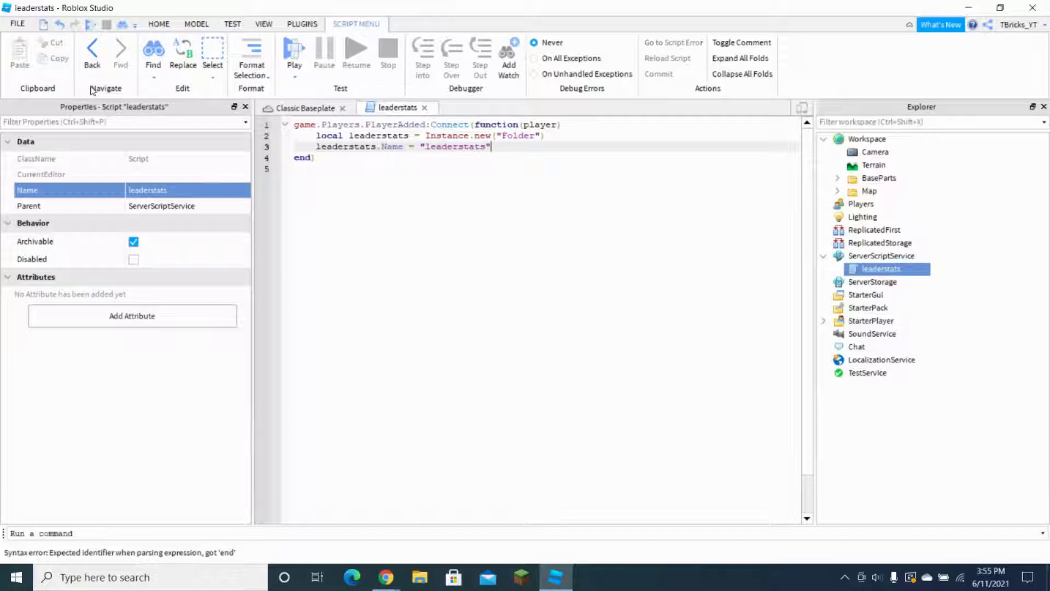
key(Return)
text(leaderstats.Pa)
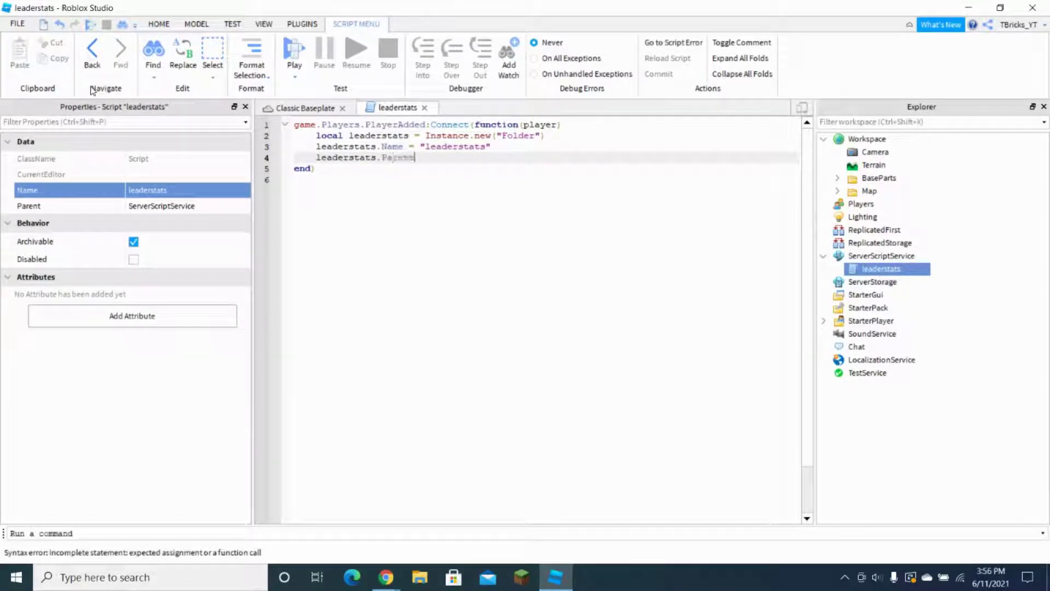
text(rent = player)
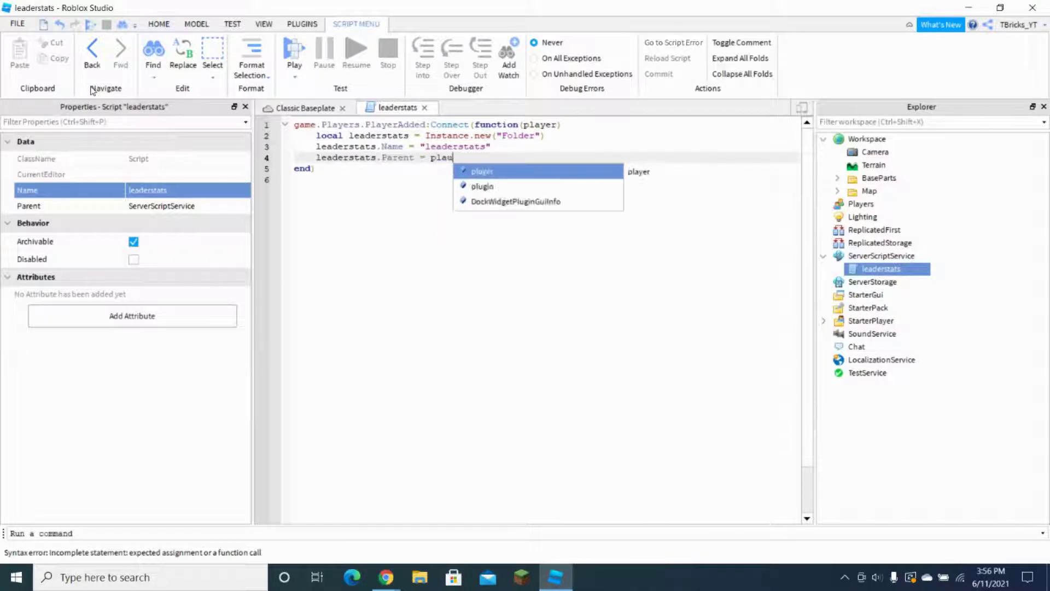
key(BackSpace)
key(BackSpace)
key(BackSpace)
key(Return)
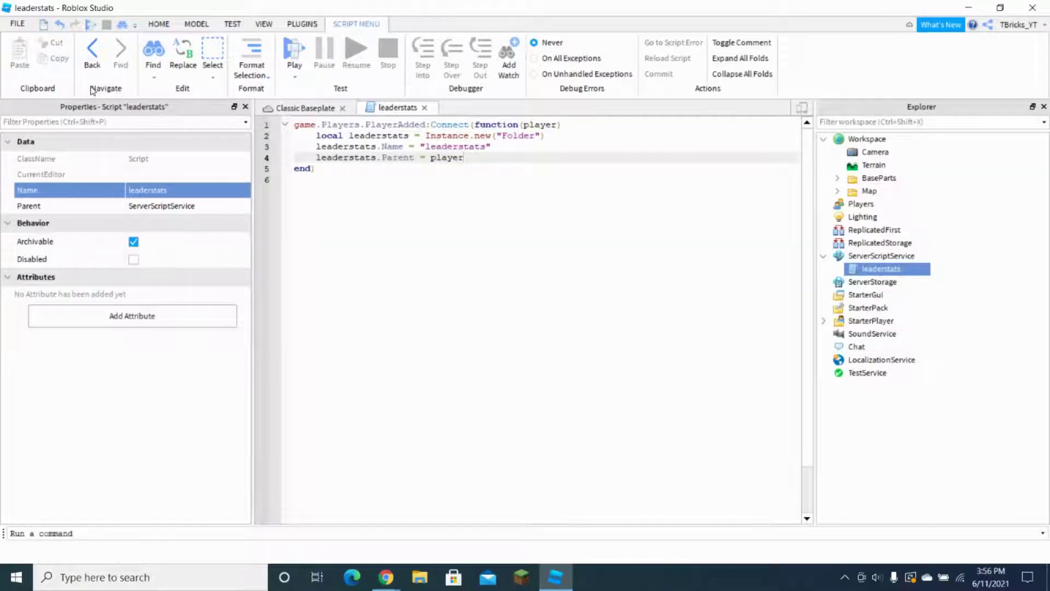
Step: After a blank line in the handler, declare local Wins = Instance.new("NumberValue")
key(Return)
key(Return)
text(lo)
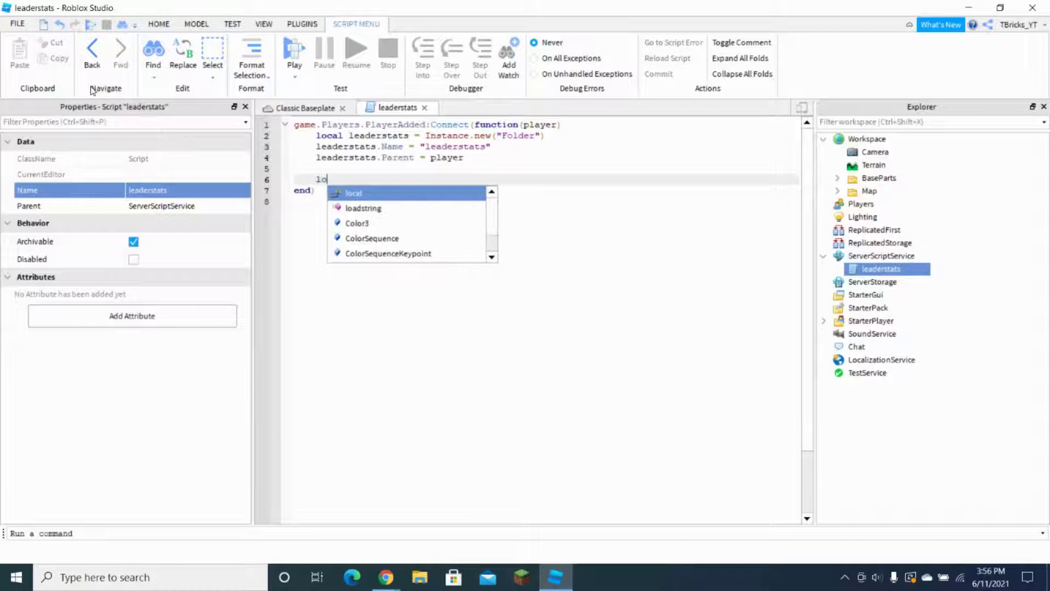
key(Tab)
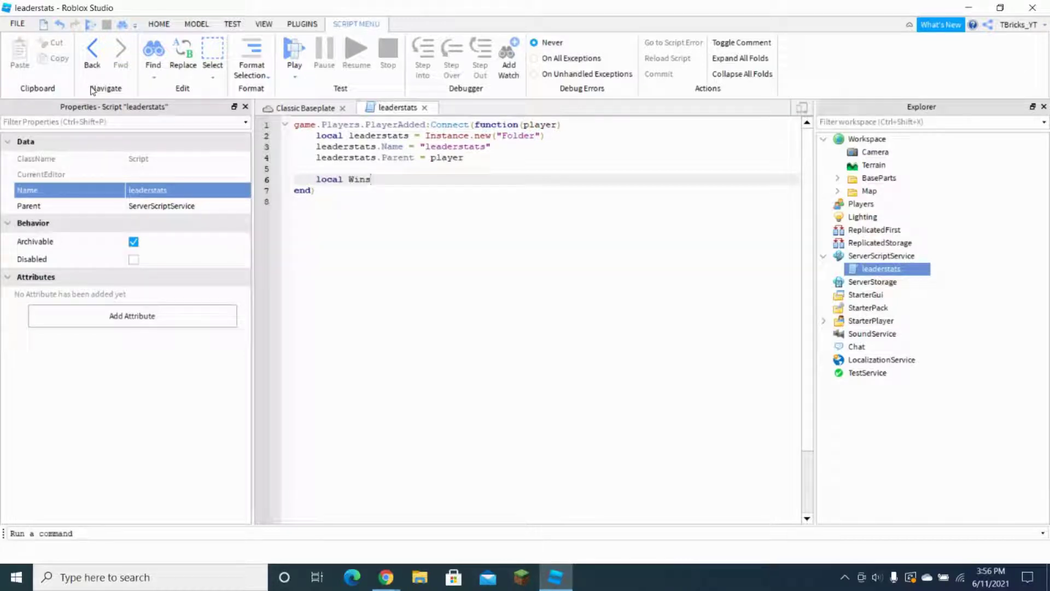
text(Wins = Instance.new()
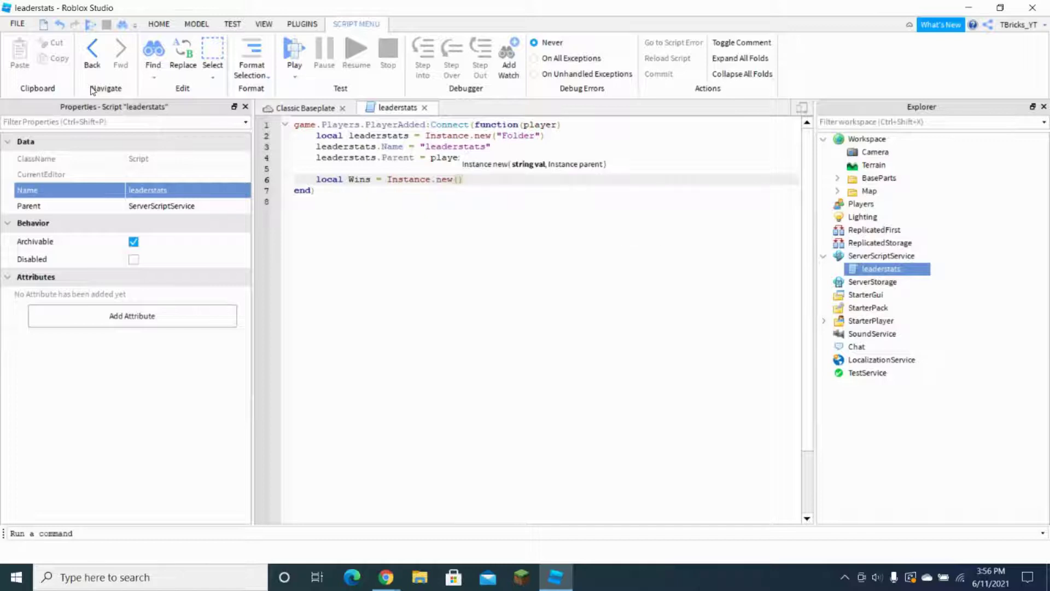
text("NumberValue)
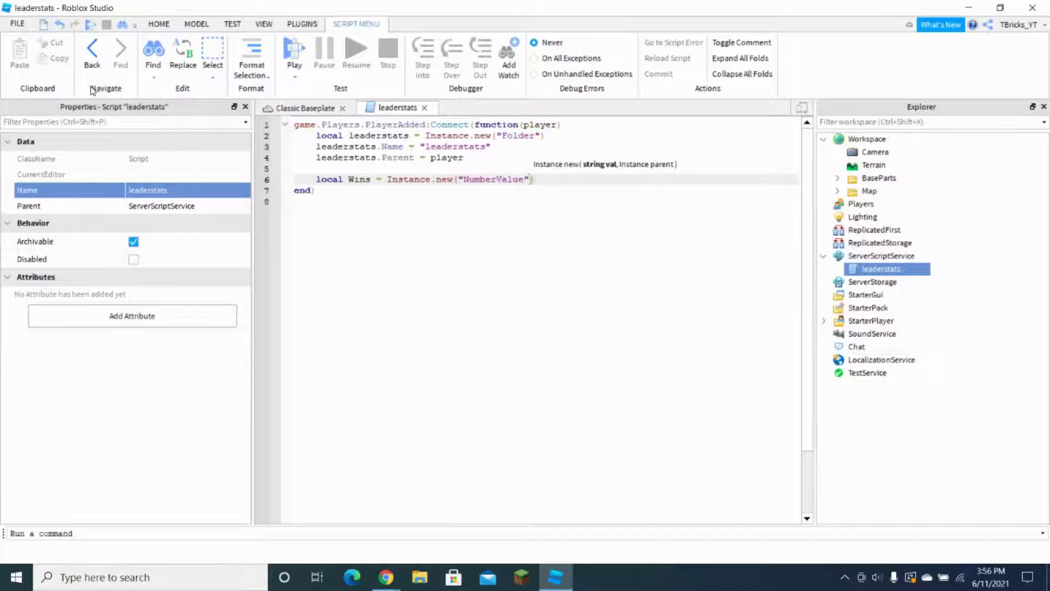
Step: Below the Wins declaration, set Wins.Parent to leaderstats
key(Return)
text(wait()
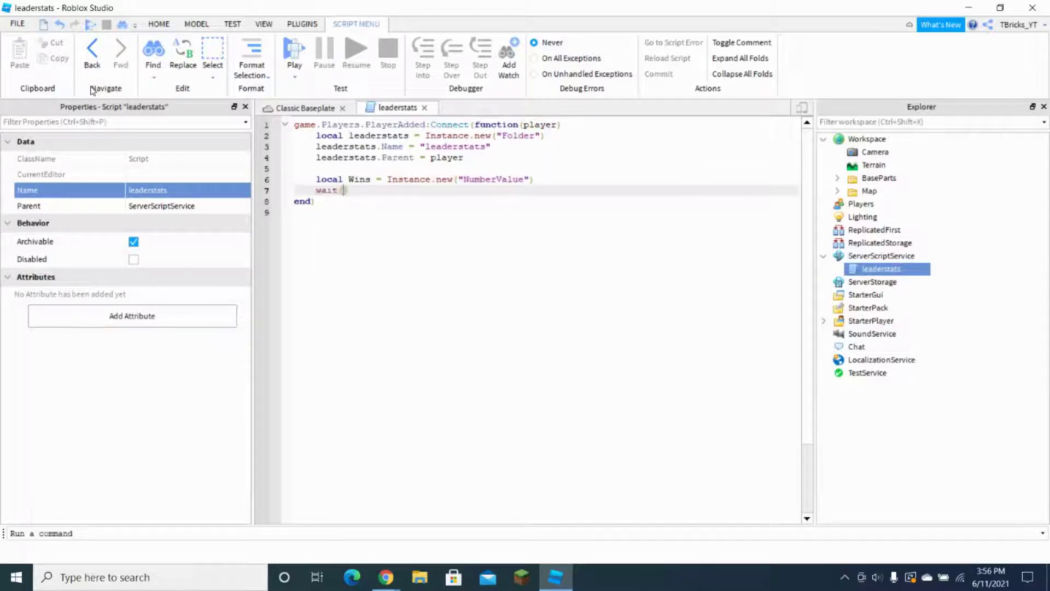
text(in)
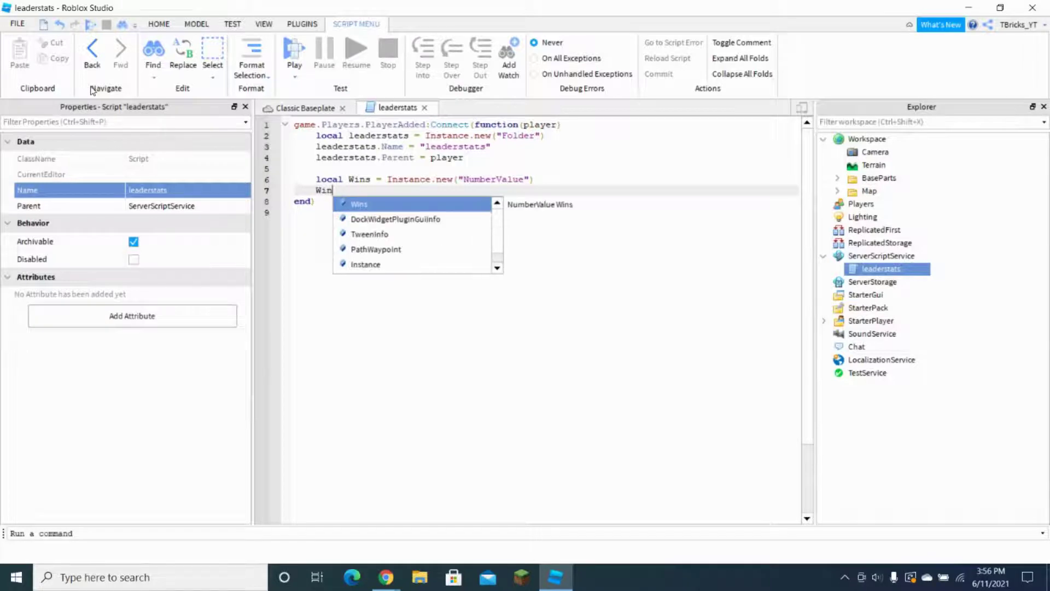
text(s.P)
key(Tab)
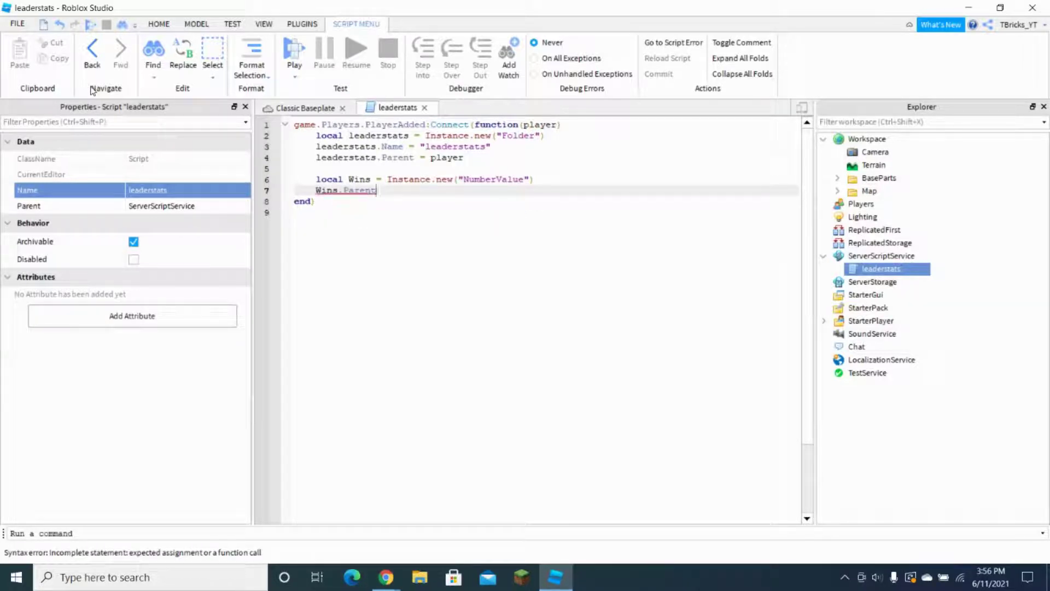
text(= )
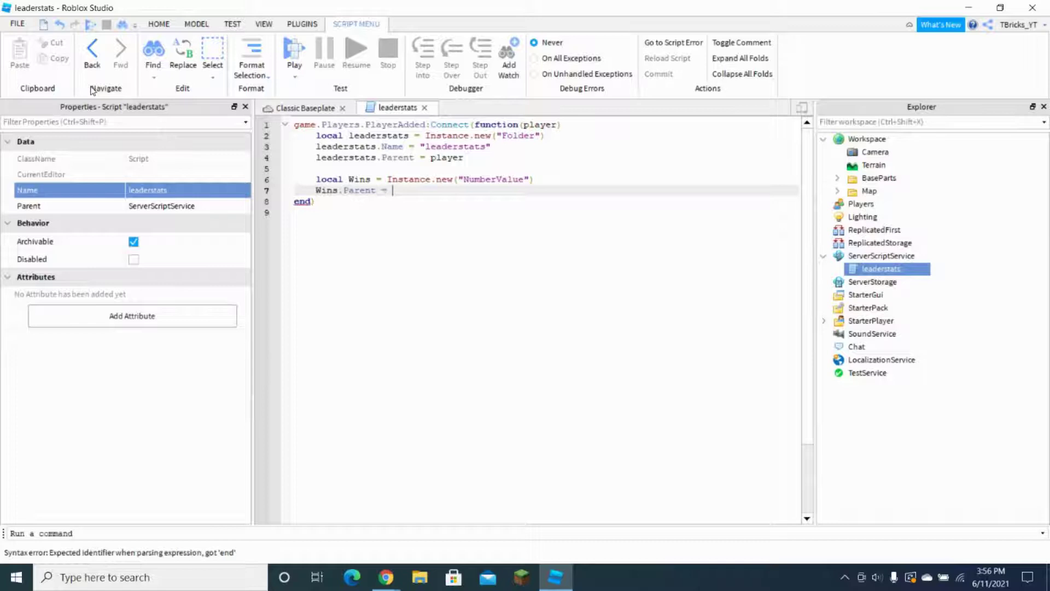
text(le)
key(Tab)
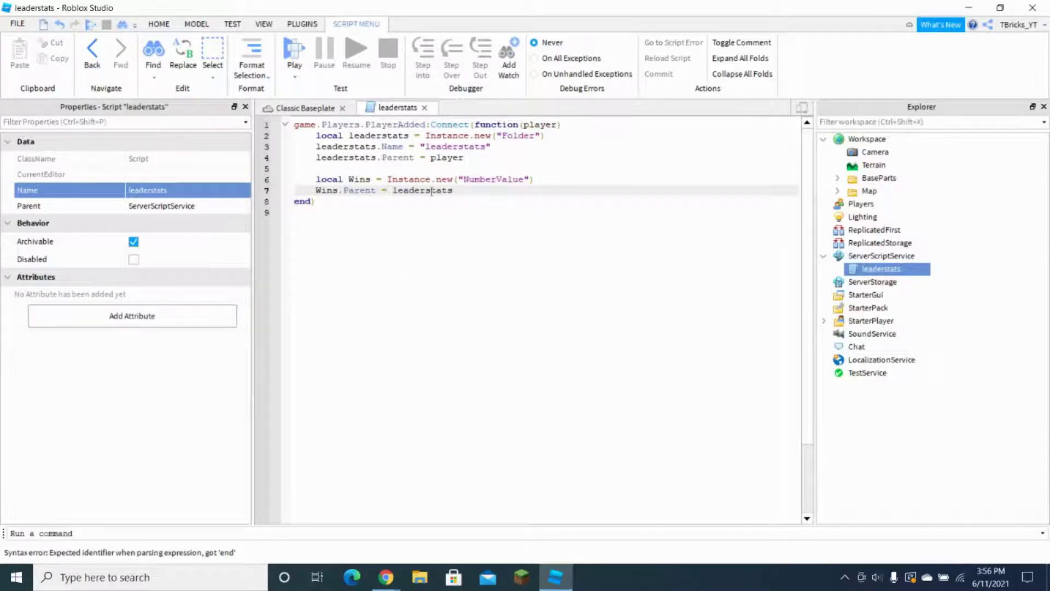
Step: Insert the line Wins.Name = "Wins" between the Wins declaration and its Parent line
click(537, 183)
key(Return)
text(Wi)
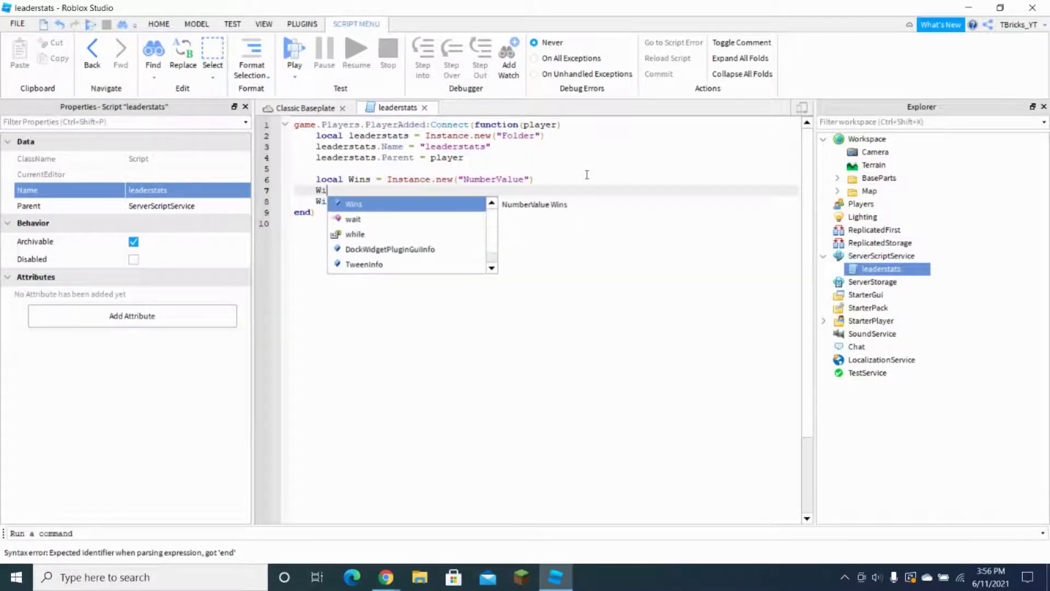
key(Tab)
text(.N)
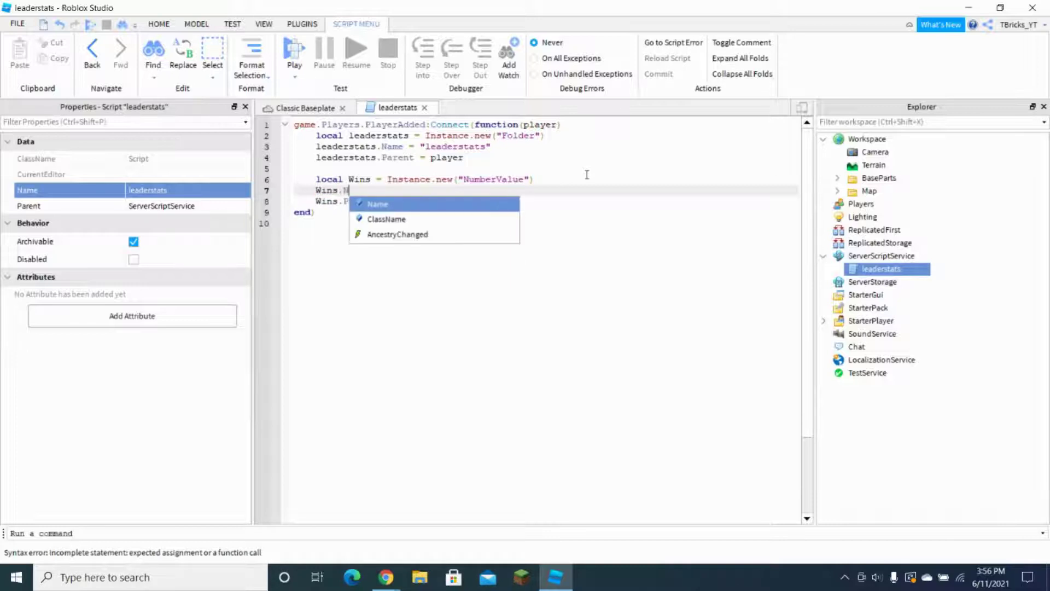
key(Tab)
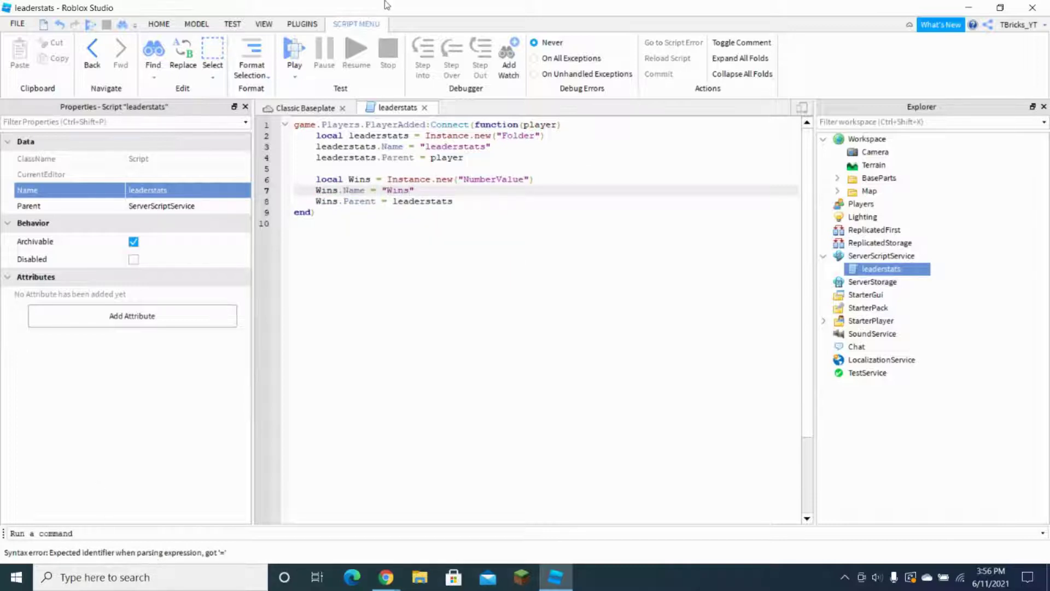
Step: Close the leaderstats script, collapse ServerScriptService and show the Chat service's properties
click(429, 107)
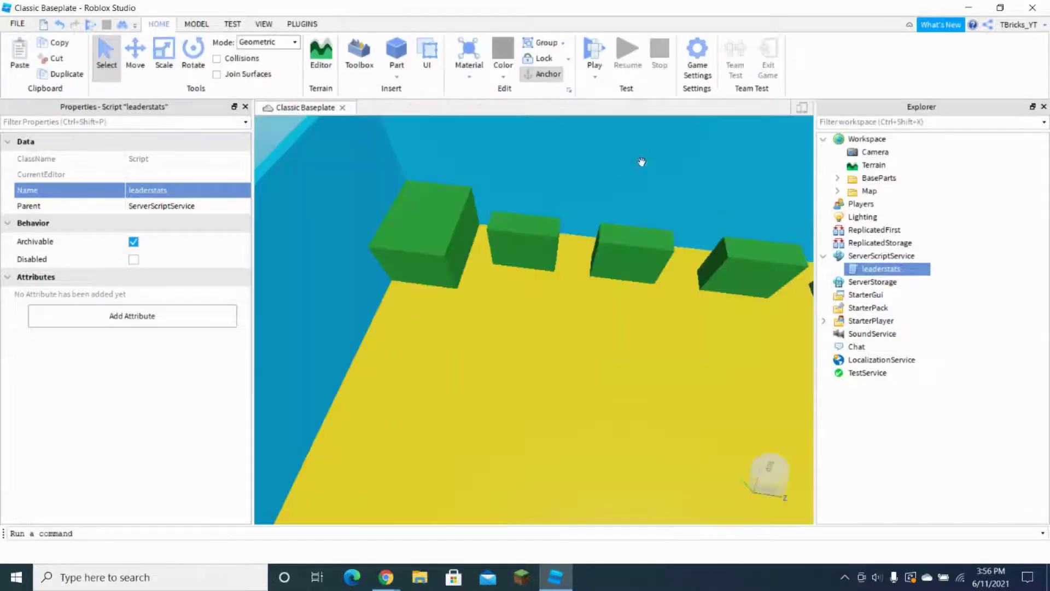
click(824, 256)
right_drag(695, 234, 697, 232)
scroll(697, 232, down, 5)
click(854, 330)
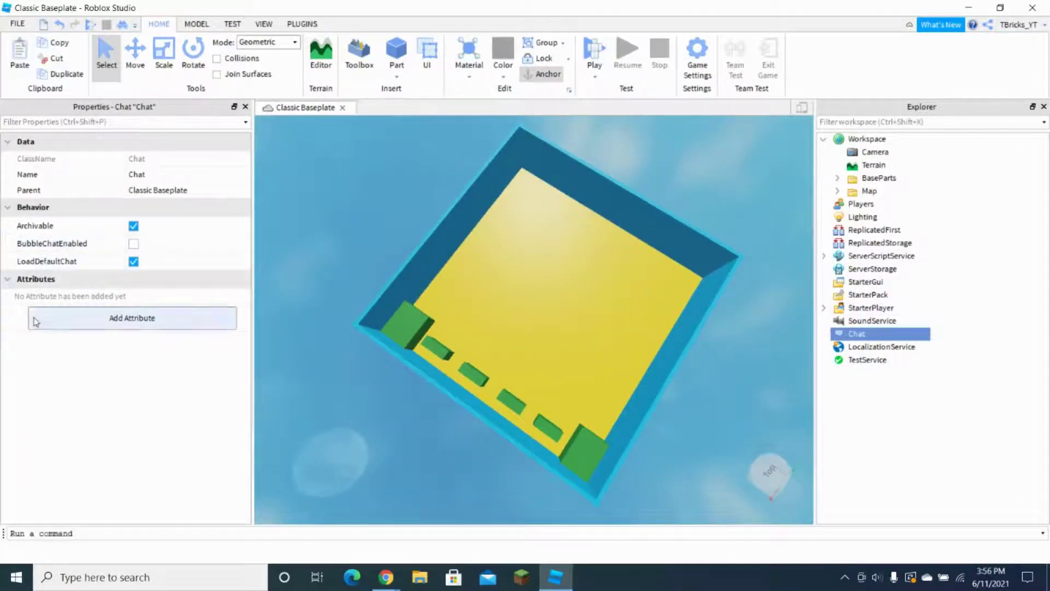
Step: Enable BubbleChatEnabled for the Chat service and clear the selection
click(133, 243)
click(312, 217)
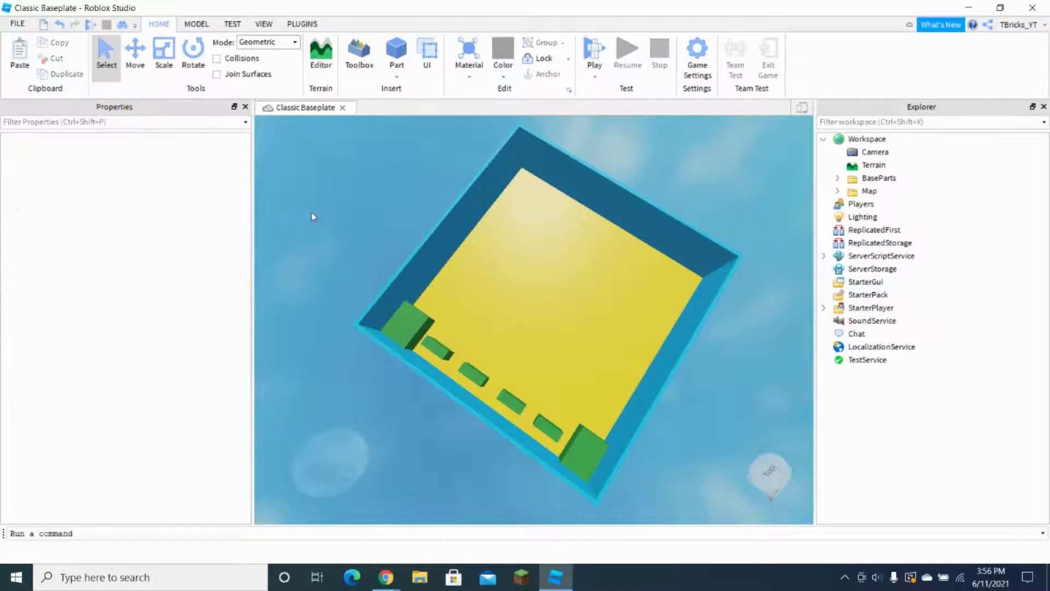
Step: Insert a new part and place it near the walled corner on top of the large green end platform
scroll(571, 207, down, 10)
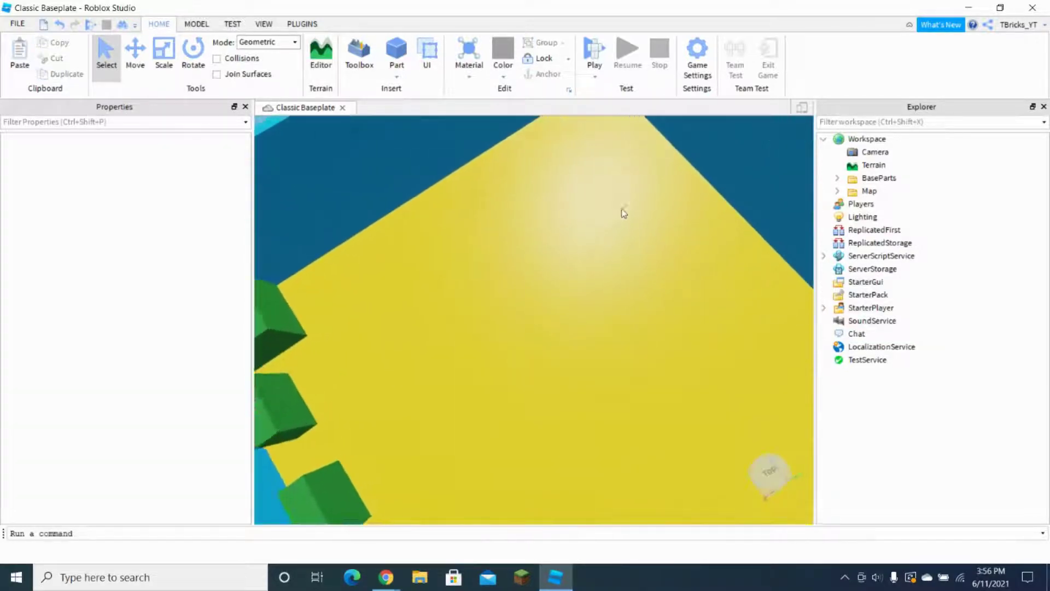
right_drag(625, 203, 627, 207)
scroll(629, 315, down, 10)
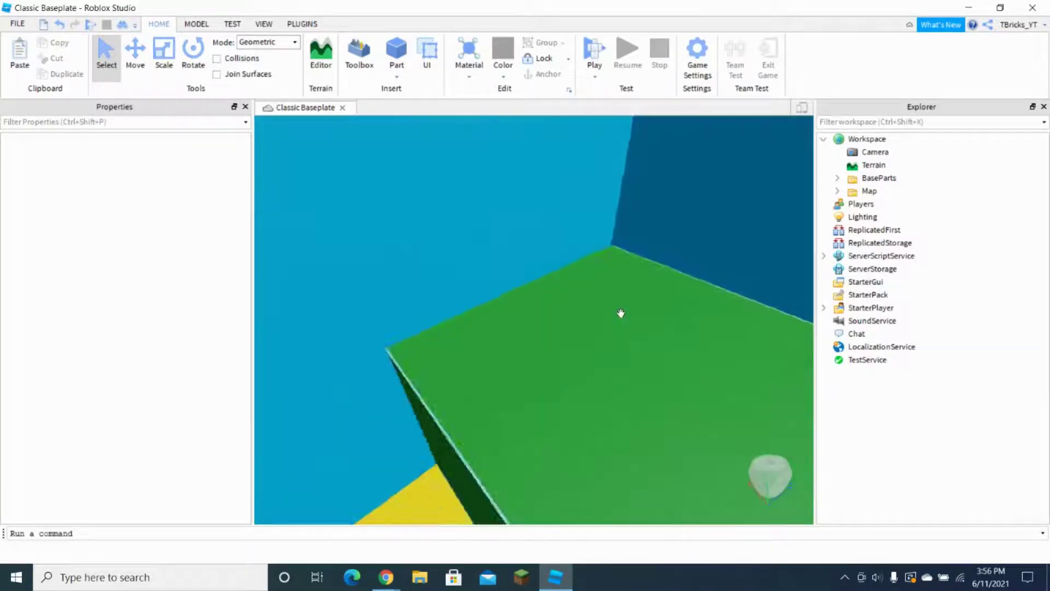
click(396, 52)
drag(535, 317, 541, 266)
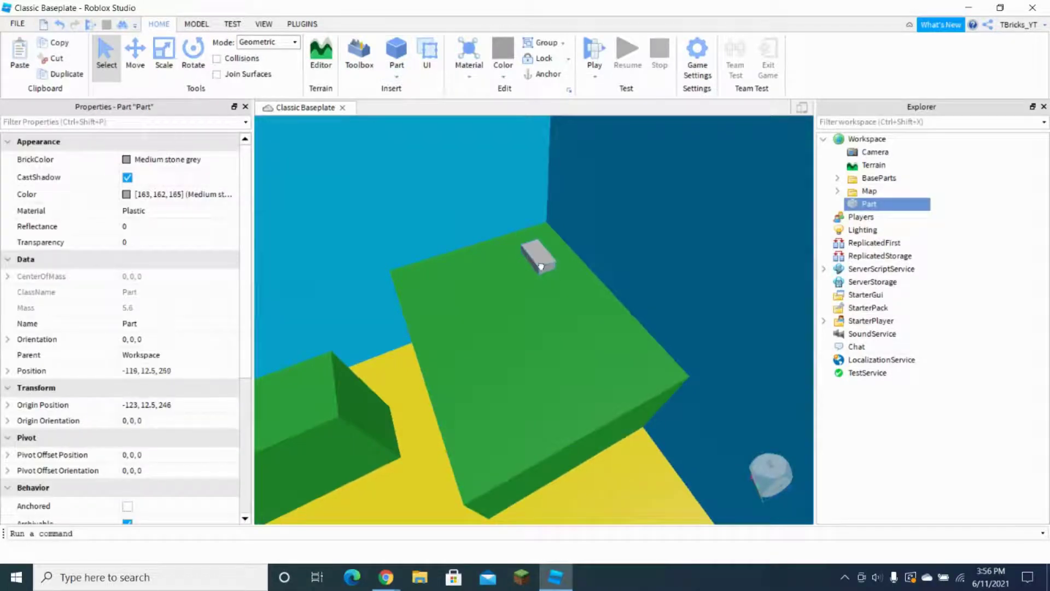
Step: Scale the new part into a thin, tall upright slab standing on the green platform
click(163, 55)
mouse_move(529, 271)
mouse_down()
mouse_move(548, 290)
mouse_move(541, 283)
mouse_up()
key(a)
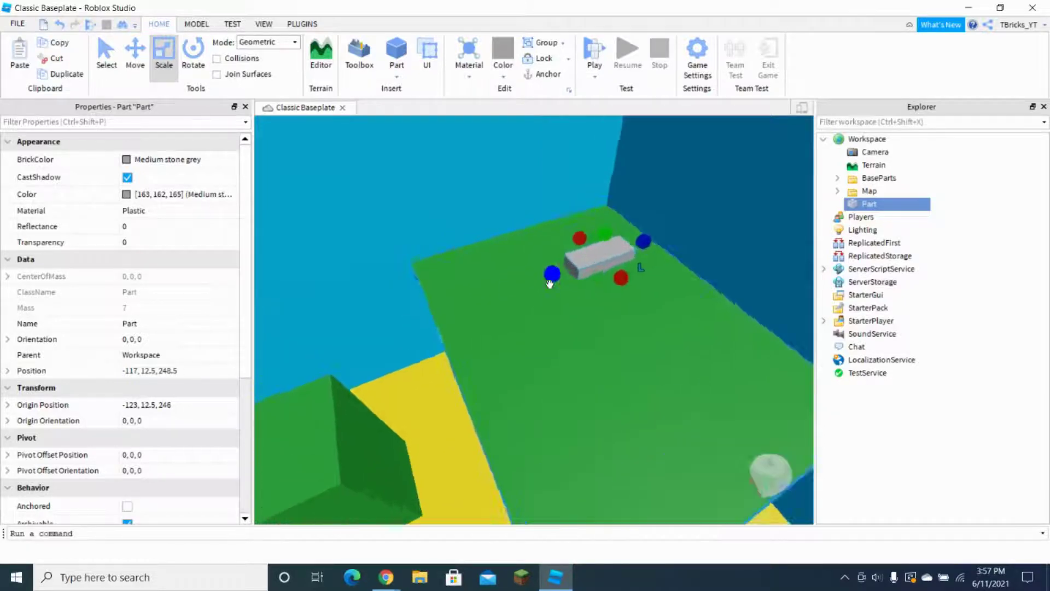
right_drag(551, 284, 564, 287)
drag(566, 293, 558, 293)
key(s)
right_drag(574, 299, 540, 293)
key(d)
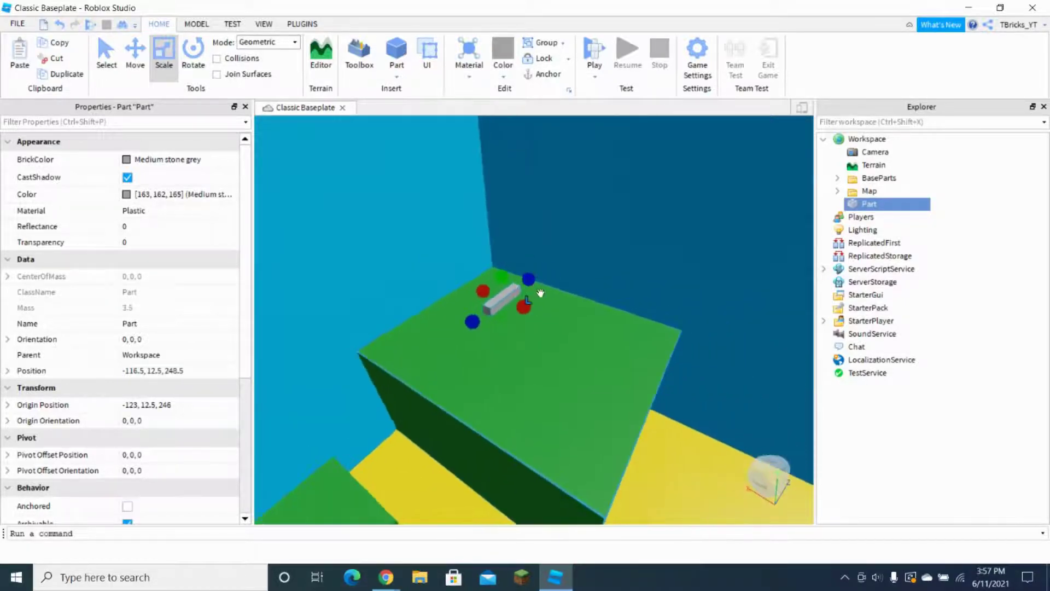
drag(509, 275, 494, 192)
Step: Generate a Dummy character with the rig builder and stand it beside the slab as a size reference
click(264, 24)
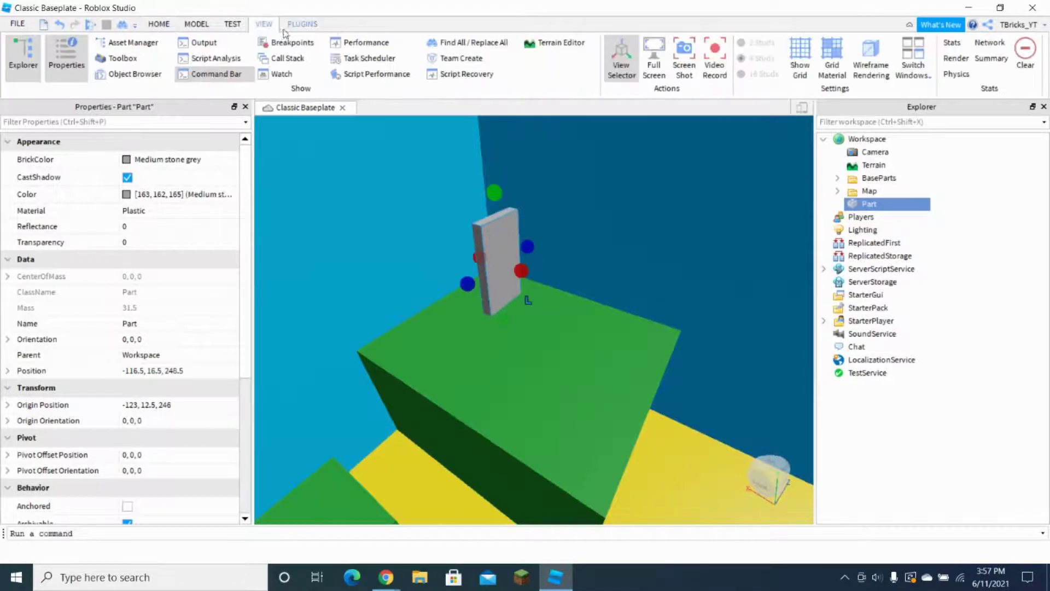
click(234, 24)
click(302, 24)
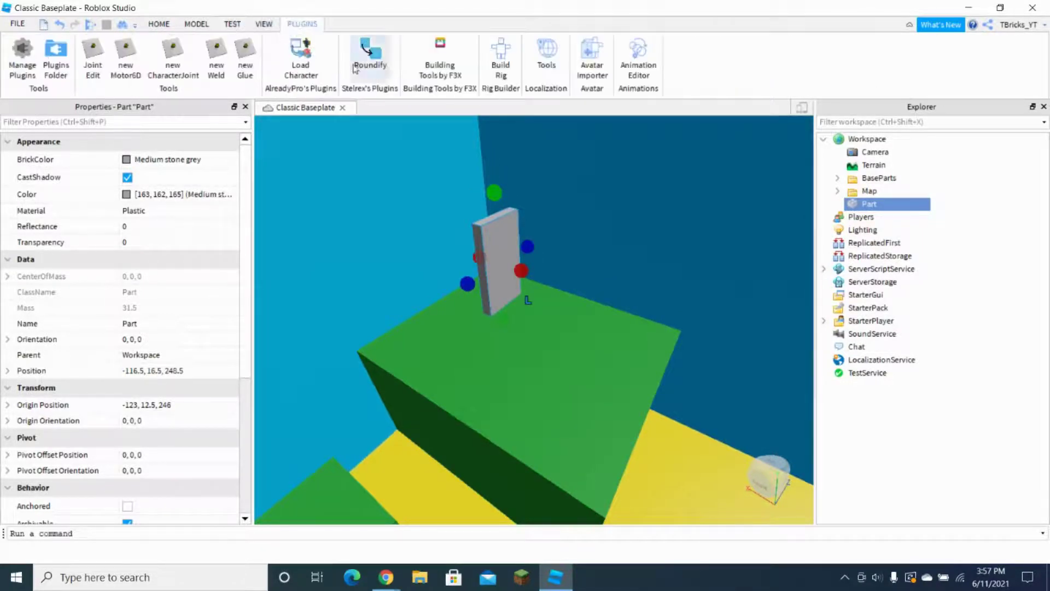
click(487, 63)
click(547, 279)
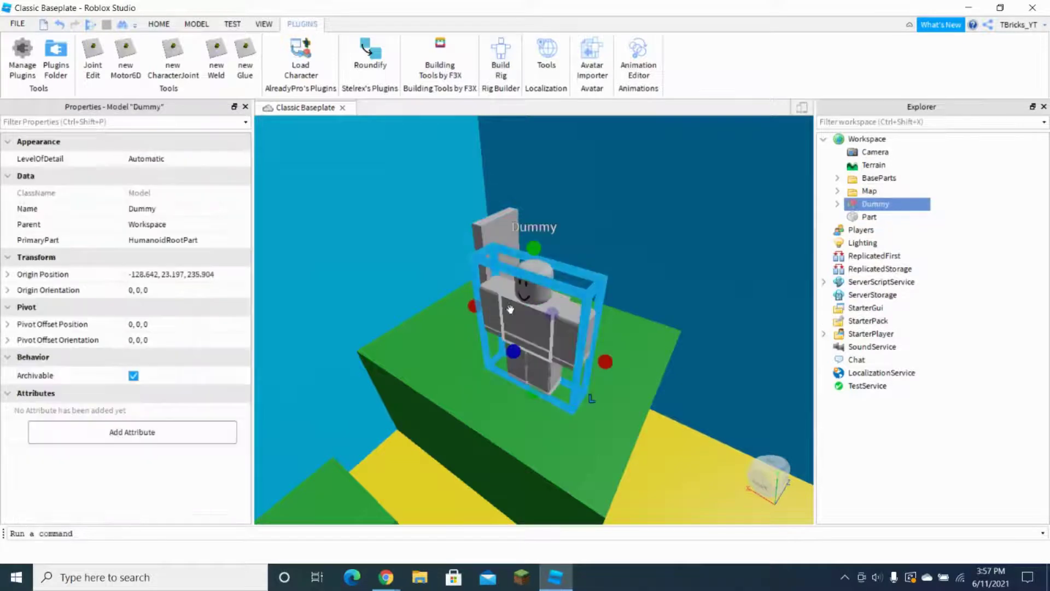
key(f)
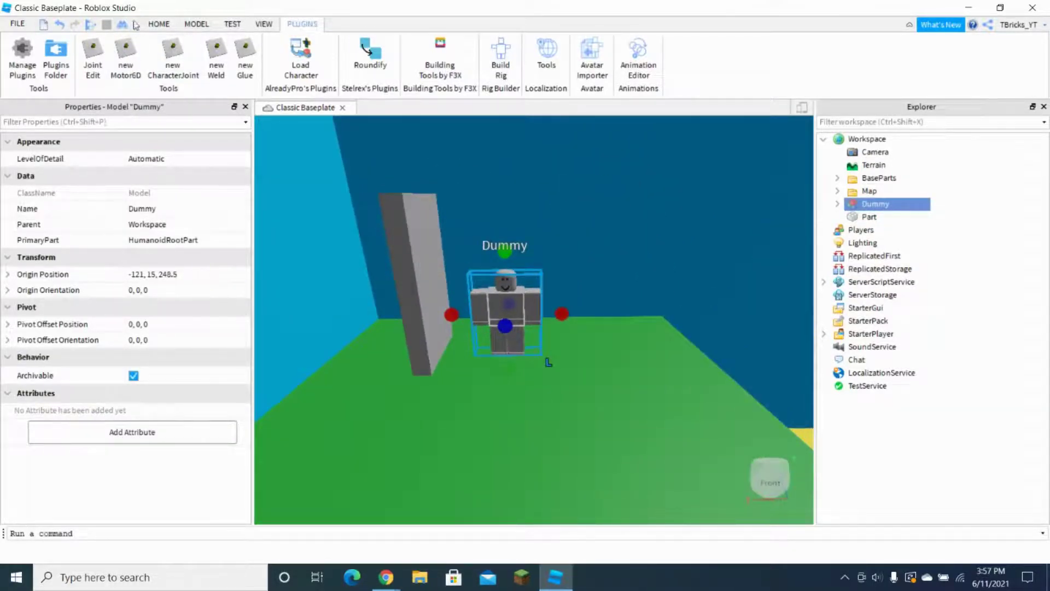
Step: Duplicate the grey slab and move the copy to the Dummy's other side, at X position -123.5
click(158, 24)
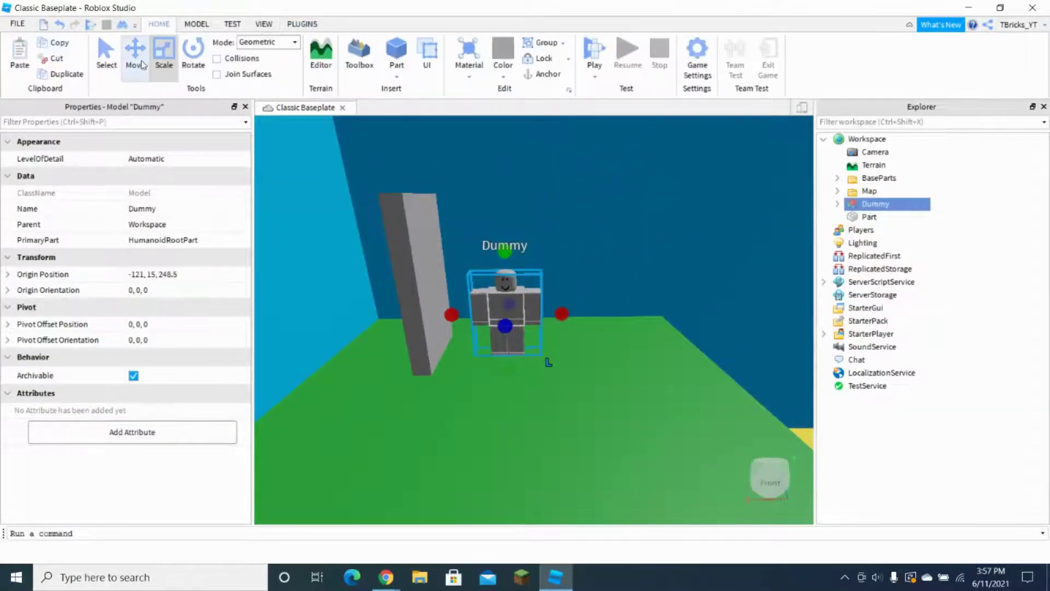
click(135, 57)
click(377, 230)
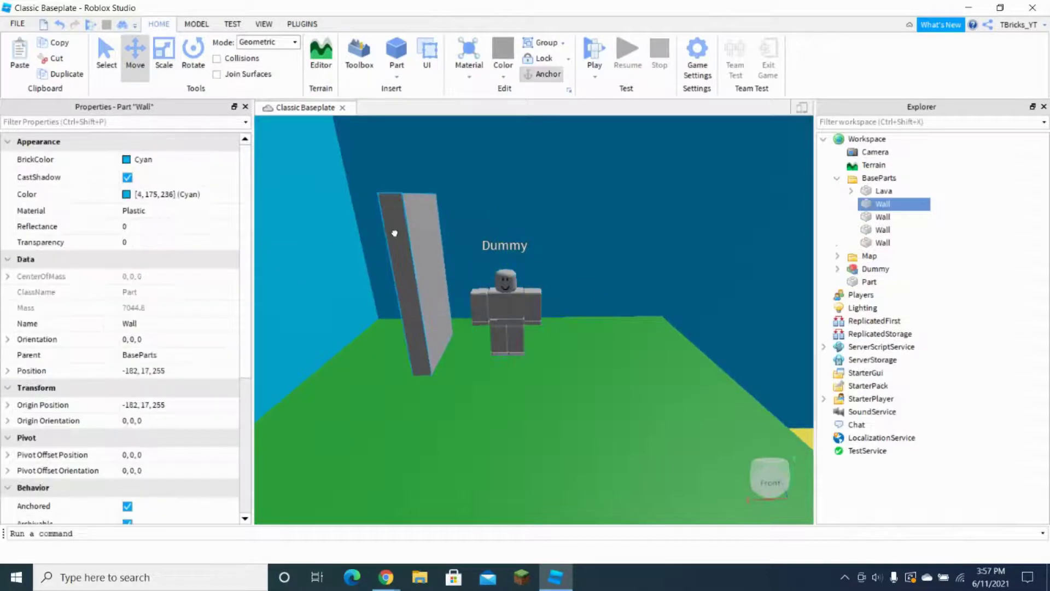
click(394, 233)
click(64, 79)
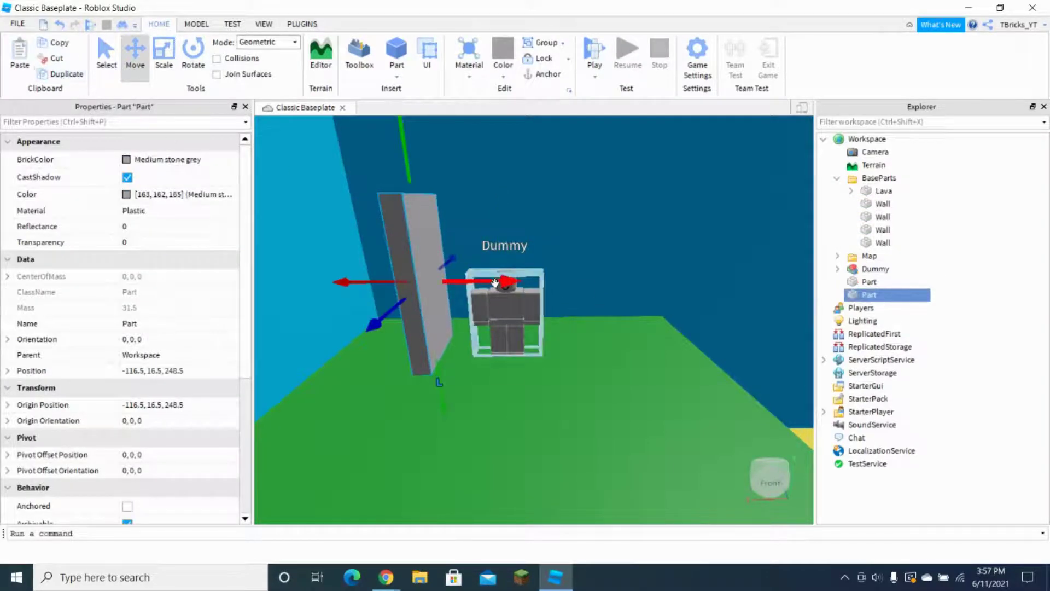
drag(495, 283, 611, 287)
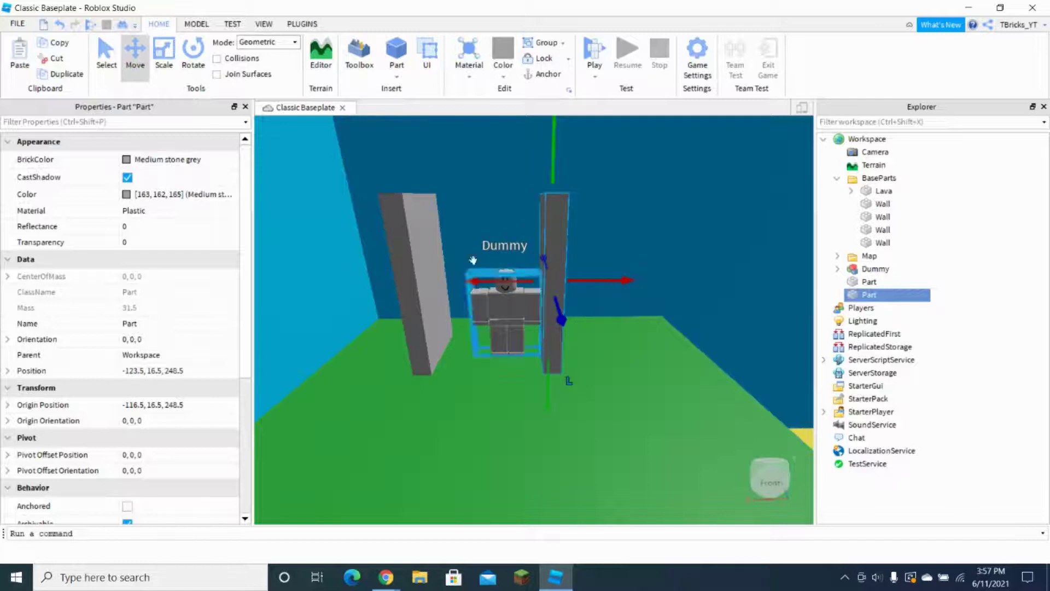
Step: Select both upright slabs and set their BrickColor to Smoky grey
ctrl+click(876, 283)
click(147, 159)
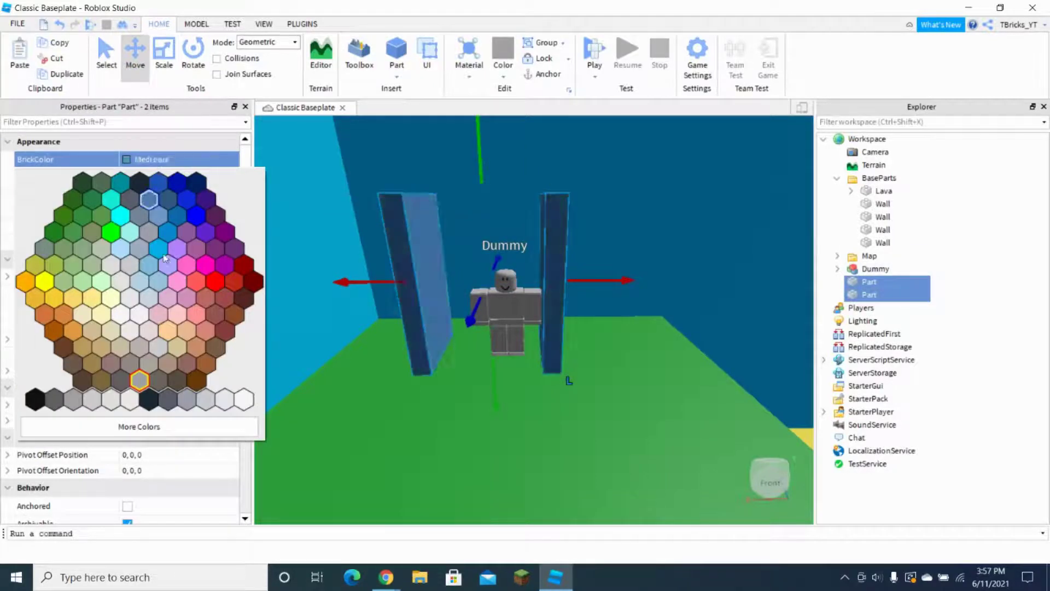
click(176, 400)
right_drag(495, 296, 495, 298)
scroll(495, 298, down, 3)
click(112, 161)
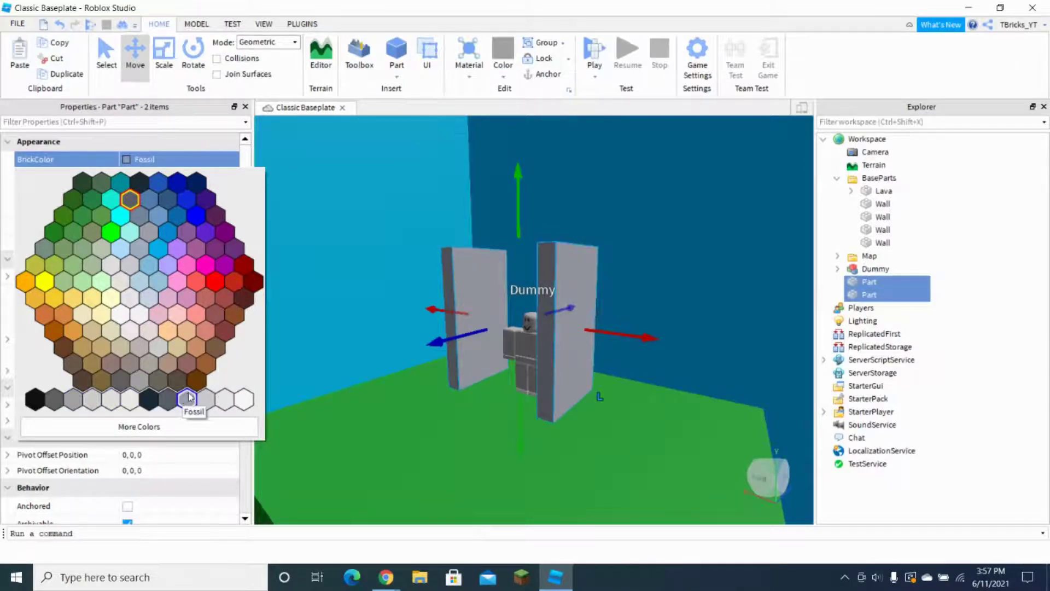
click(174, 401)
Step: Duplicate one pillar and scale the copy into a lintel spanning the gap between the pillar tops
right_drag(564, 321, 565, 322)
key(w)
key(s)
click(574, 359)
click(556, 426)
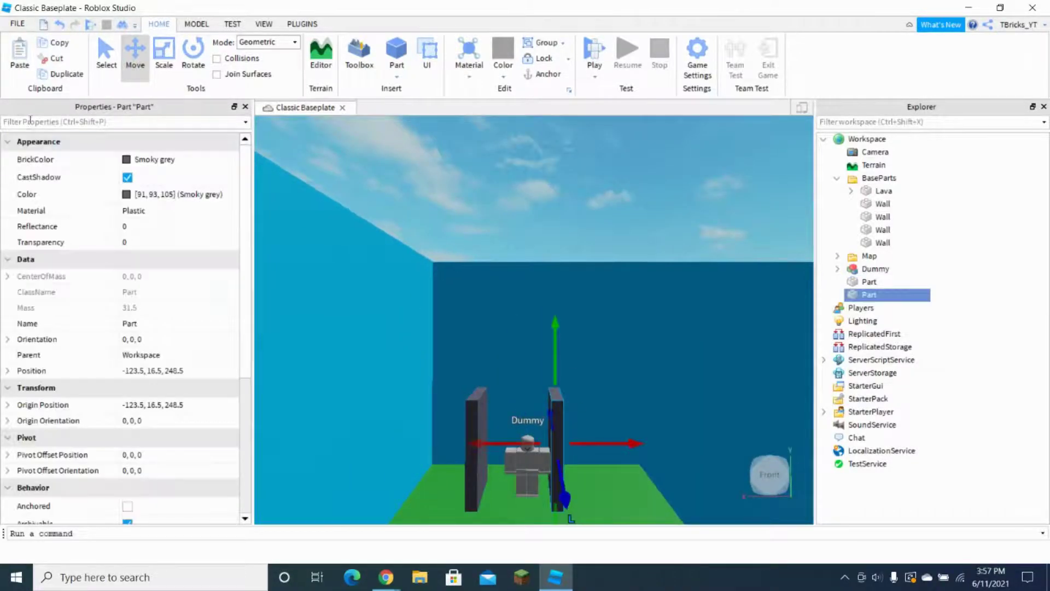
key(ctrl+d)
key(ctrl+3)
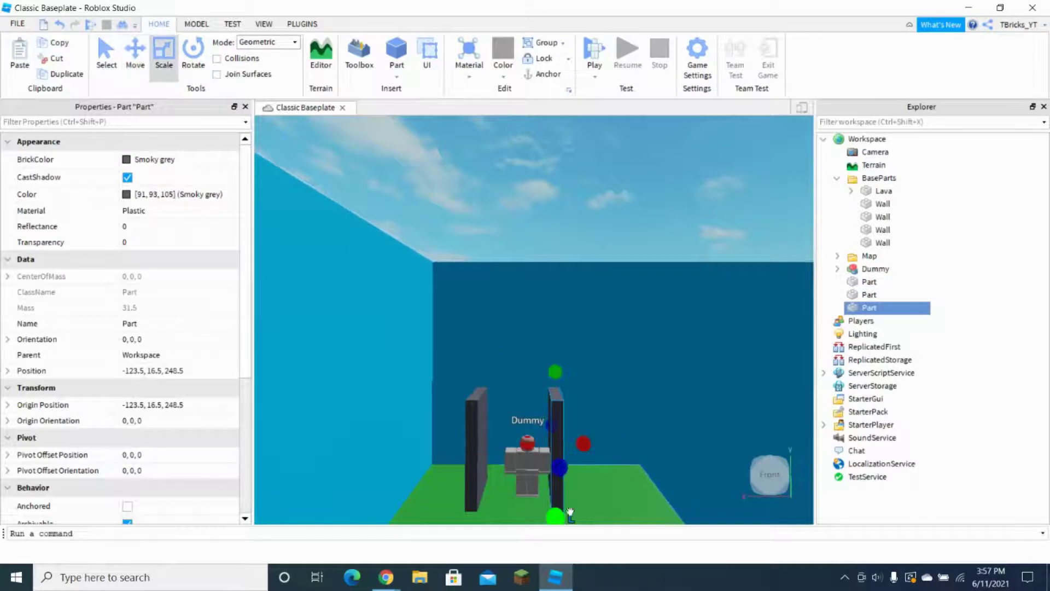
drag(571, 513, 540, 421)
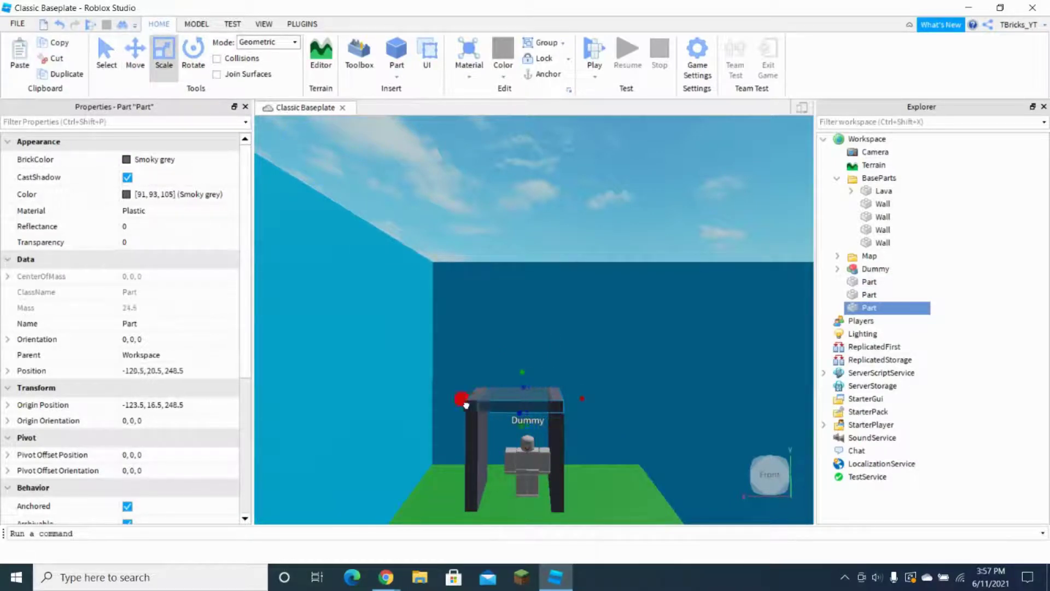
drag(466, 406, 467, 405)
drag(579, 401, 568, 403)
Step: Reduce the depth of the lintel and both pillars so the door frame's faces line up
key(d)
right_drag(600, 426, 601, 425)
key(s)
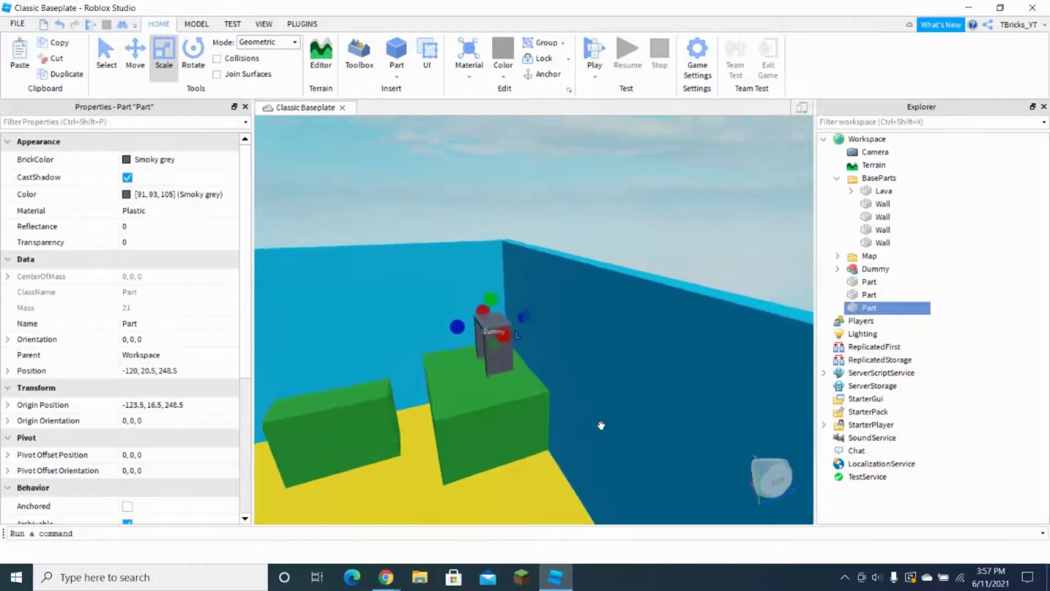
key(w)
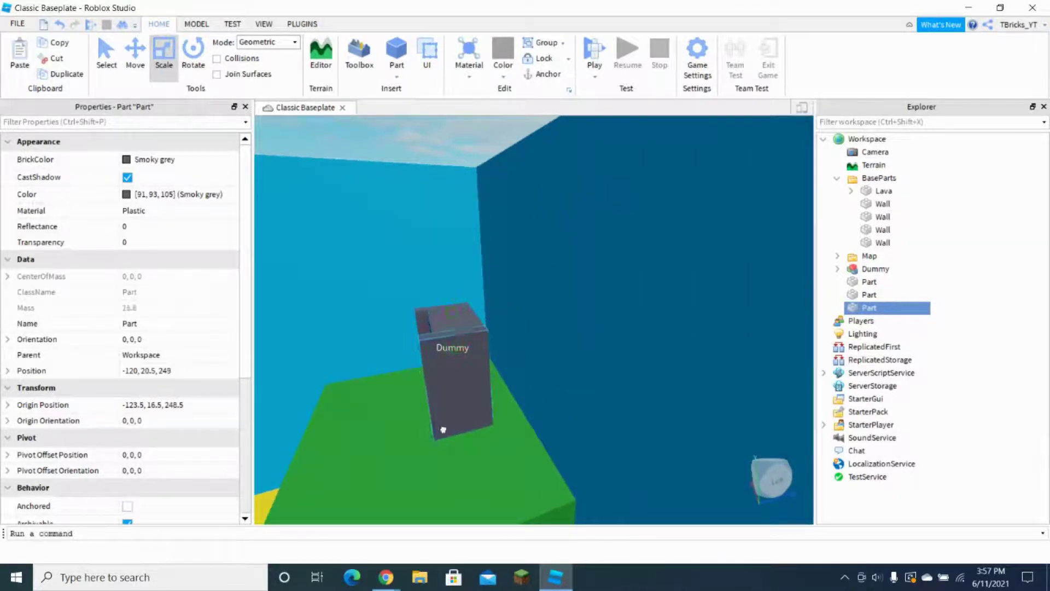
click(443, 429)
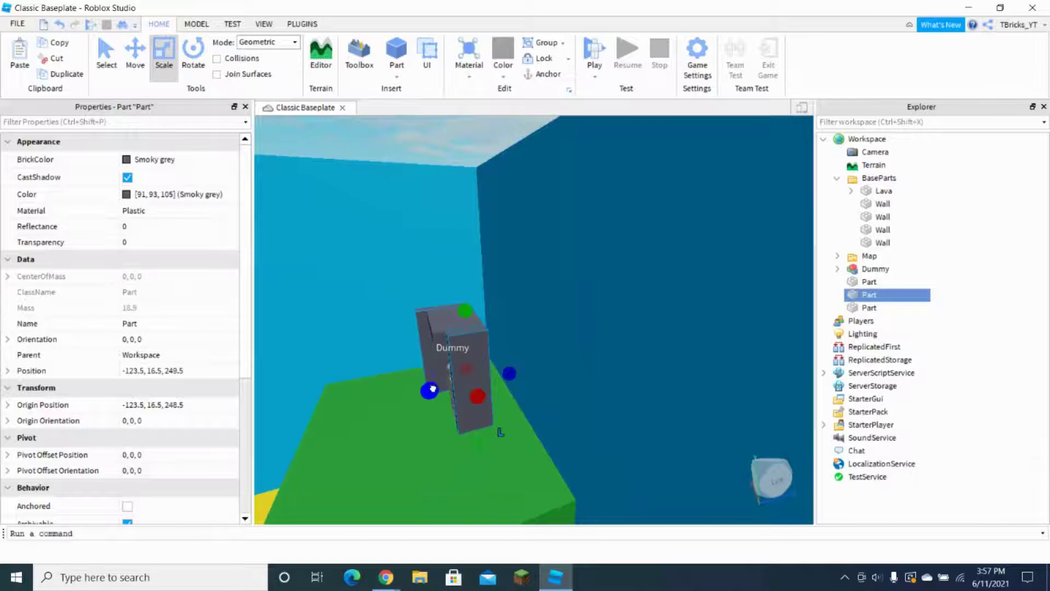
drag(432, 389, 419, 364)
click(425, 343)
Step: Delete the Dummy model standing in the door frame
key(a)
right_drag(629, 350, 798, 290)
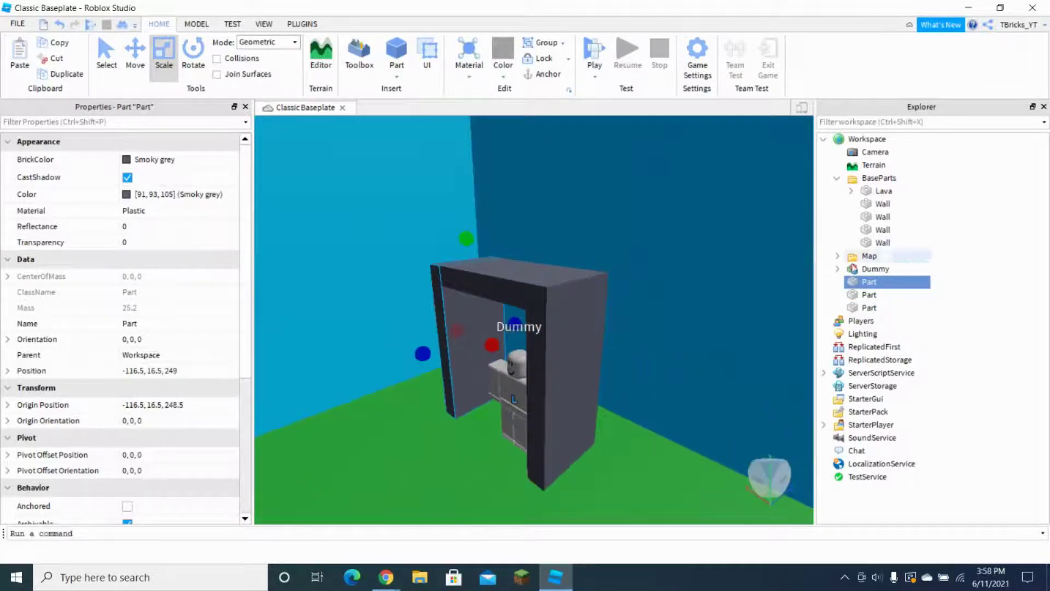
click(897, 268)
key(Delete)
Step: Duplicate a frame pillar, move the copy inward to X position -122.5 and lower its top to beneath the lintel
click(531, 345)
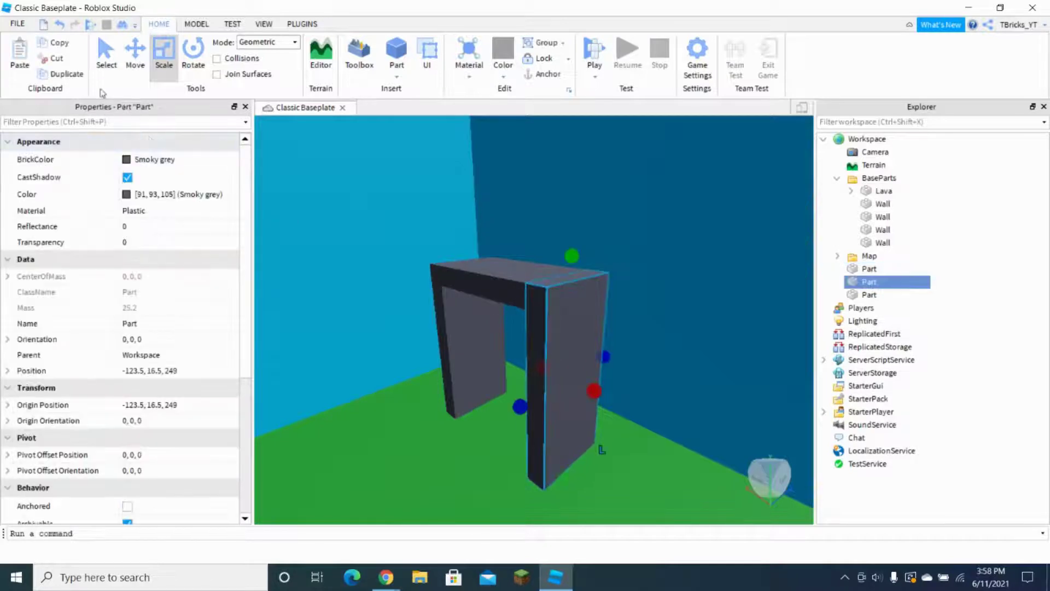
click(66, 74)
click(135, 55)
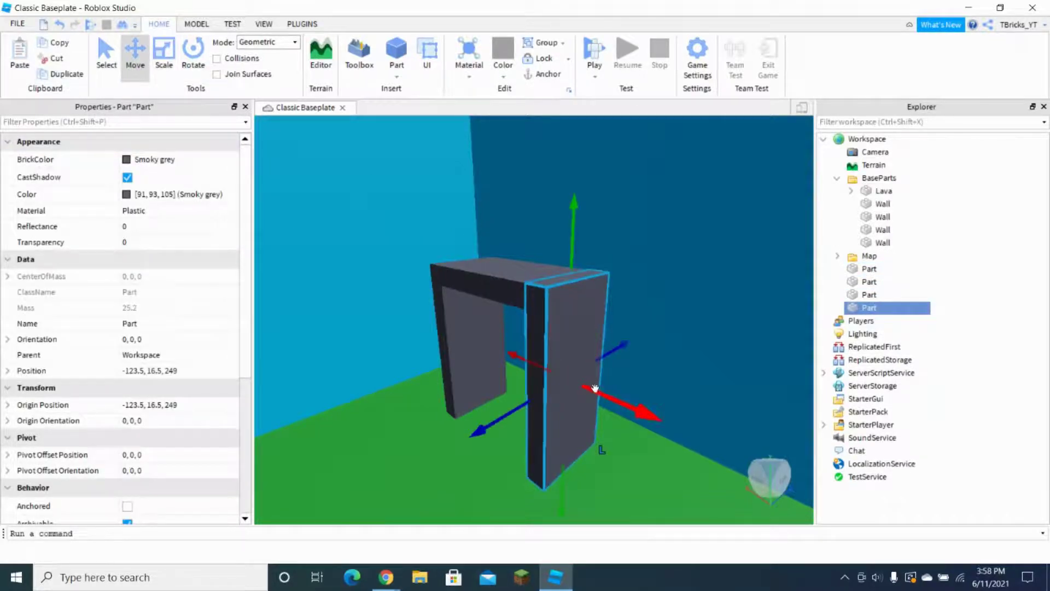
drag(595, 389, 572, 386)
key(ctrl+3)
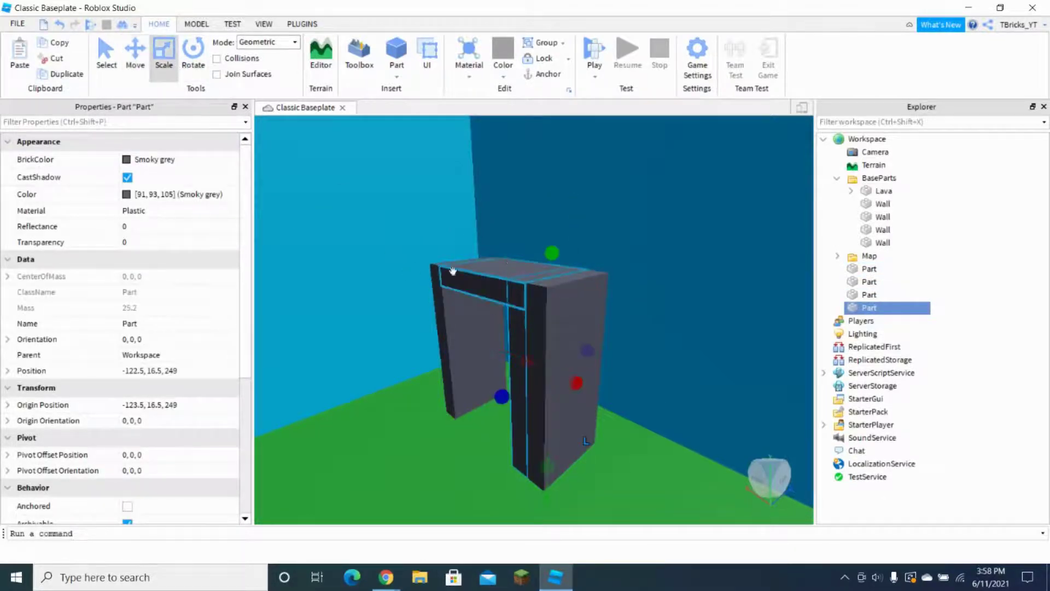
drag(536, 259, 518, 369)
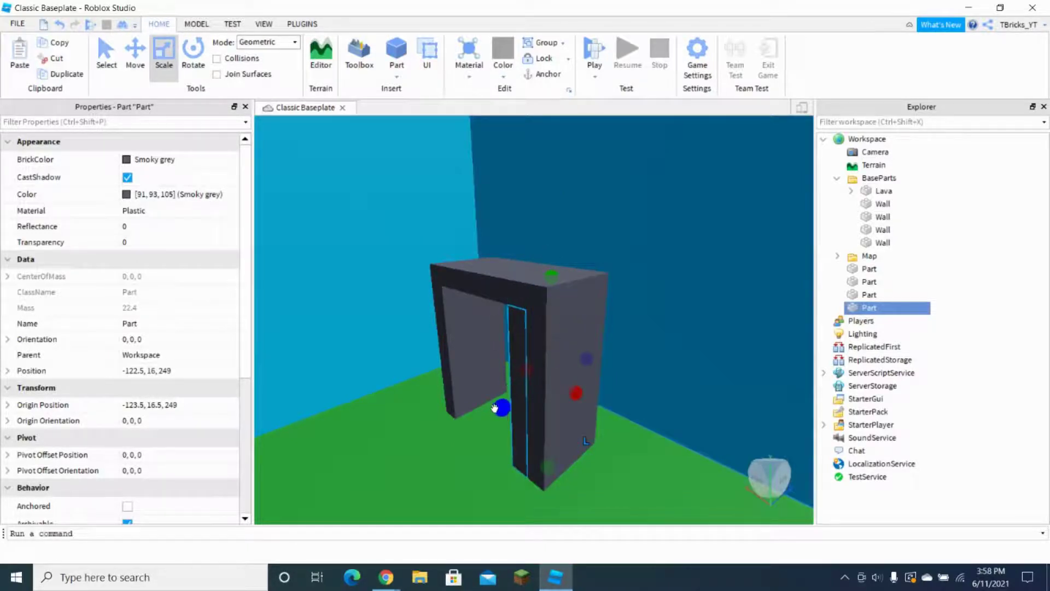
Step: Reduce the inner copy's depth and stretch it across to the opposite pillar as a panel filling the doorway
drag(498, 407, 503, 407)
key(a)
right_drag(505, 395, 504, 394)
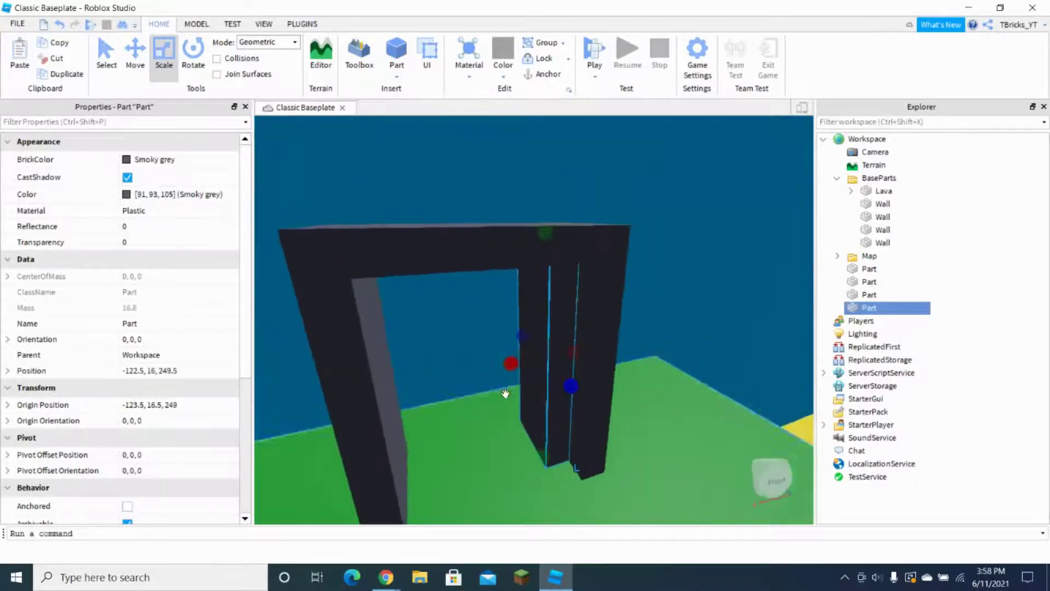
drag(511, 366, 378, 364)
right_drag(427, 345, 429, 345)
key(d)
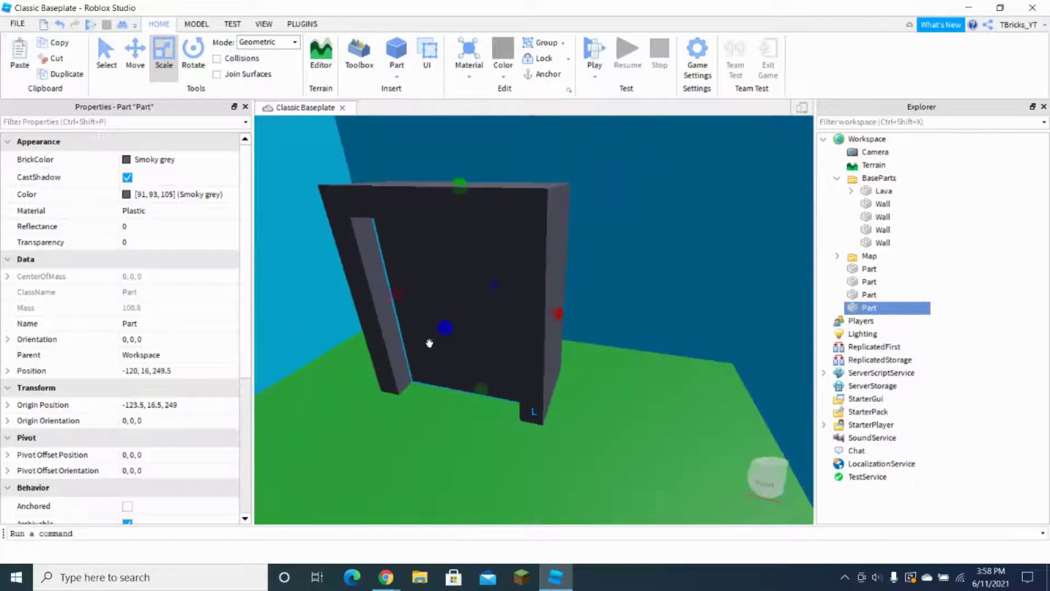
Step: Set the doorway panel's BrickColor to Cool yellow and its Material to Neon
click(135, 159)
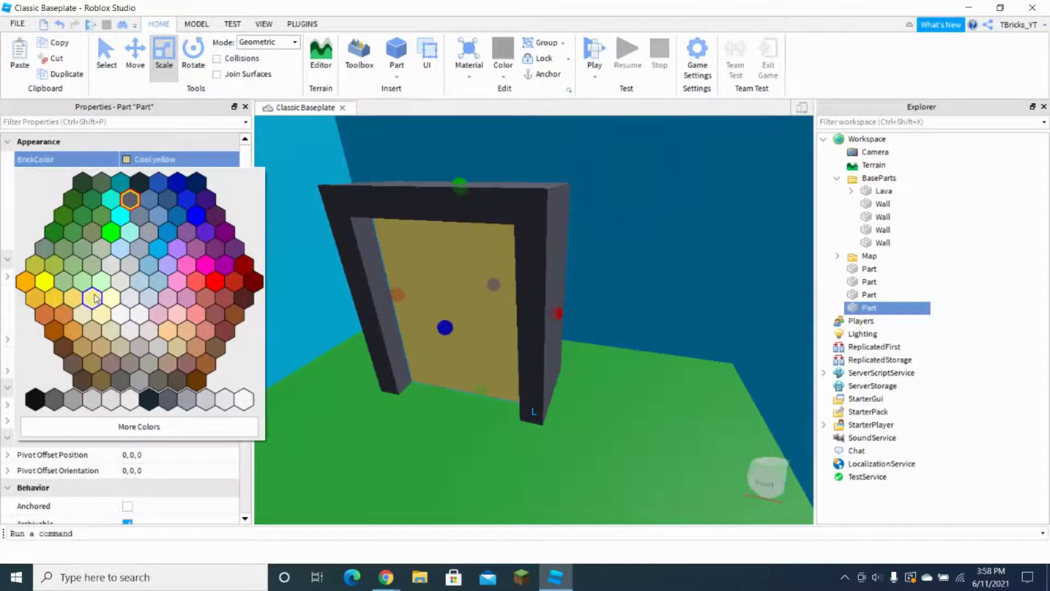
click(74, 299)
scroll(506, 307, up, 5)
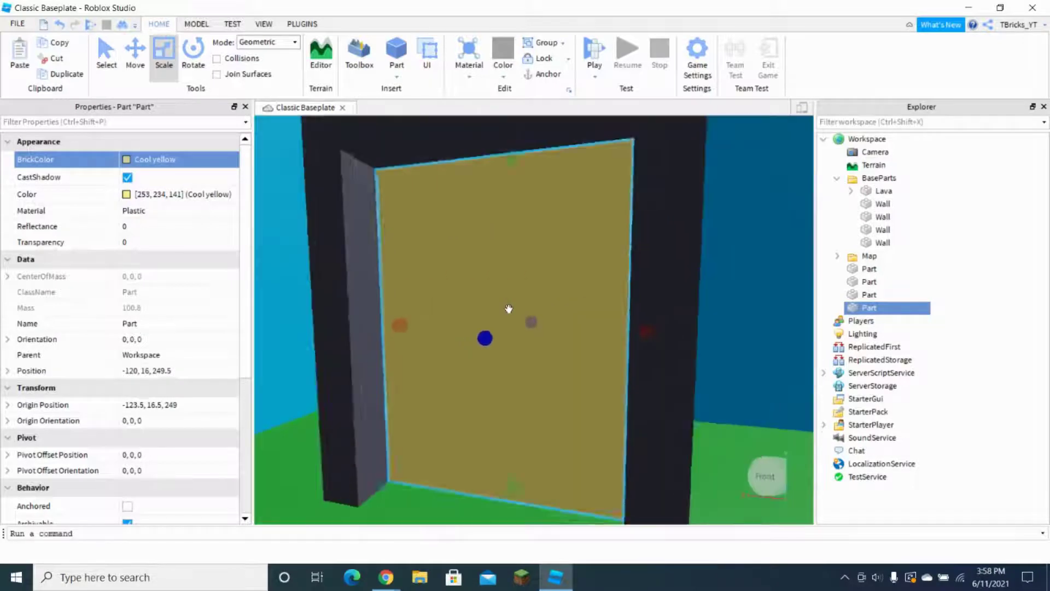
scroll(509, 309, down, 3)
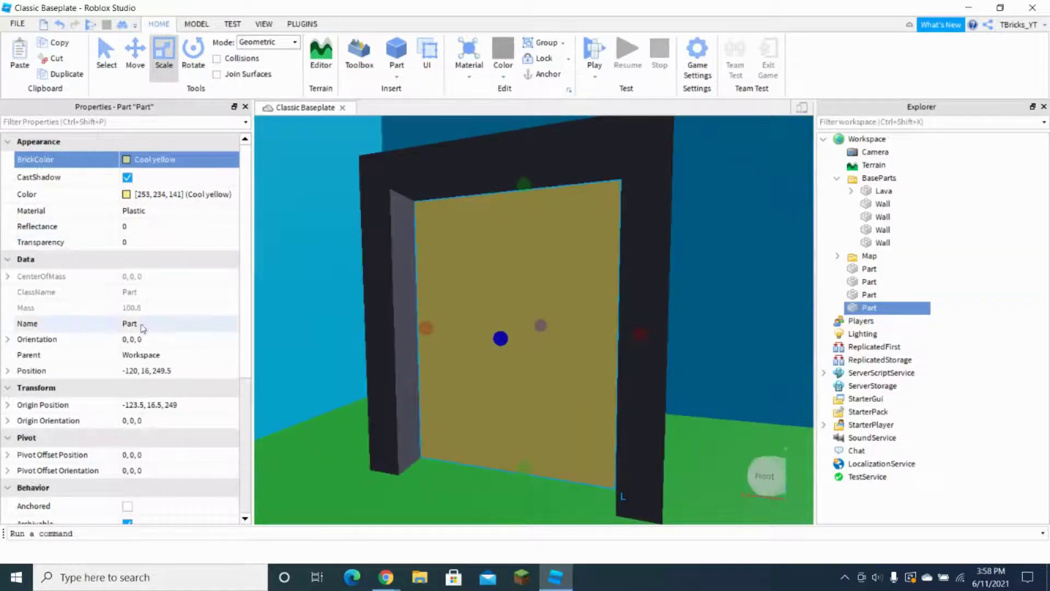
click(135, 211)
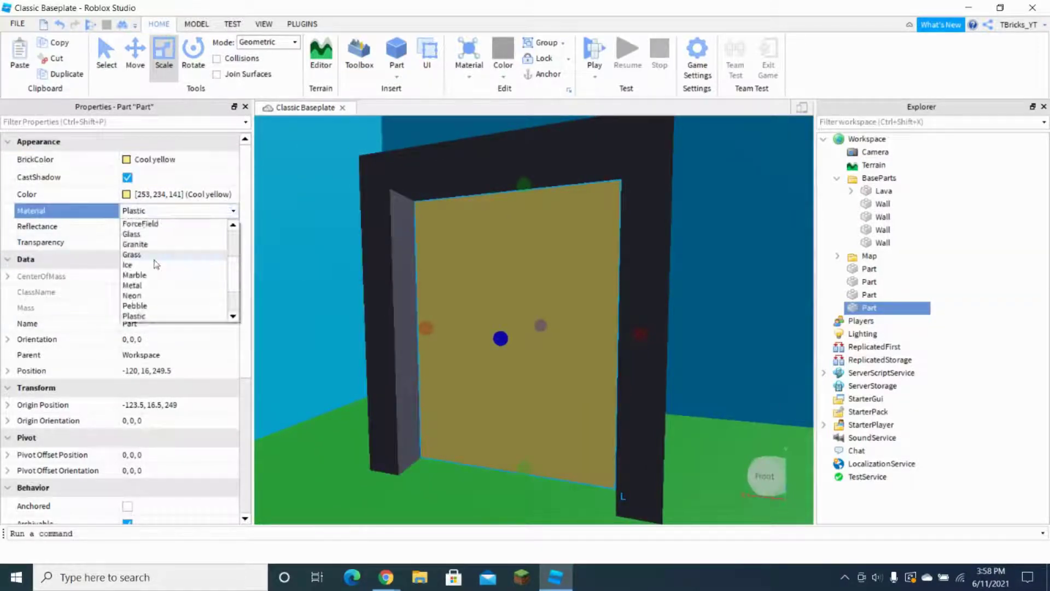
click(149, 296)
scroll(586, 301, down, 4)
right_drag(586, 301, 585, 301)
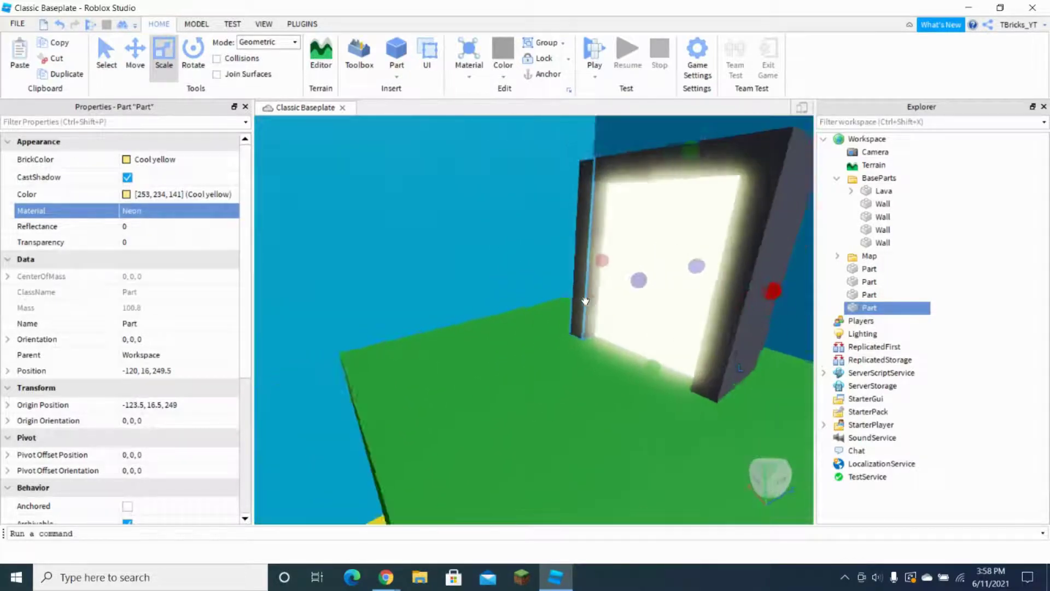
scroll(585, 301, down, 10)
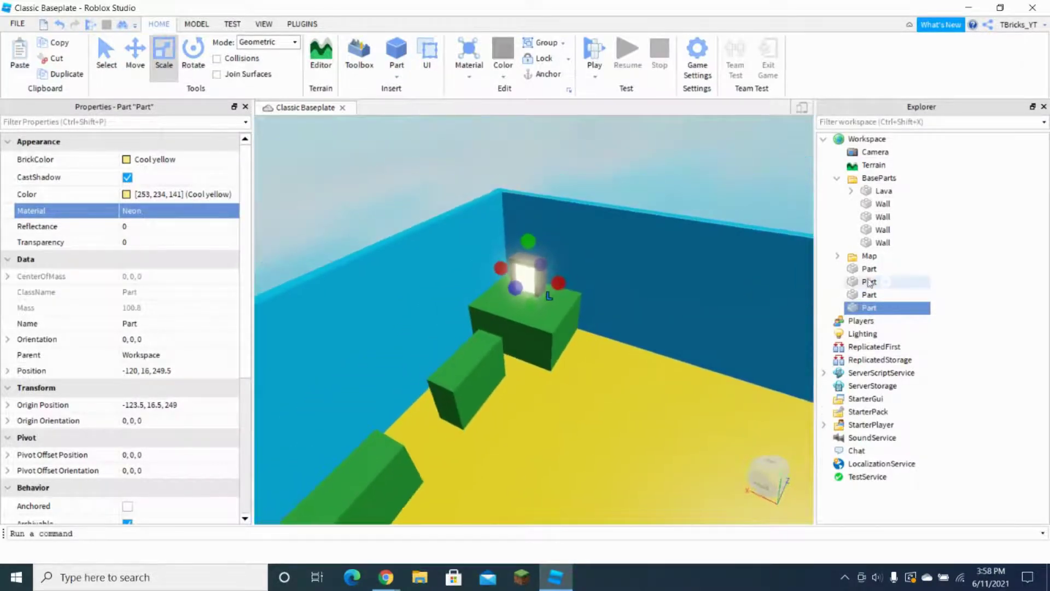
Step: Group the four door parts into a model and name it Teleporter
shift+click(869, 271)
right_click(869, 272)
click(882, 105)
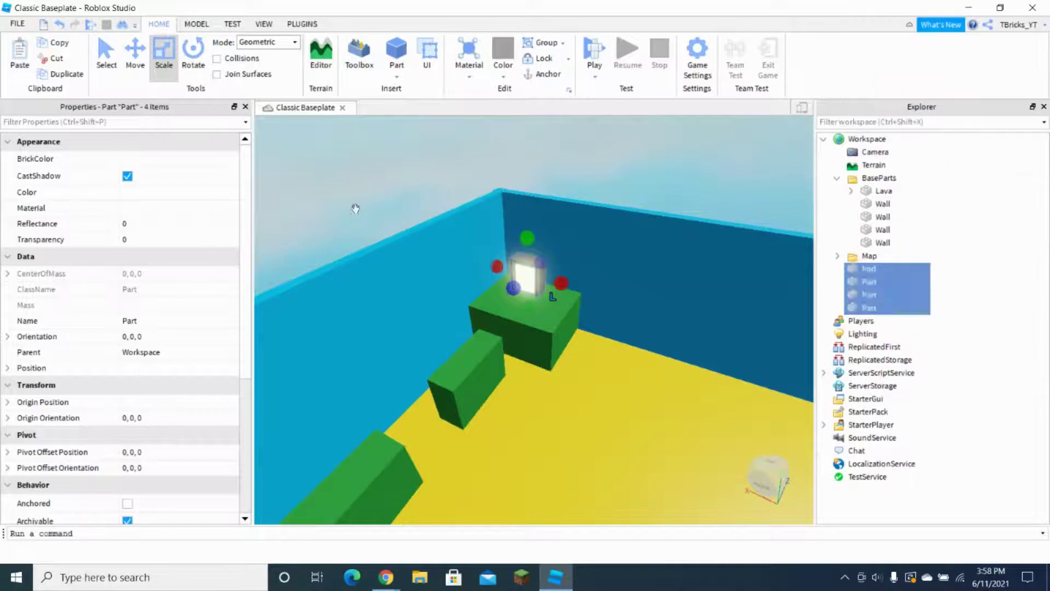
key(ctrl+g)
click(161, 212)
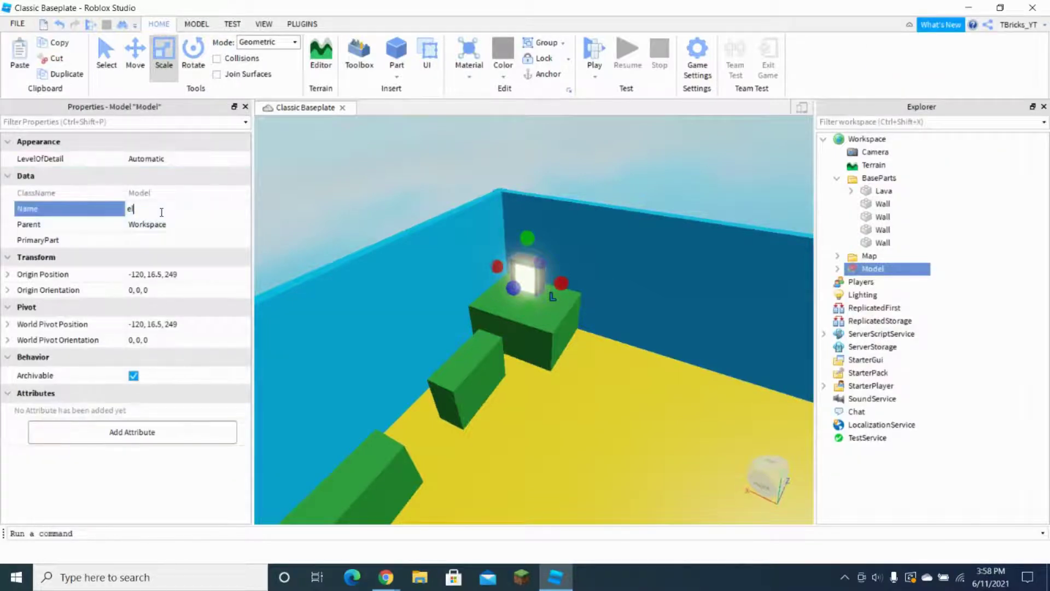
text(Teleporter)
click(441, 132)
Step: Look over the obby from the finish door along the row of green platforms and across the lava floor
click(875, 269)
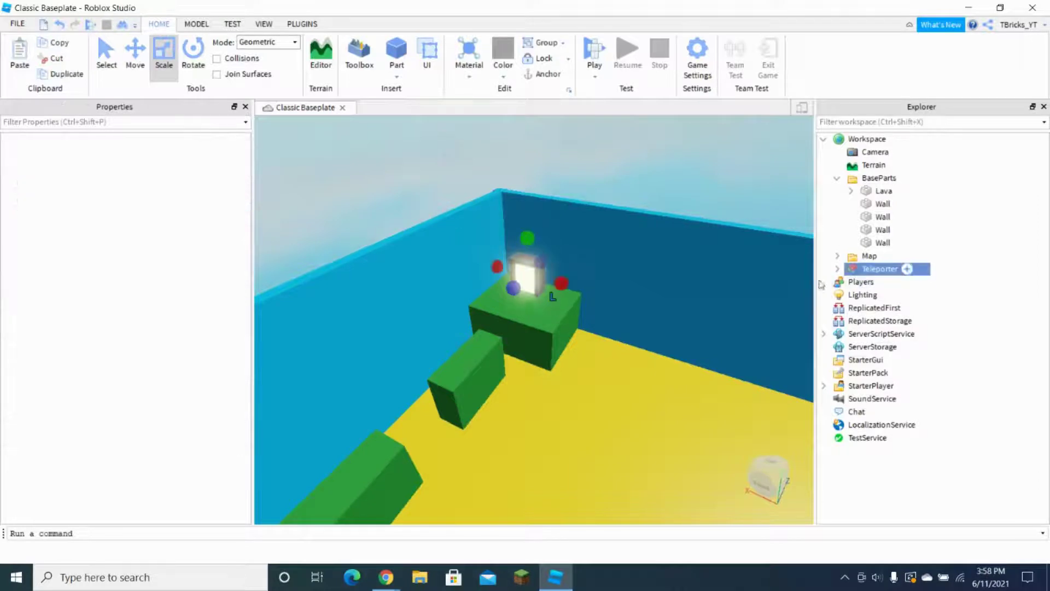
key(ctrl+2)
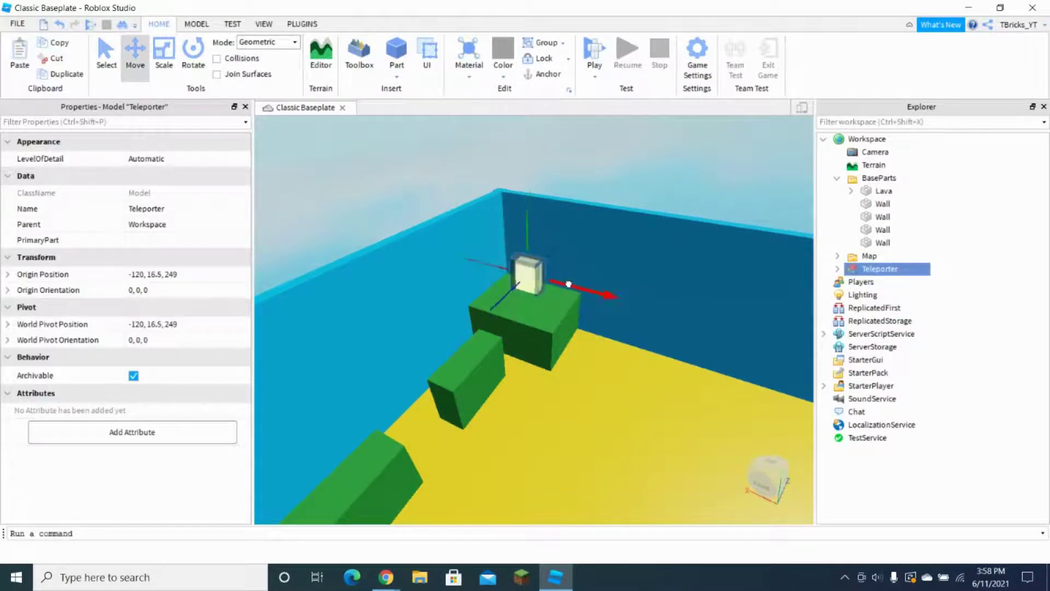
click(628, 152)
key(w)
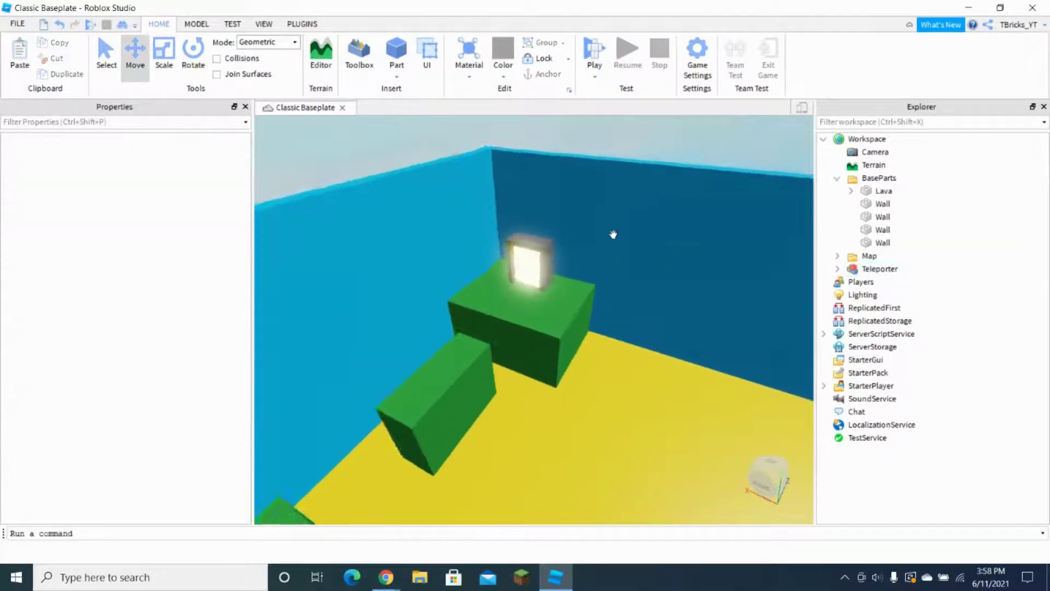
right_drag(626, 235, 586, 235)
key(w)
key(s)
key(d)
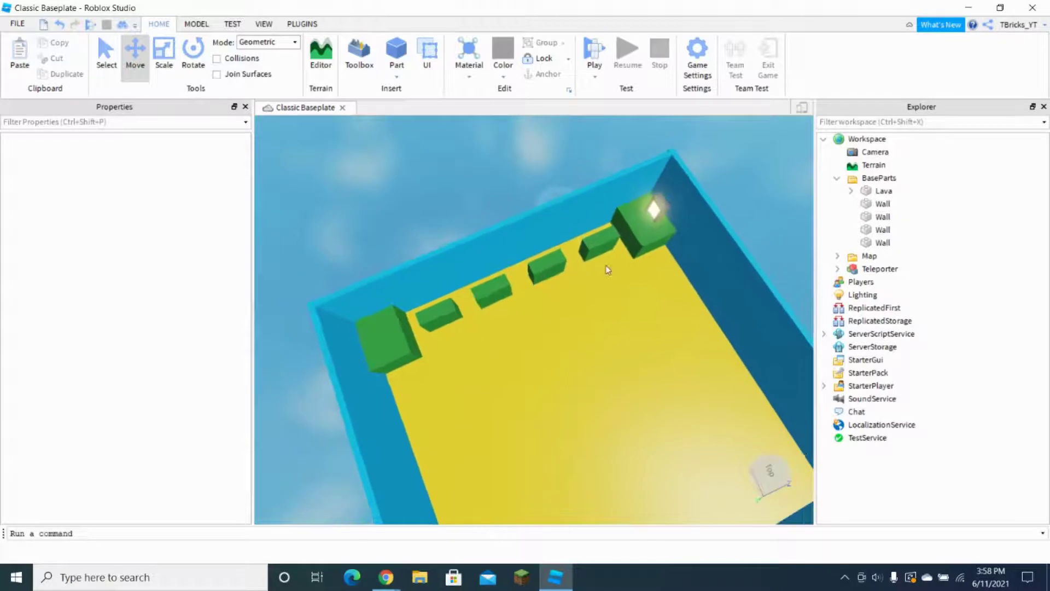
key(w)
click(837, 177)
scroll(689, 191, up, 5)
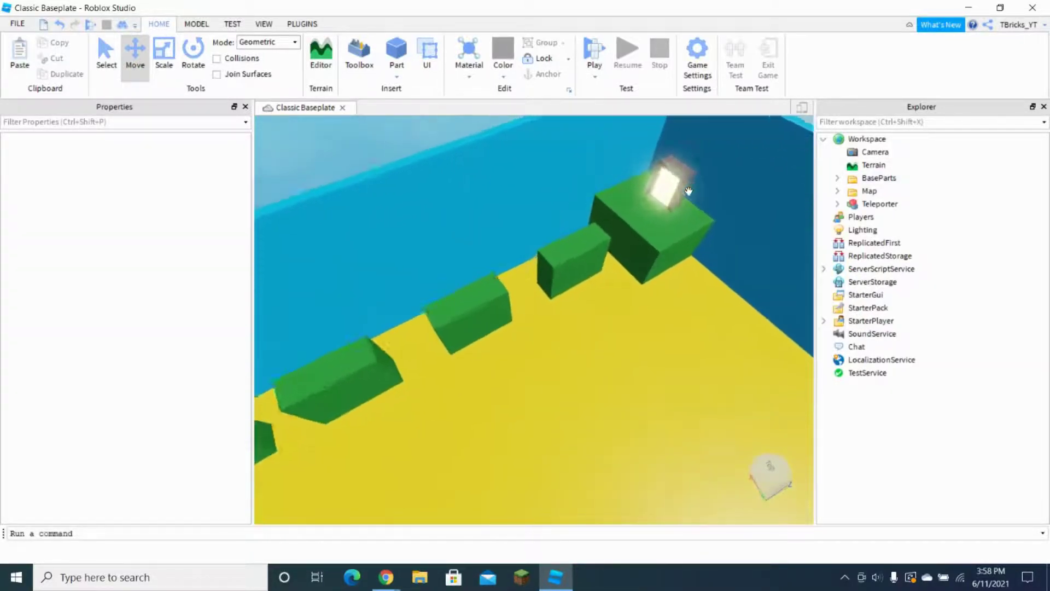
right_drag(689, 191, 690, 262)
click(697, 287)
click(691, 267)
key(s)
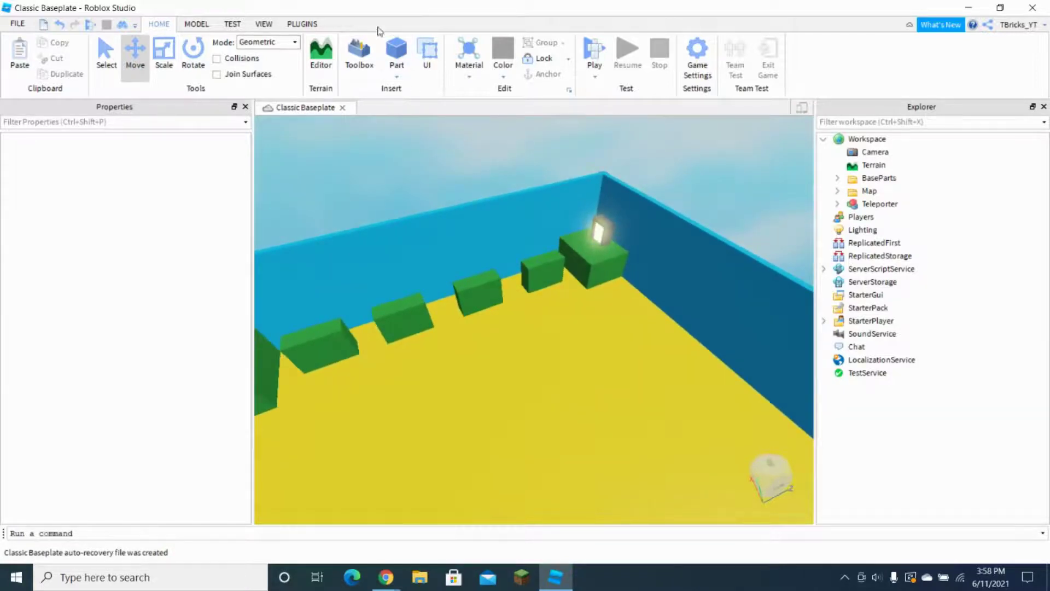
Step: Insert a part on the lava floor beside the platforms and scale it into a large, thin, roughly square slab
click(397, 50)
scroll(603, 248, up, 5)
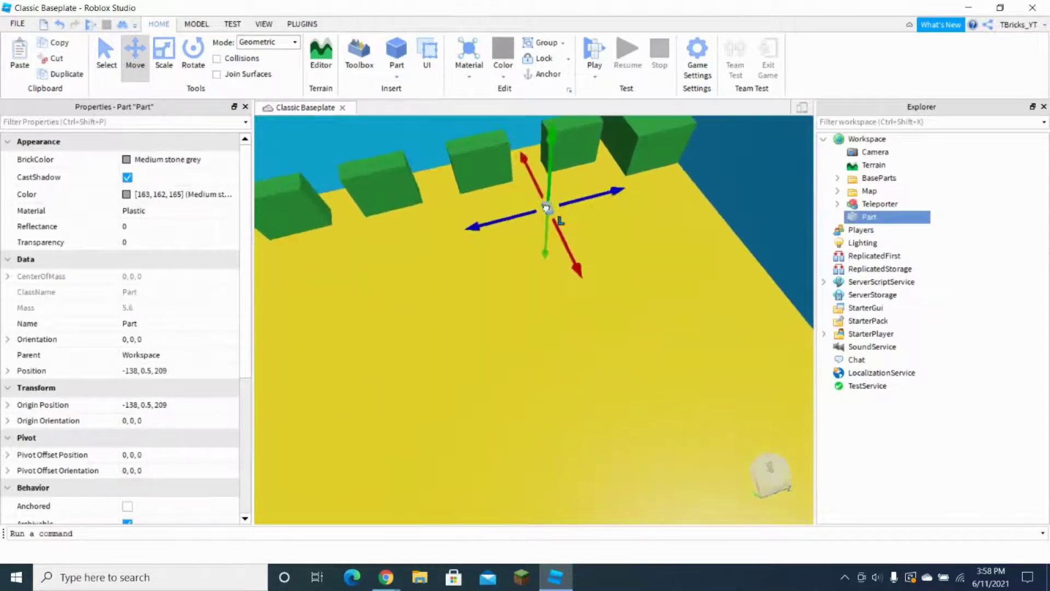
click(164, 60)
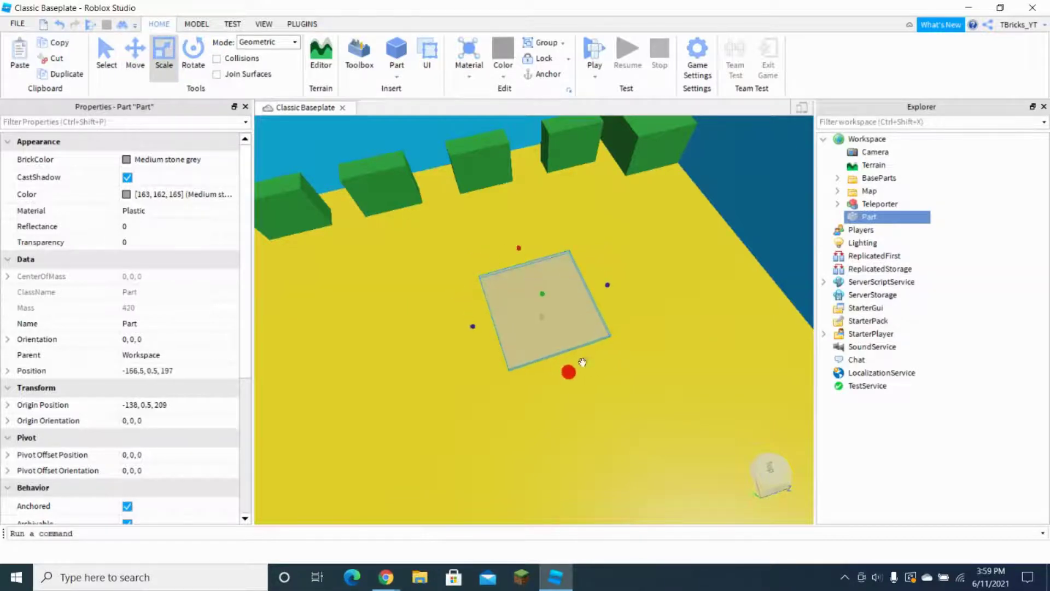
drag(582, 362, 584, 360)
Step: Raise the slab above the lava to Y position 30.5 and shift it along Z to 187
click(143, 62)
scroll(502, 204, down, 5)
right_drag(498, 210, 513, 218)
drag(560, 352, 565, 296)
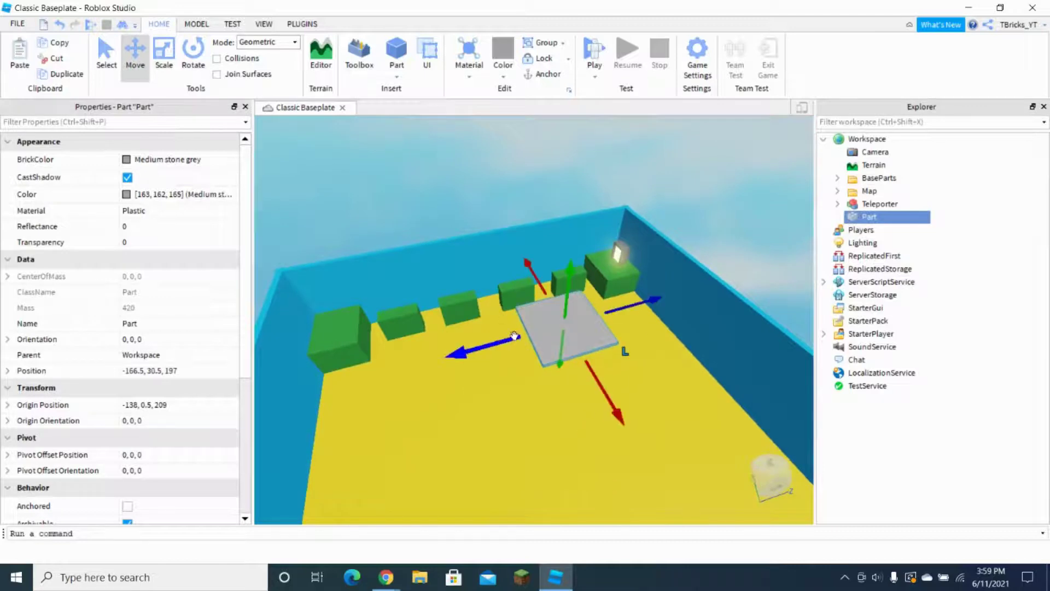
drag(515, 338, 483, 349)
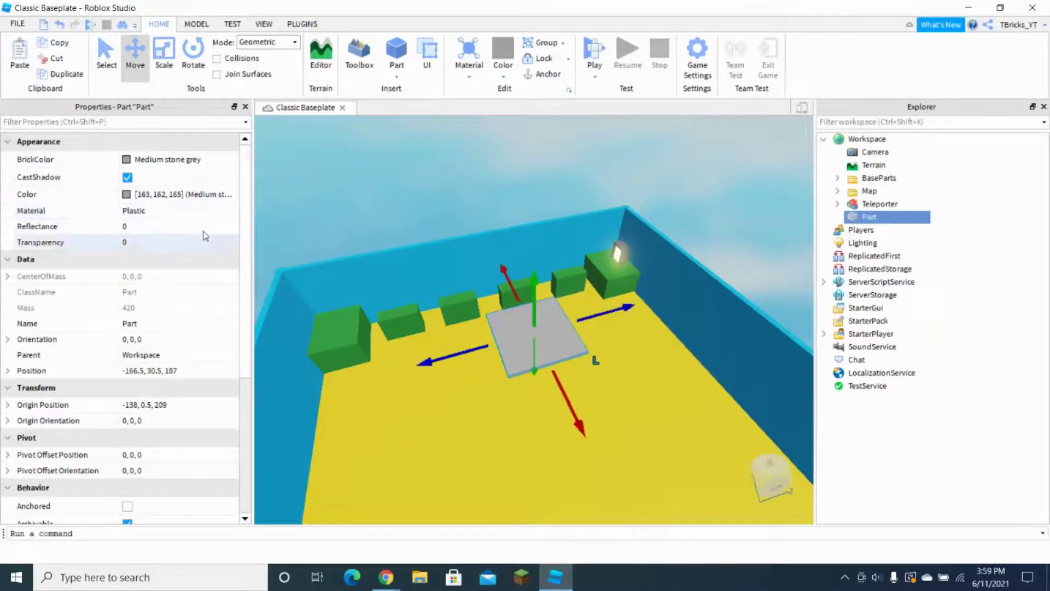
Step: Duplicate the slab, narrow the copy to a strip along one edge at Z 175.5 and stretch it upward into a wall
click(67, 75)
click(164, 55)
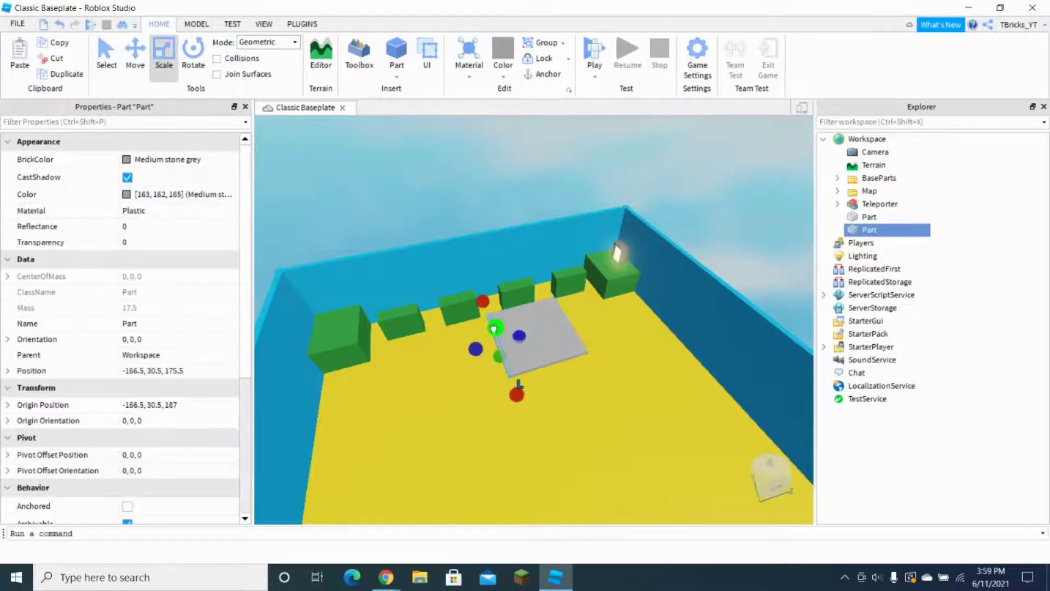
drag(494, 329, 486, 261)
key(d)
key(w)
right_drag(519, 291, 505, 282)
Step: Duplicate the wall and move the copy to the opposite edge of the slab
click(143, 57)
key(ctrl+d)
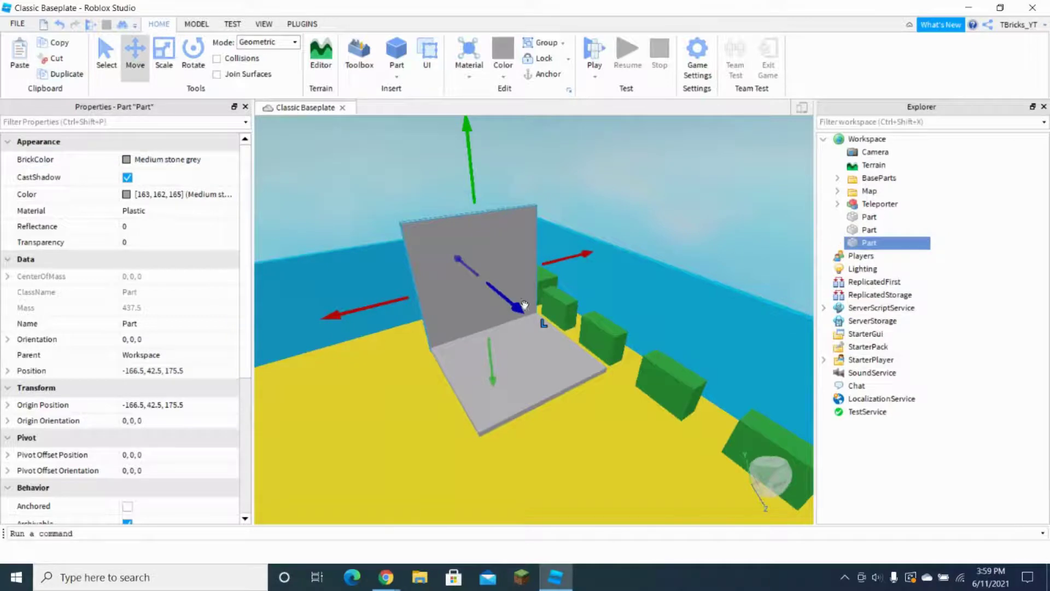
drag(517, 307, 662, 354)
key(d)
right_drag(662, 354, 661, 355)
key(s)
Step: Duplicate both walls together and rotate the copies 90° about the vertical axis to close the box's two open sides
ctrl+click(692, 333)
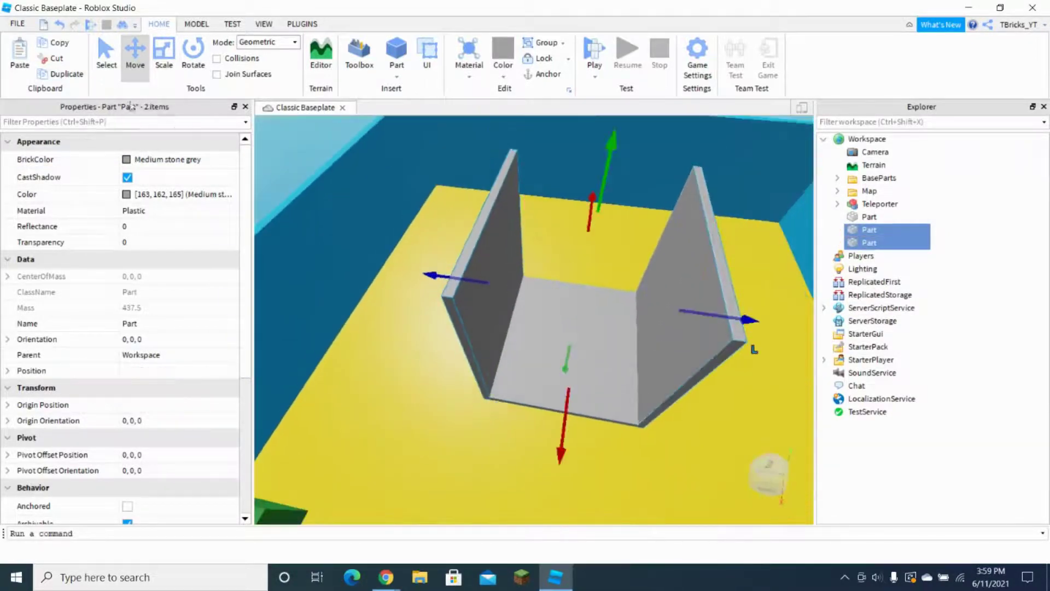
click(66, 74)
click(193, 54)
drag(546, 342, 661, 347)
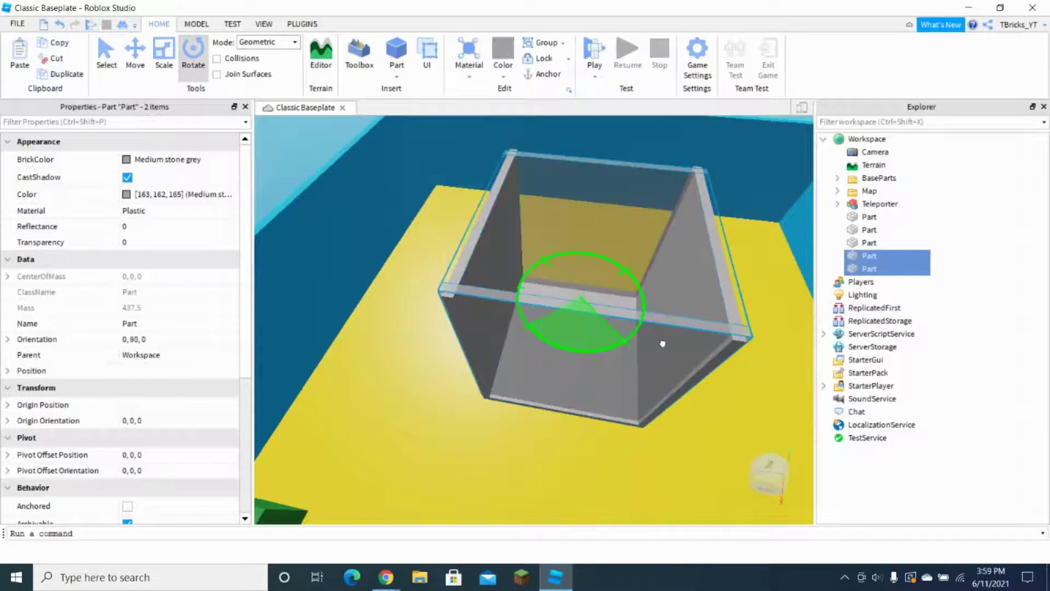
scroll(656, 342, down, 6)
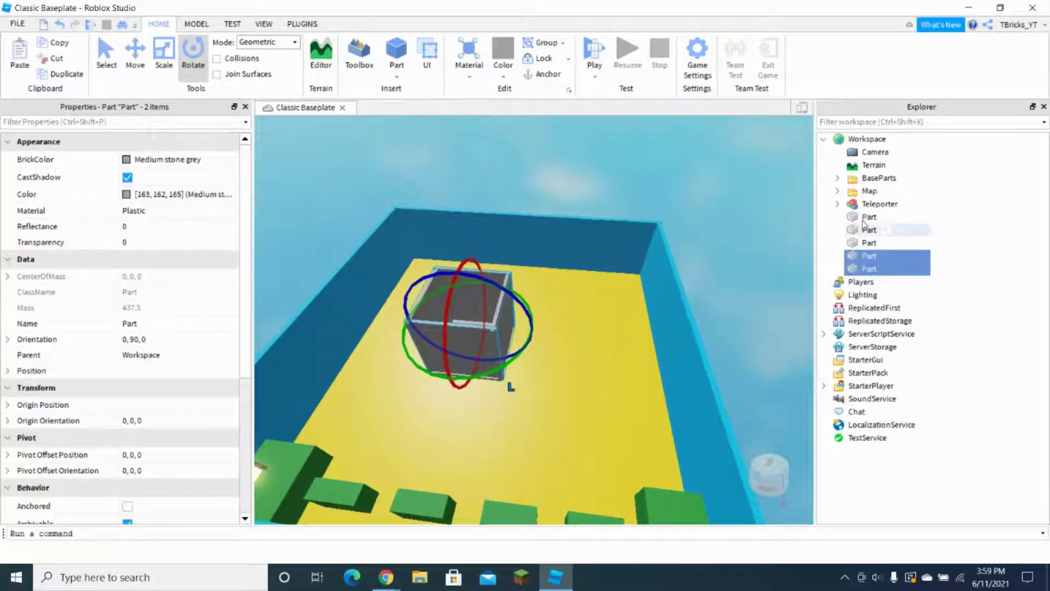
Step: Set the Transparency of all five box parts to 1
shift+click(865, 219)
right_drag(788, 227, 657, 236)
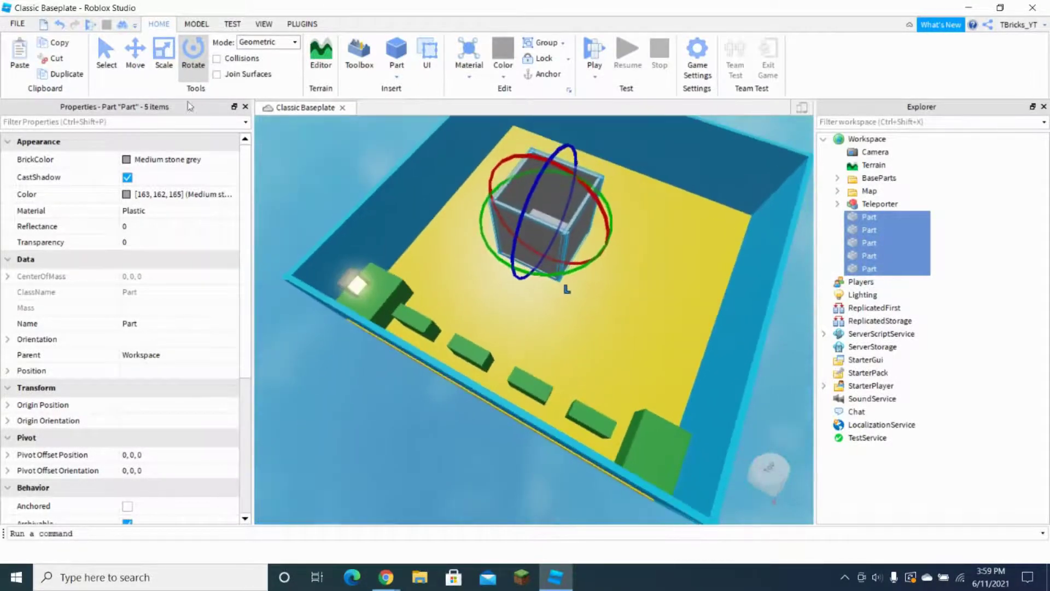
click(148, 242)
text(1)
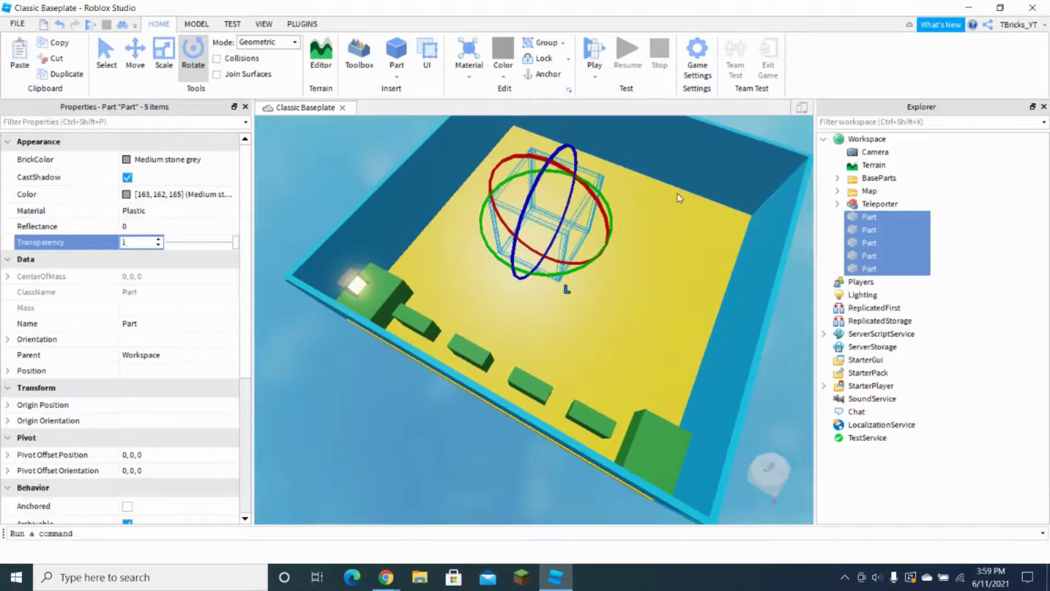
right_drag(679, 196, 680, 199)
right_click(994, 197)
click(748, 232)
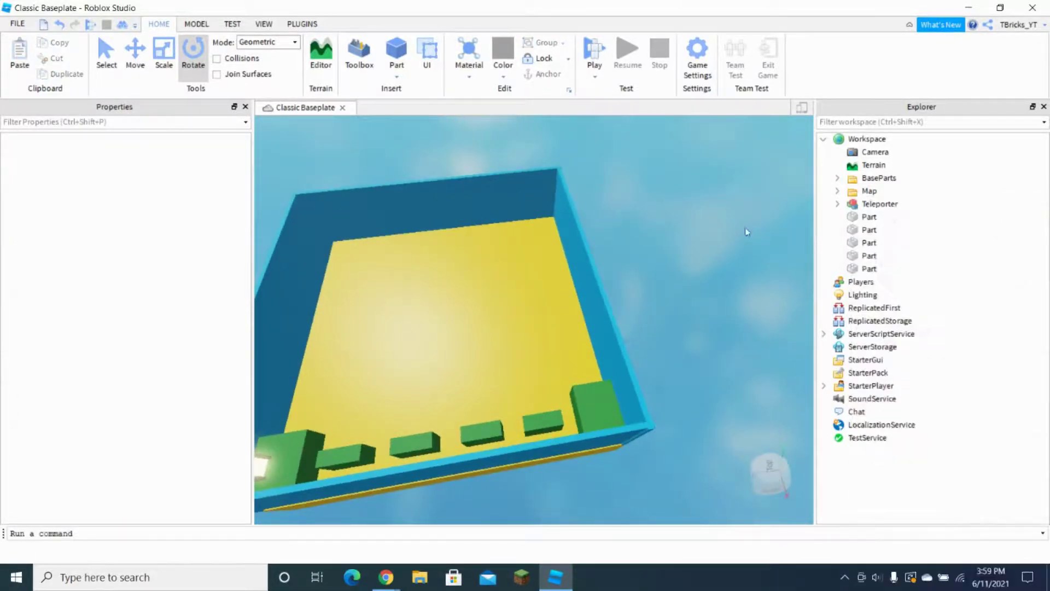
Step: Group the five transparent box parts into a model and name it EndSpace
click(870, 222)
shift+click(859, 268)
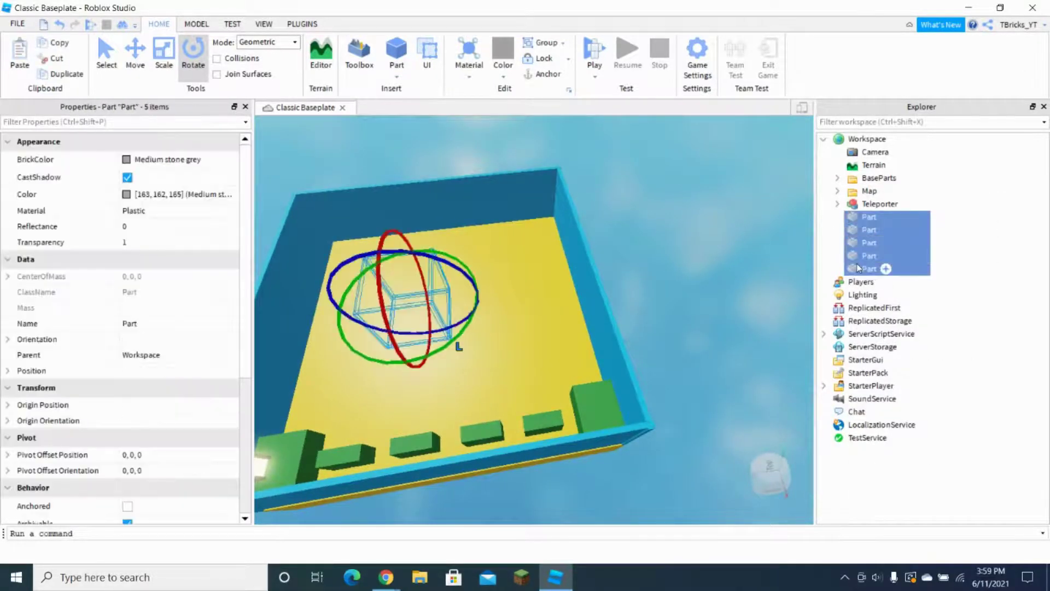
right_click(867, 230)
click(892, 105)
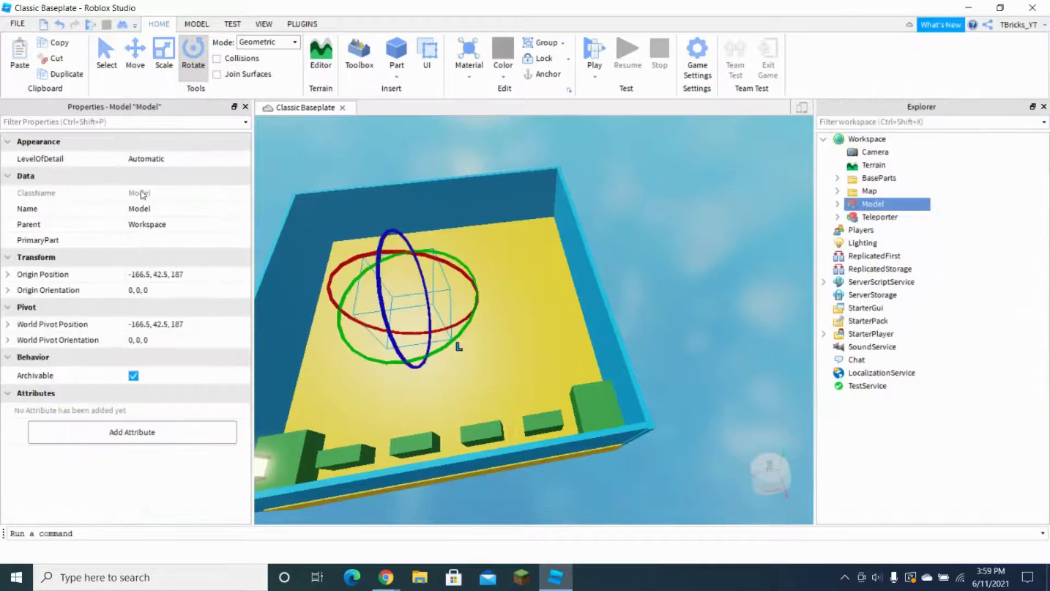
click(165, 208)
text(EndSpa)
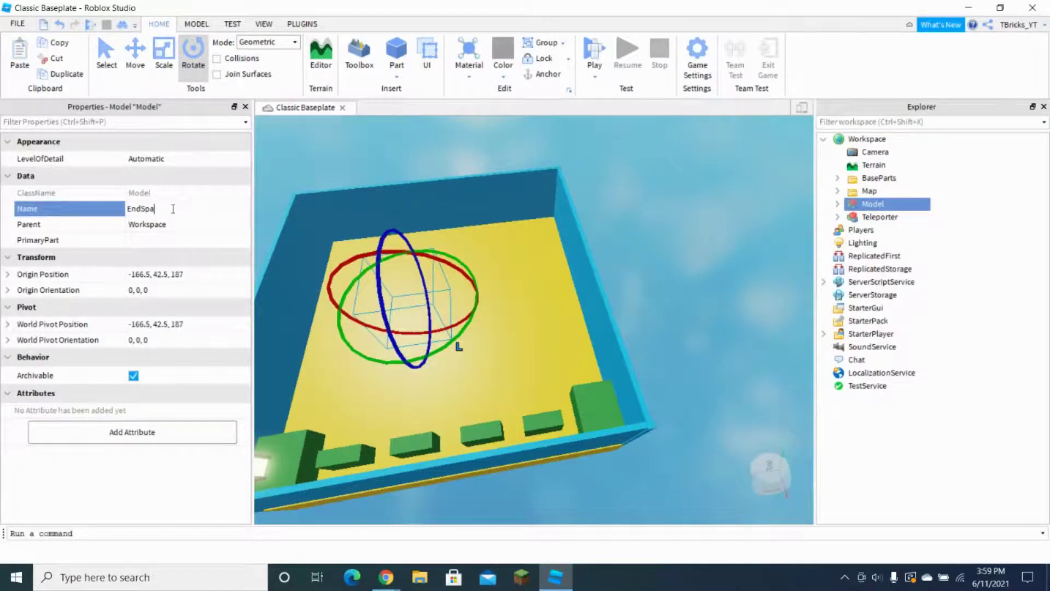
text(ce)
key(Return)
Step: Insert a new part on the floor inside the EndSpace box and nudge it to position -170, 31.5, 189
click(763, 234)
right_drag(763, 235, 763, 234)
key(w)
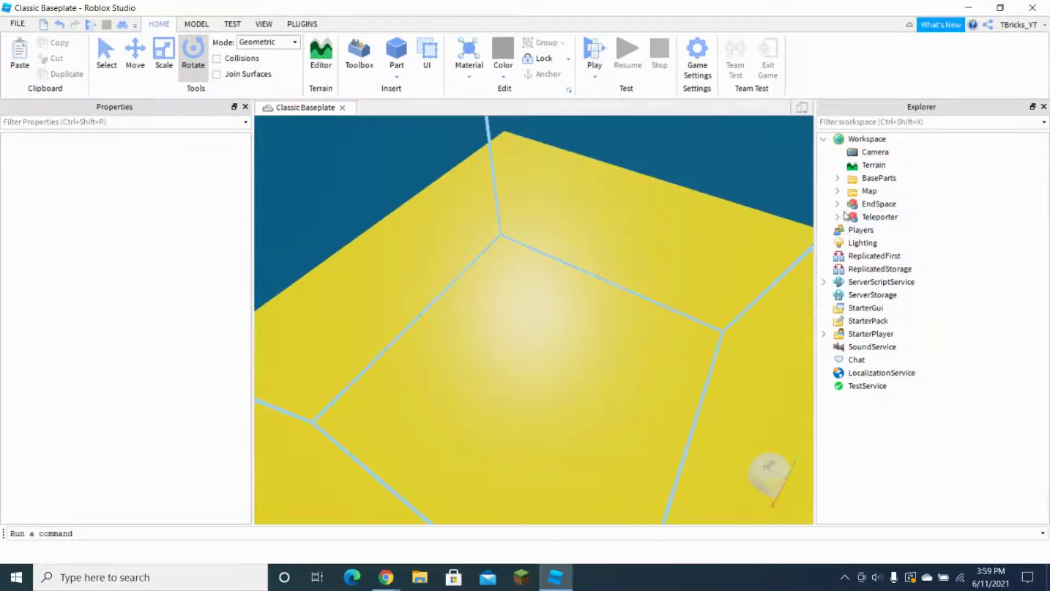
click(405, 53)
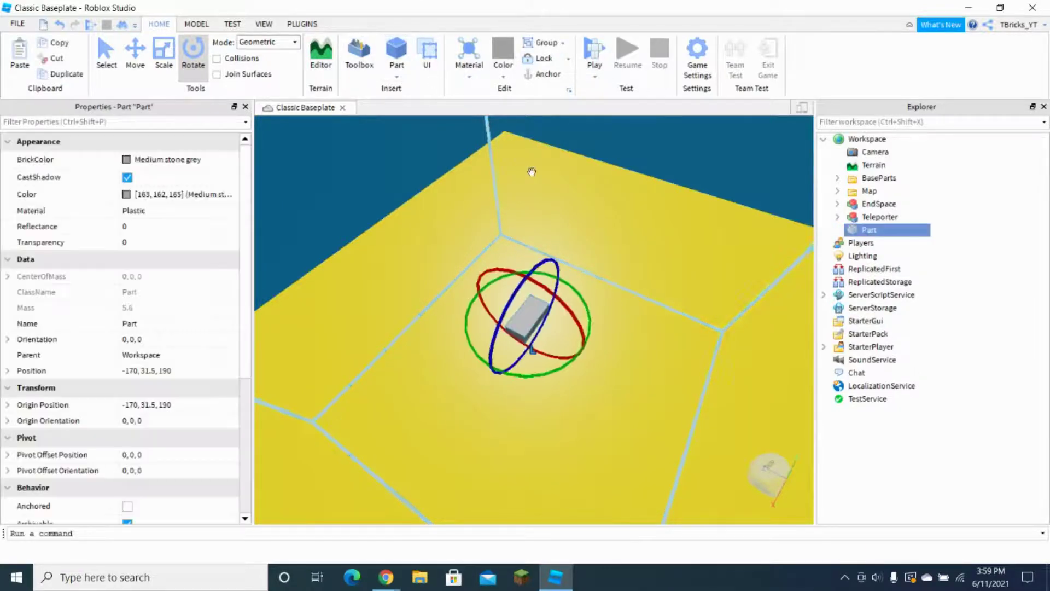
right_drag(531, 169, 530, 169)
drag(490, 333, 507, 341)
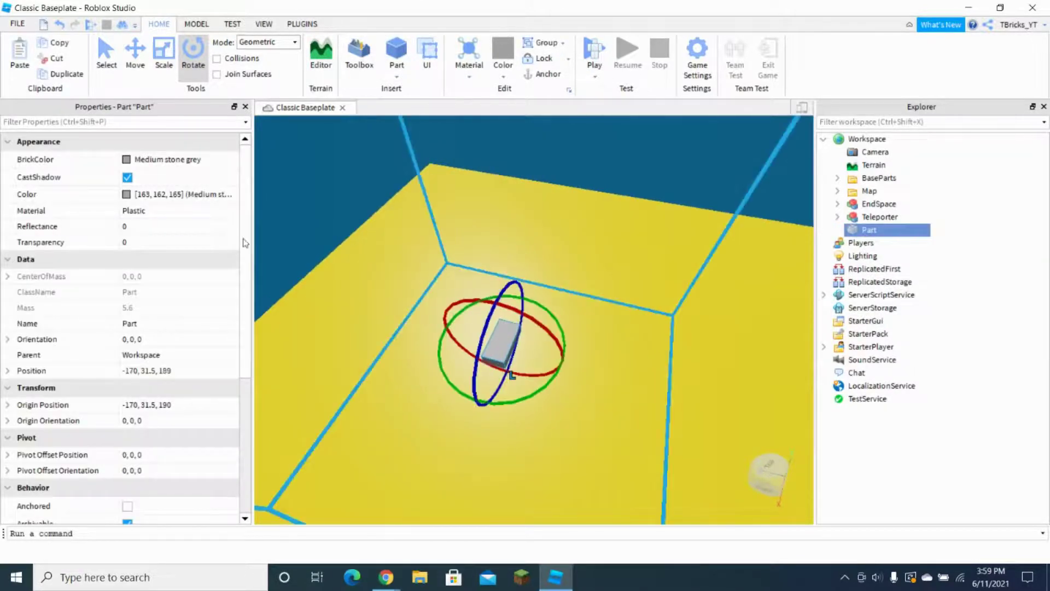
Step: Rename the new part inside the EndSpace box as TelePart
click(172, 328)
text(Tele)
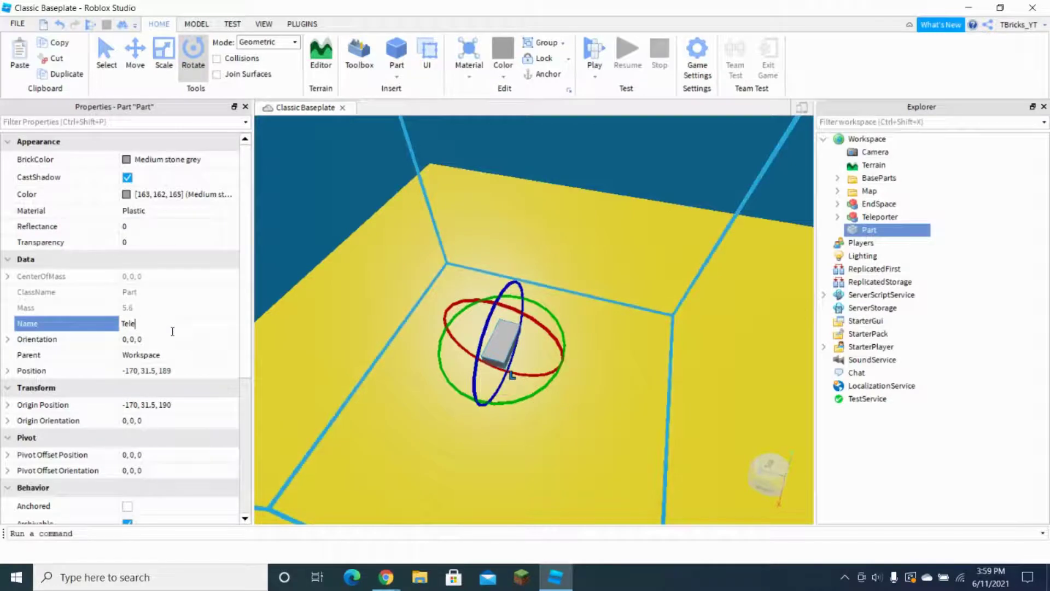
text(Part)
key(Return)
right_drag(456, 281, 456, 280)
scroll(456, 275, down, 8)
click(370, 359)
Step: Add a Script to the MainPart inside the Teleporter model
scroll(438, 312, up, 7)
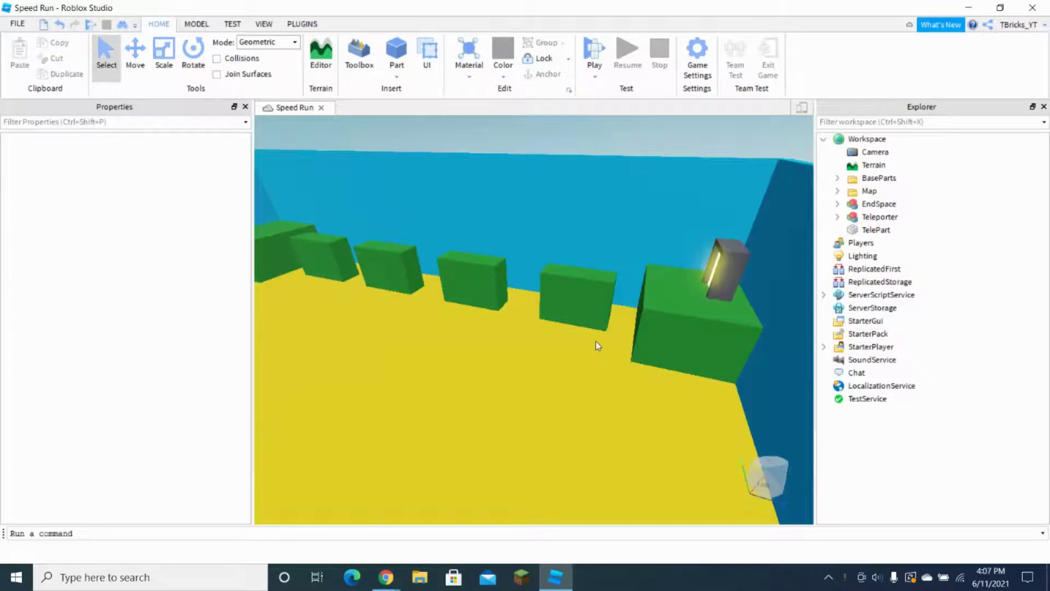
right_drag(668, 311, 655, 311)
key(w)
click(837, 217)
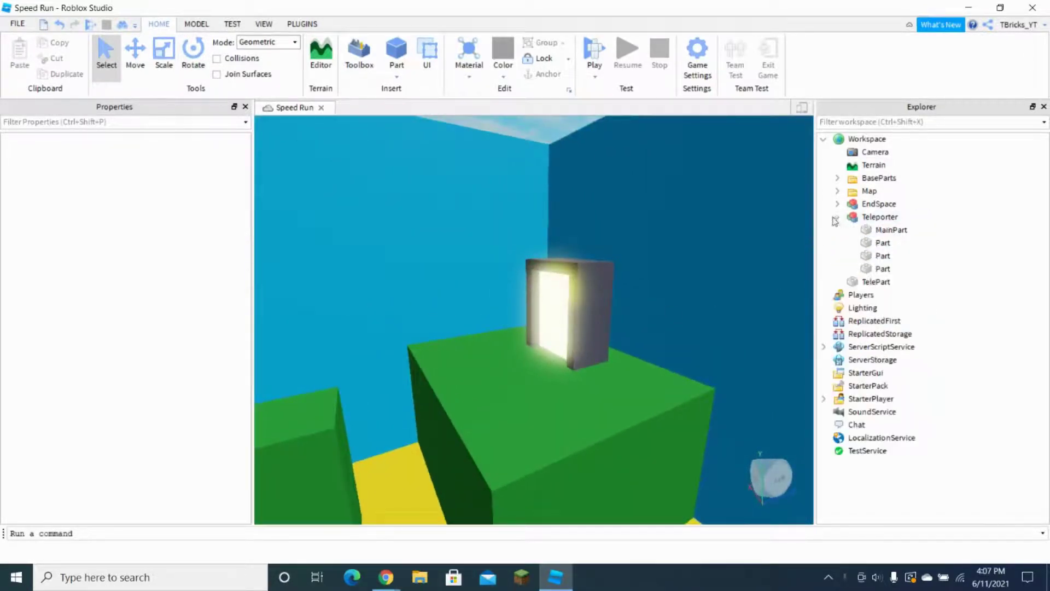
click(922, 231)
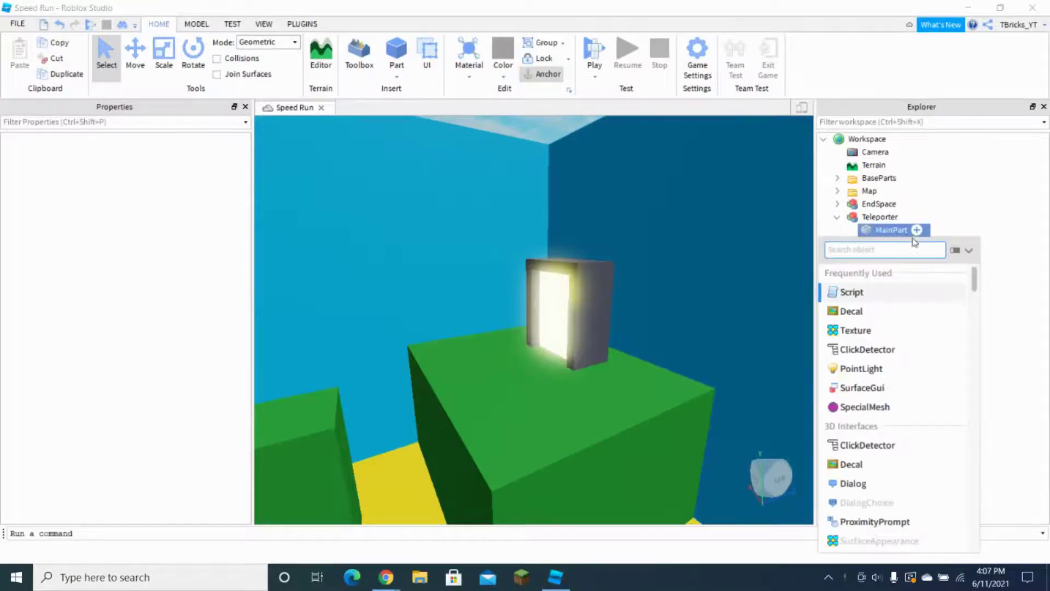
click(893, 293)
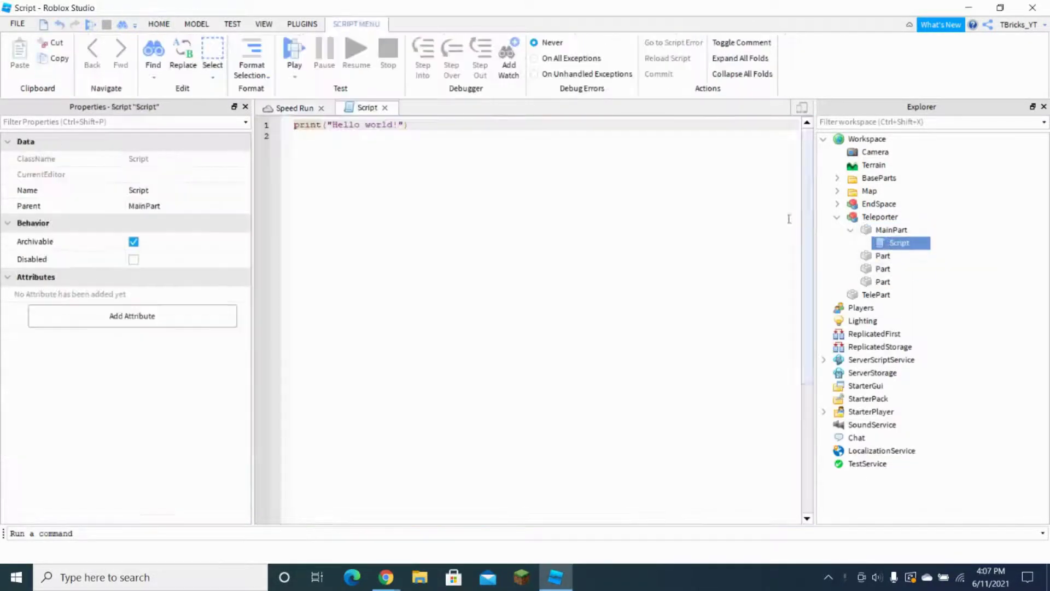
Step: Replace the default script code with a script.Parent.Touched:Connect(function(hit)) handler
text(script.)
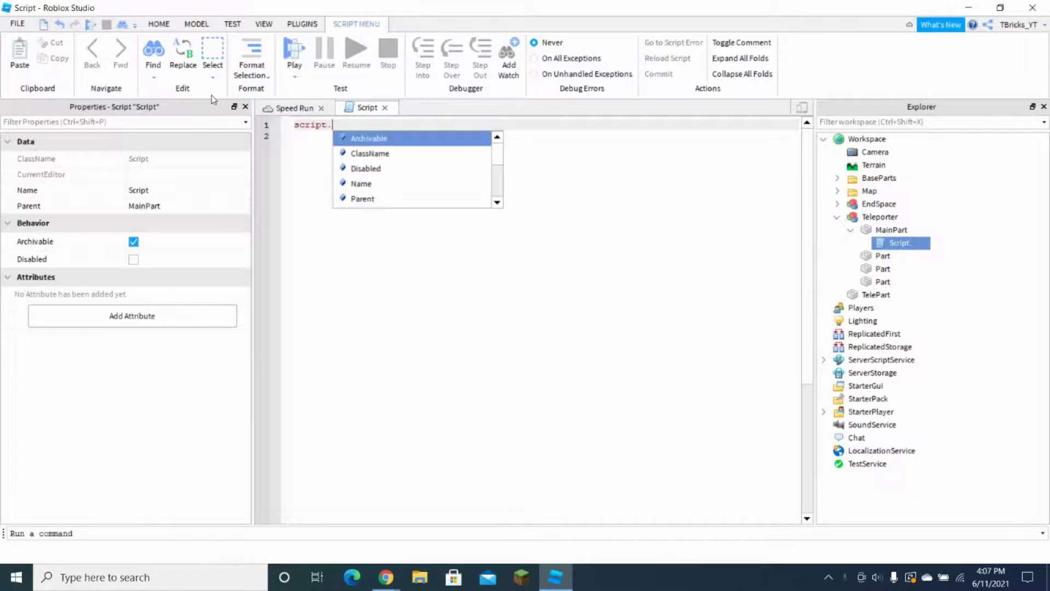
text(Parent.Touched:)
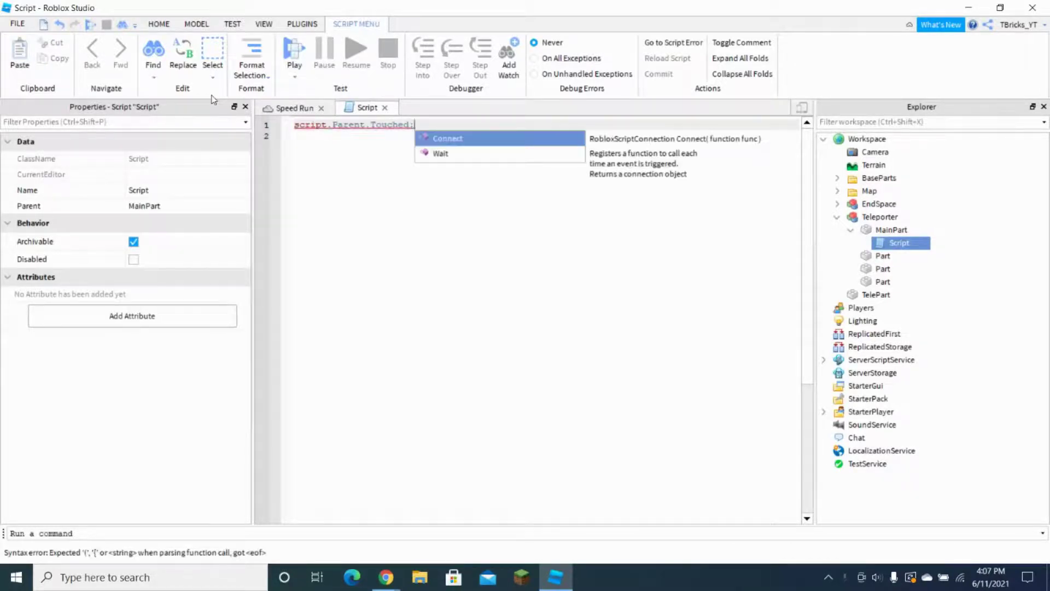
key(Tab)
text((fu)
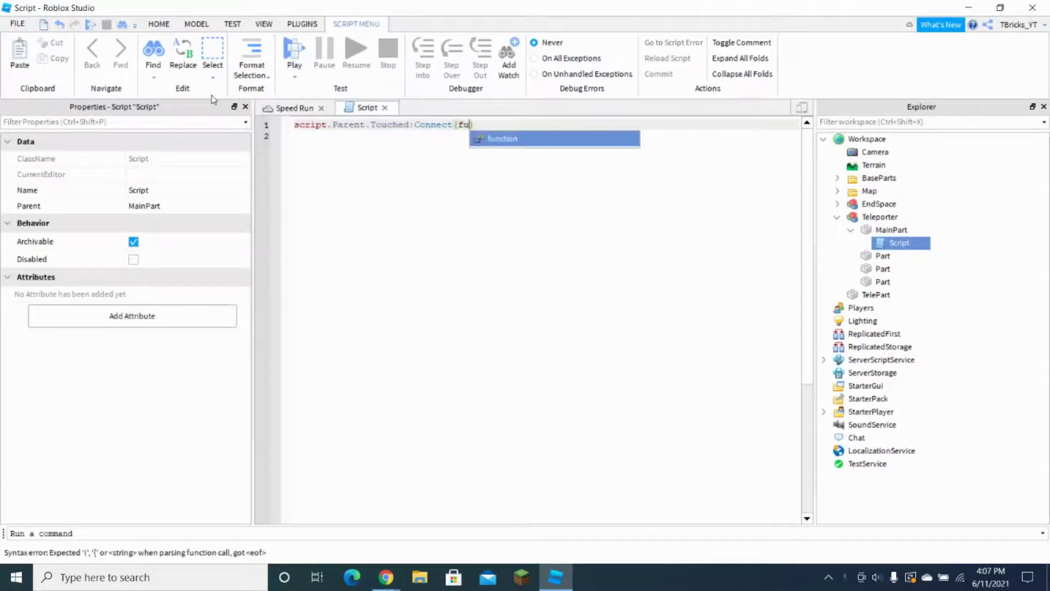
key(Tab)
text(pla)
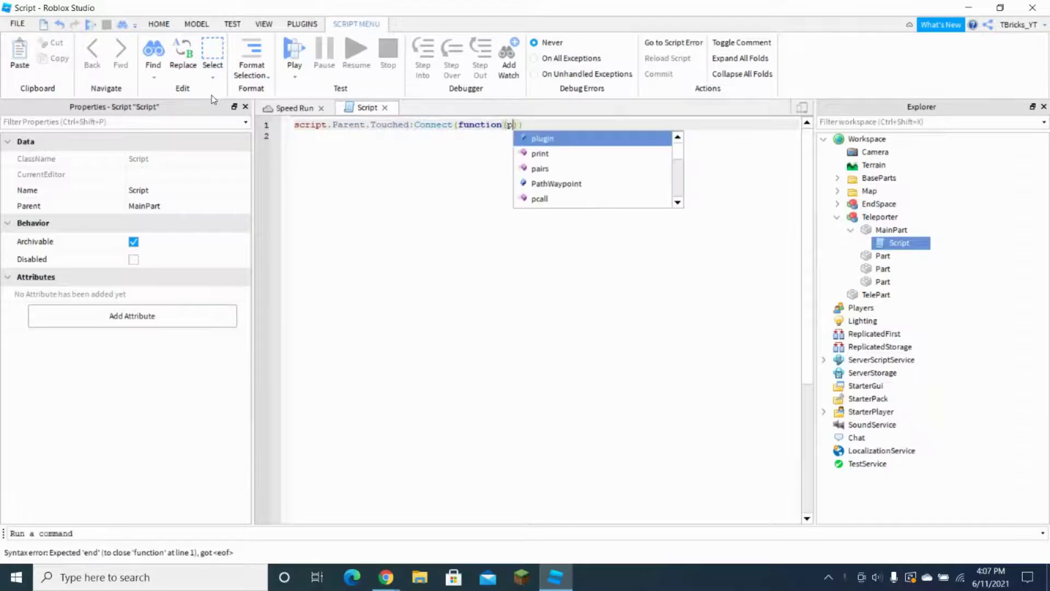
key(BackSpace)
key(BackSpace)
key(BackSpace)
text(hit)
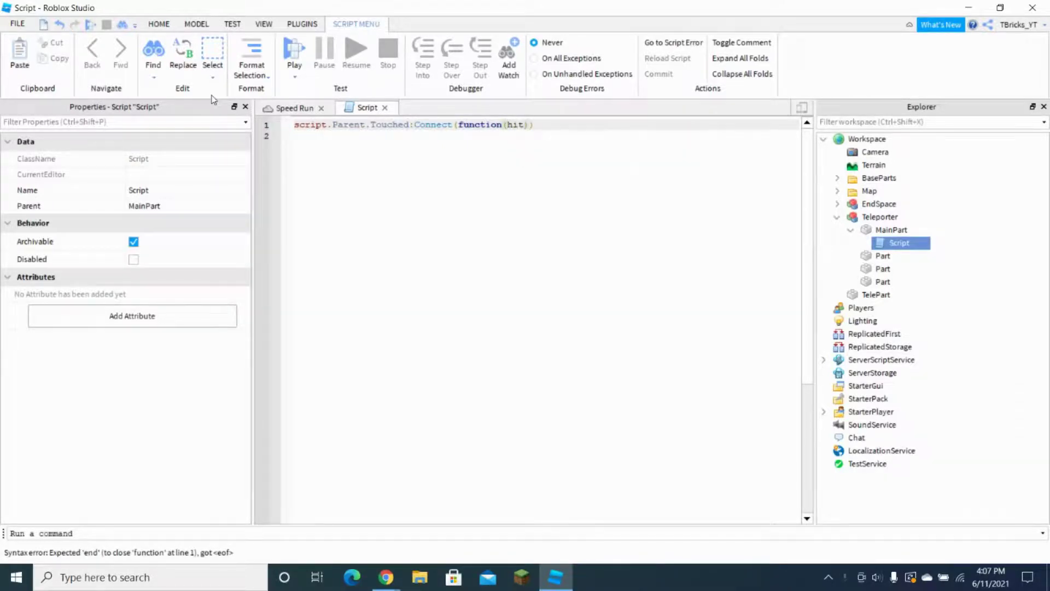
key(Return)
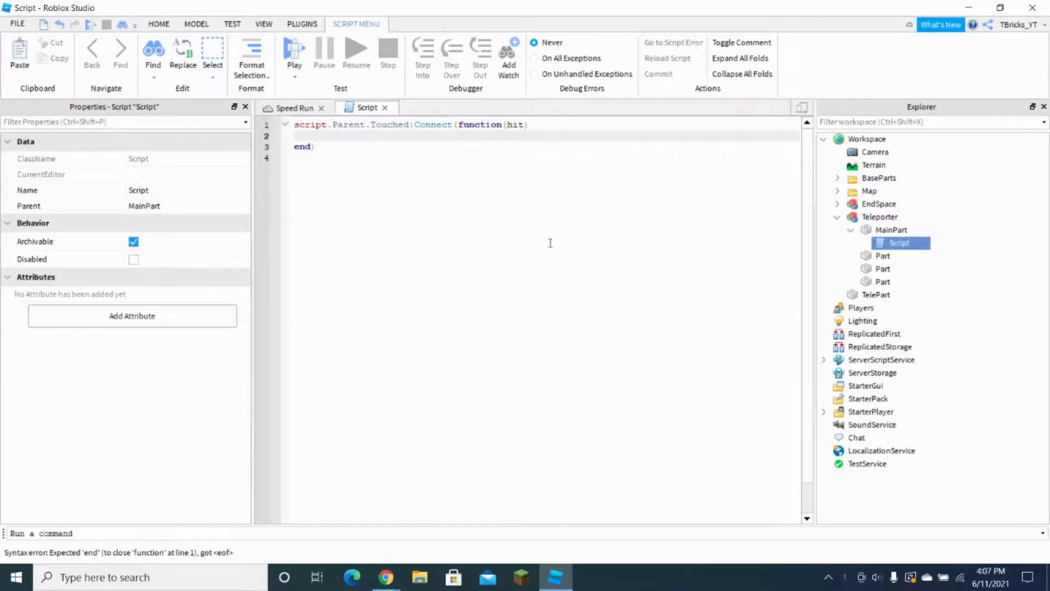
Step: Inside the Touched handler, declare local player = hit.Parent:FindFirstChild("Humanoid")
text(local player = )
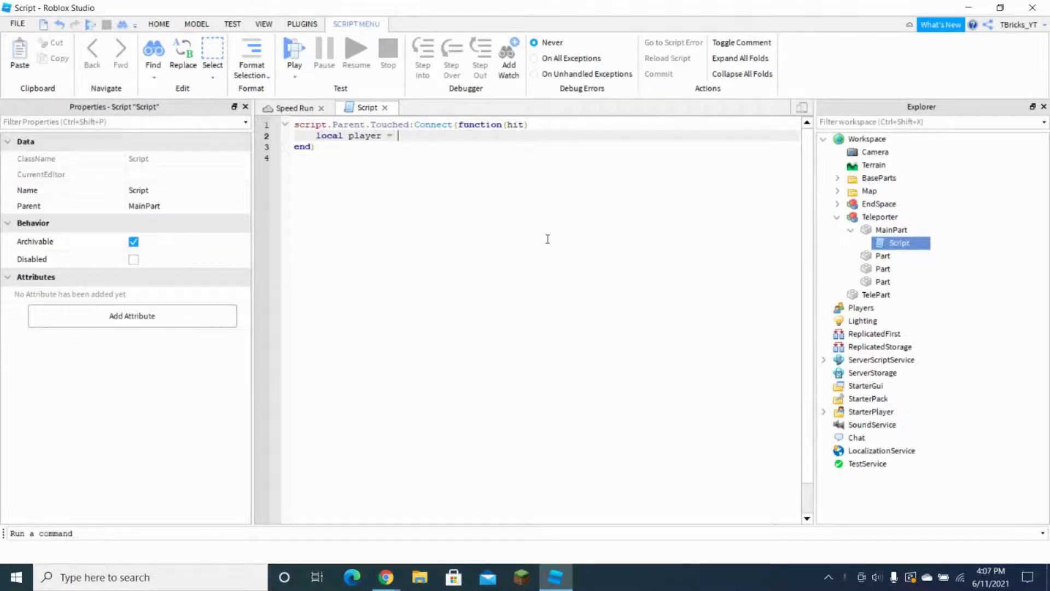
text(hit)
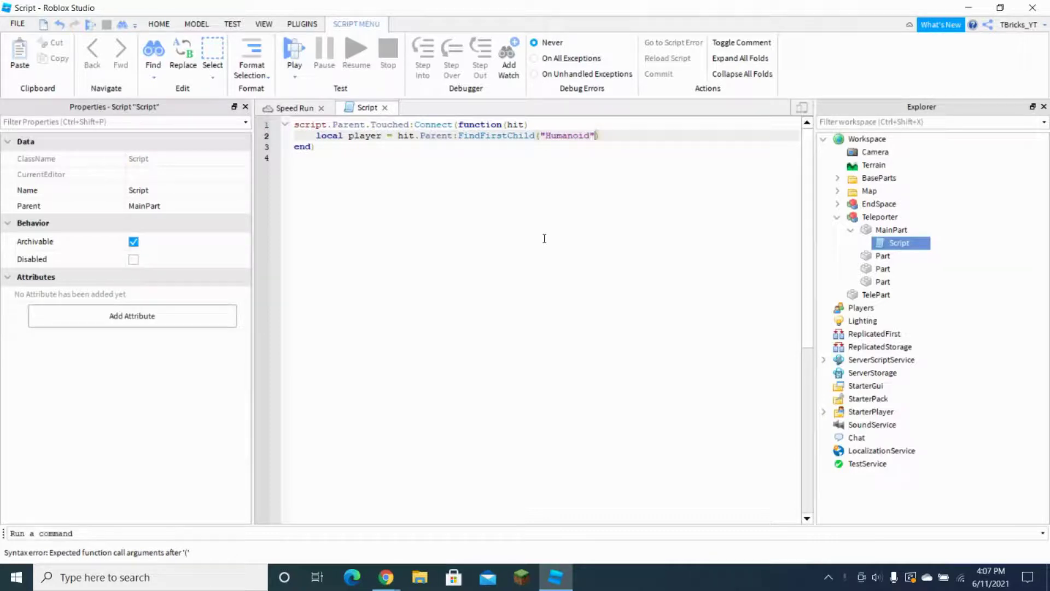
text())
key(Return)
key(Return)
Step: Add a player.Torso.CFrame assignment below the player variable, using TelePart's copied position -170, 31.5, 189
text(pl)
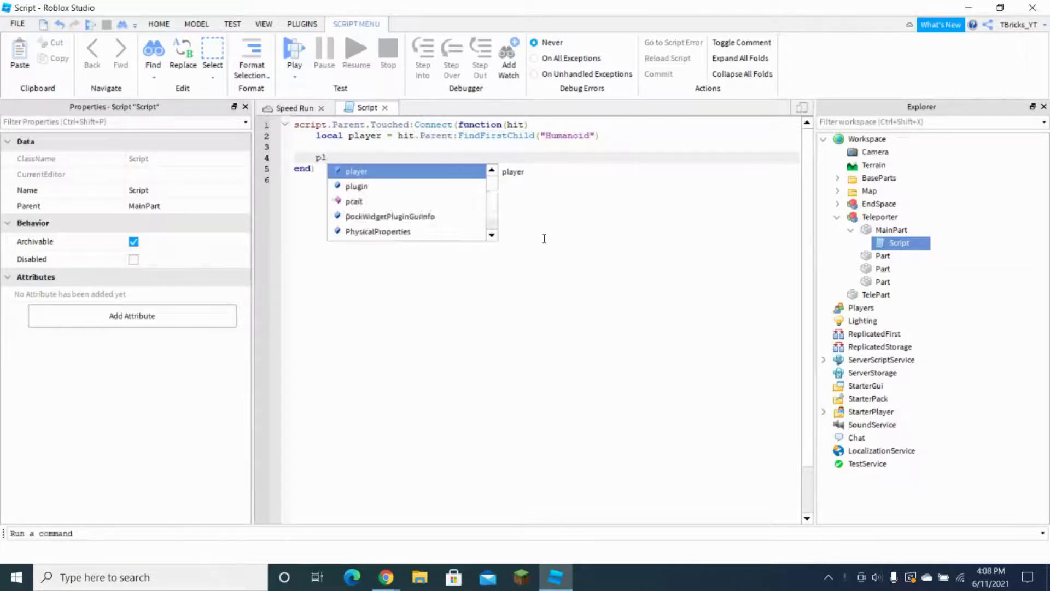
key(Tab)
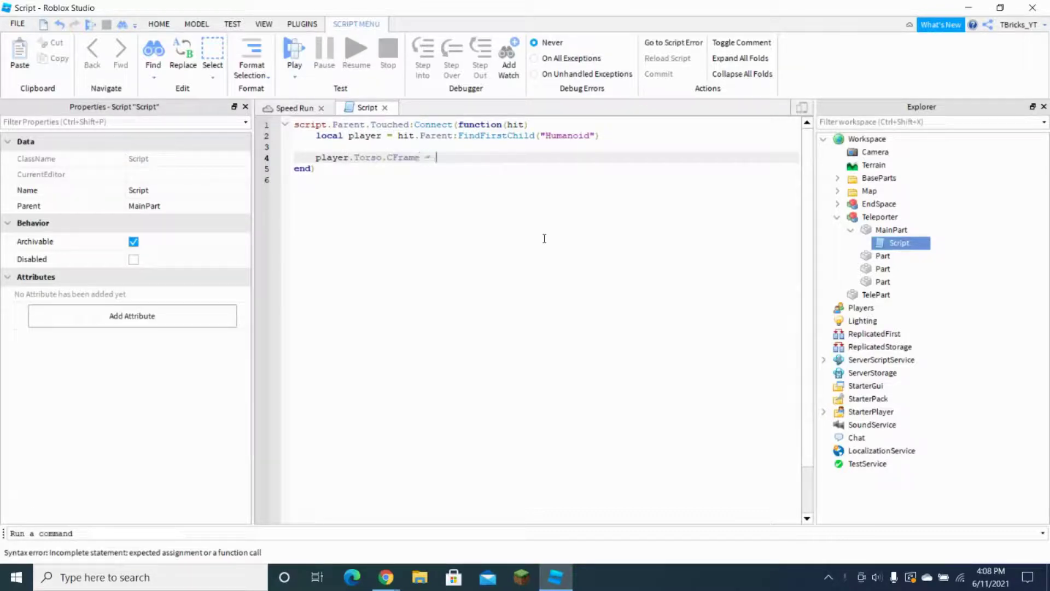
click(854, 296)
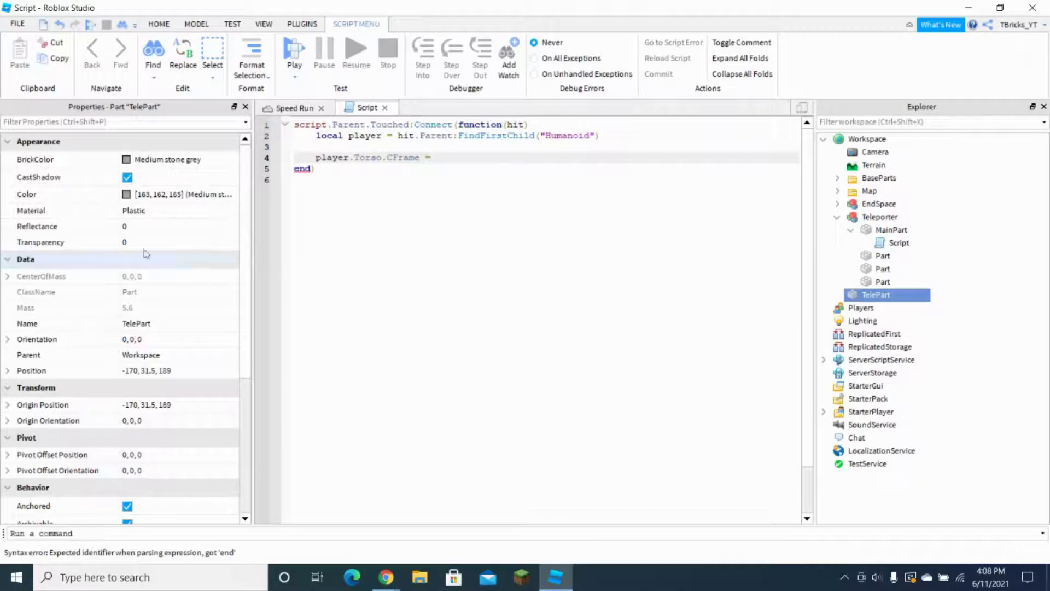
click(171, 371)
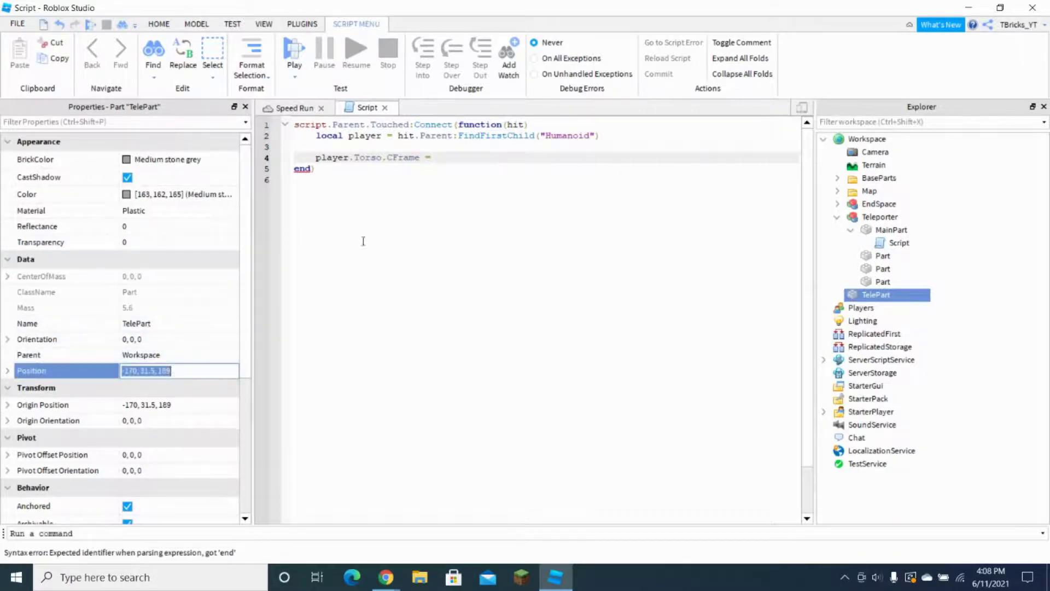
click(444, 159)
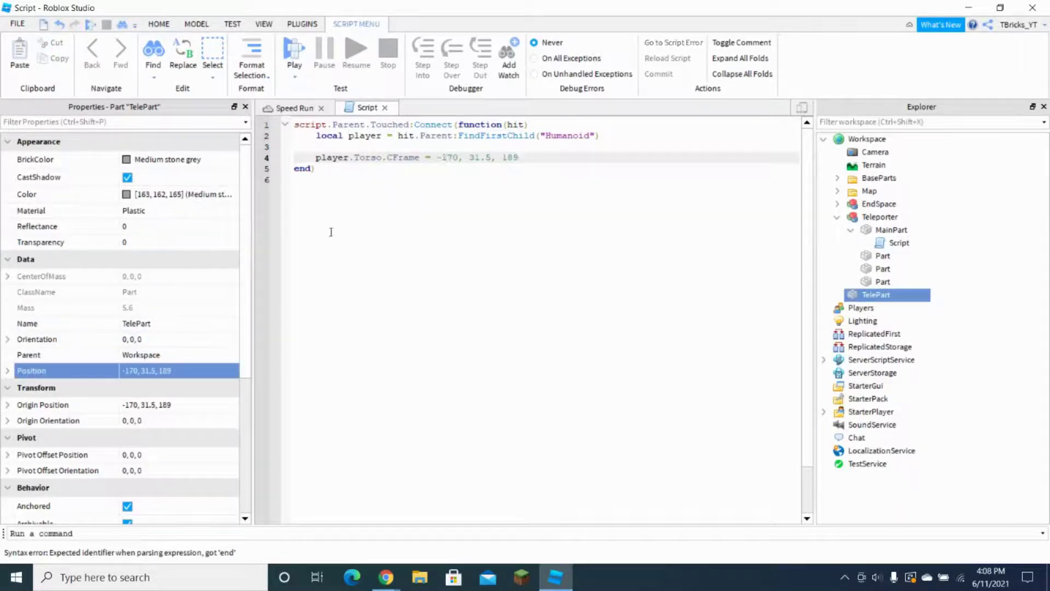
Step: Turn off CanCollide for TelePart and set its Transparency to 1
scroll(145, 427, down, 3)
click(128, 492)
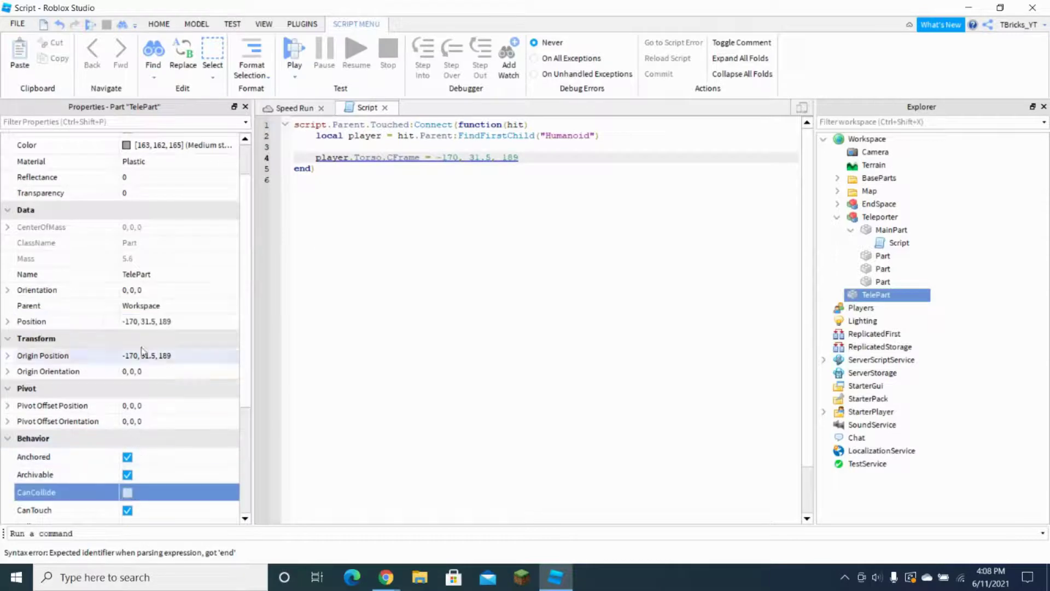
scroll(141, 350, up, 3)
click(173, 242)
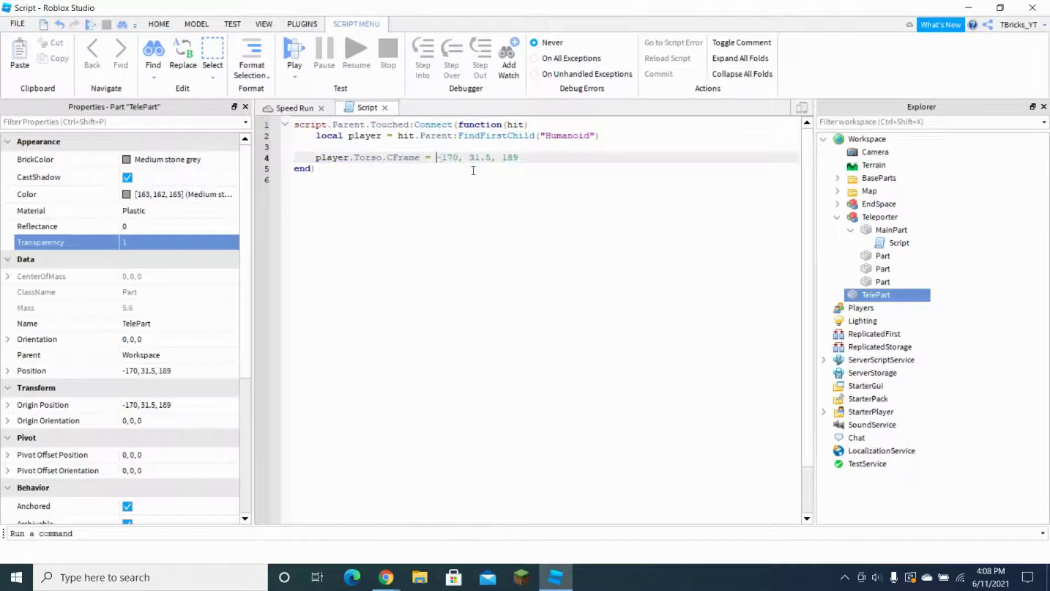
Step: Wrap the teleport coordinates as CFrame.new(-170,31.5,189) and close the script
text(CFrame.n)
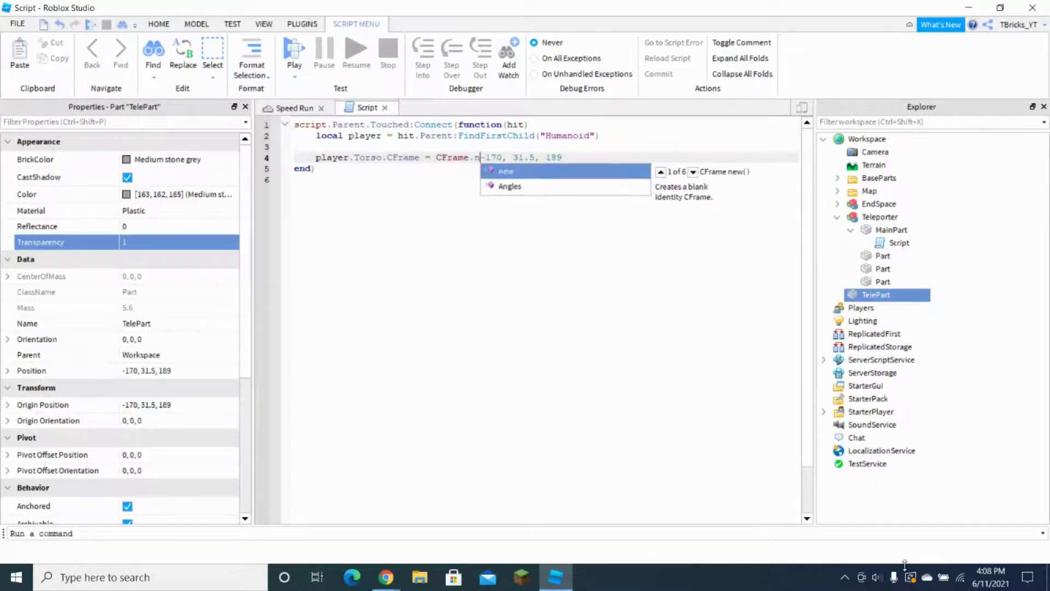
text(ew())
drag(586, 155, 507, 158)
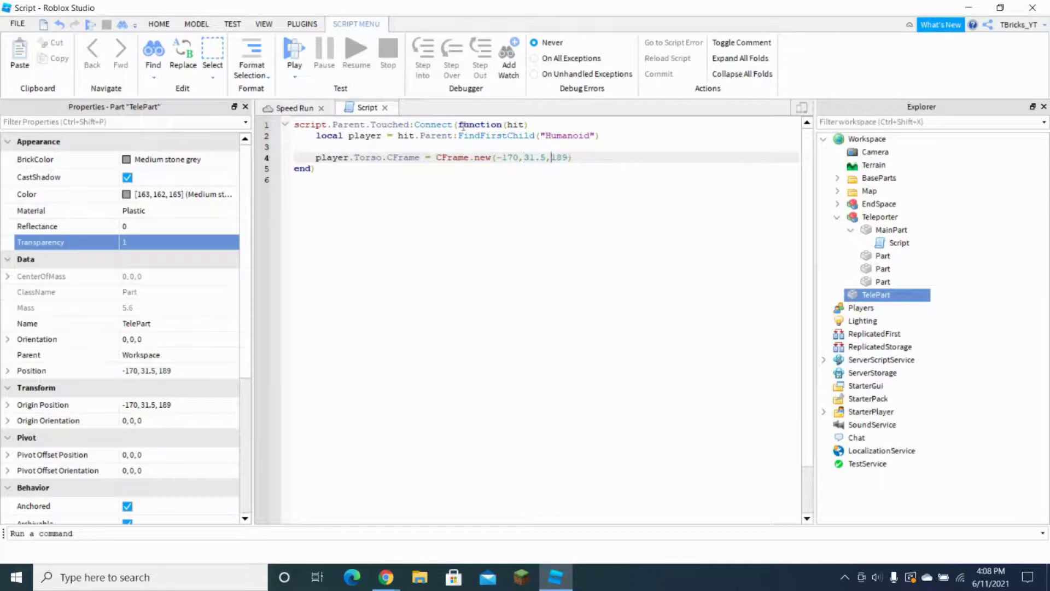
click(385, 108)
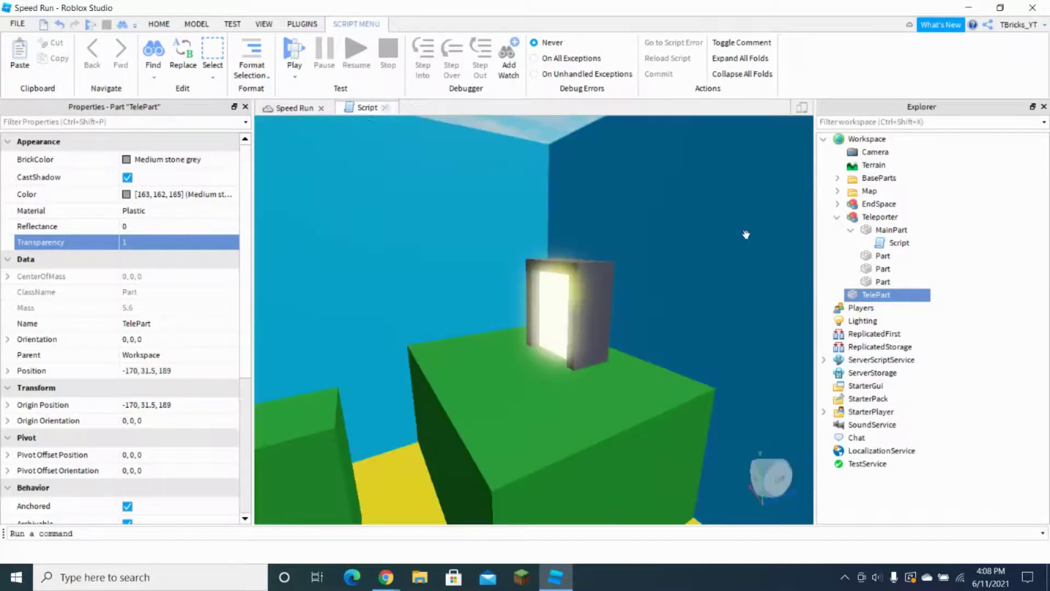
Step: Playtest the obby by running across the platforms into the glowing finish door to check the teleport, and stop the test
click(850, 231)
click(837, 217)
click(604, 56)
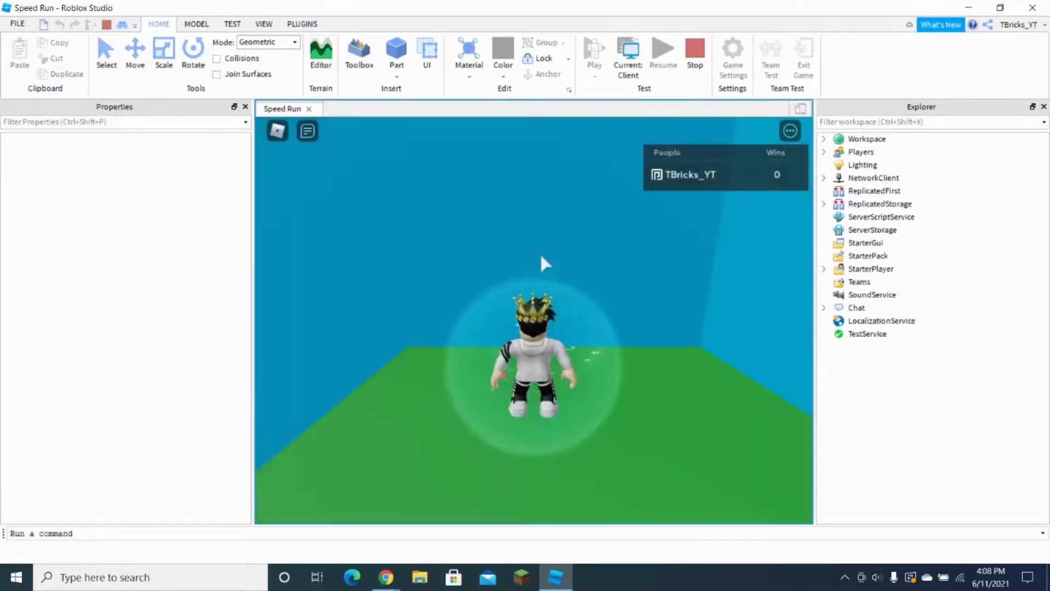
key(w)
right_drag(546, 279, 548, 283)
key(space)
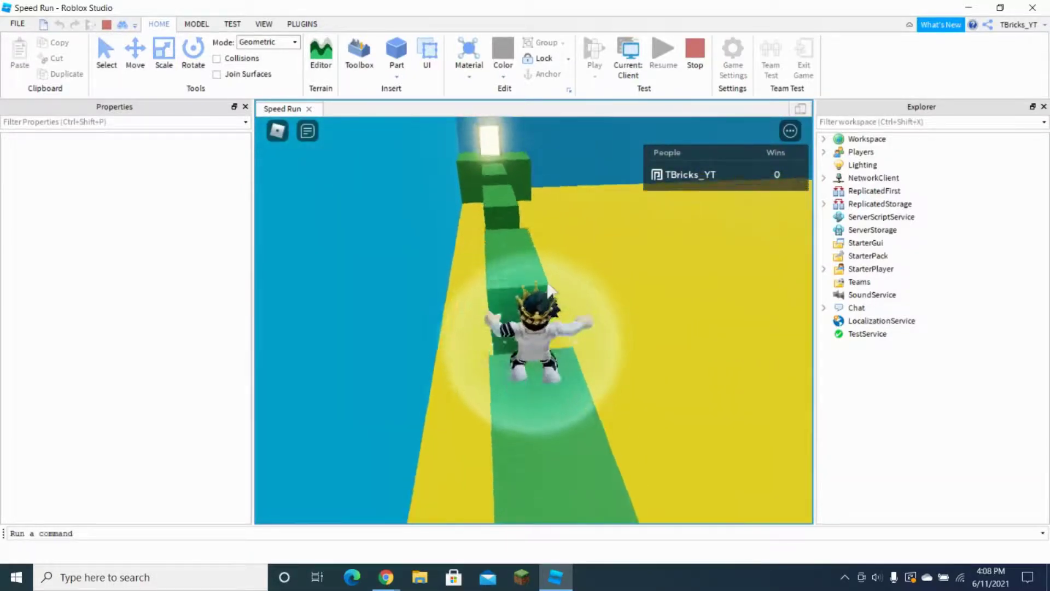
key(w)
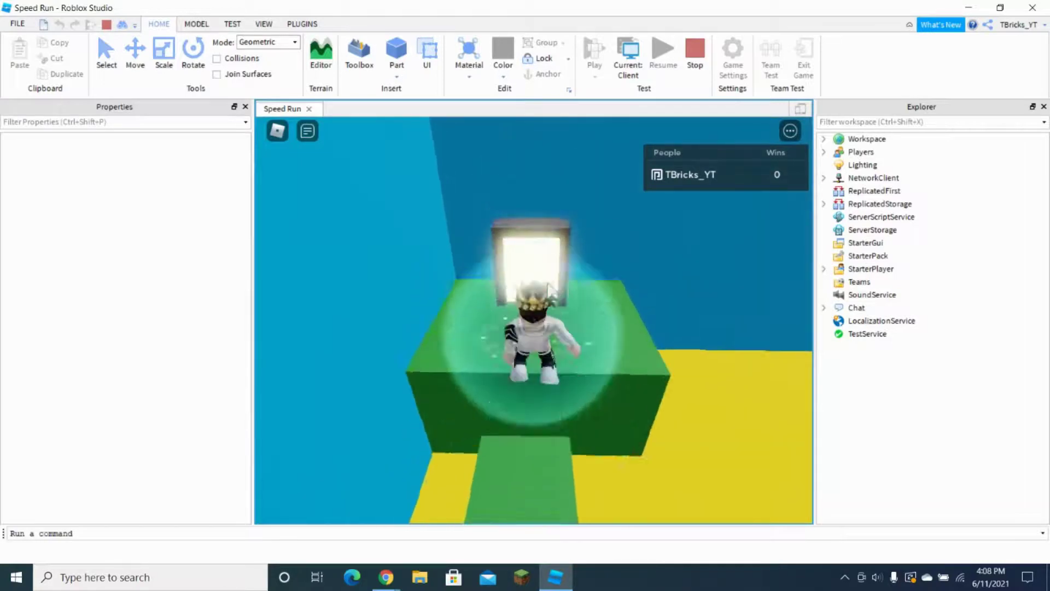
key(w)
right_drag(547, 281, 547, 282)
key(w)
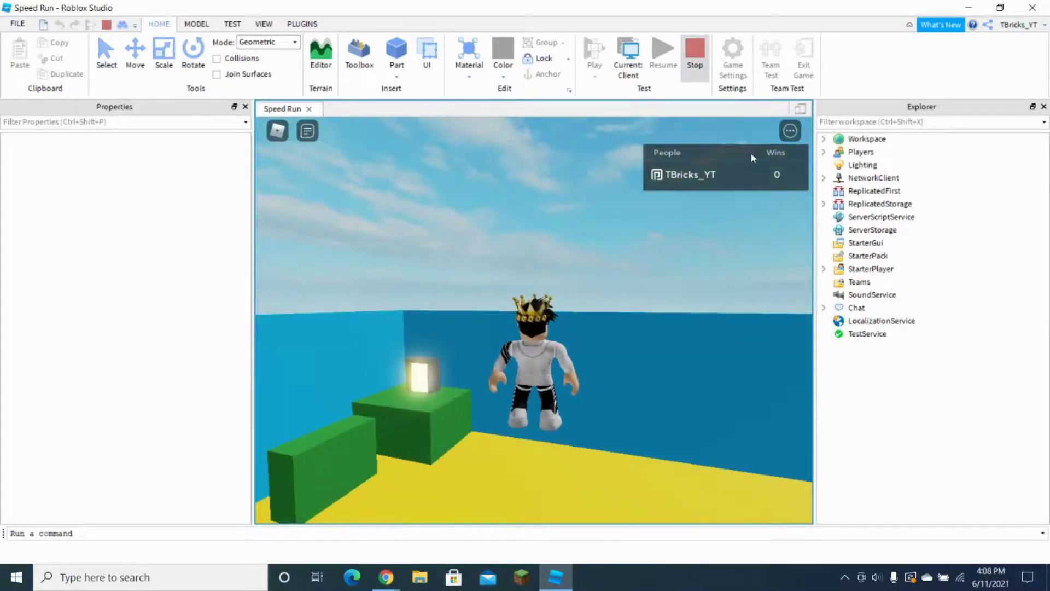
click(695, 58)
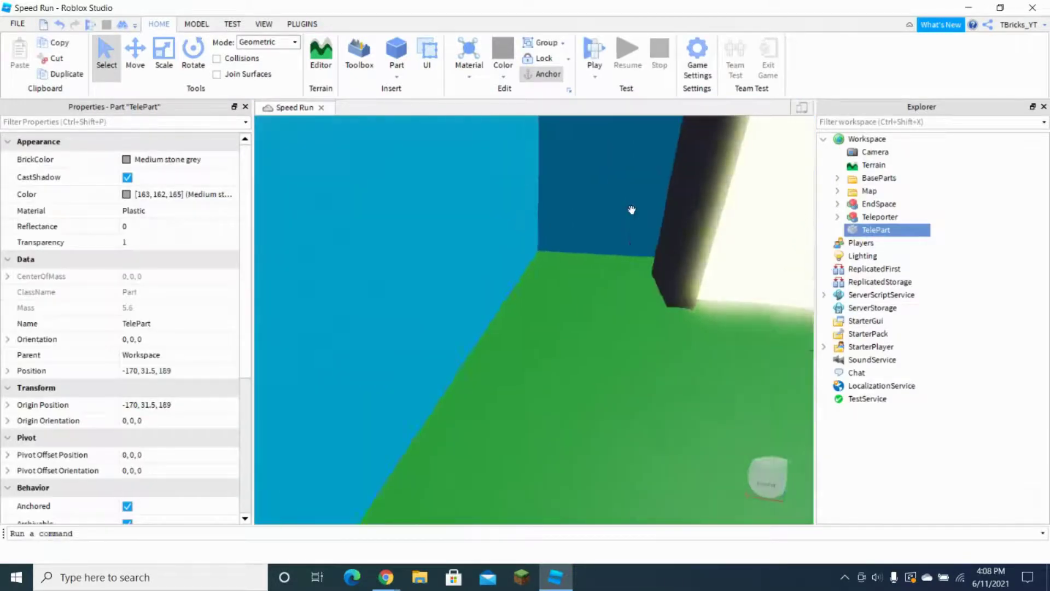
Step: Reopen the script inside the Teleporter model's MainPart for editing
key(f)
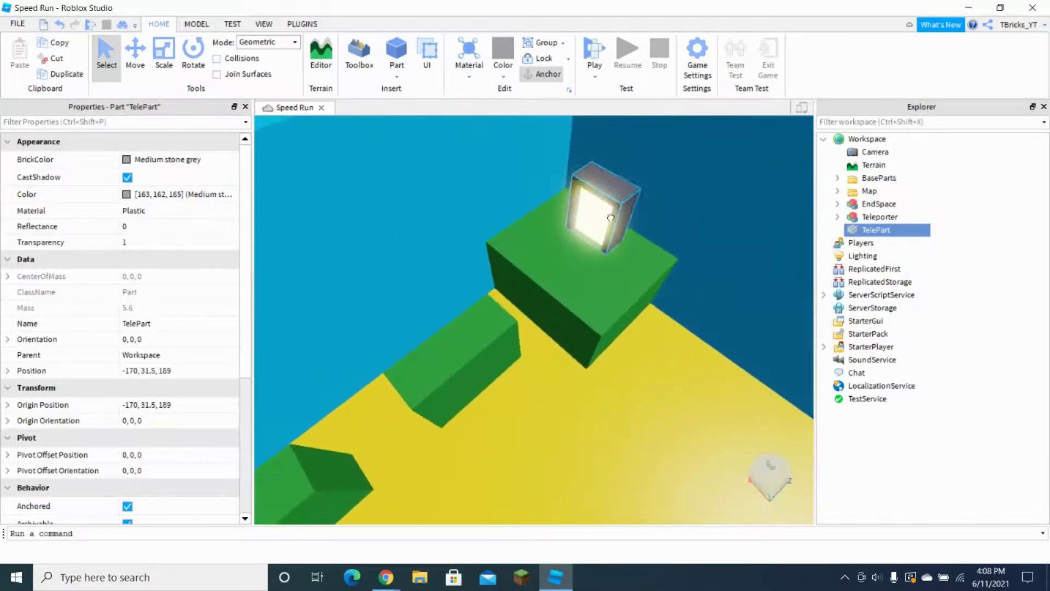
click(611, 218)
click(837, 218)
click(852, 231)
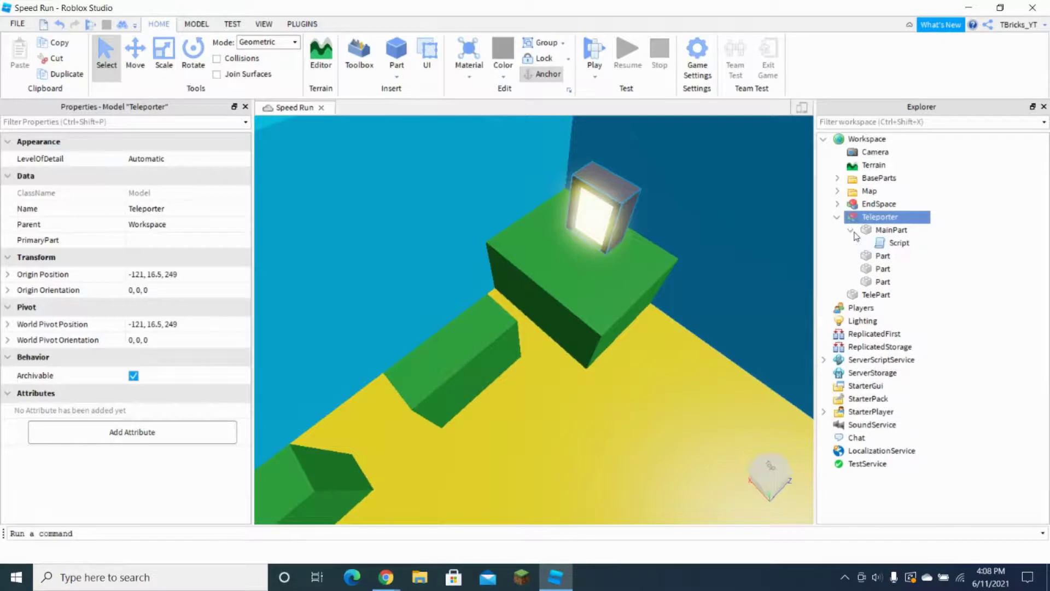
right_click(884, 246)
click(908, 10)
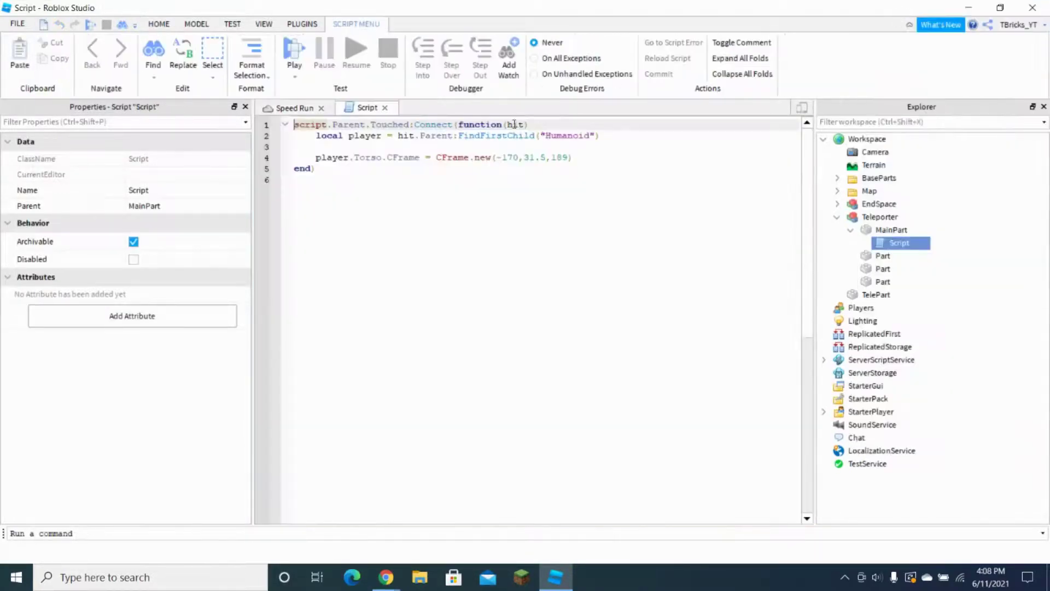
Step: Declare local plr = game.Players:GetPlayerFromCharacter(hit.Parent) between the player variable and the teleport line
key(Return)
key(Return)
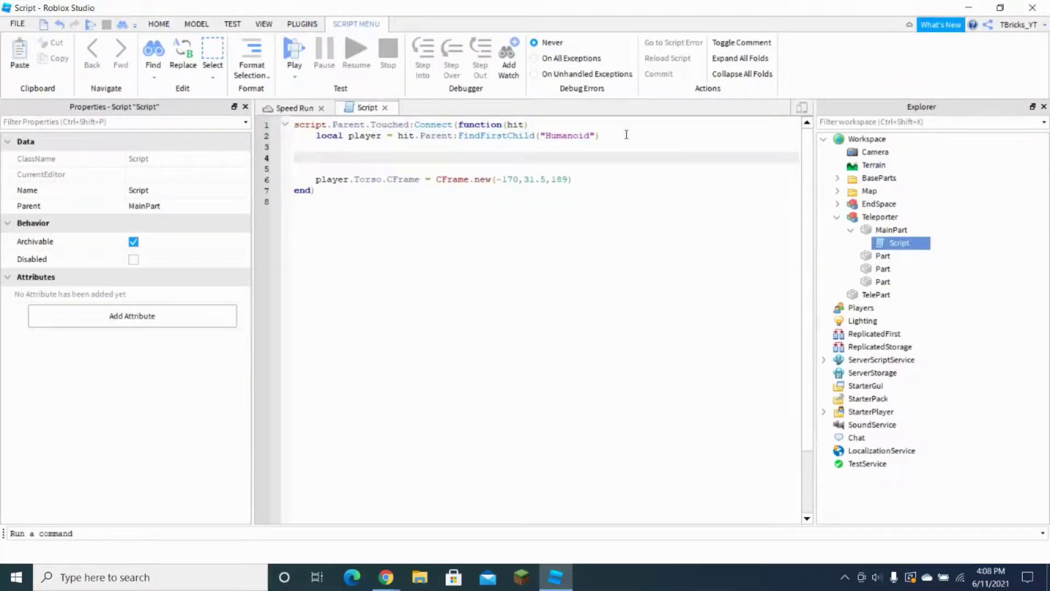
text(lo)
text(plr =)
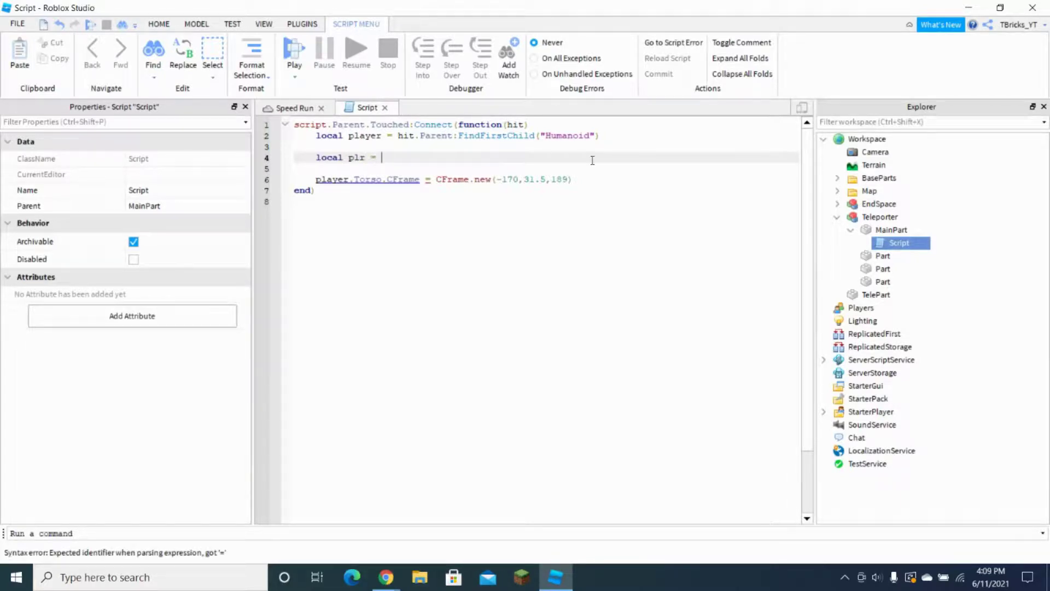
text( game.Players)
text(:GetPlayerFromCharacter(hit)
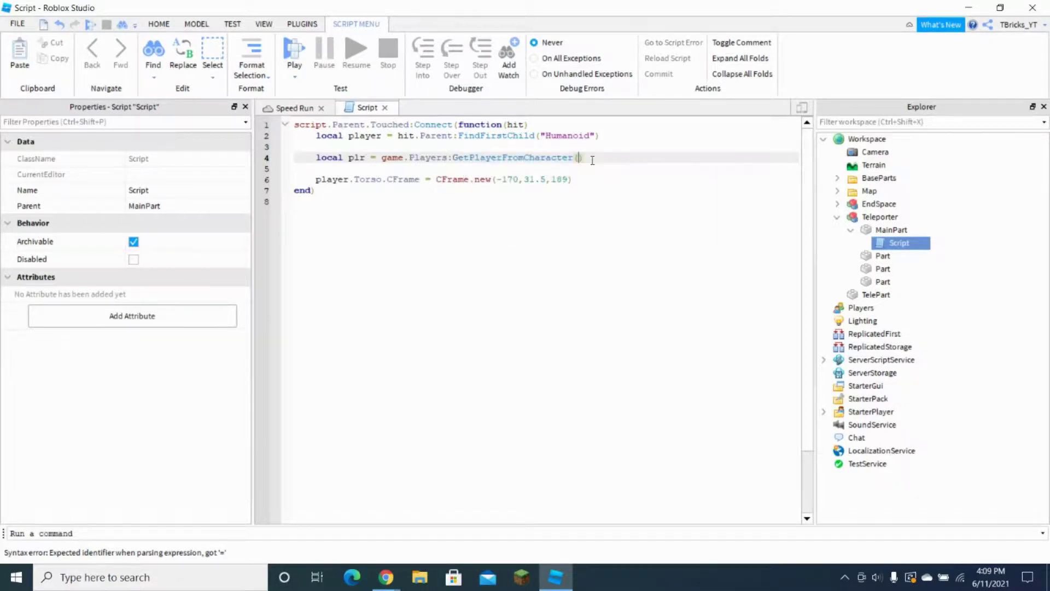
text(,P)
key(BackSpace)
key(BackSpace)
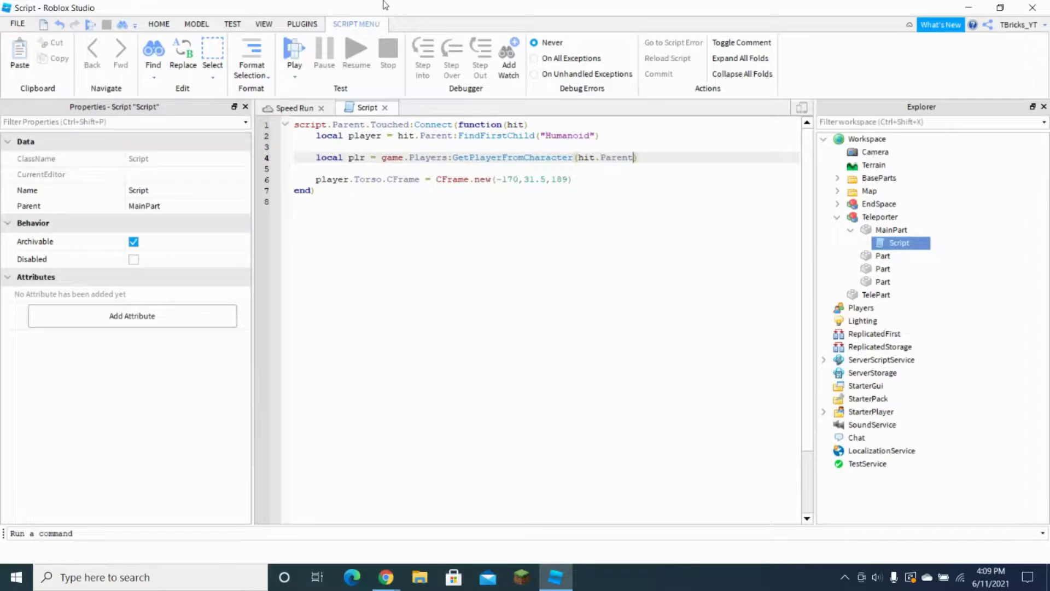
Step: Add plr.leaderstats.Wins.Value += 1 below the teleport line to award a win
click(610, 180)
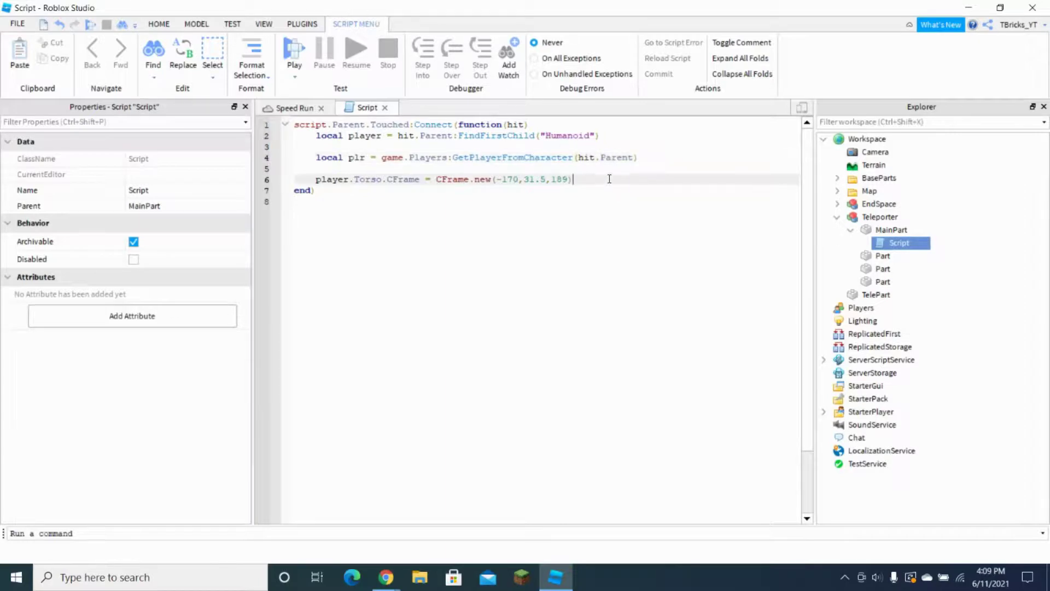
key(Return)
key(Return)
text(plr.leaderstats.Wins.Value += 1)
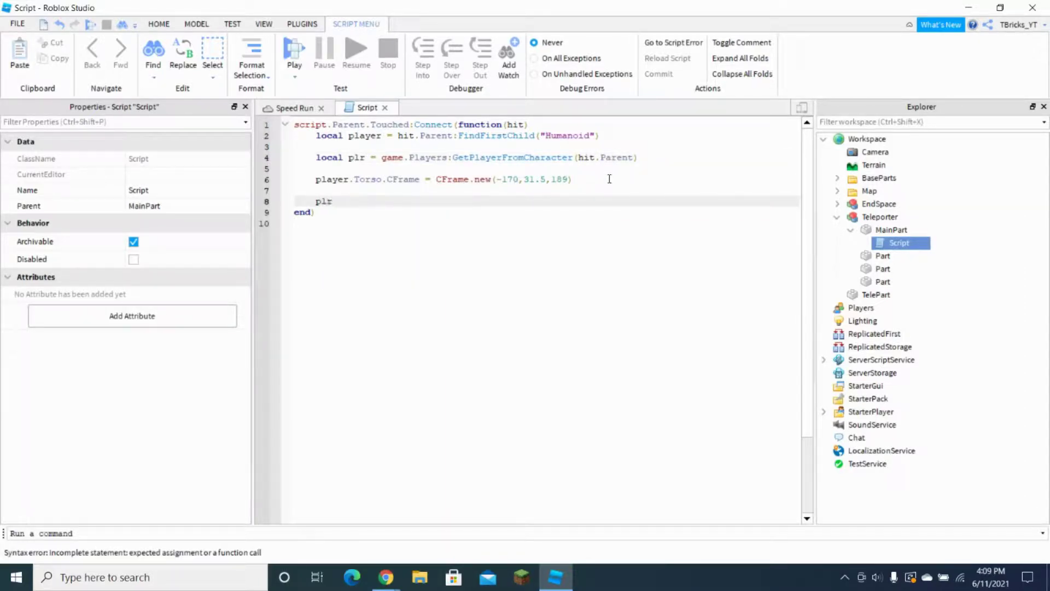
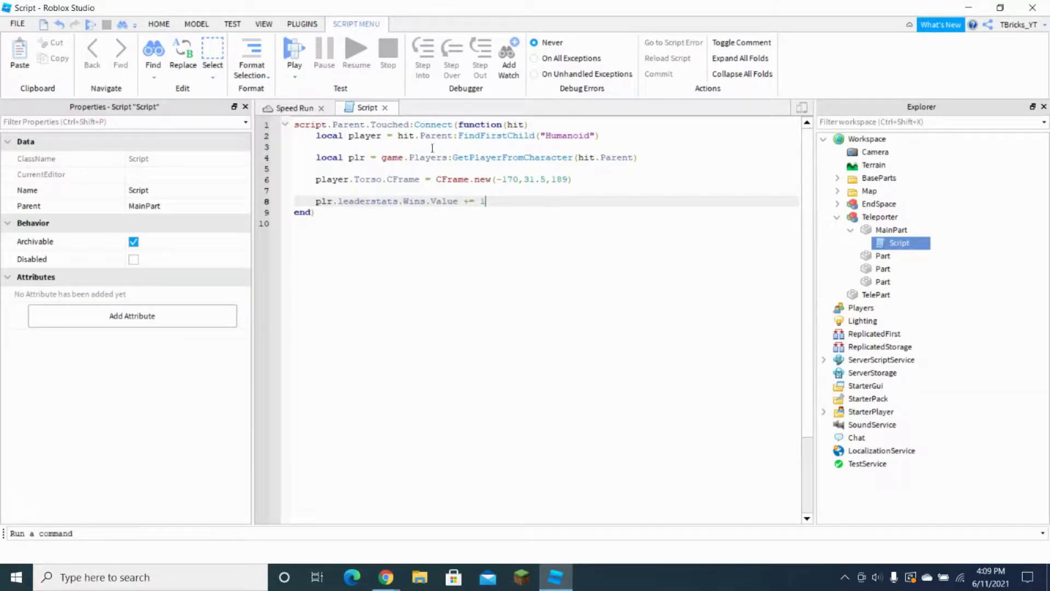
Step: Close the script and collapse the MainPart, Teleporter and Workspace entries in the object tree
click(385, 107)
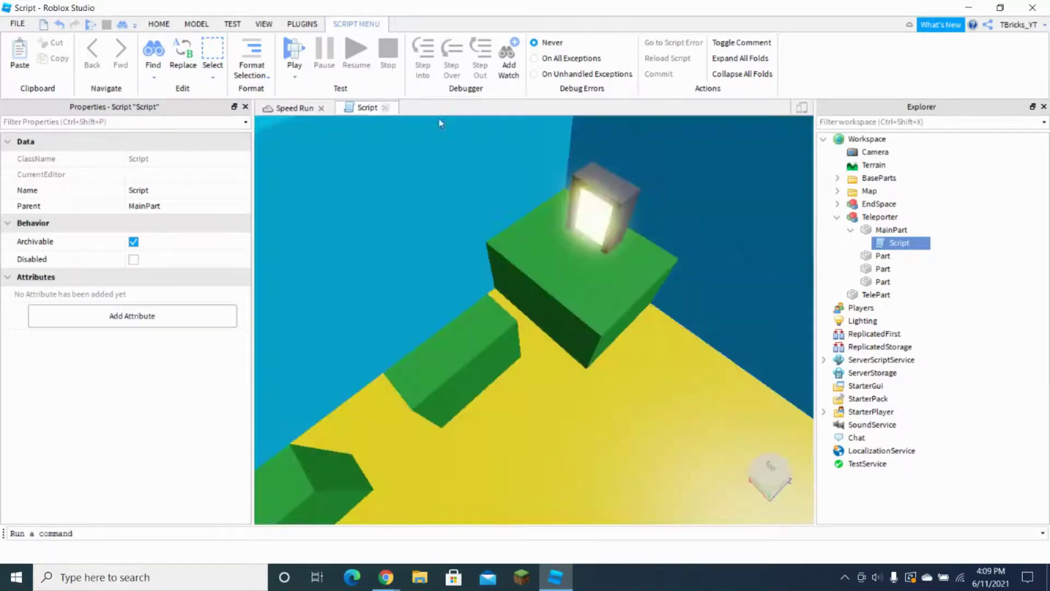
click(851, 230)
click(837, 217)
click(823, 139)
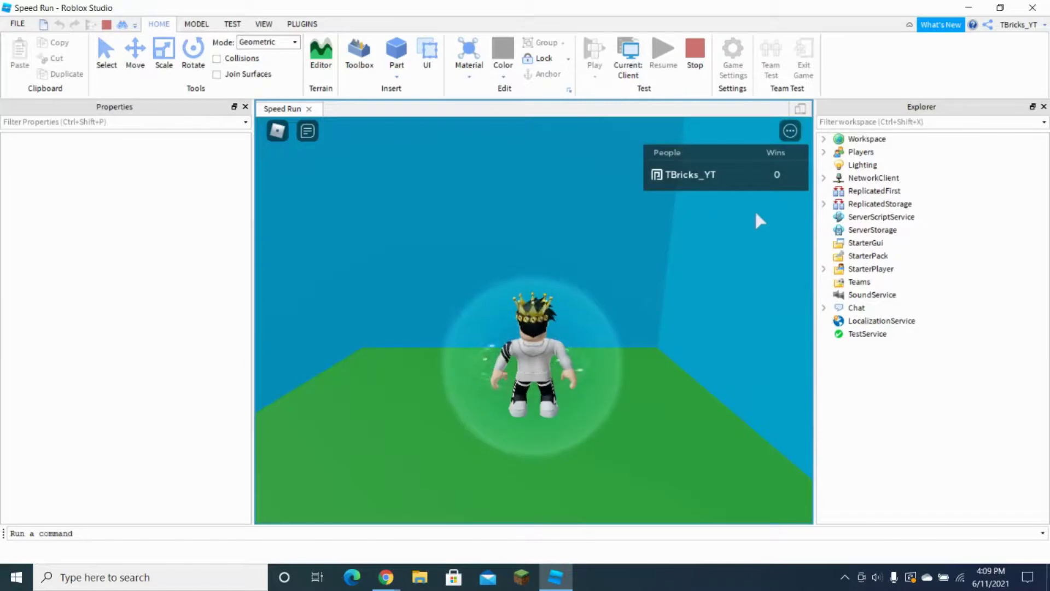
Step: Run the character across the platforms into the finish door to test the win award, and end the playtest
right_drag(550, 278, 549, 279)
key(w)
key(space)
key(space)
key(w)
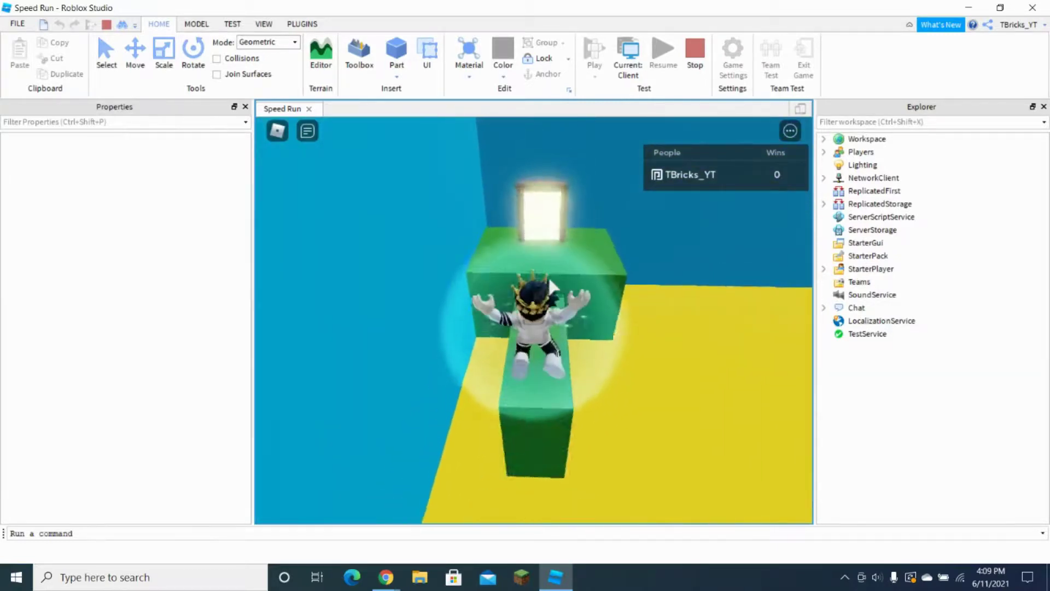
key(w)
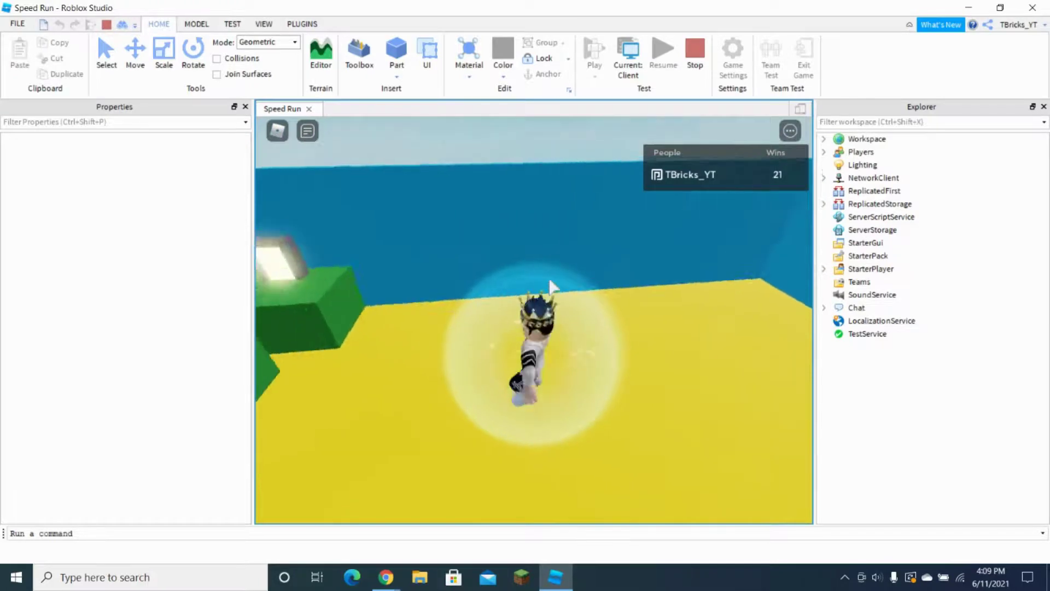
right_drag(553, 278, 552, 278)
key(w)
key(a)
key(d)
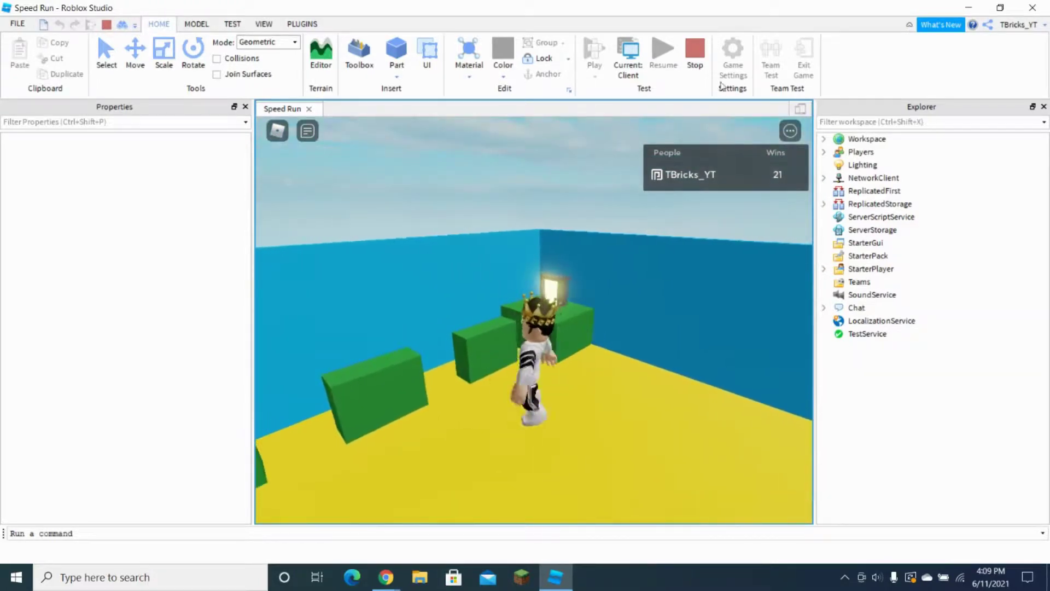
click(706, 70)
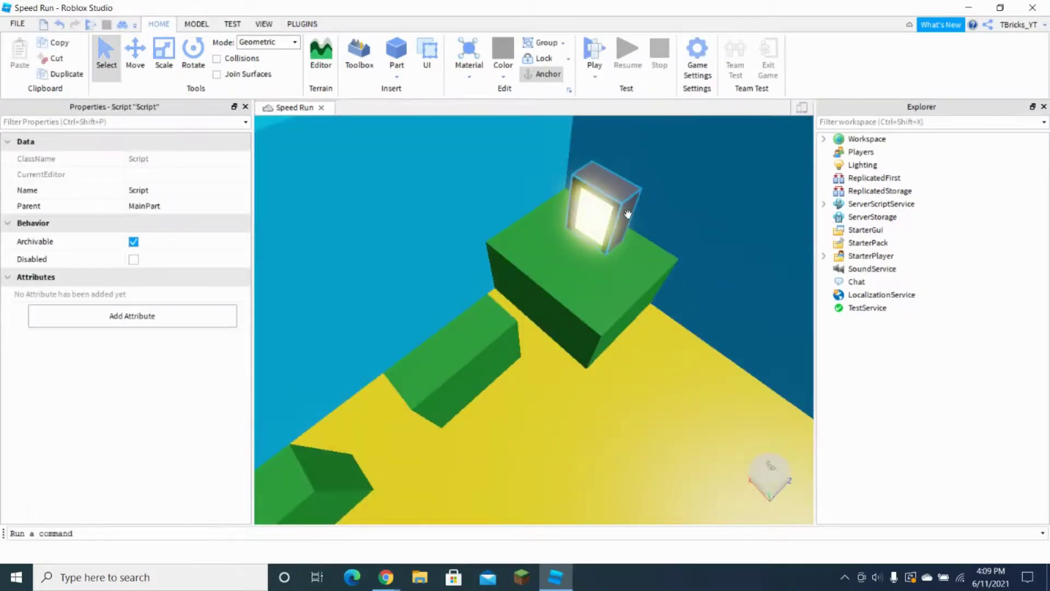
Step: Select the finish door's Teleporter model and reopen the script inside its MainPart for editing
scroll(595, 203, up, 5)
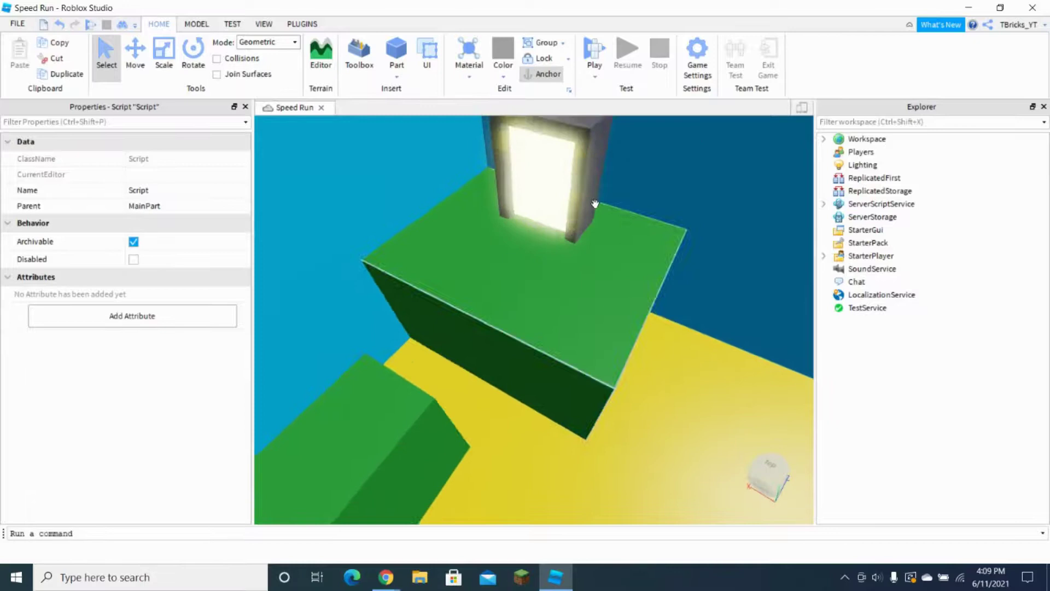
scroll(595, 204, down, 2)
click(595, 204)
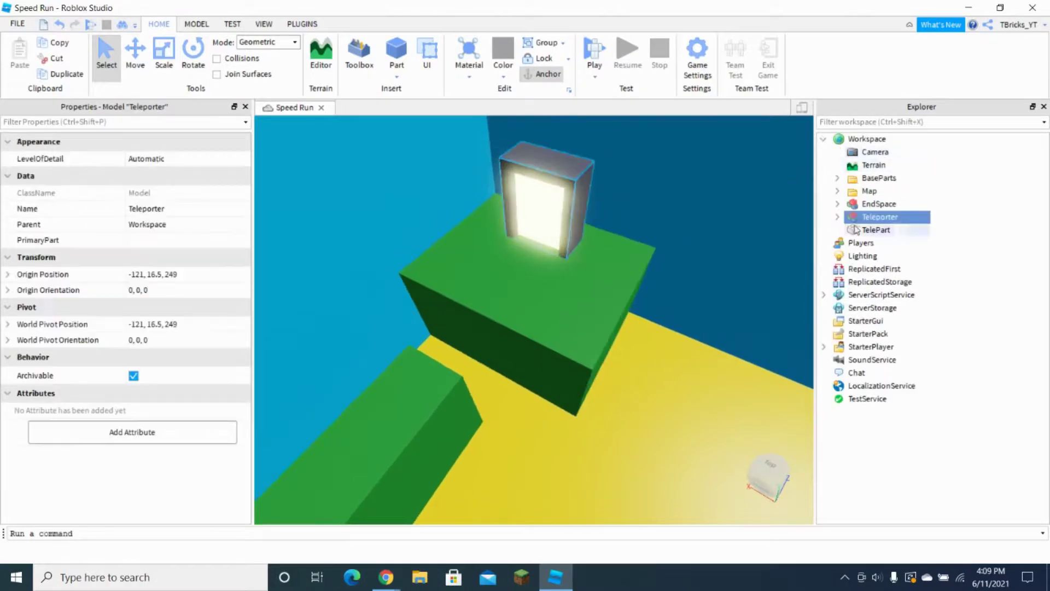
click(837, 217)
click(851, 230)
right_click(899, 242)
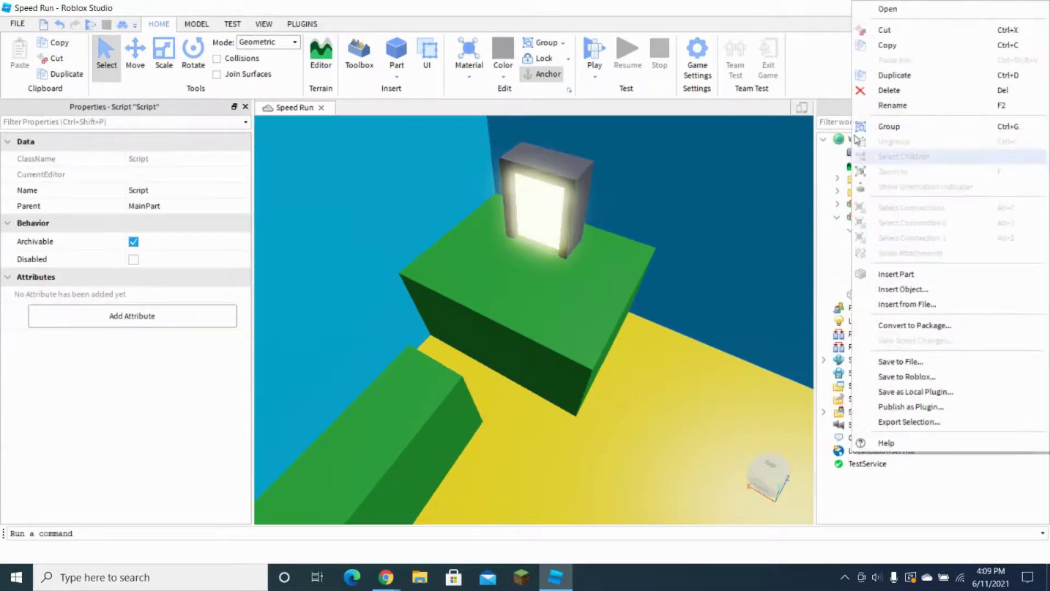
click(897, 10)
Step: Add wait(1) below the Wins increment line in the teleporter script and close the script
click(493, 202)
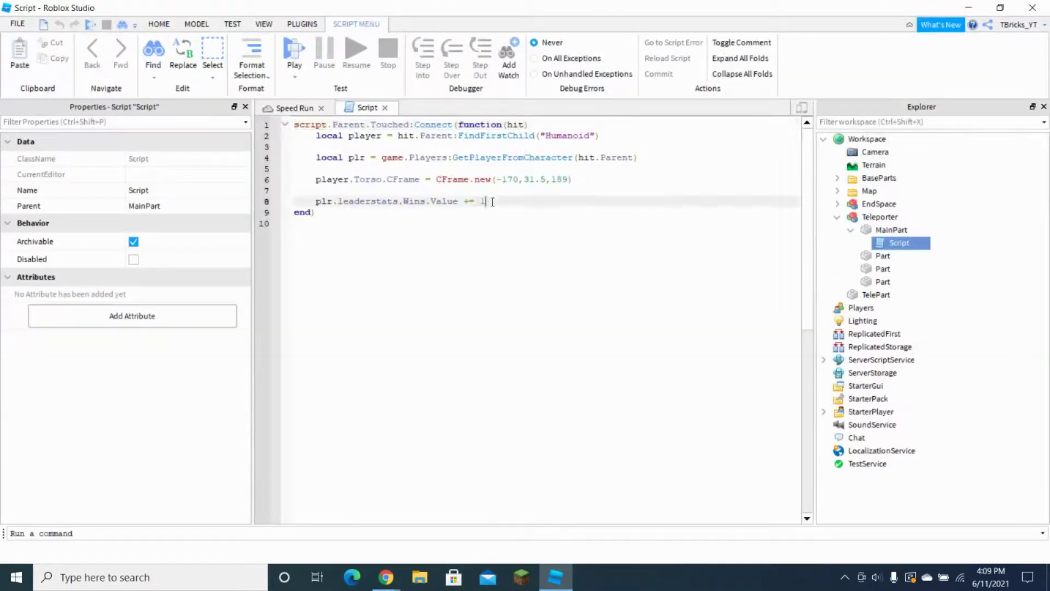
key(Return)
text(wait(1)
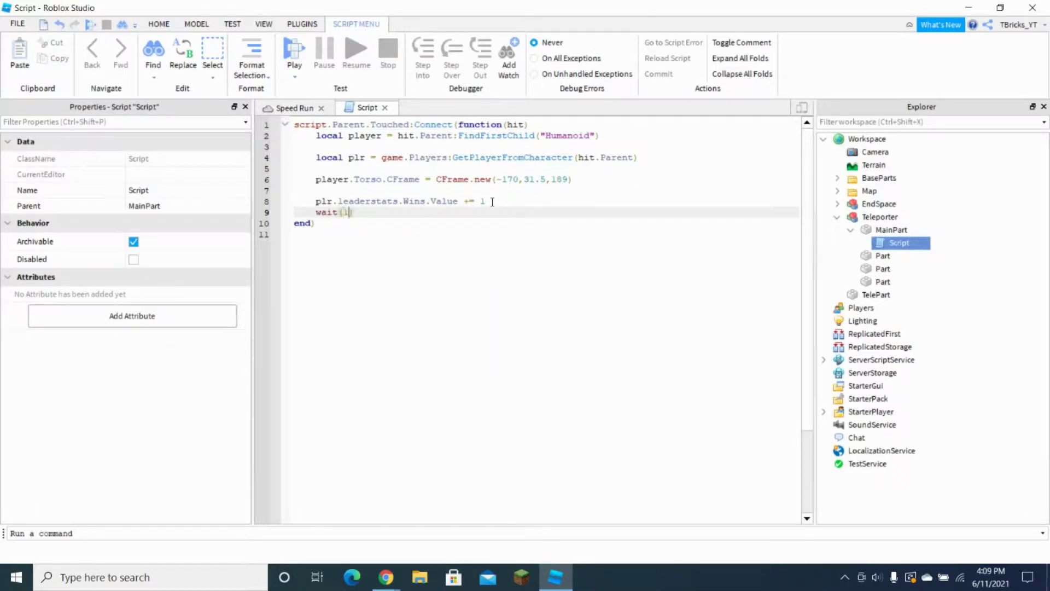
click(385, 109)
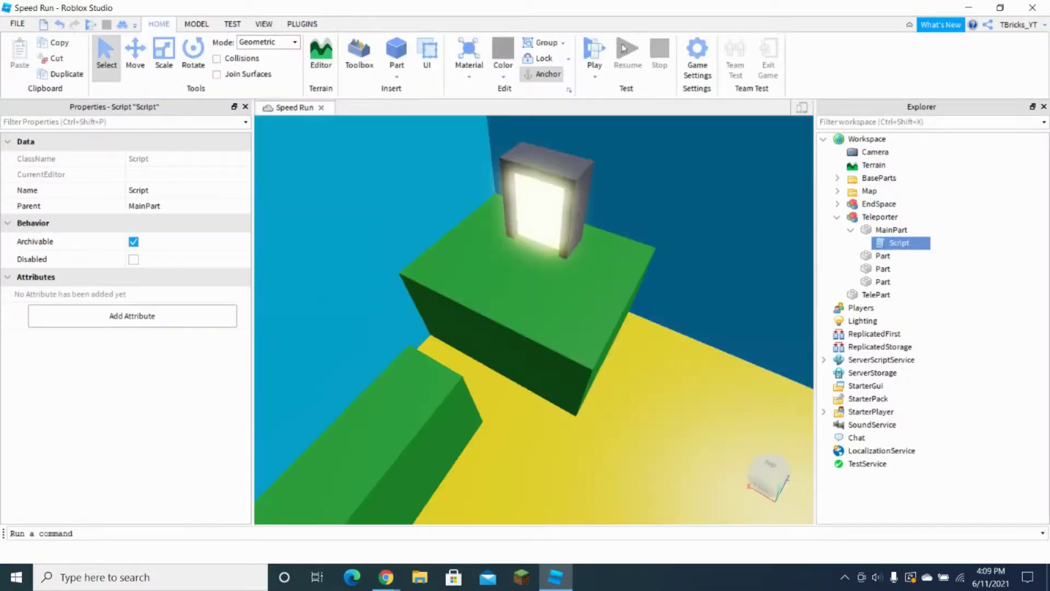
Step: Playtest the obby again through the finish door to check the win count with the wait, and end the test
click(594, 54)
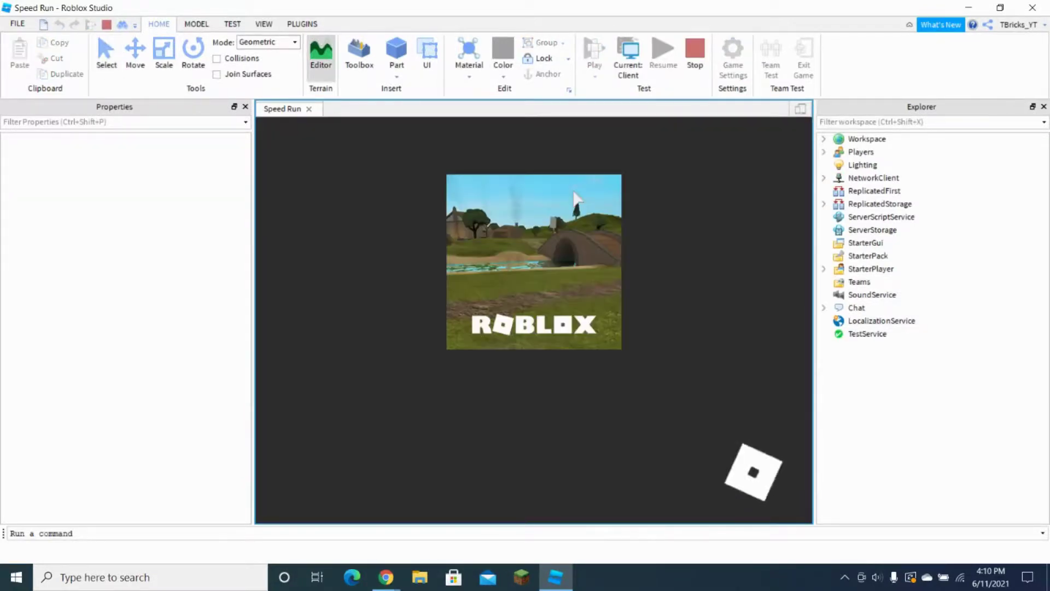
key(w)
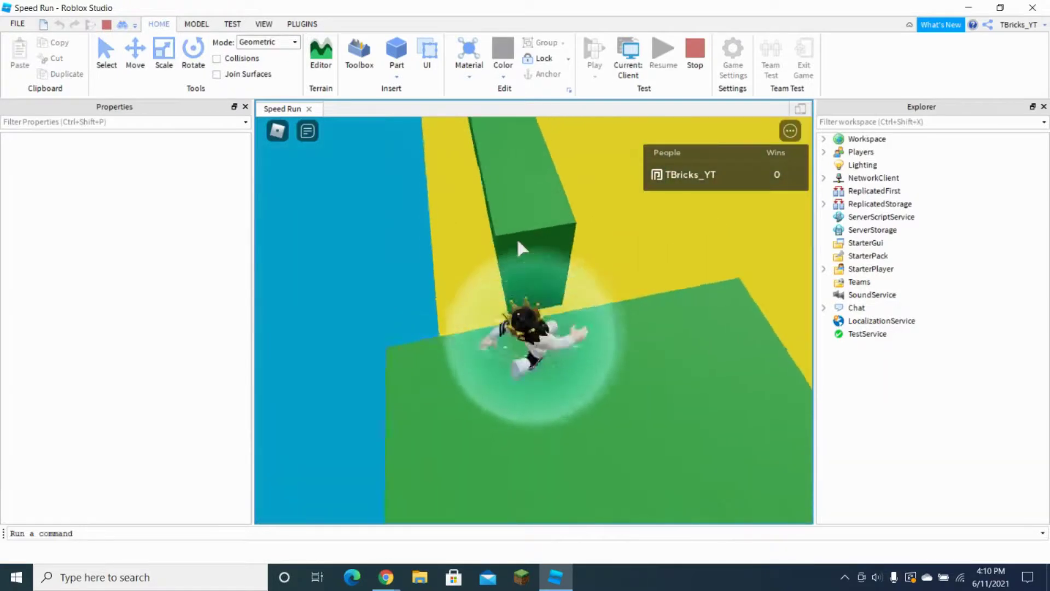
key(w)
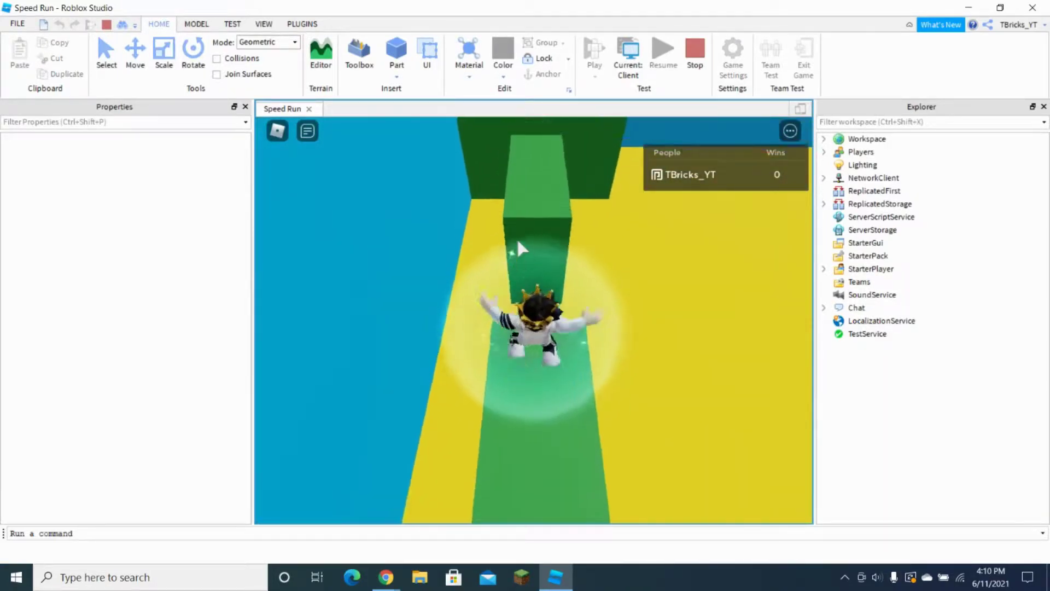
key(w)
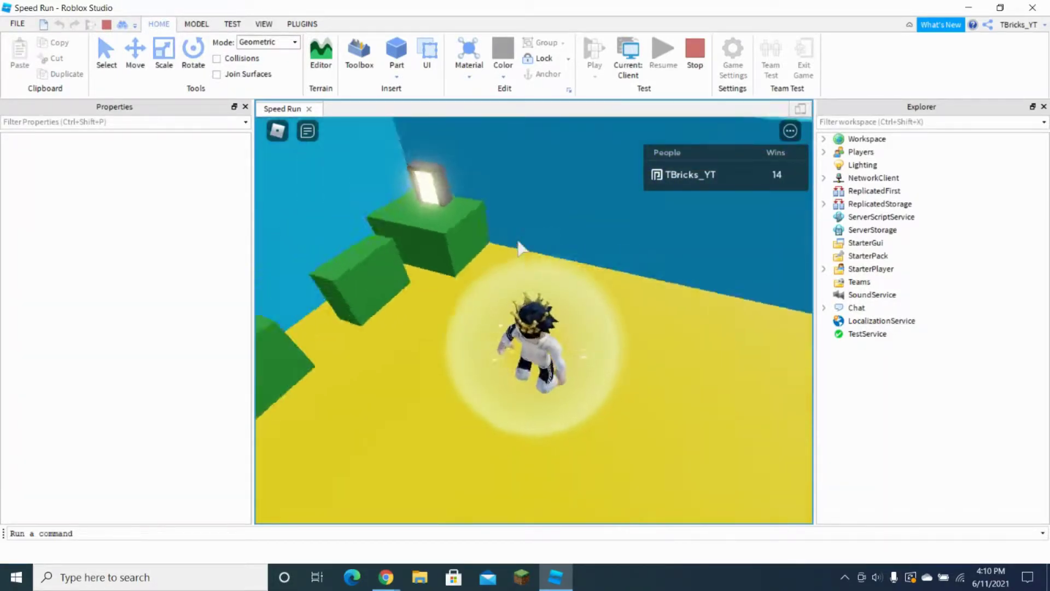
right_drag(518, 240, 547, 241)
key(d)
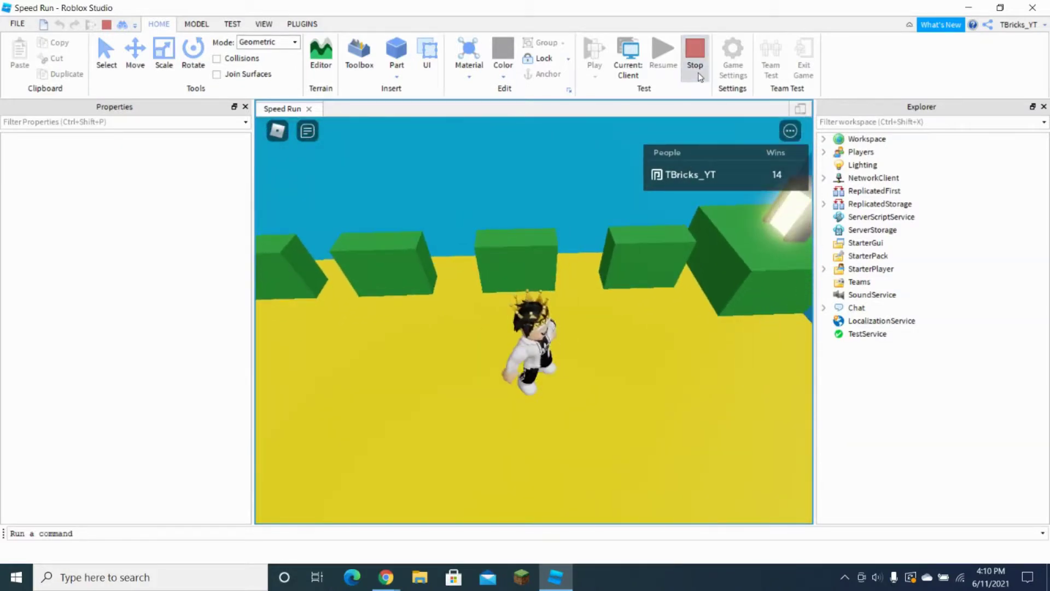
click(696, 64)
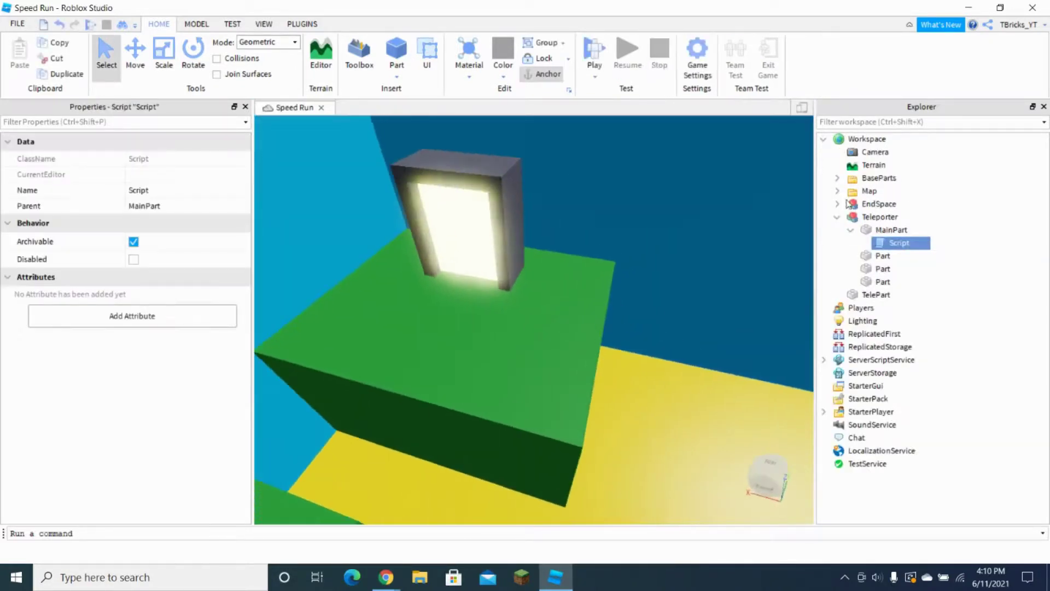
right_click(886, 242)
key(Delete)
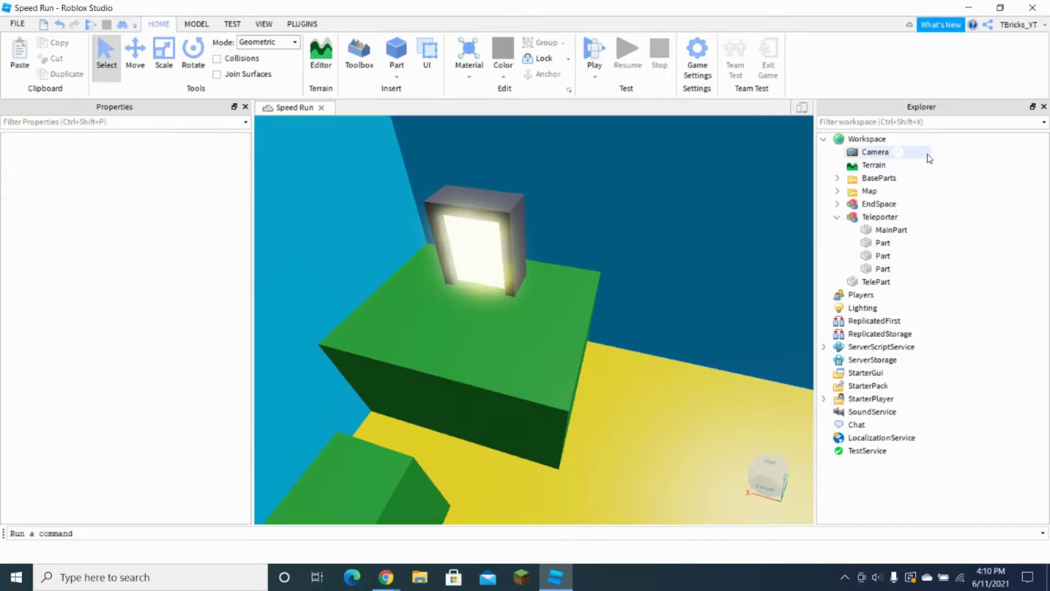
click(62, 24)
Step: Reopen the MainPart script and declare local db = false on a new first line above the Touched function
right_click(903, 242)
click(896, 9)
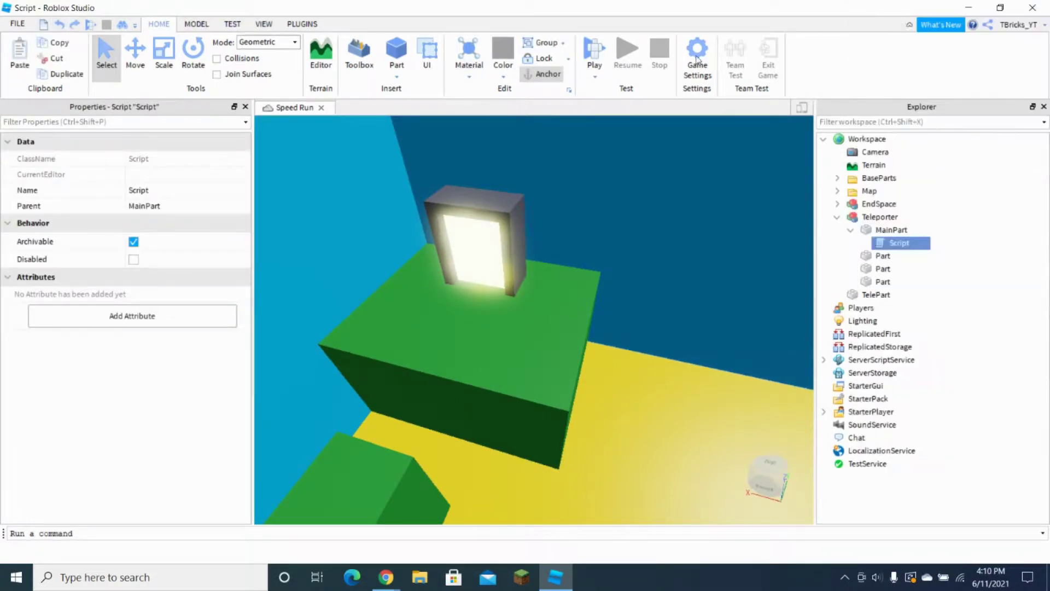
key(Return)
key(Return)
click(308, 124)
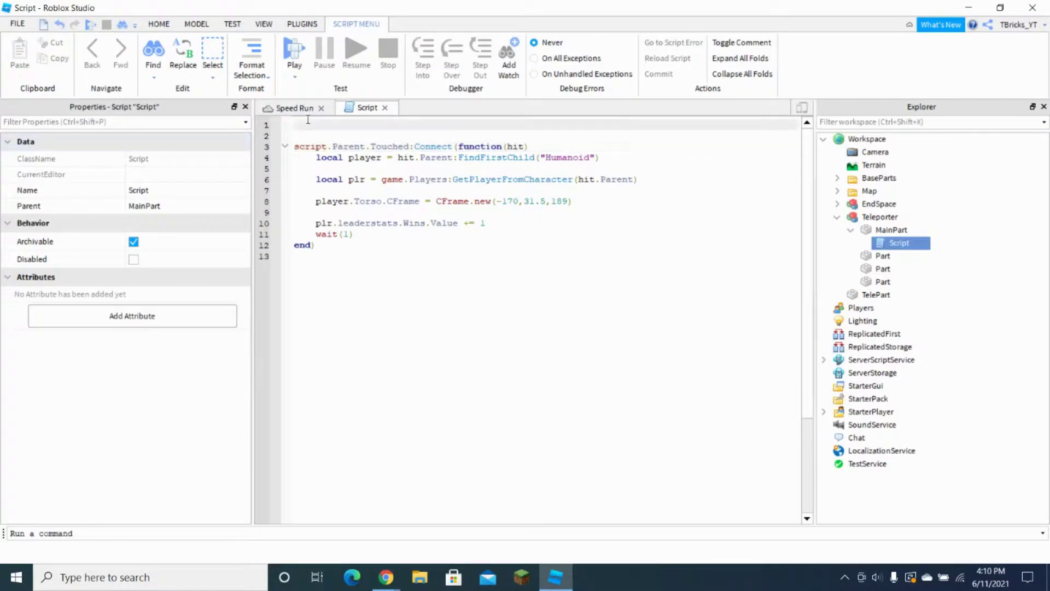
text(local )
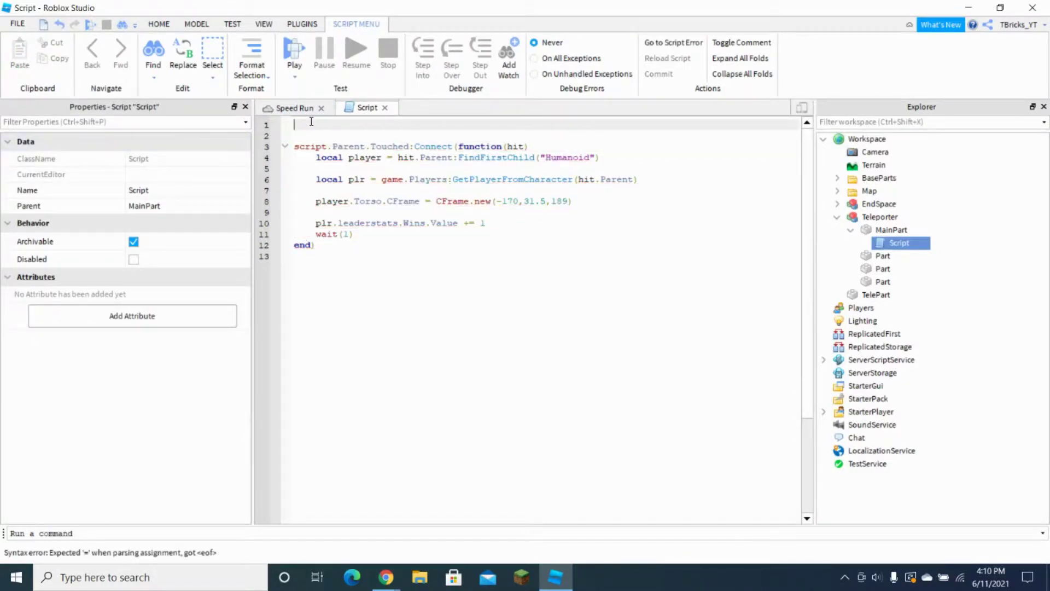
text(db = false)
Step: Wrap the whole body of the Touched function in an if db == false then block
click(360, 239)
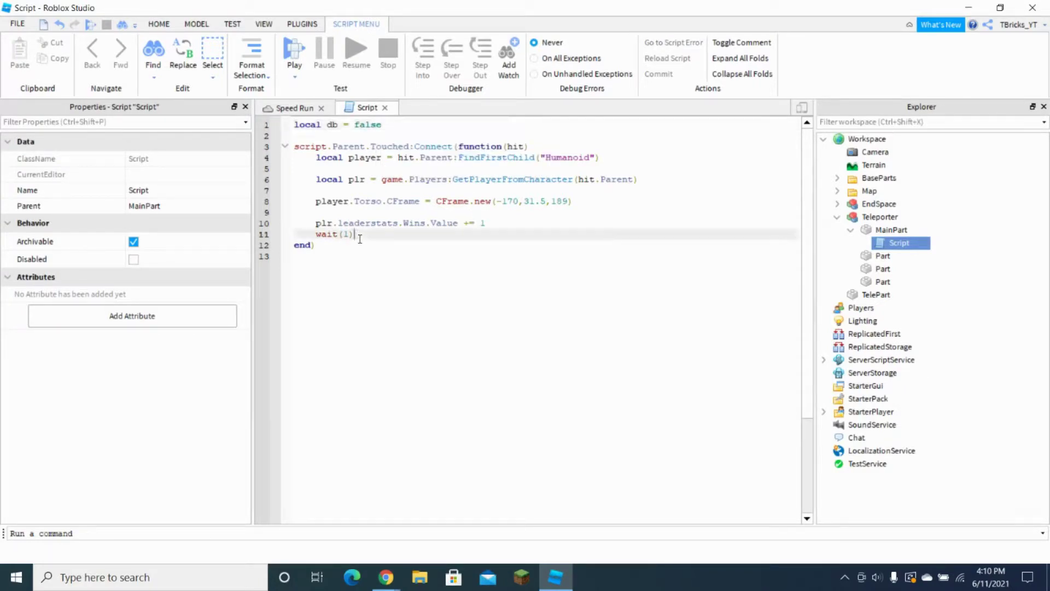
drag(349, 235, 317, 160)
key(ctrl+c)
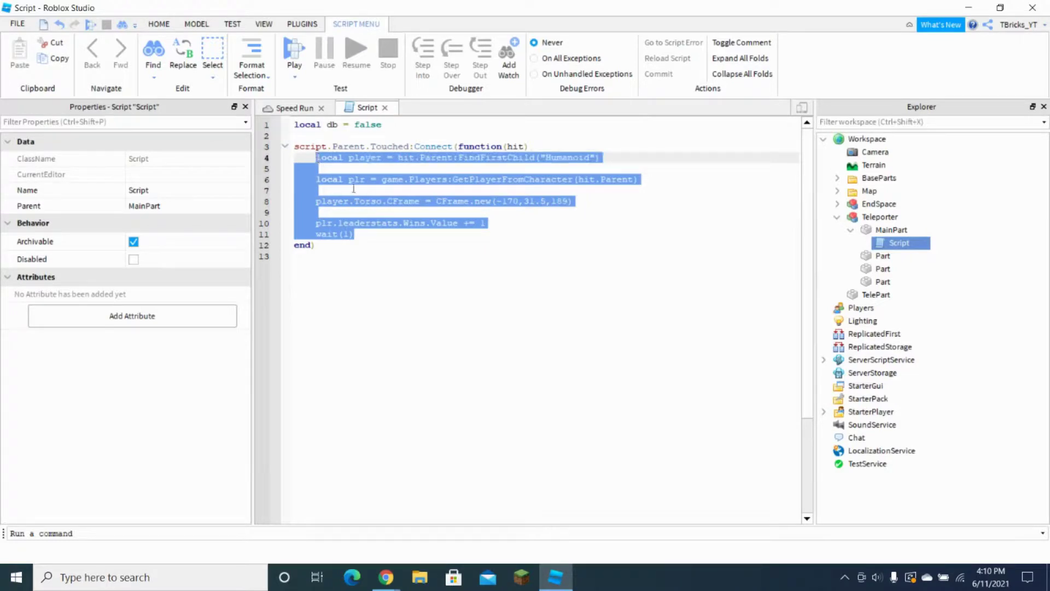
text(if db)
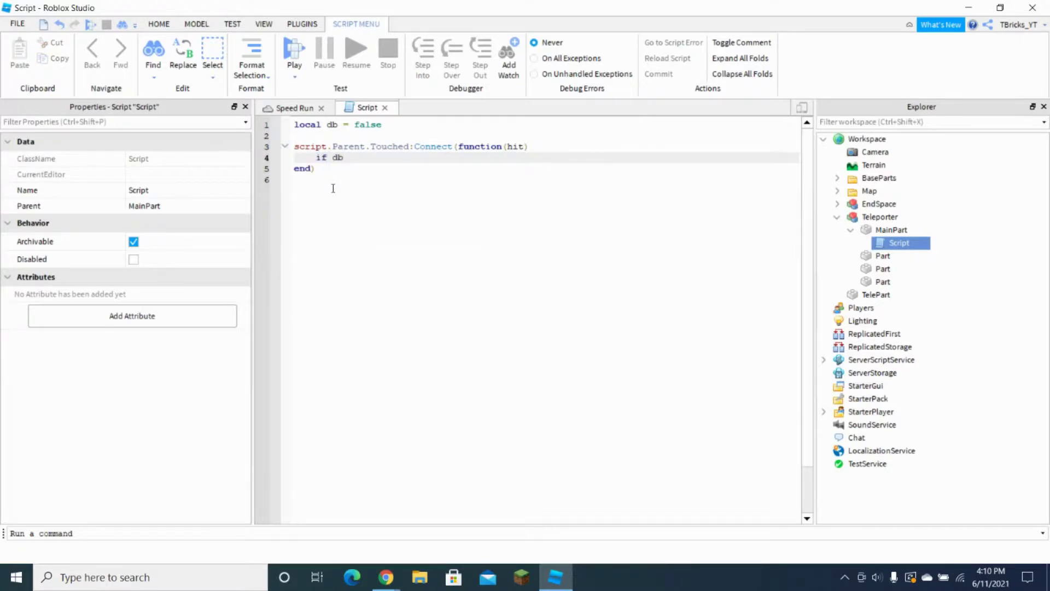
text( = fals)
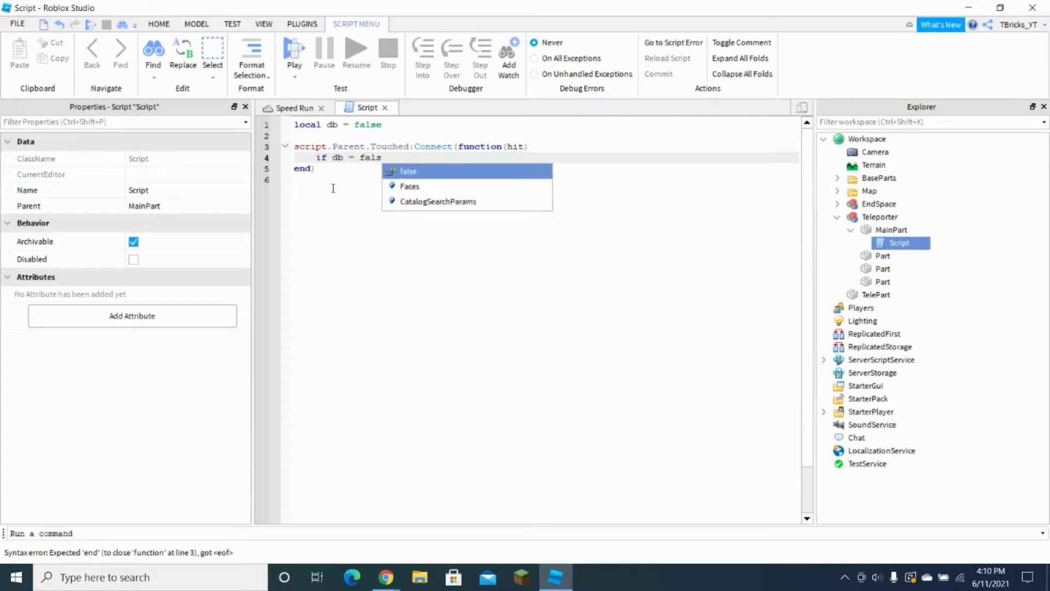
text(= false then)
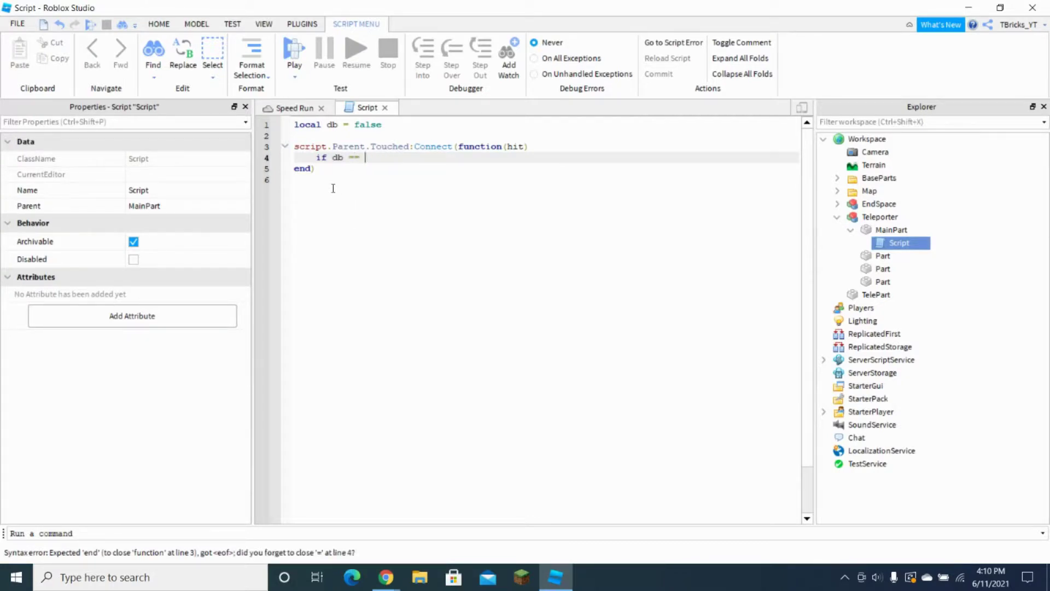
key(Return)
key(ctrl+v)
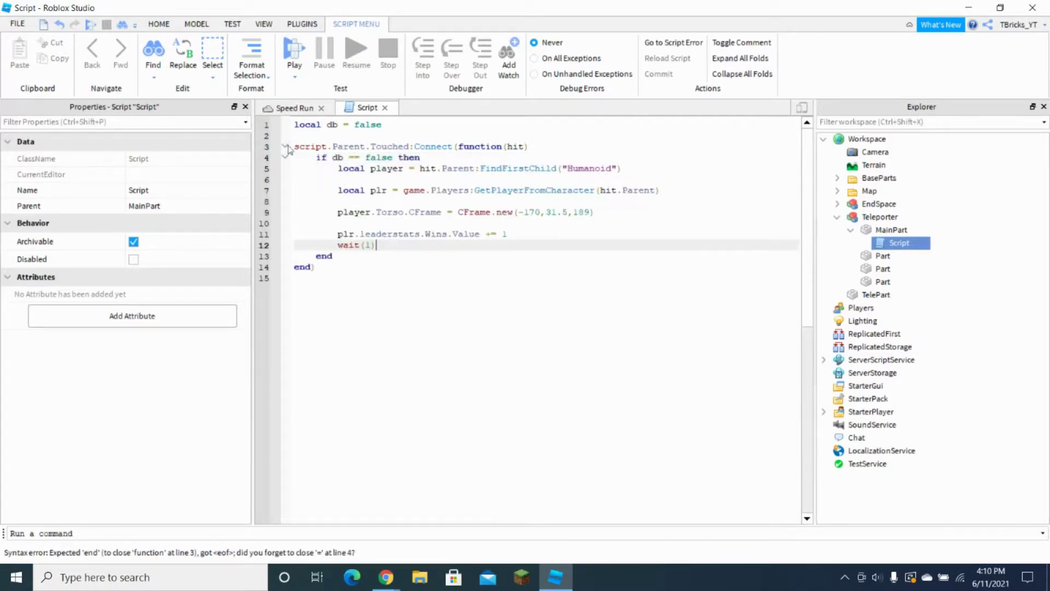
Step: Add db = true inside the if block, directly above the line that teleports the player
click(378, 232)
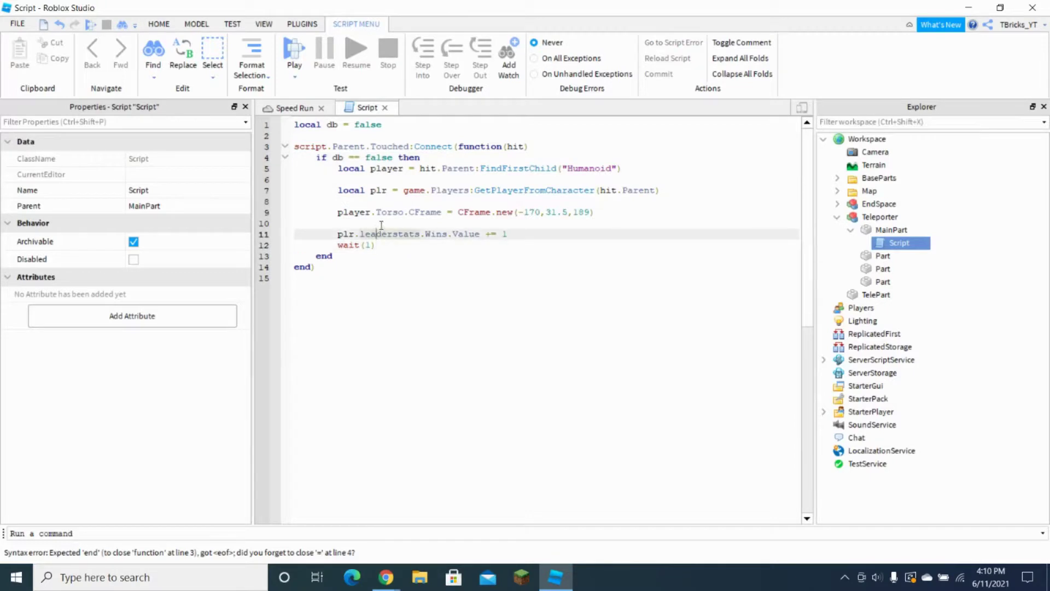
click(382, 223)
click(374, 203)
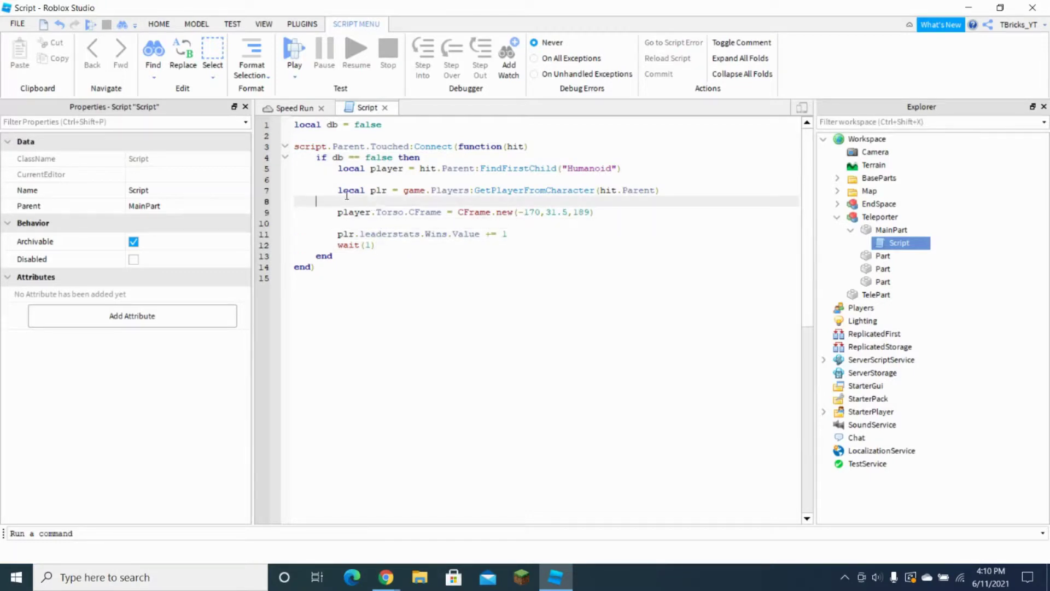
text(db = true)
key(Return)
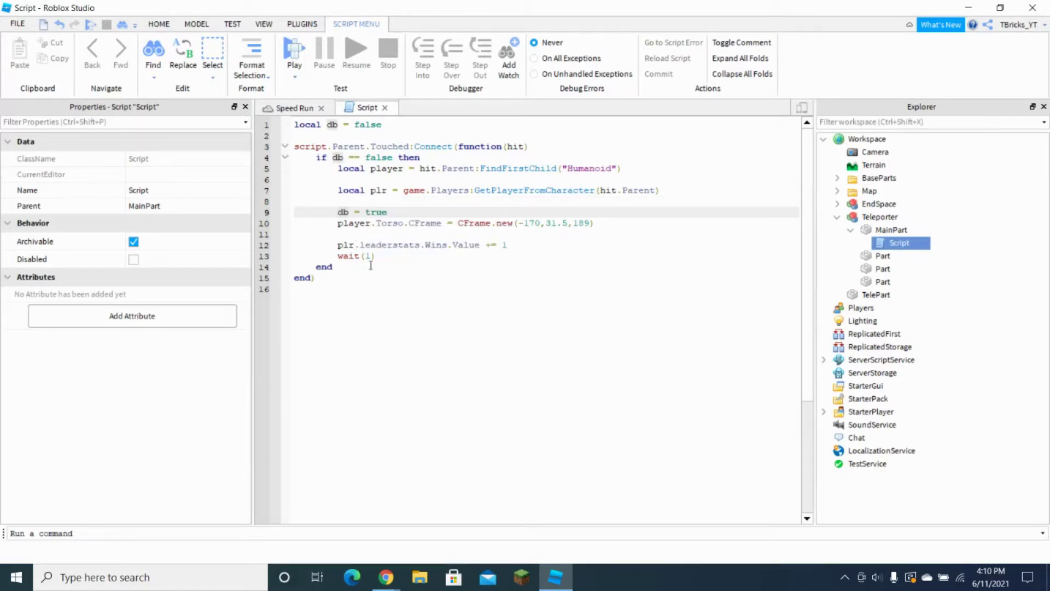
Step: Reset the debounce with db = false below wait(1) and close the script
click(384, 256)
key(Return)
text(db)
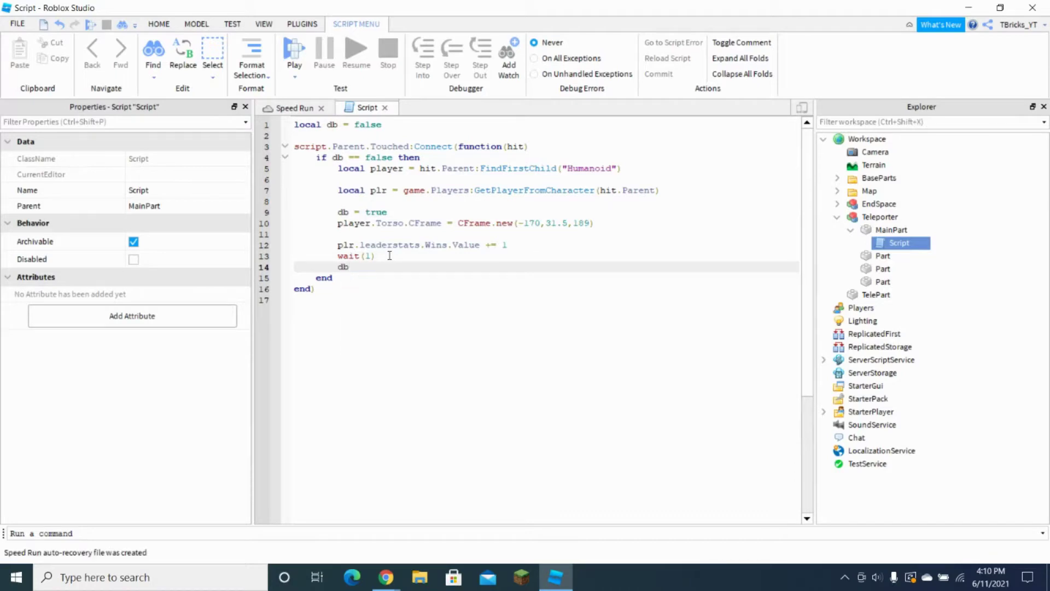
text( = false)
click(385, 108)
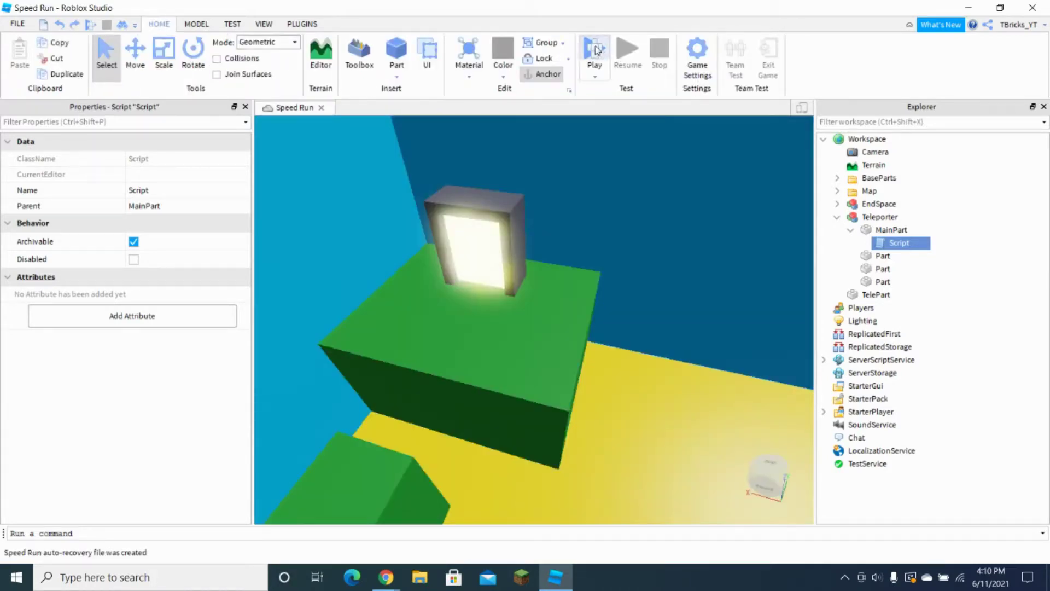
Step: Start a playtest and run the character across the platforms into the finish door to check the debounced win award
click(596, 49)
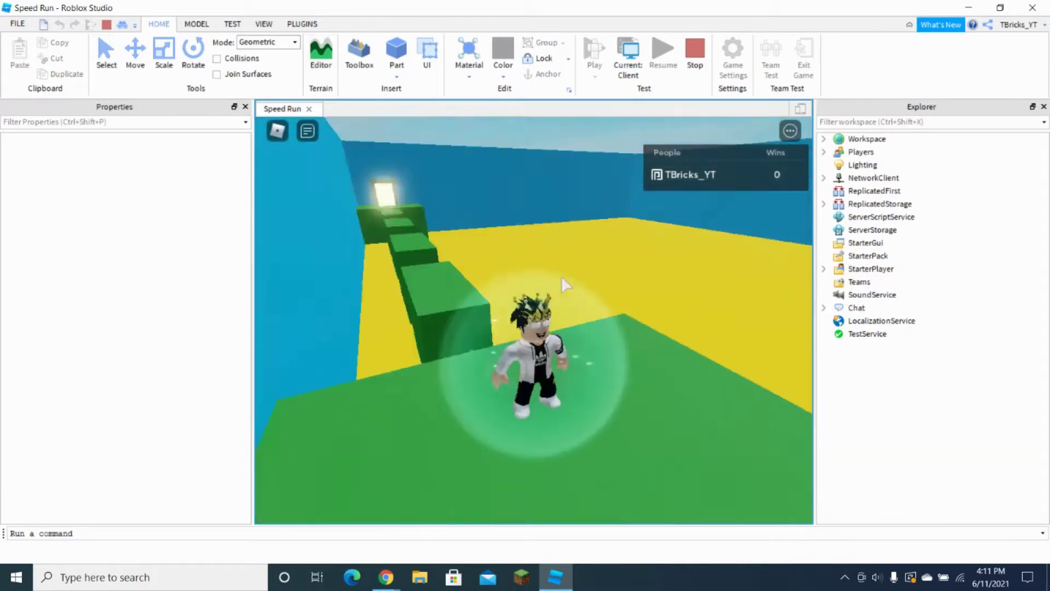
right_drag(562, 278, 562, 278)
key(w)
key(space)
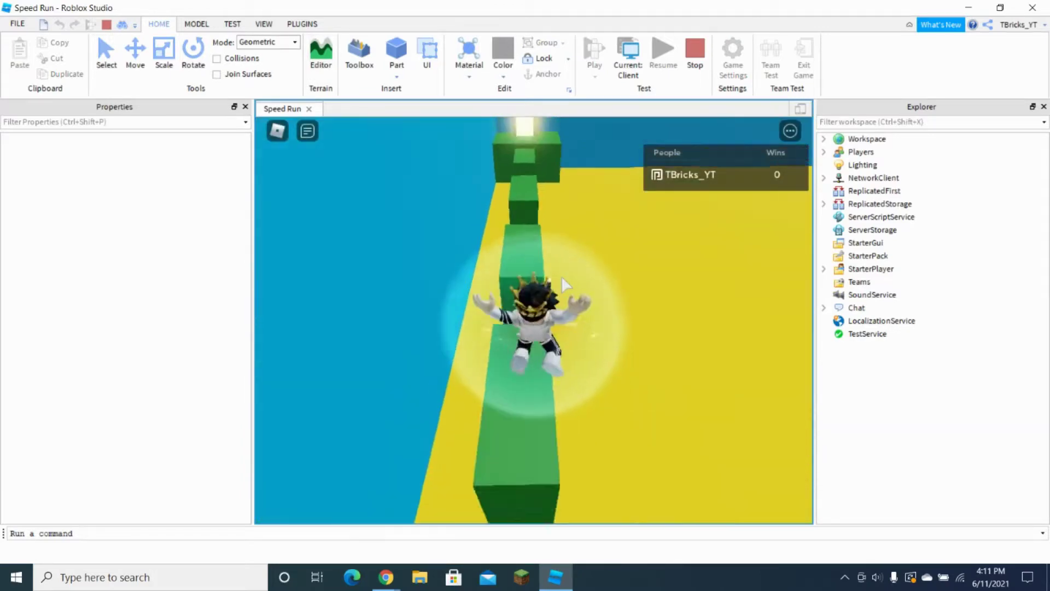
key(w)
key(space)
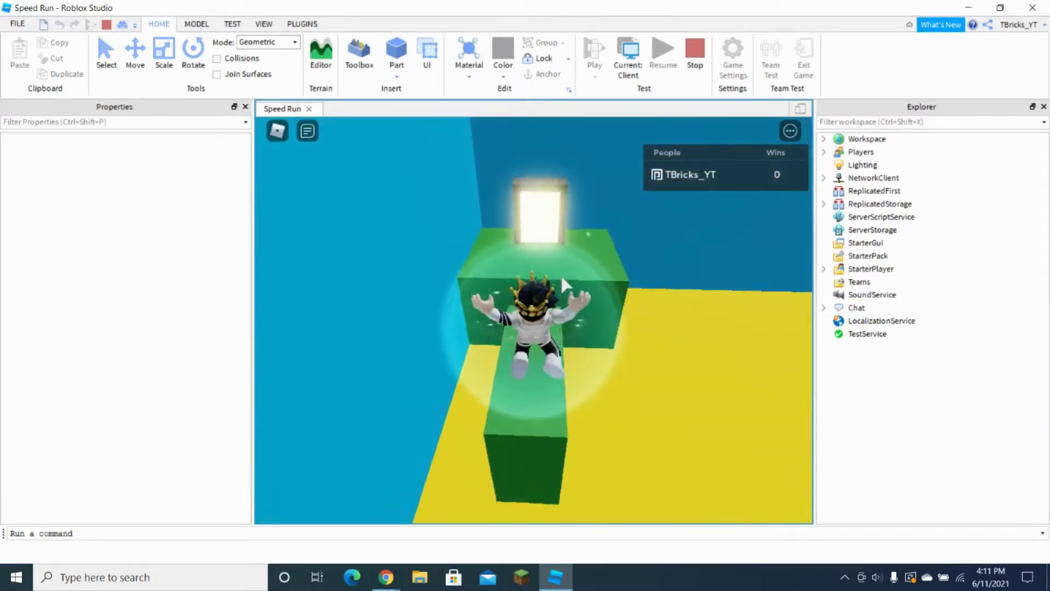
right_drag(562, 277, 562, 278)
key(w)
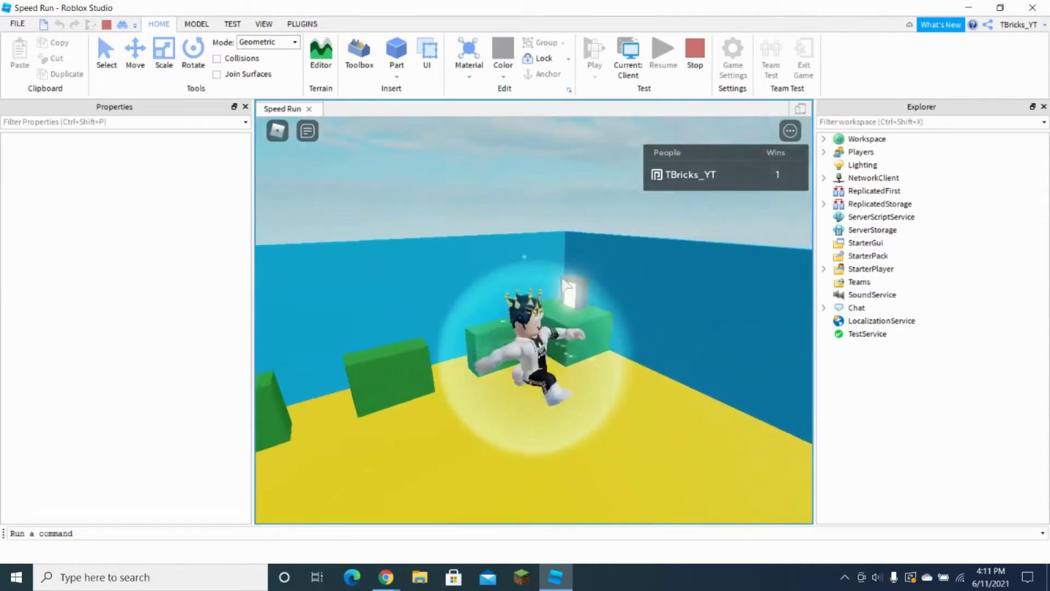
Step: Walk the respawned character around briefly, facing the platforms and finish door, and end the playtest
key(w)
key(s)
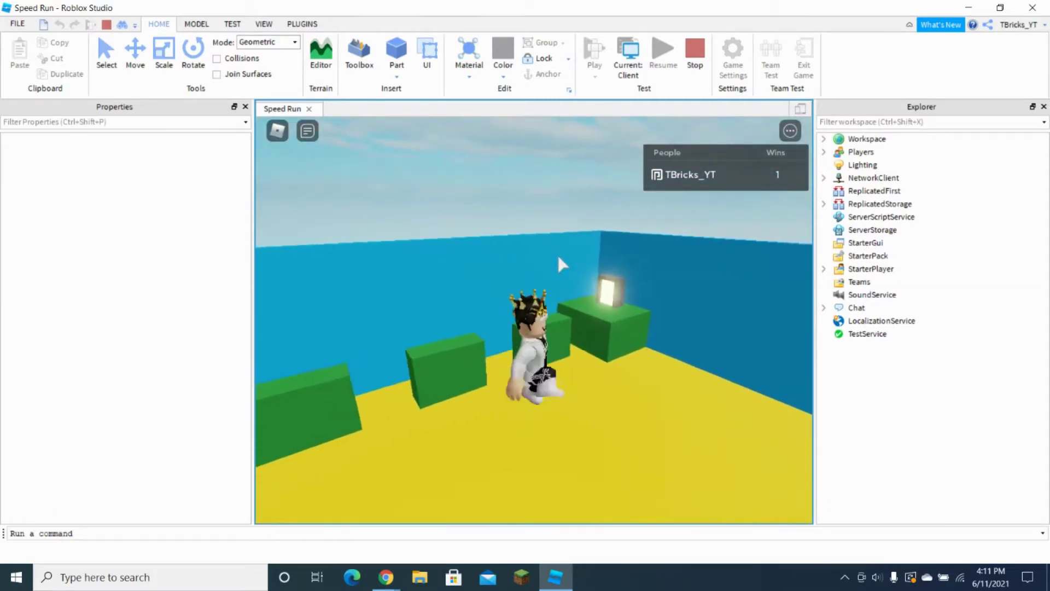
key(w)
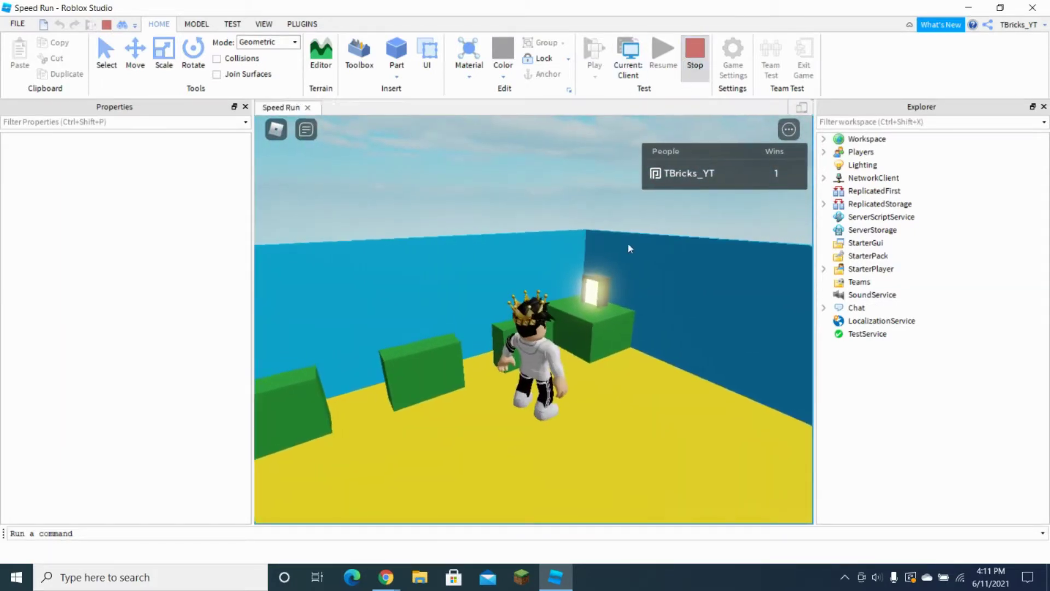
click(694, 62)
Step: Collapse MainPart, the Teleporter model and Workspace in the object tree, and bring the finish door into close view
scroll(749, 237, down, 10)
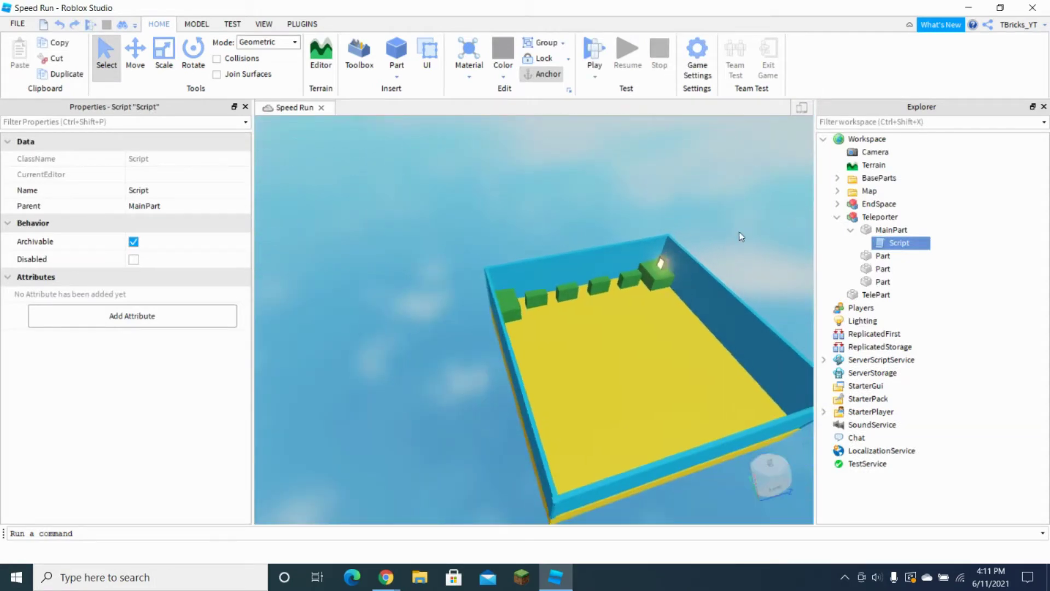
click(851, 230)
click(837, 216)
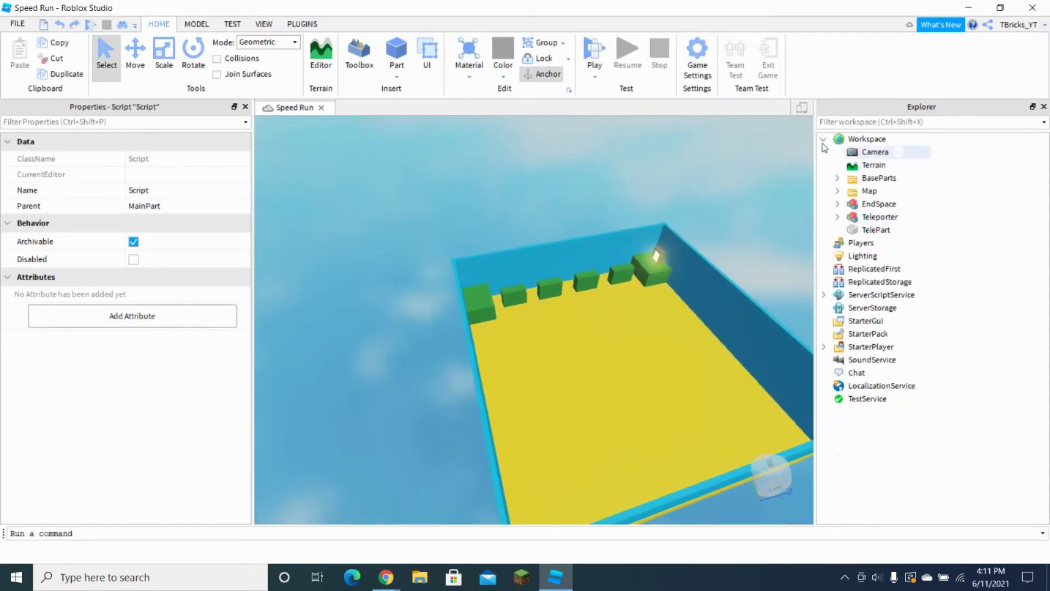
click(824, 139)
key(d)
key(w)
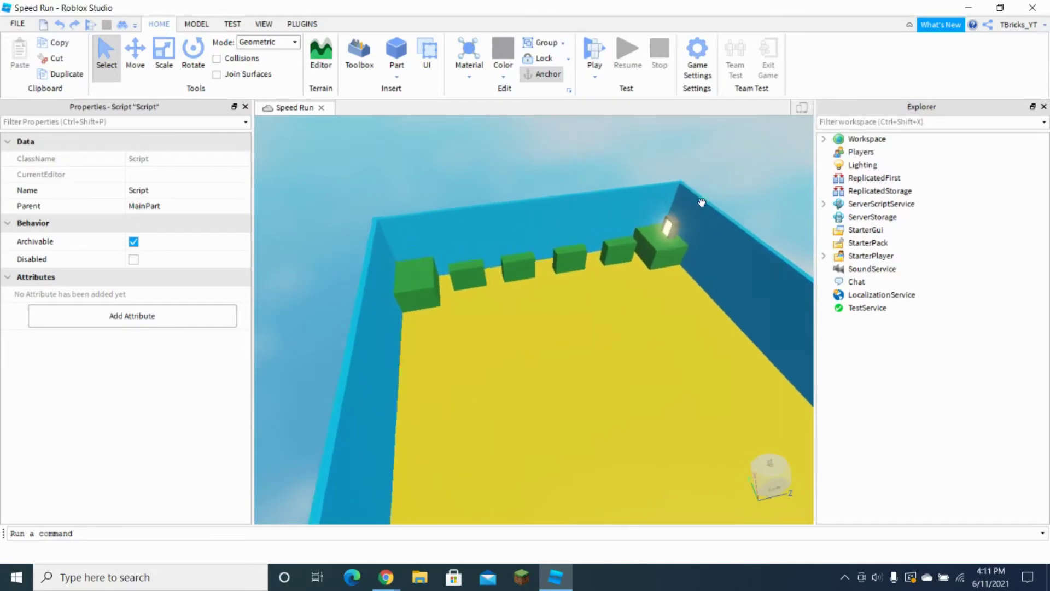
key(d)
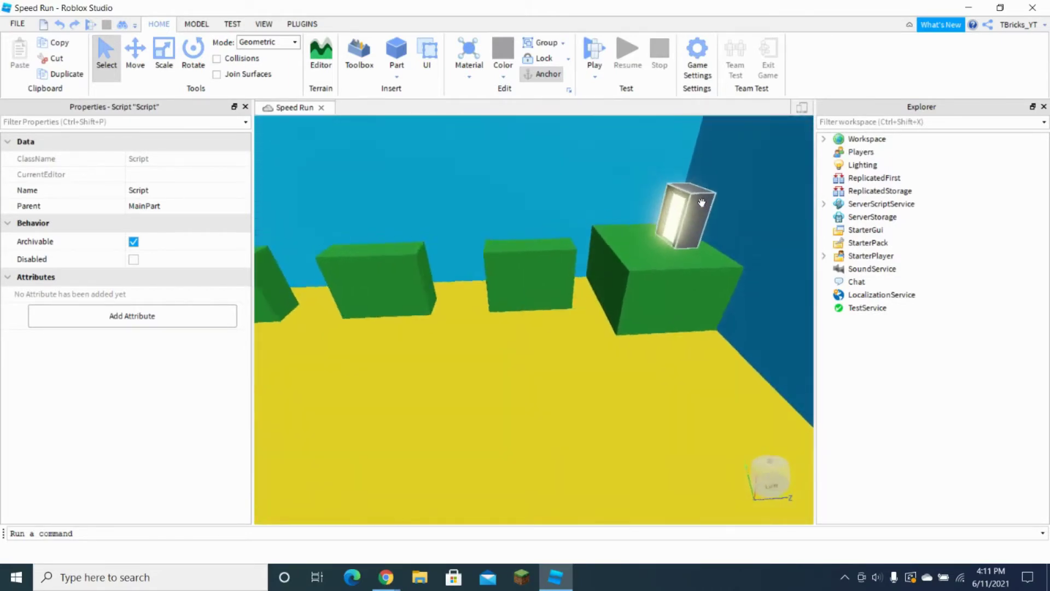